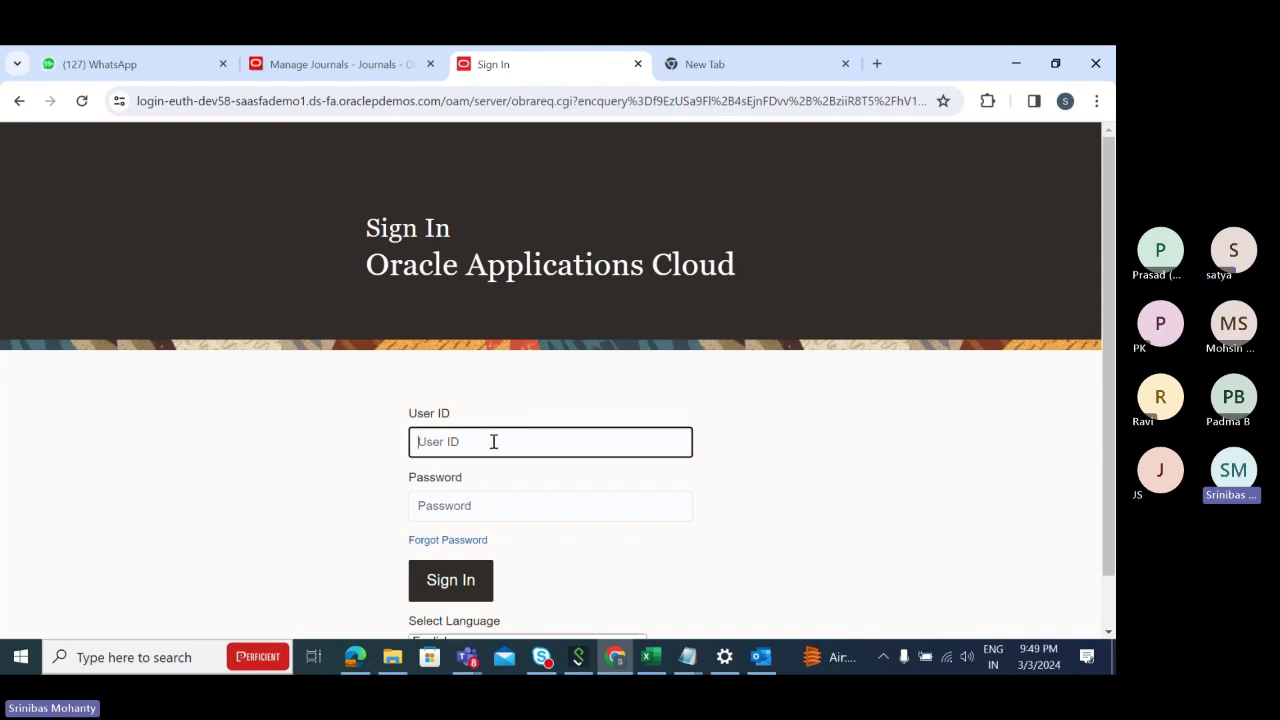
Sign in to Oracle Applications Cloud with the user ID and the account password
type("S")
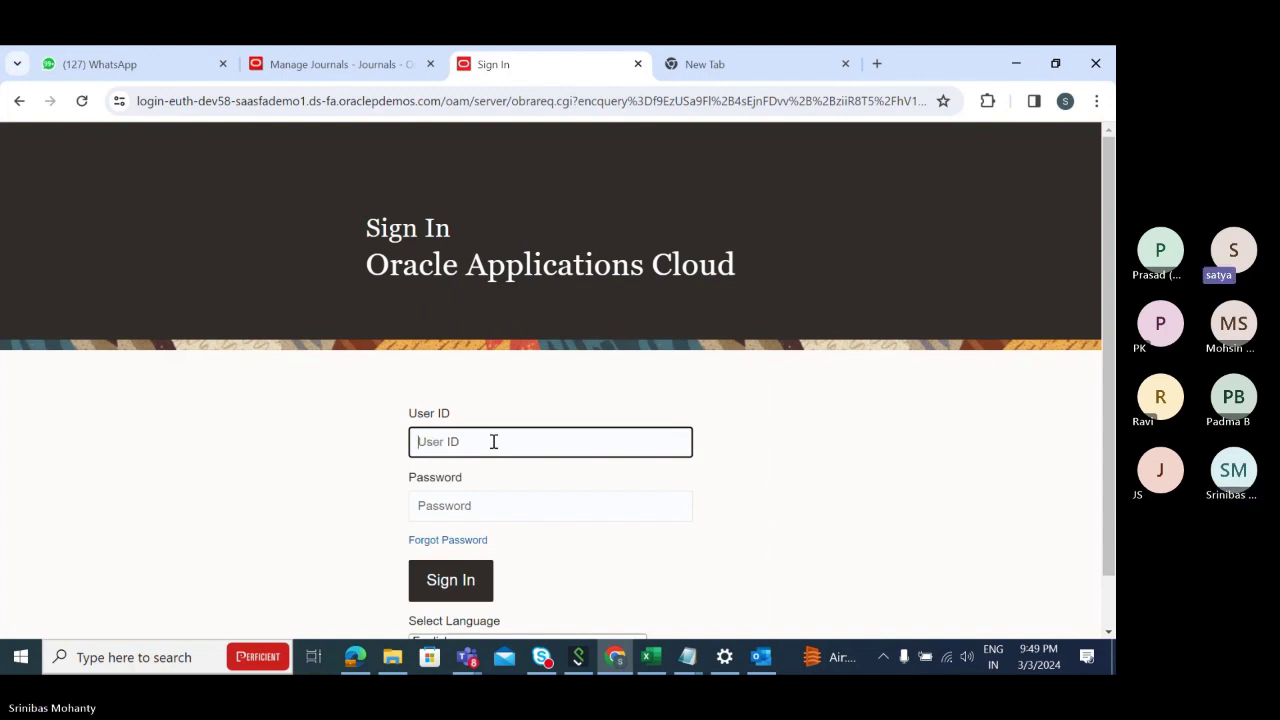
type("SAA")
key("BackSpace")
key("BackSpace")
type("MP1")
key("Tab")
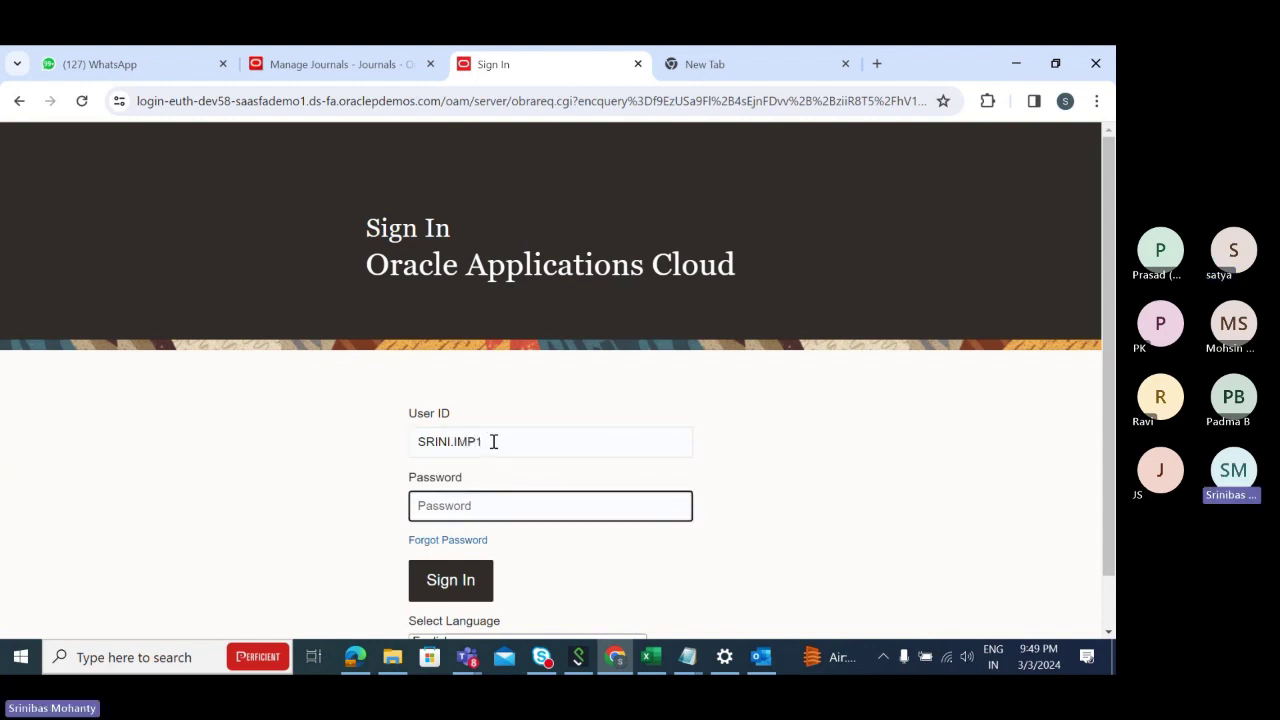
type("•••••")
left_click(471, 582)
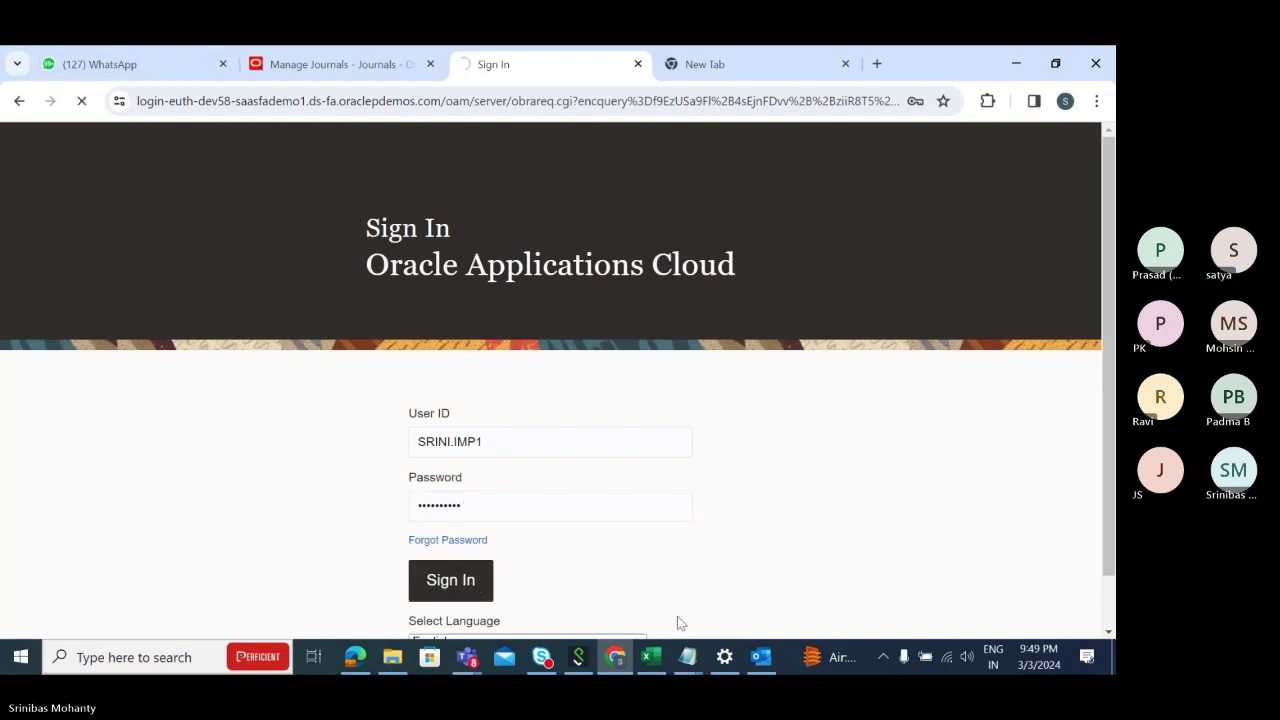
Switch to the Fusion Finance Training meeting in Teams, admit the guest waiting in the lobby, and return to the Excel workbook
left_click(650, 656)
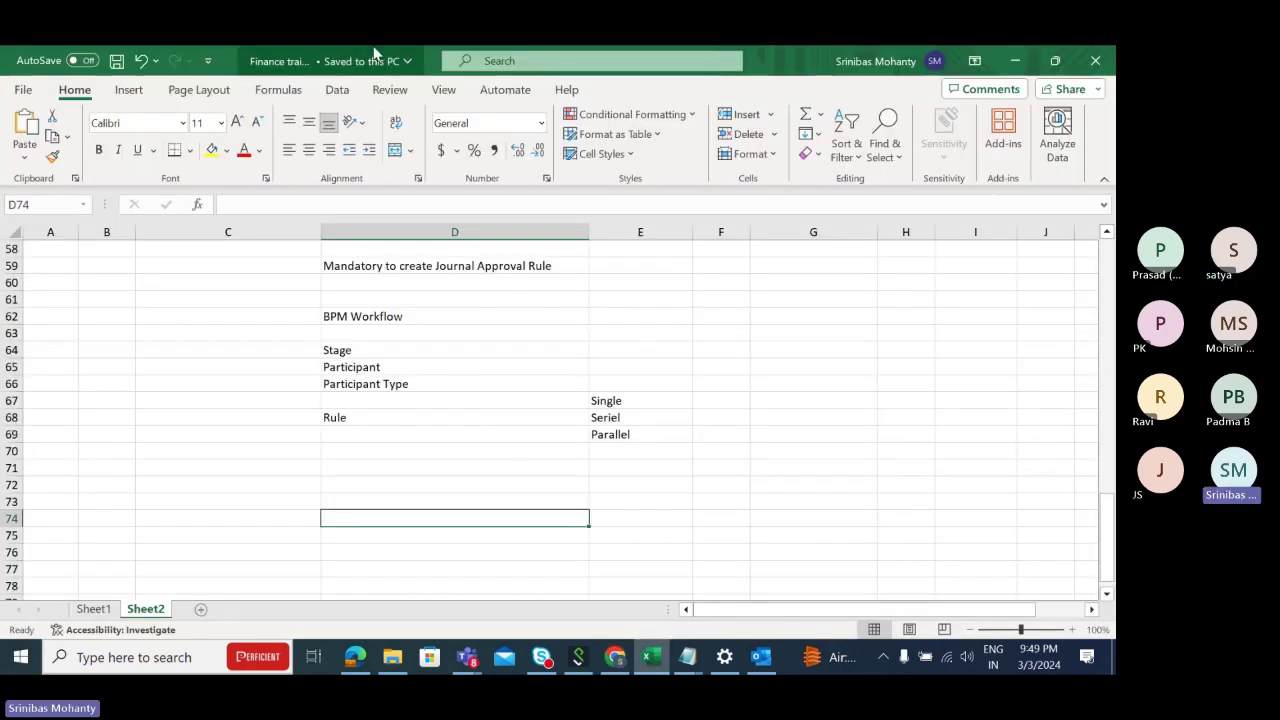
left_click(474, 657)
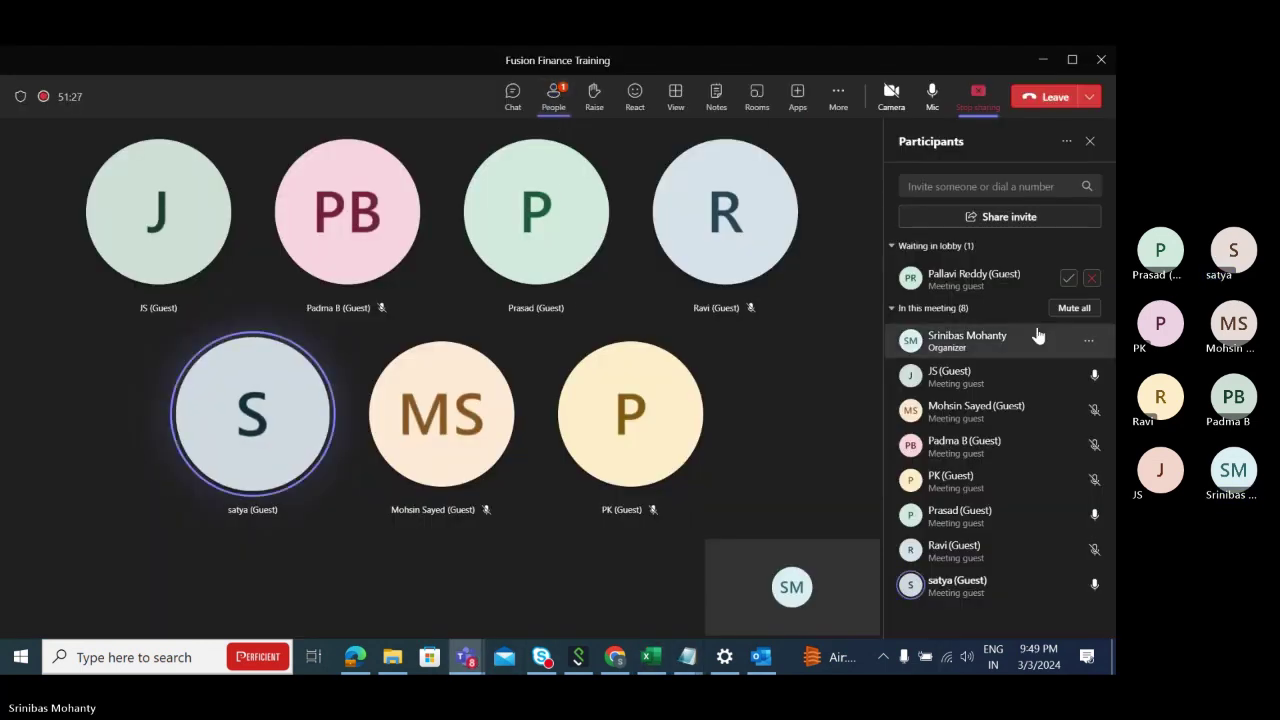
left_click(1068, 278)
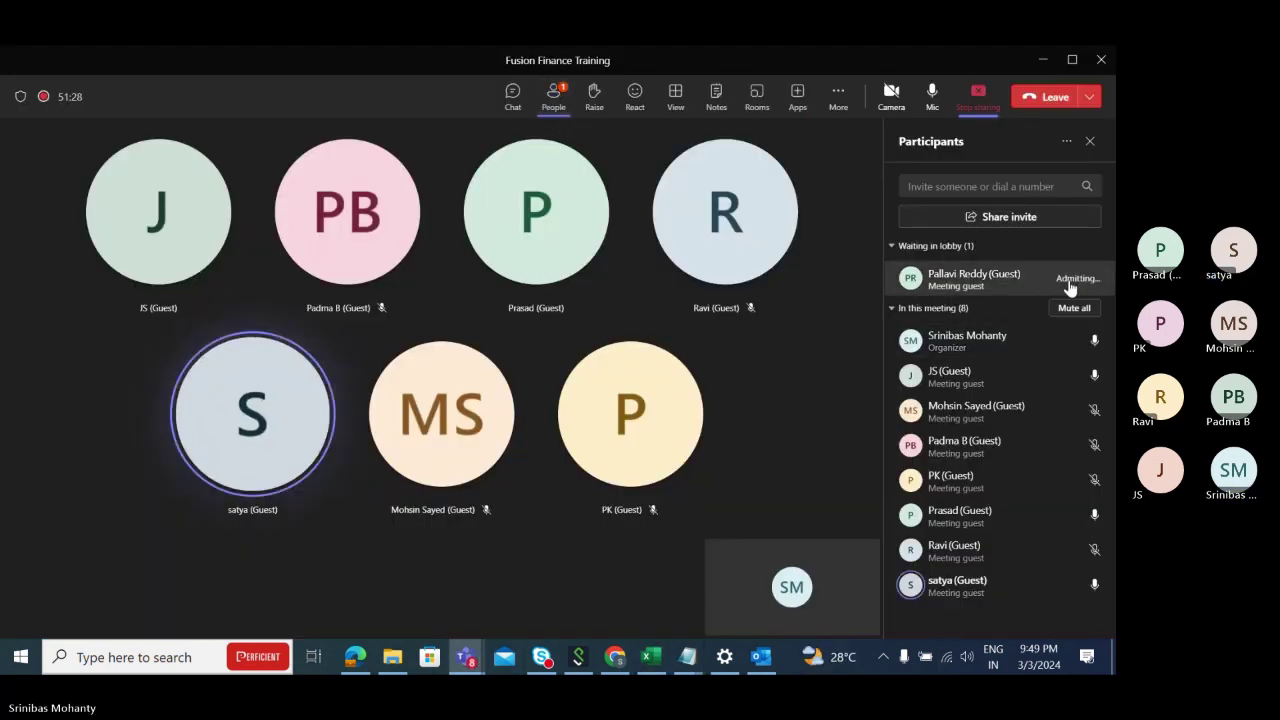
left_click(1044, 60)
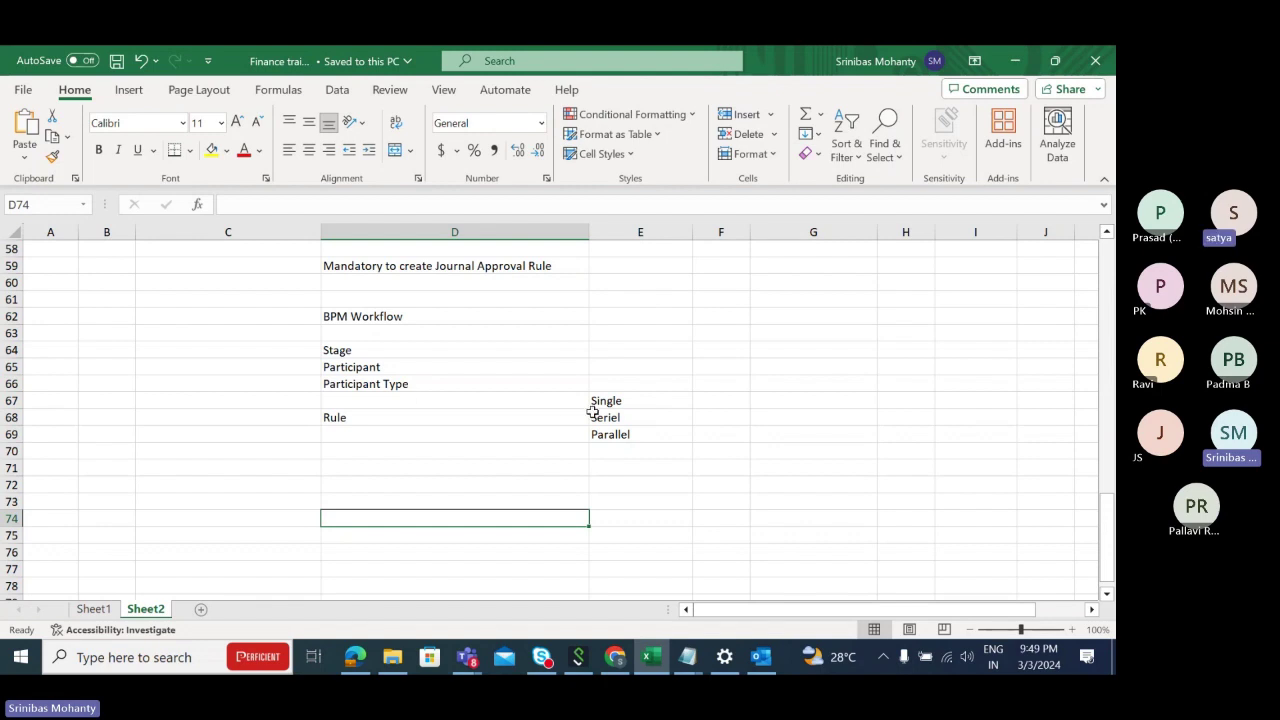
left_click(597, 417)
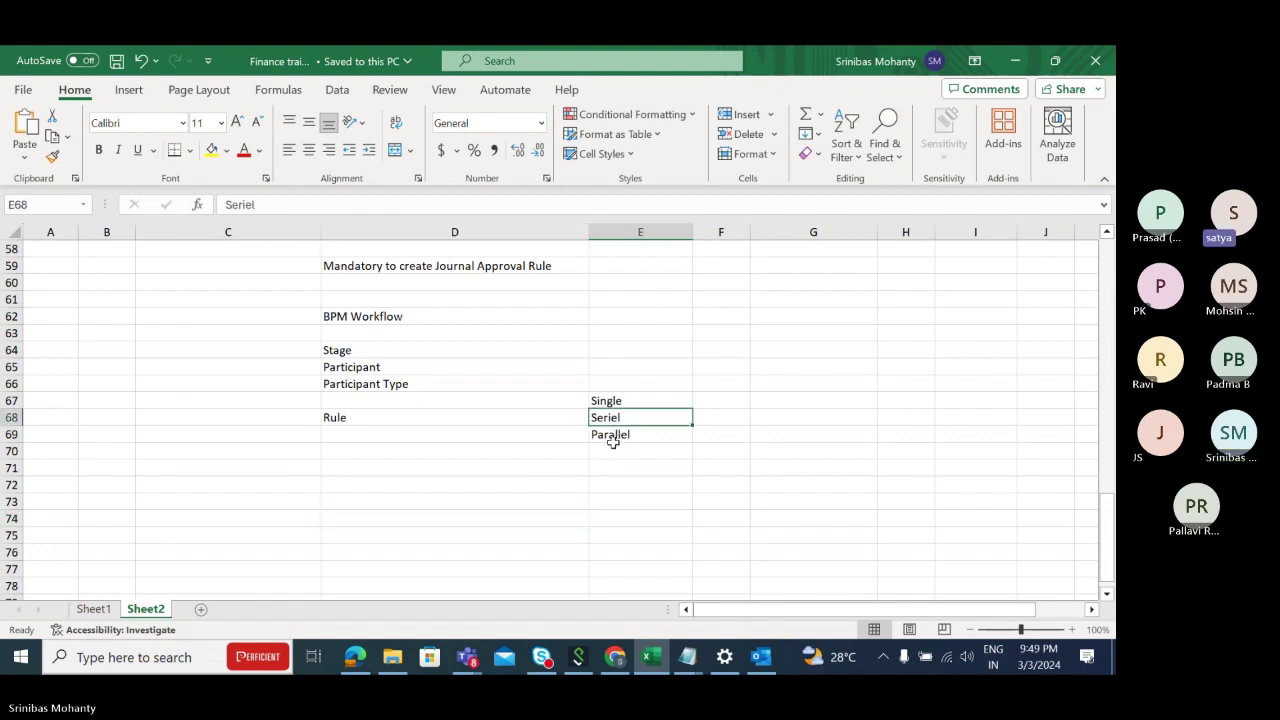
left_click(616, 440)
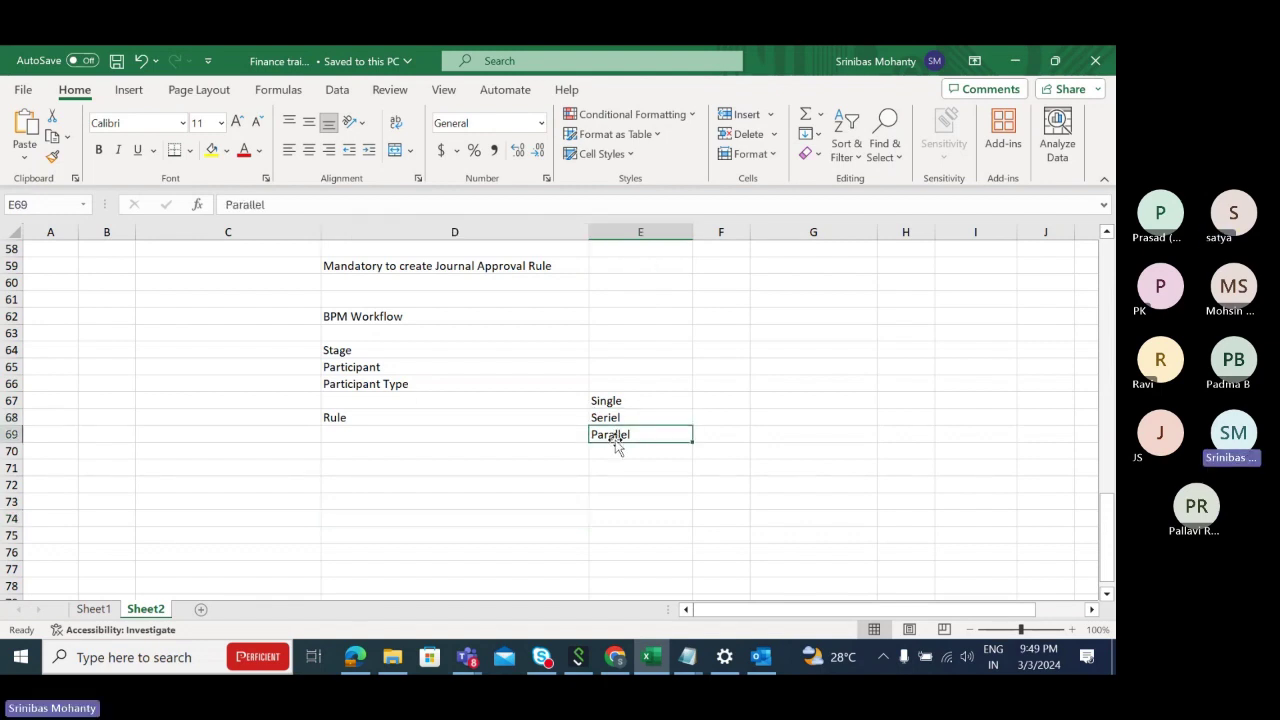
Enter the heading "Journal Approval based on Journal Line" in cell D72
left_click(388, 484)
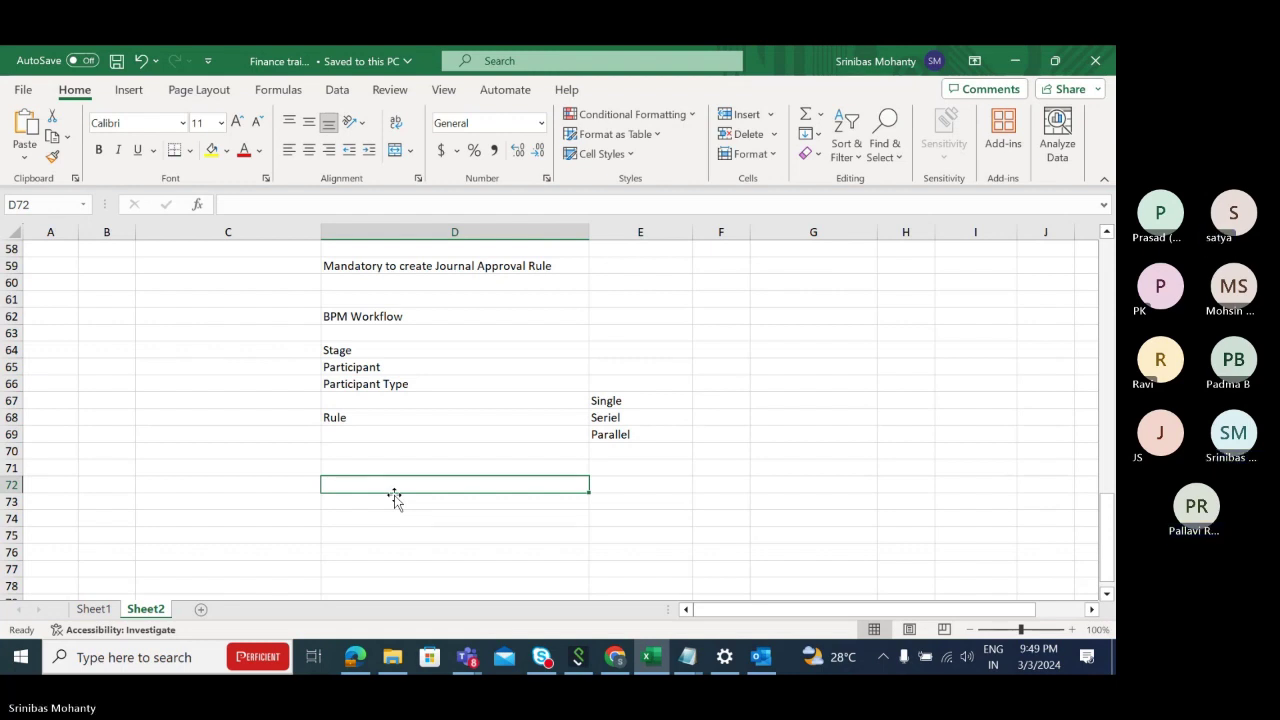
type("Jour")
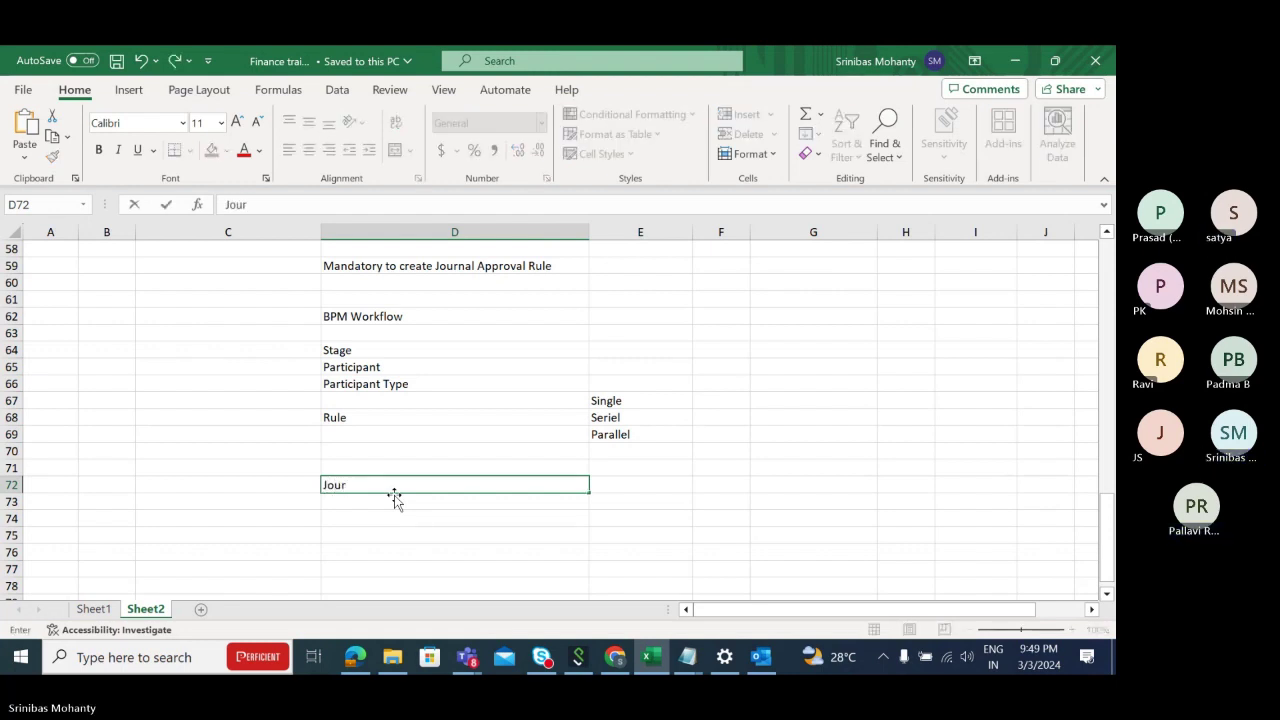
type("nal Approval")
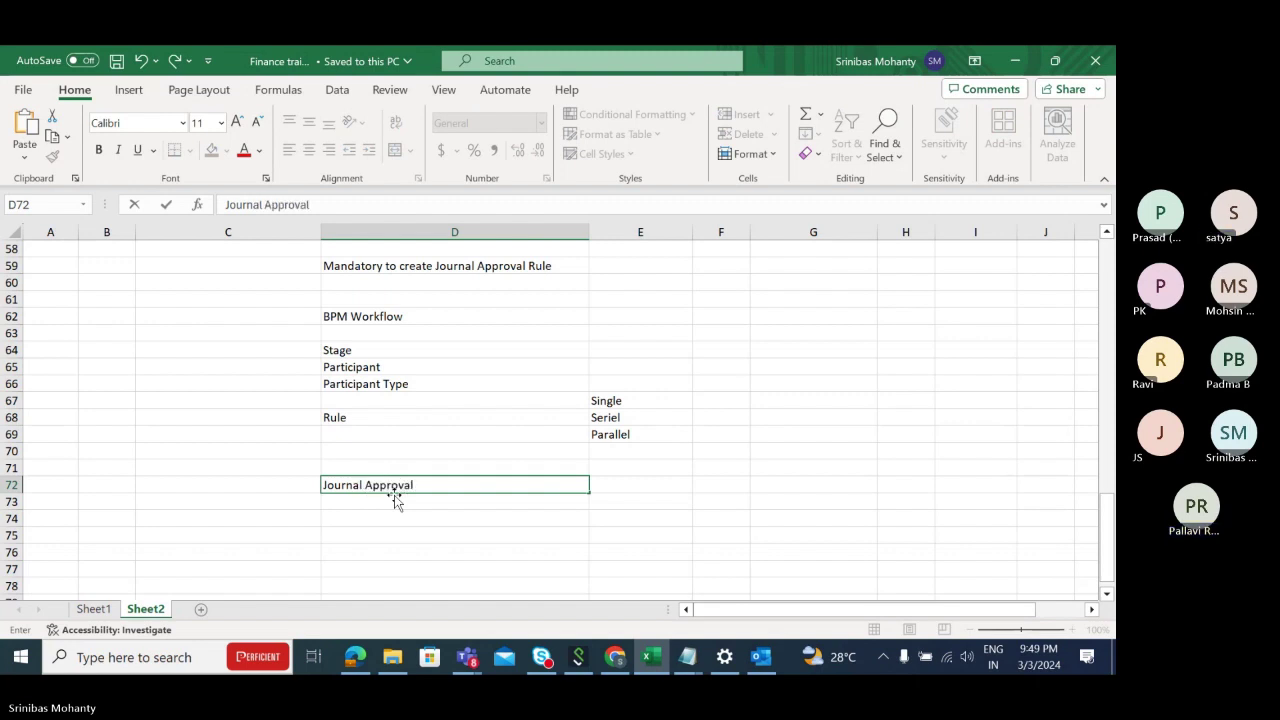
type(" based on Journal Line")
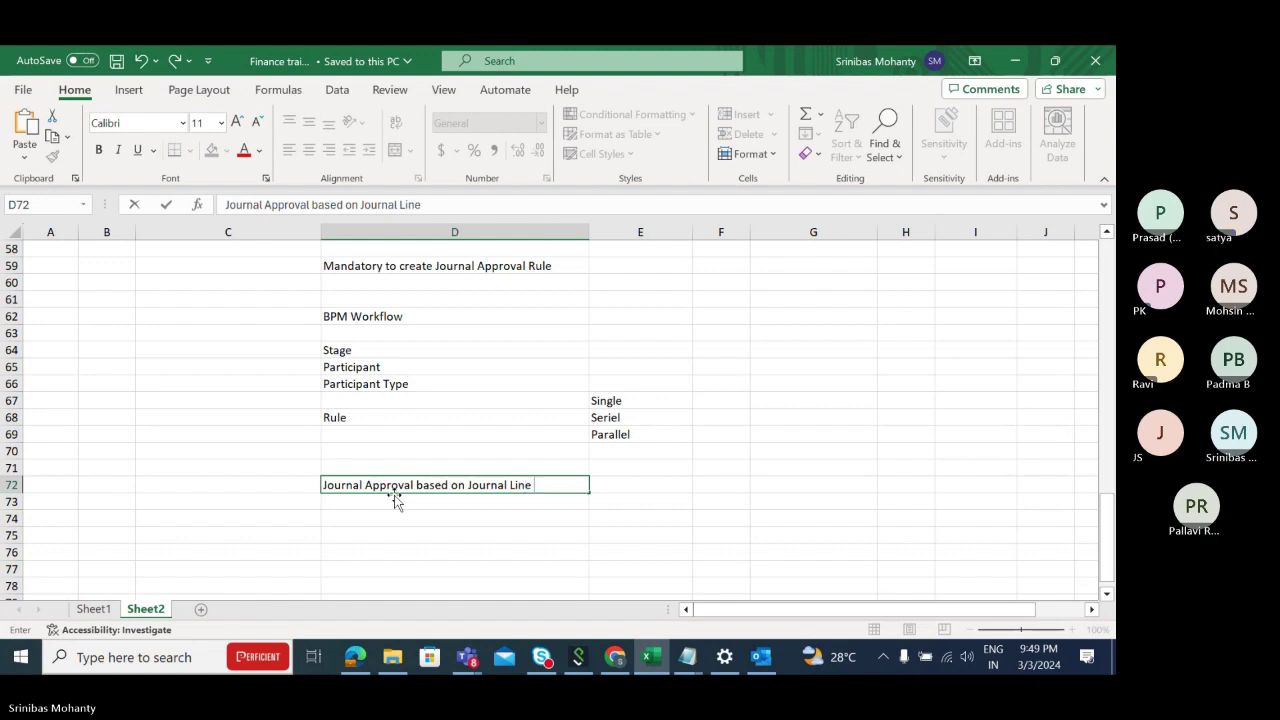
key("Tab")
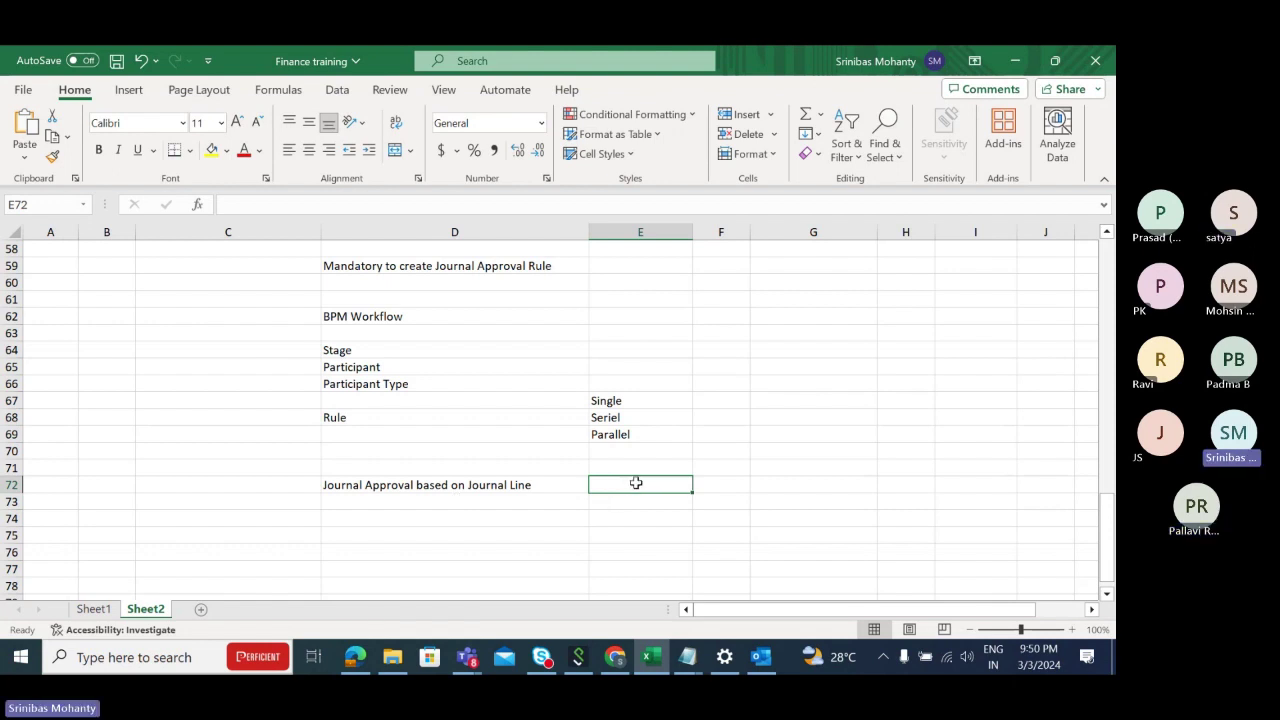
Complete the row 72 rule with 101 in E72 and "It will be autop approved" in F72
type("101")
key("Tab")
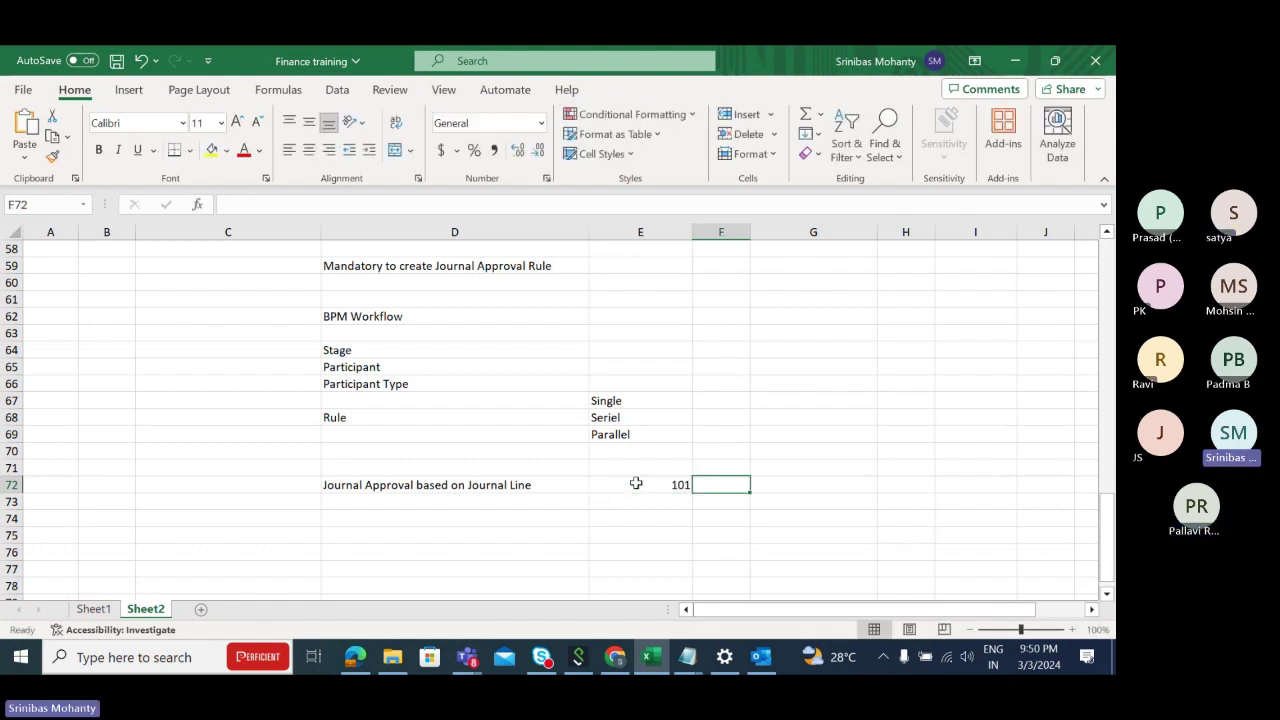
type("It will be")
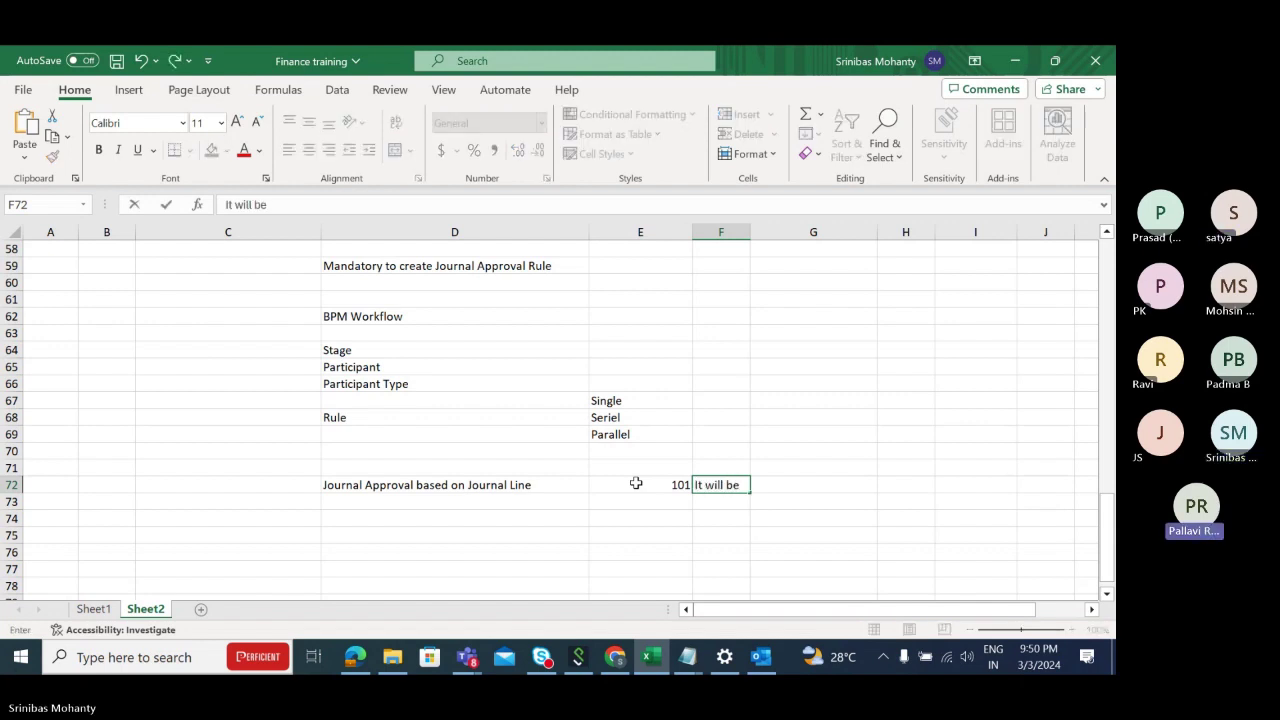
type(" autop approved")
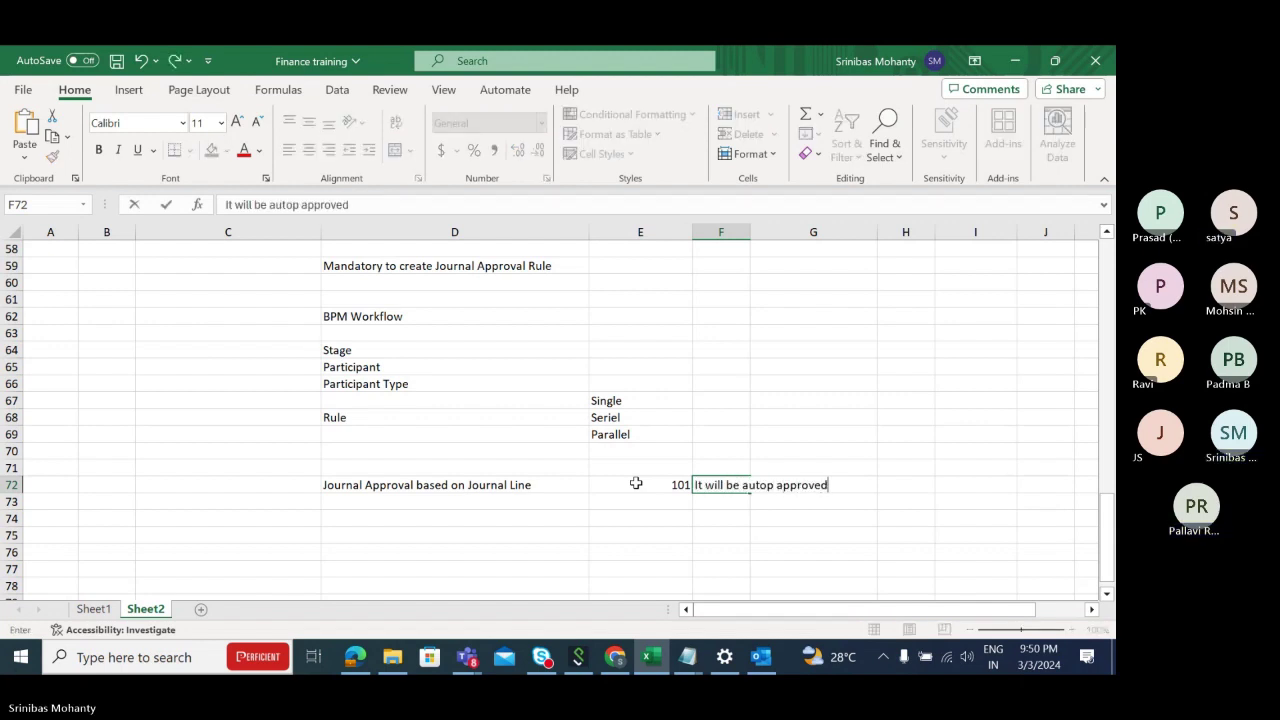
Enter the label "Jounal Line Amoun" in cell D74
left_click(380, 524)
type("Jou")
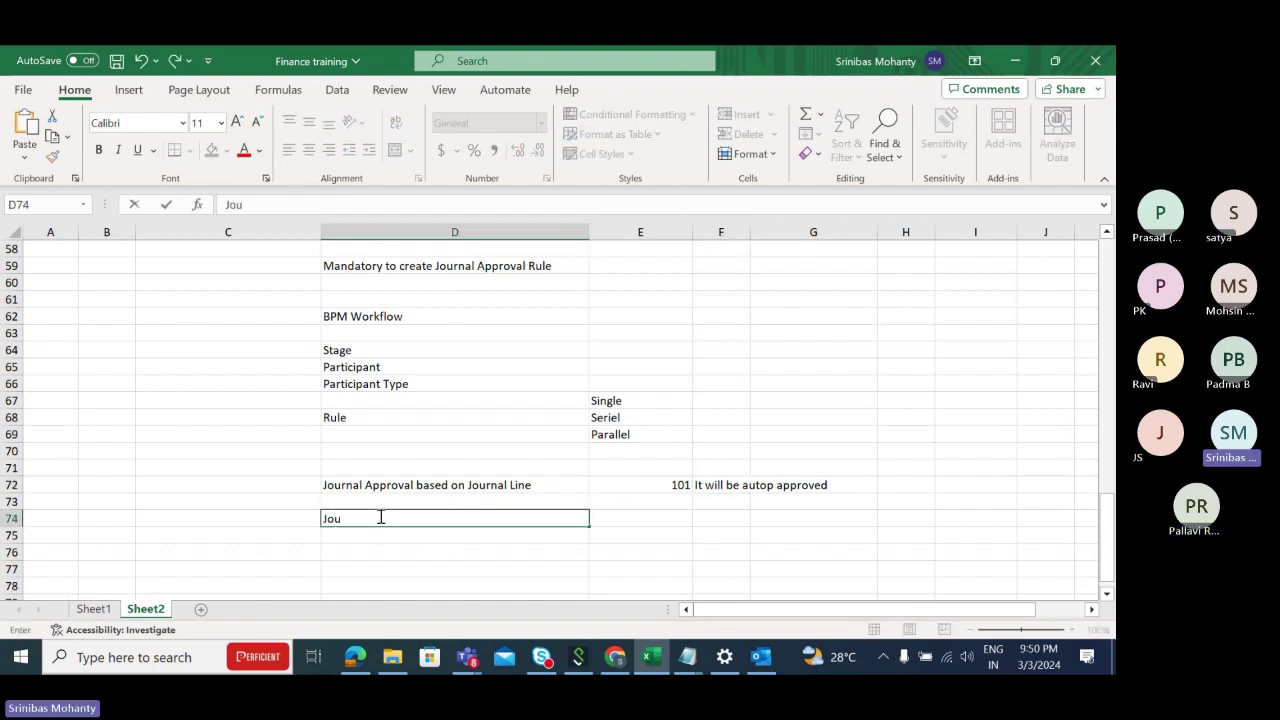
type("nal a")
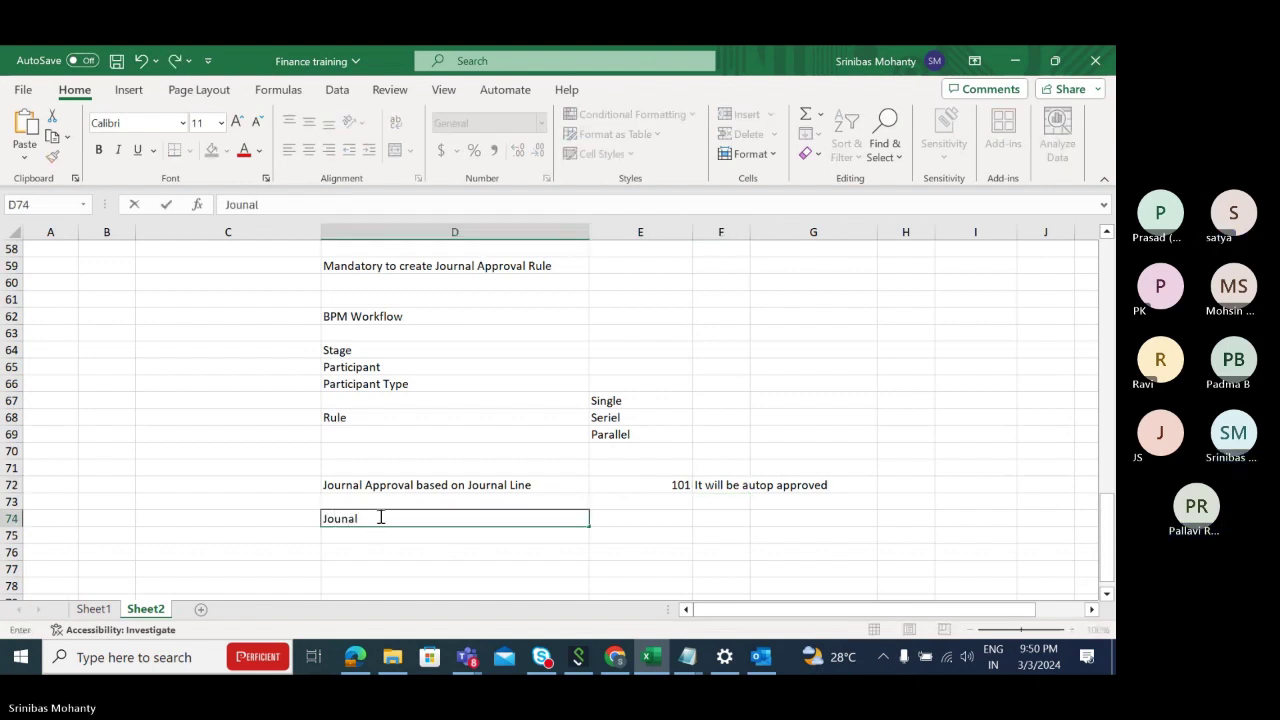
key("BackSpace")
key("BackSpace")
type("Amountr")
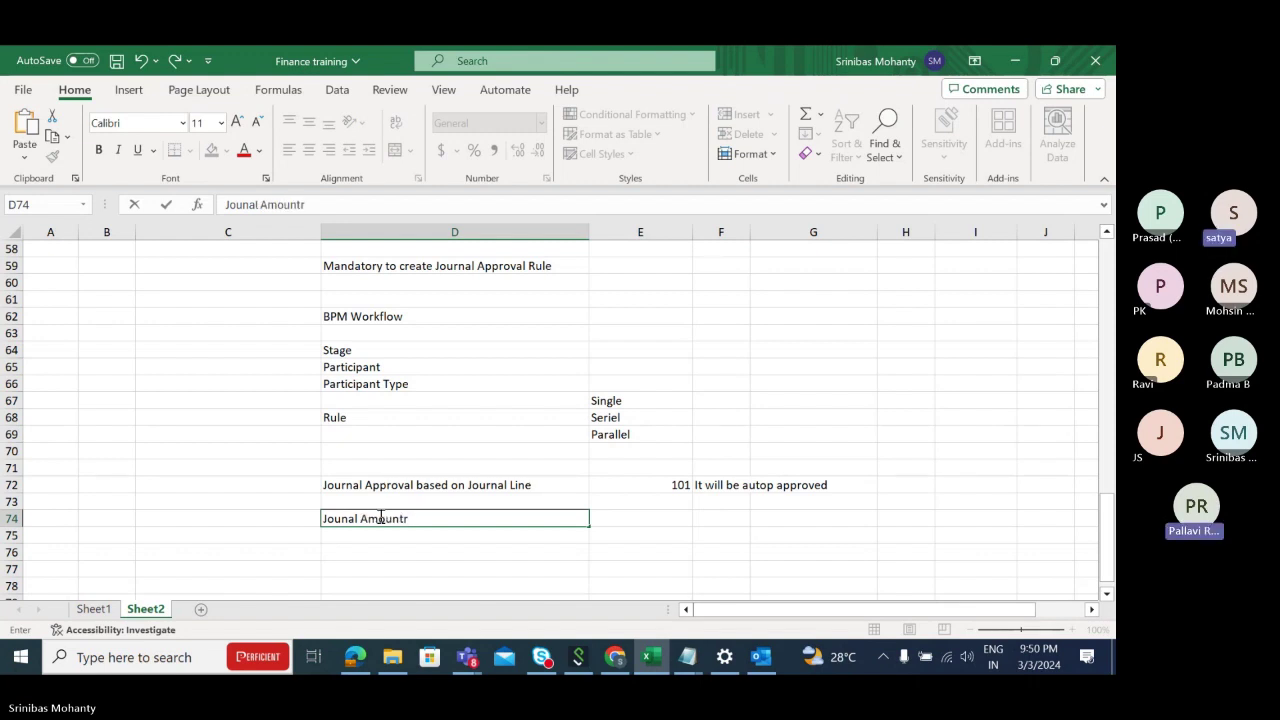
key("BackSpace")
key("BackSpace")
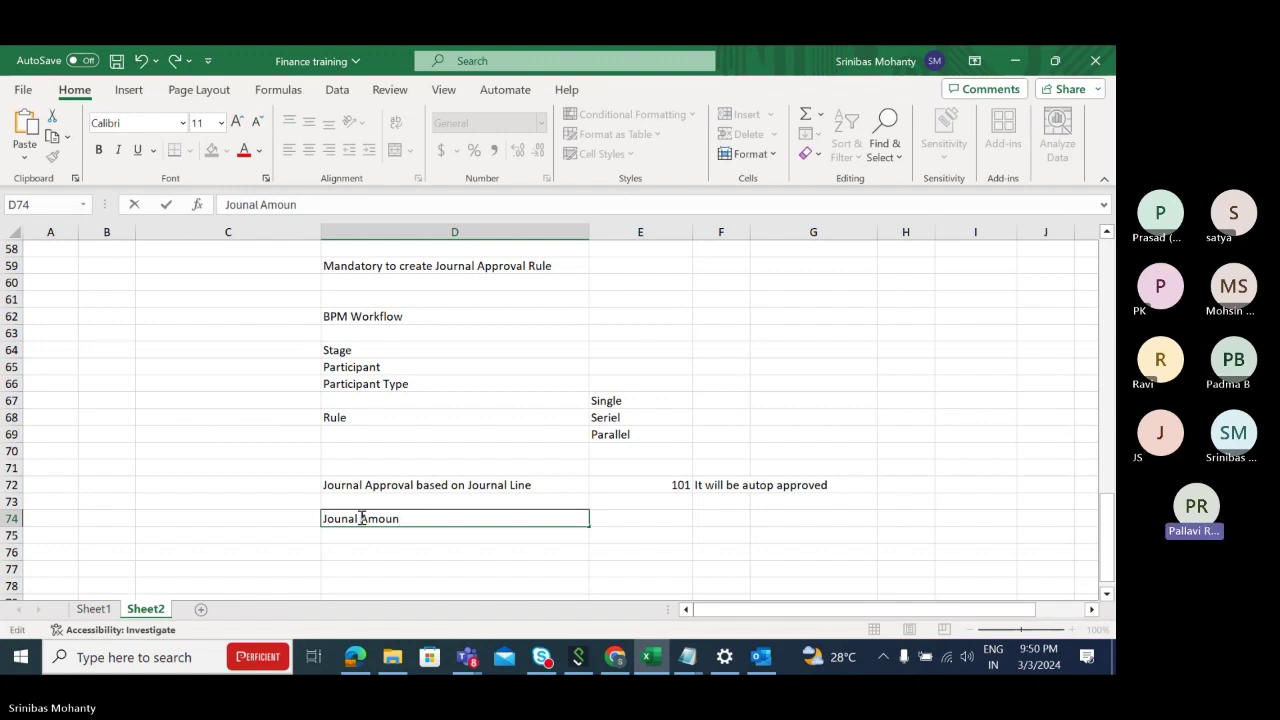
left_click(362, 518)
type("Line")
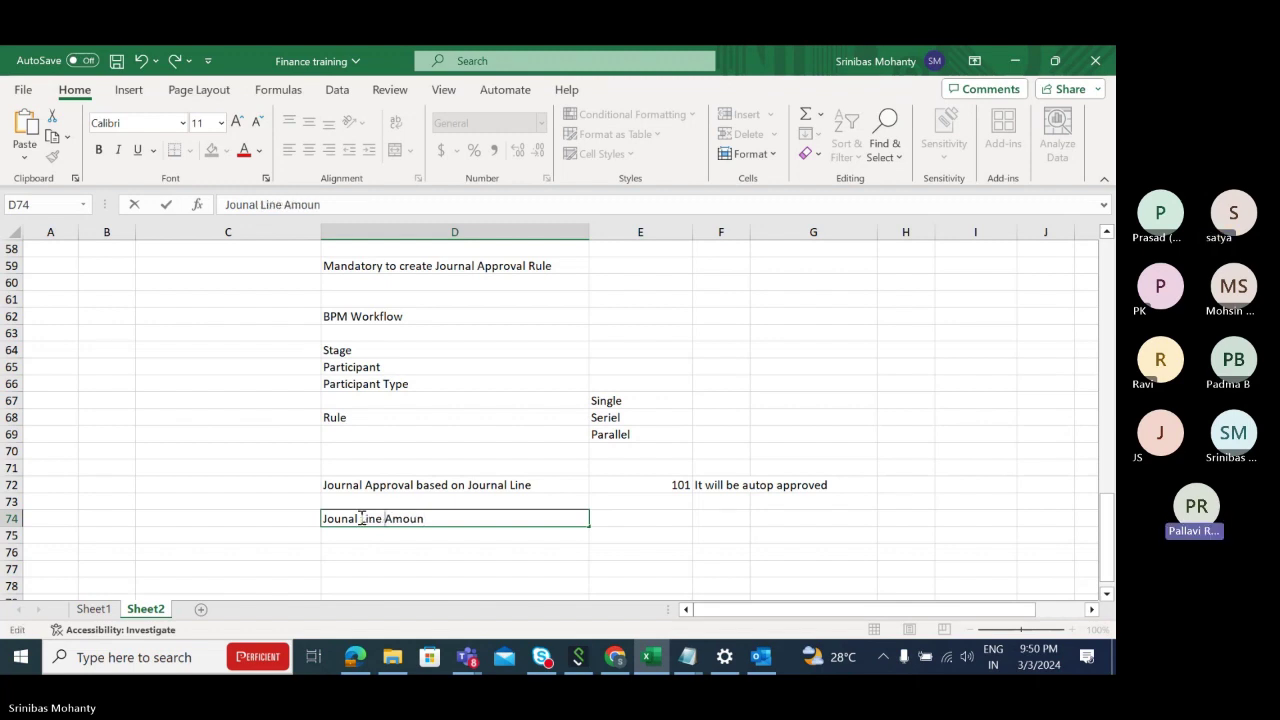
Enter the range "101 to 1000" in E74 and "One level of Approval" in F74
left_click(662, 518)
type("101")
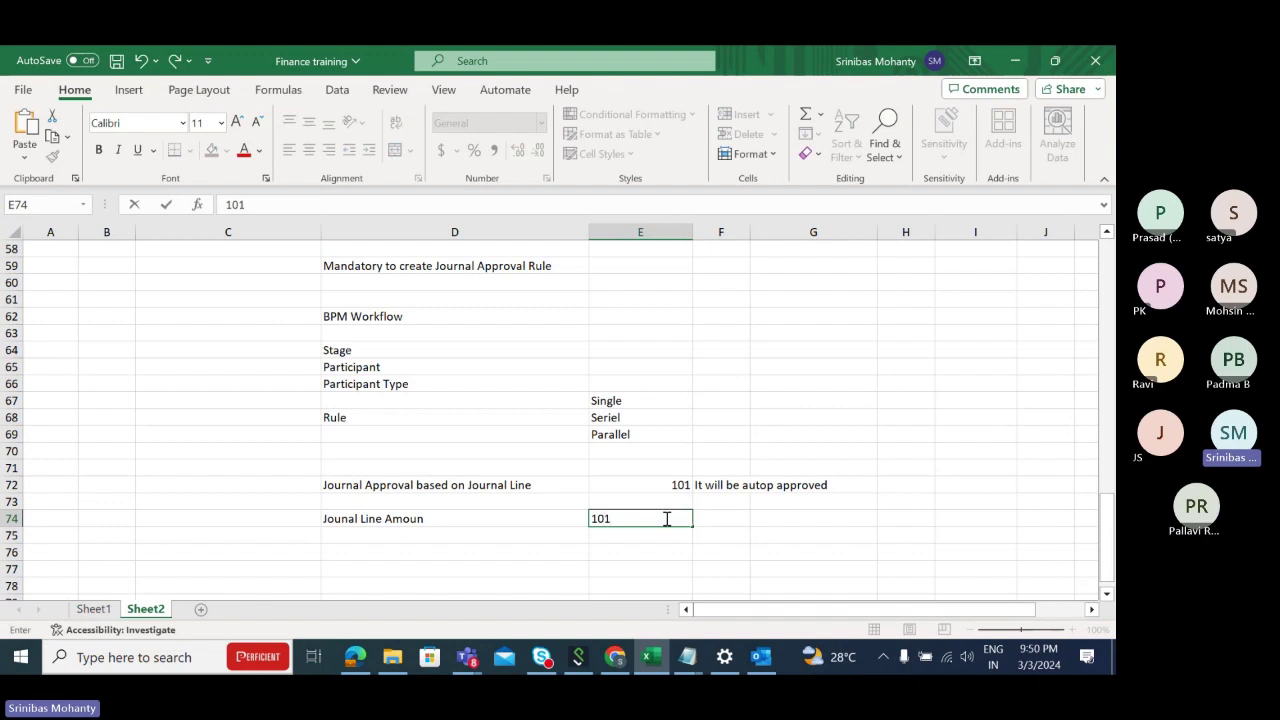
type(" to ")
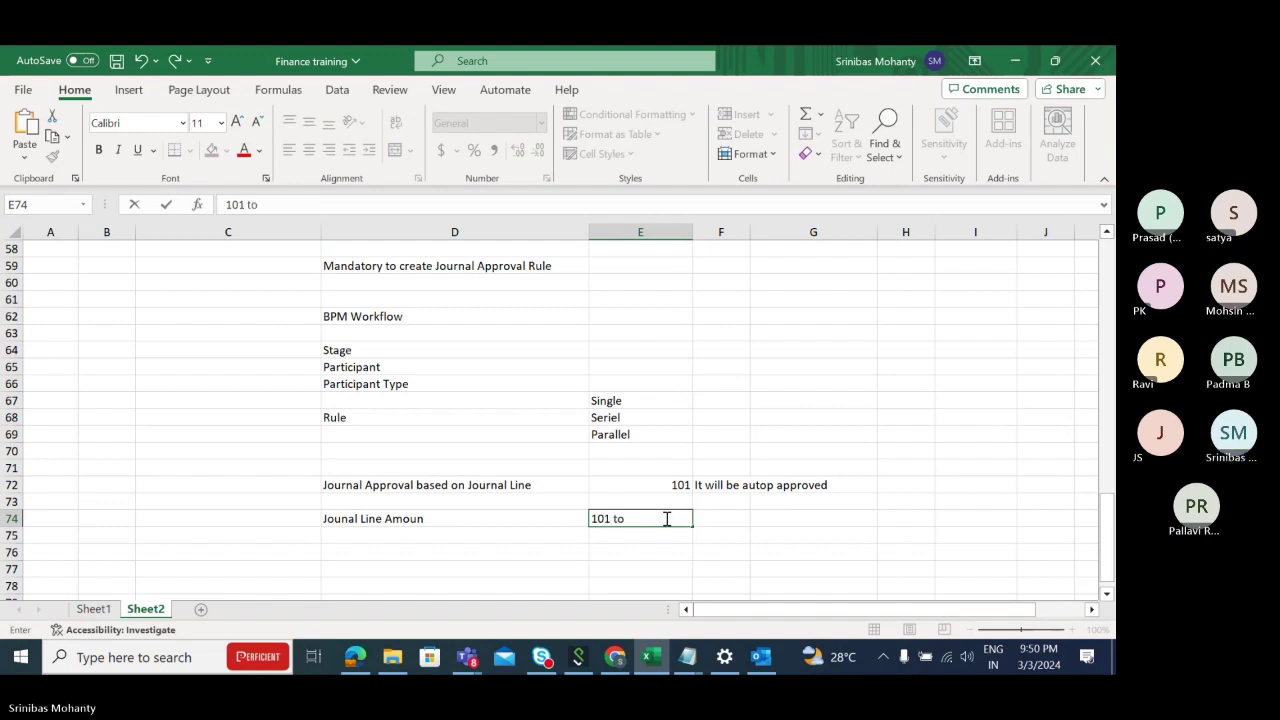
type("1000")
key("Tab")
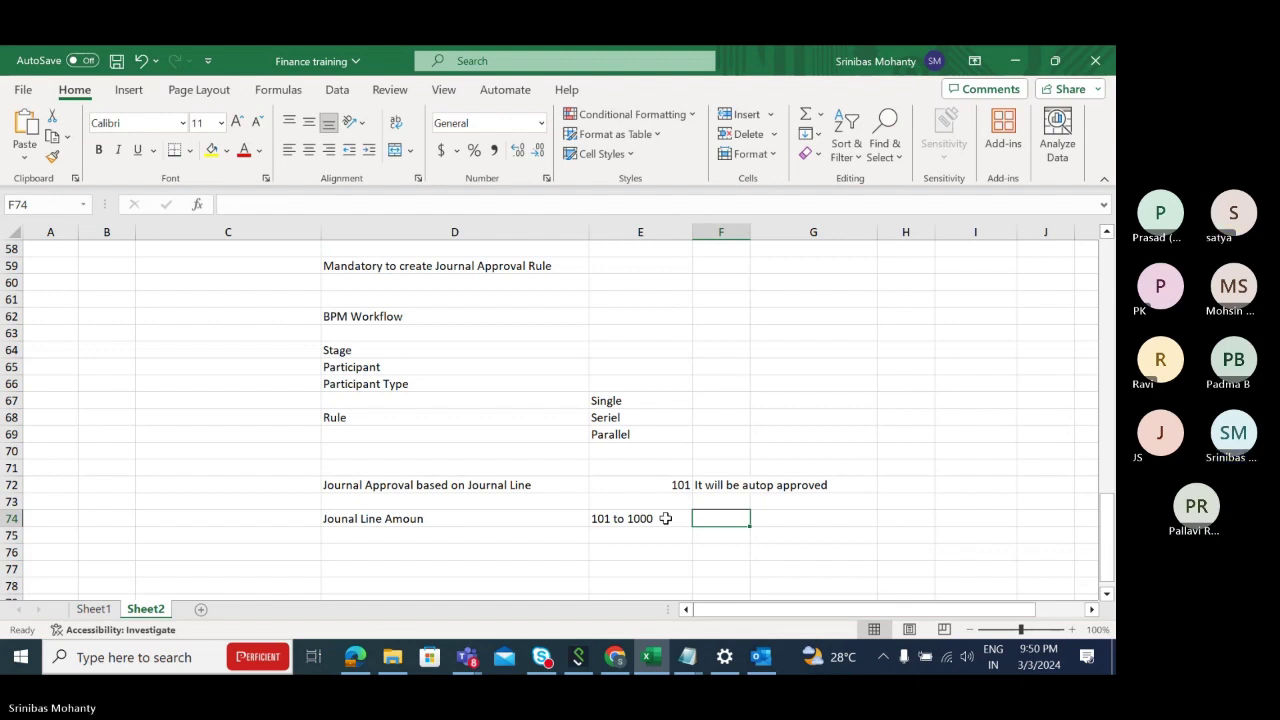
type("One lev")
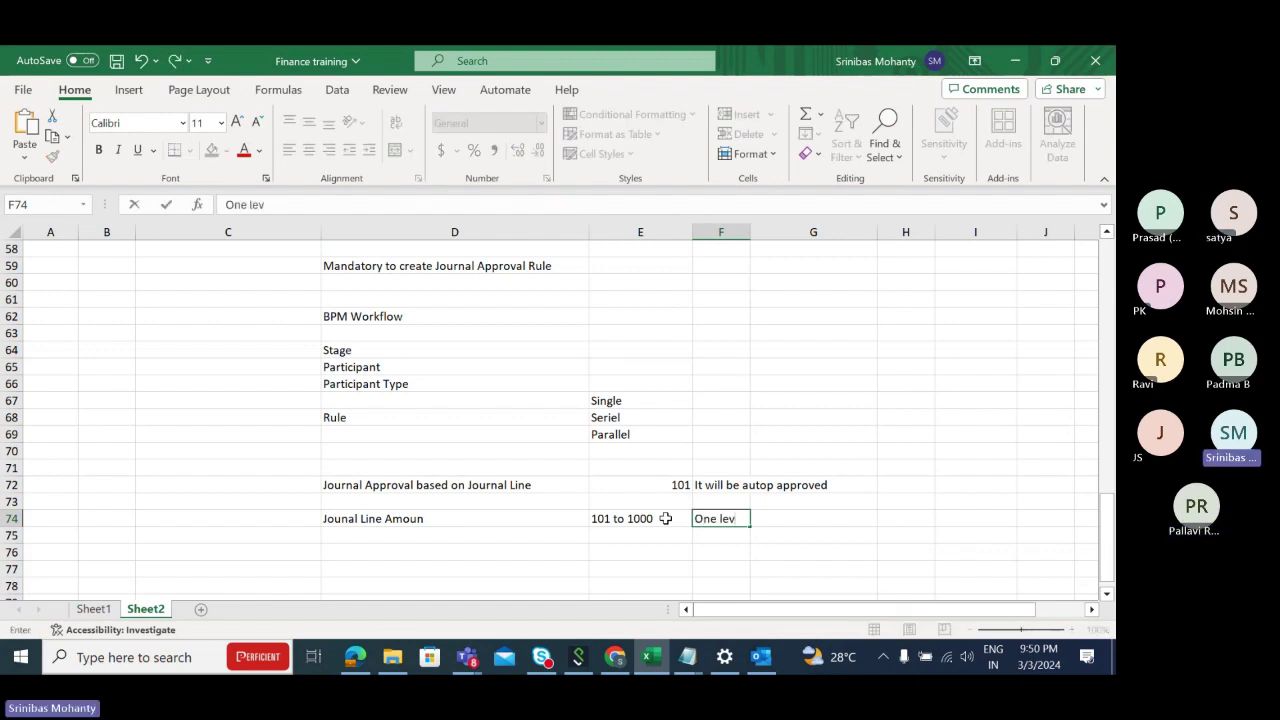
type("el of A")
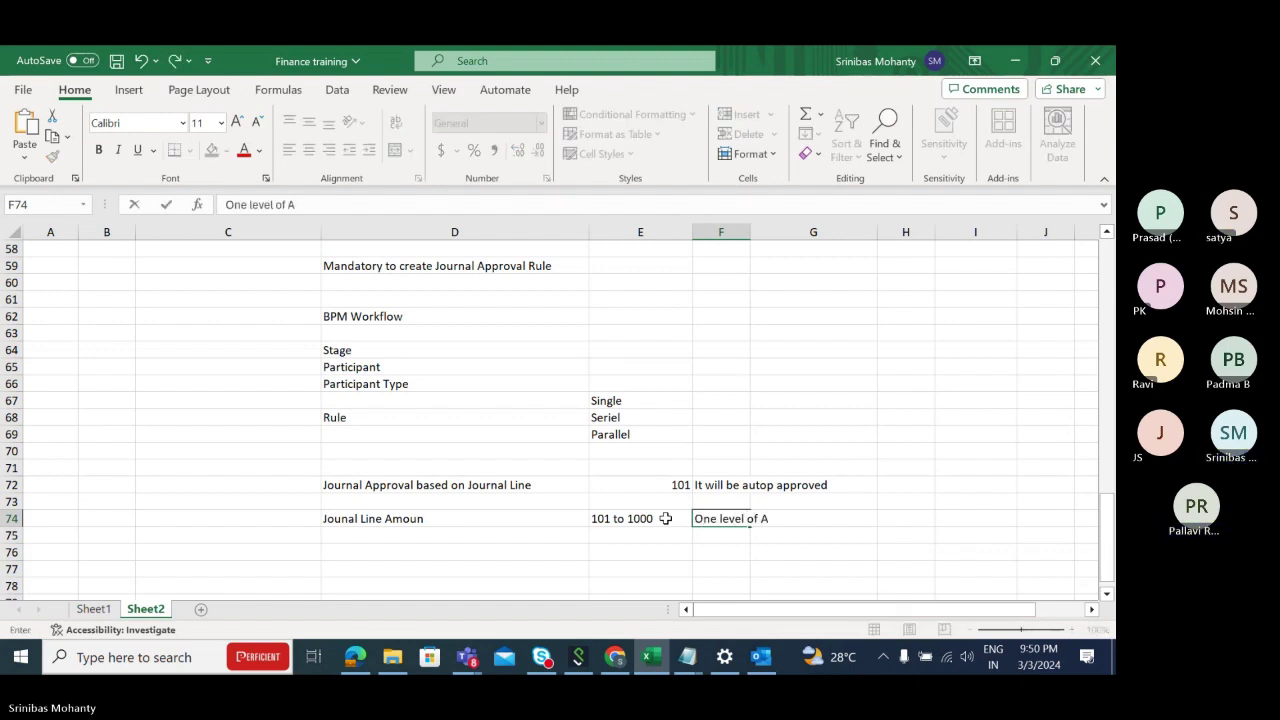
type("pproval")
Enter the label "Jounal Line amounr" in cell D76
scroll(342, 471, "down", 2)
left_click(357, 452)
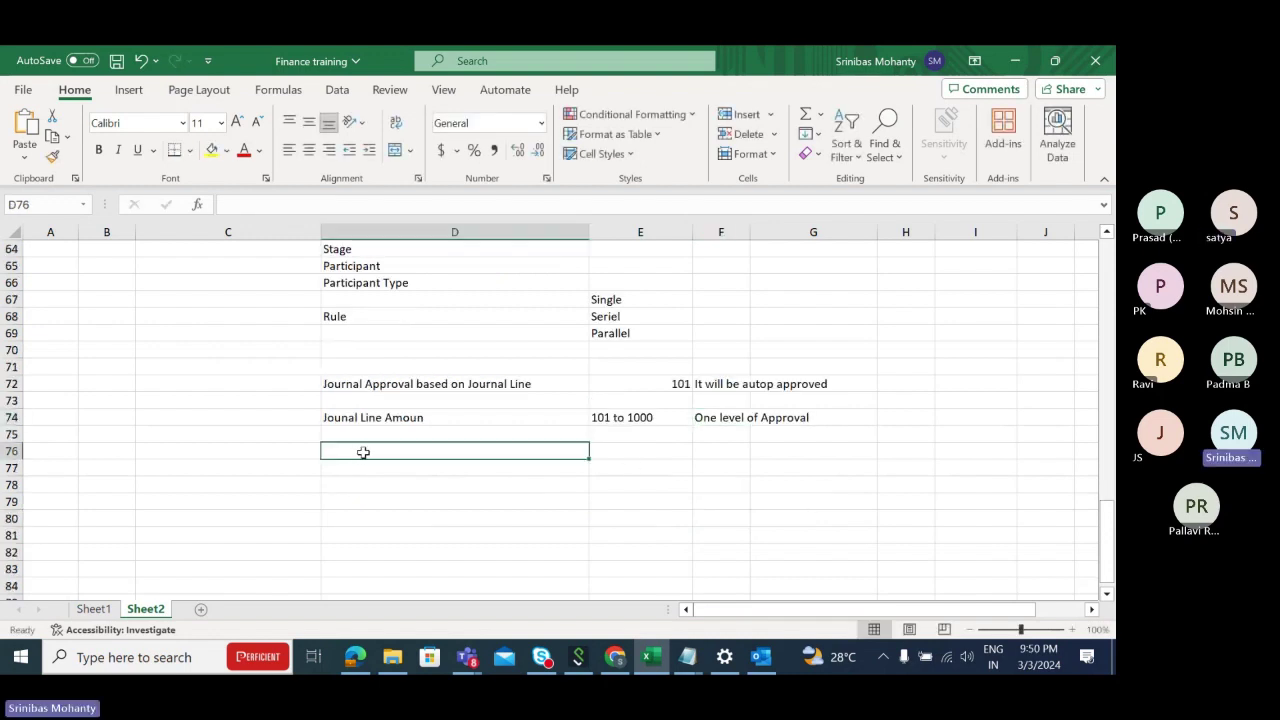
type("Jounal")
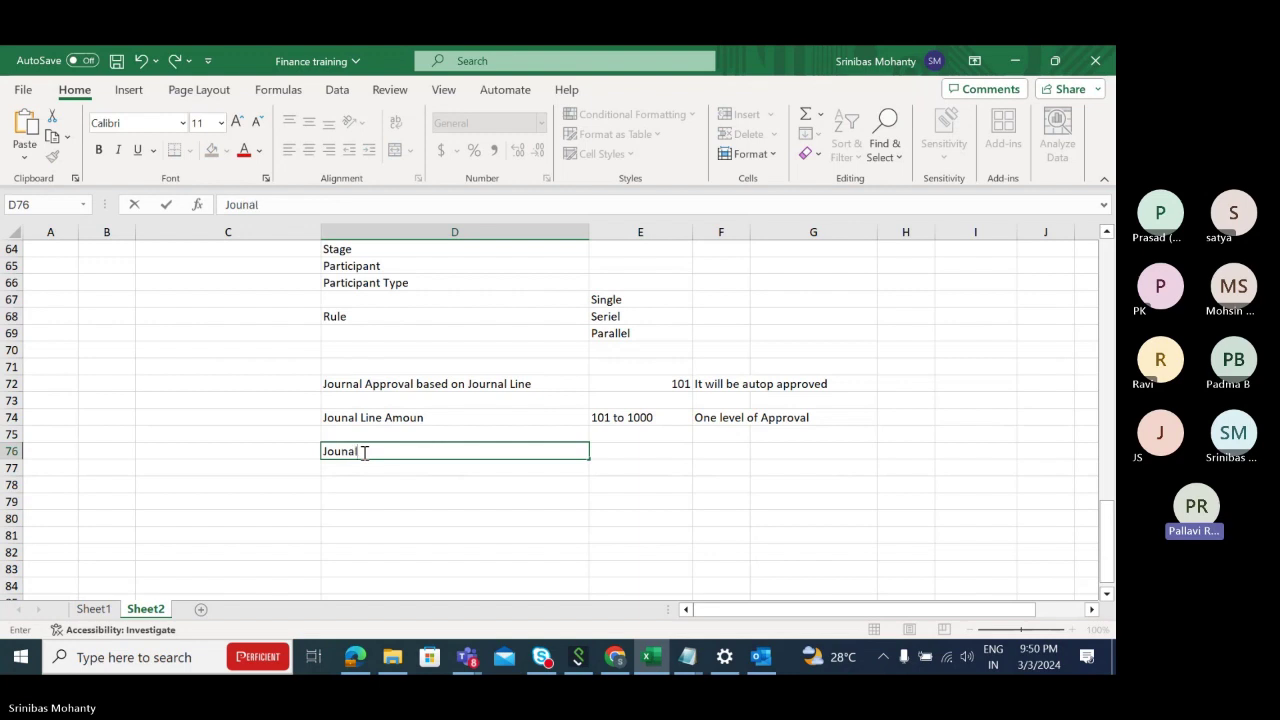
type(" Line")
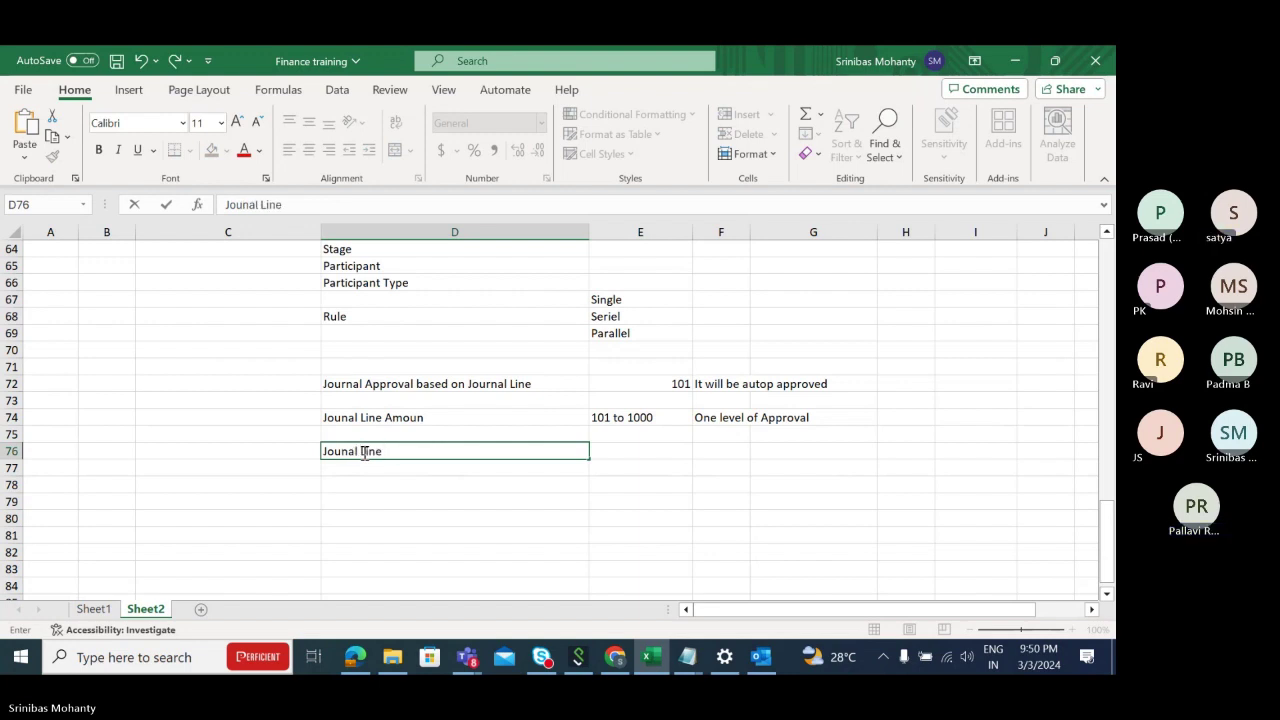
type(" amounr")
key("Tab")
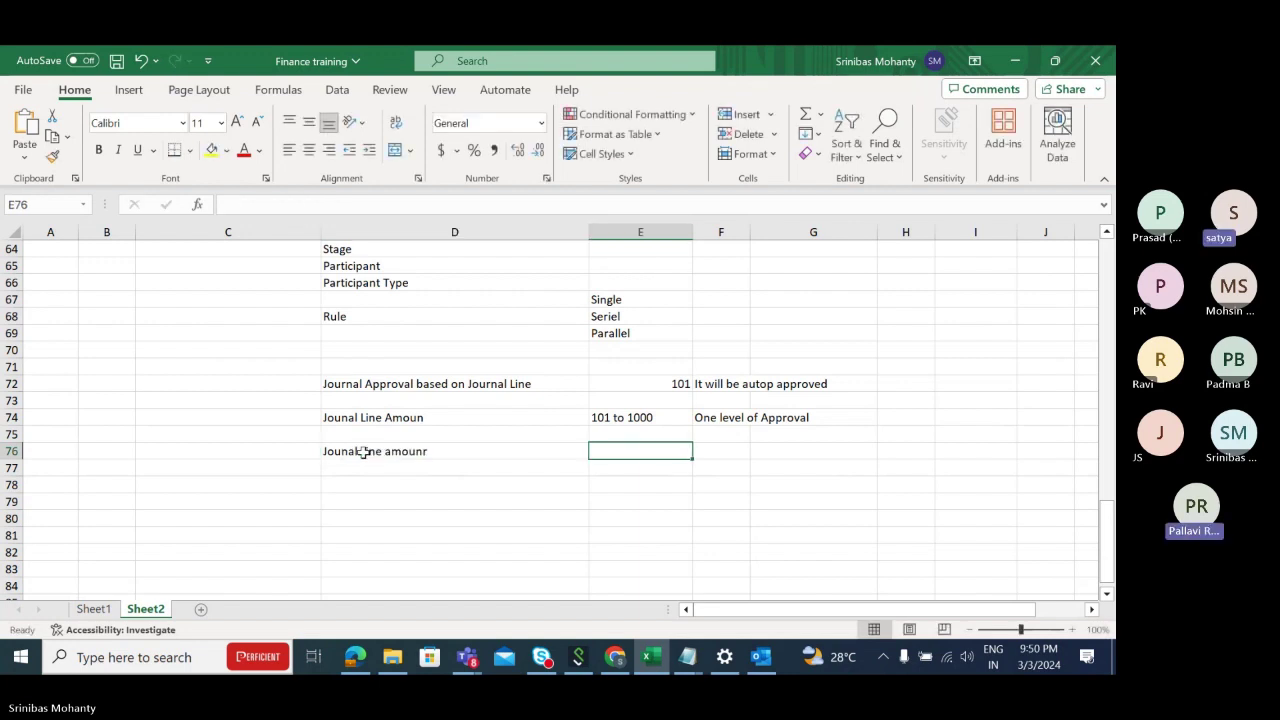
Complete the row 76 rule with "More than 1001" in E76 and "Two level of Approavl" in F76
type("1001")
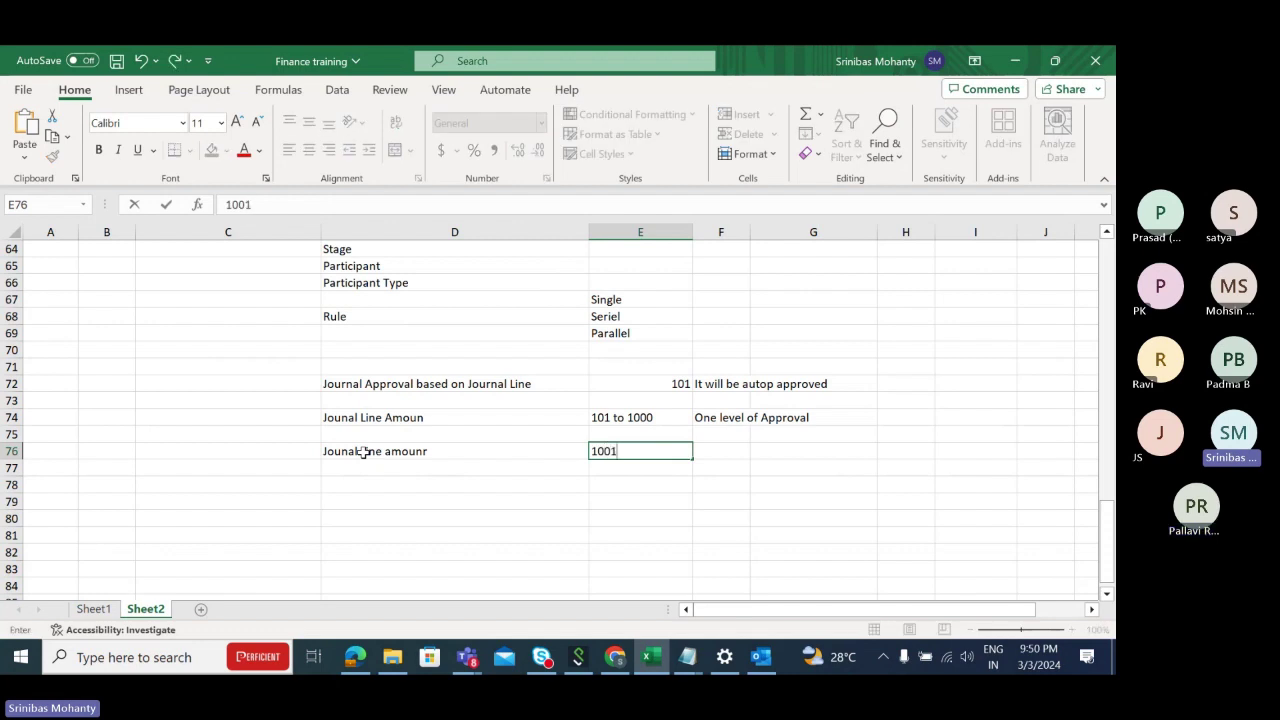
key("BackSpace")
type("More than")
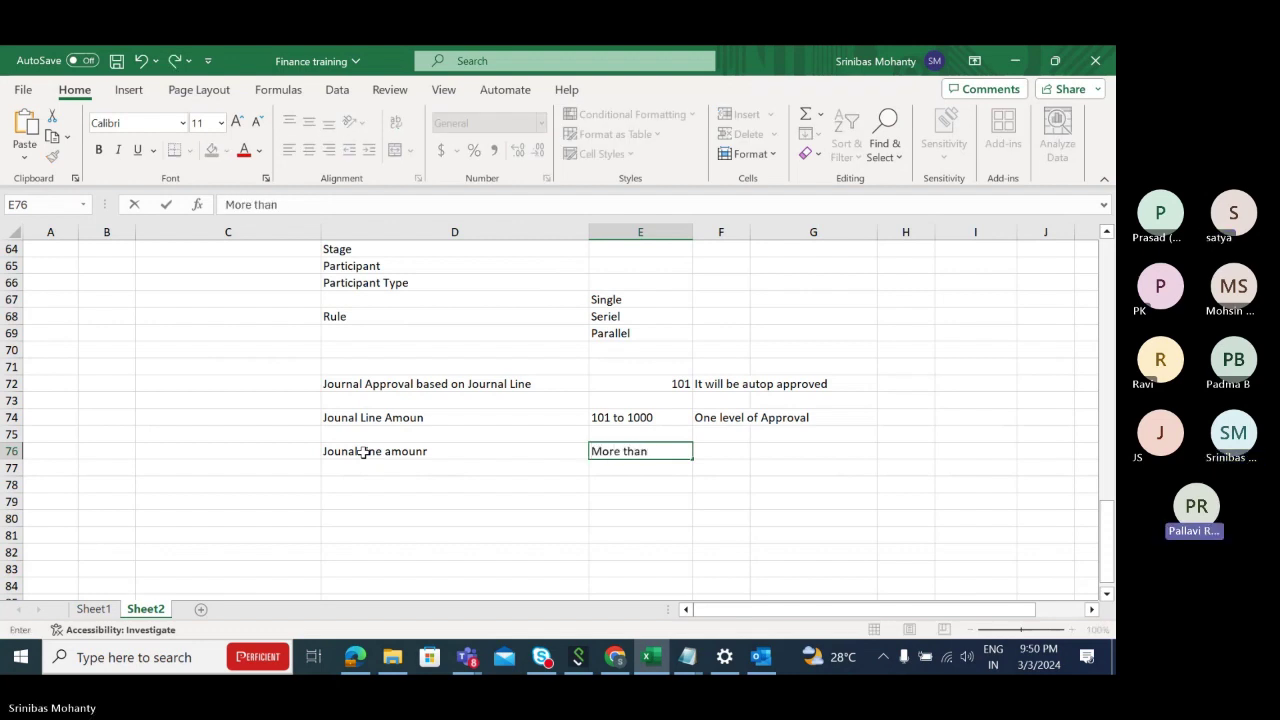
type(" 1001")
key("Tab")
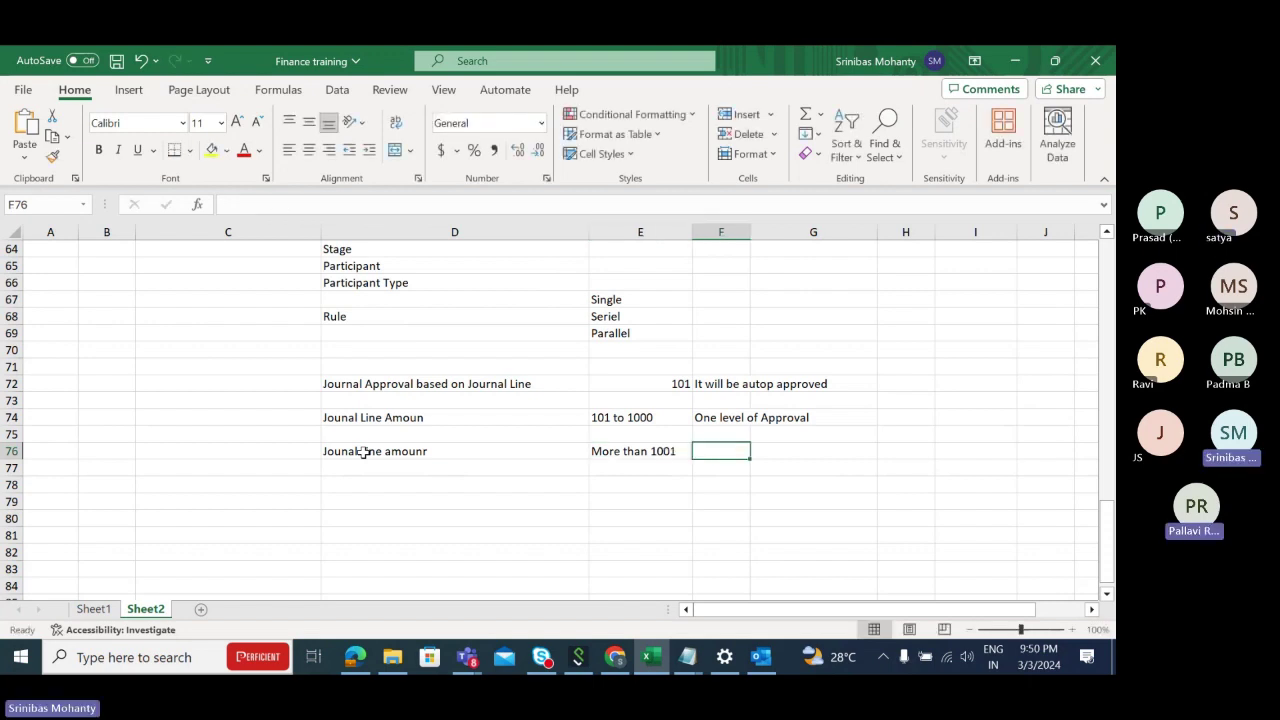
type("Tw")
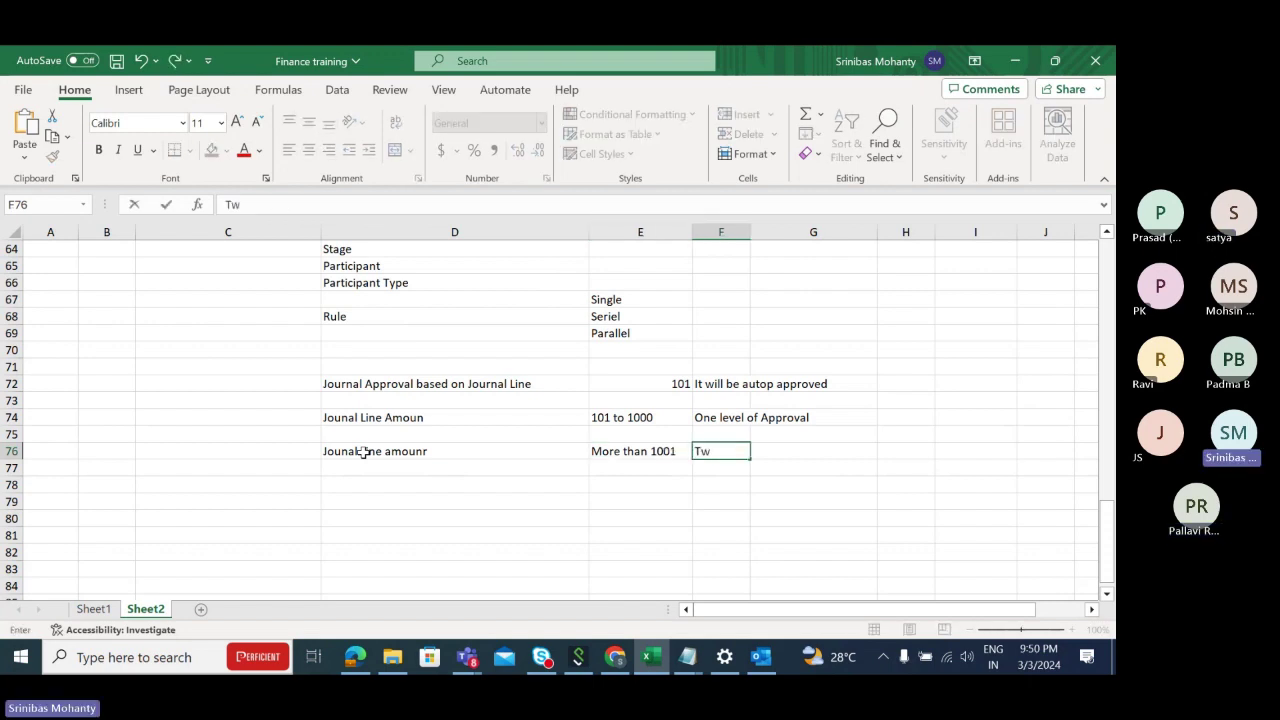
type("o level")
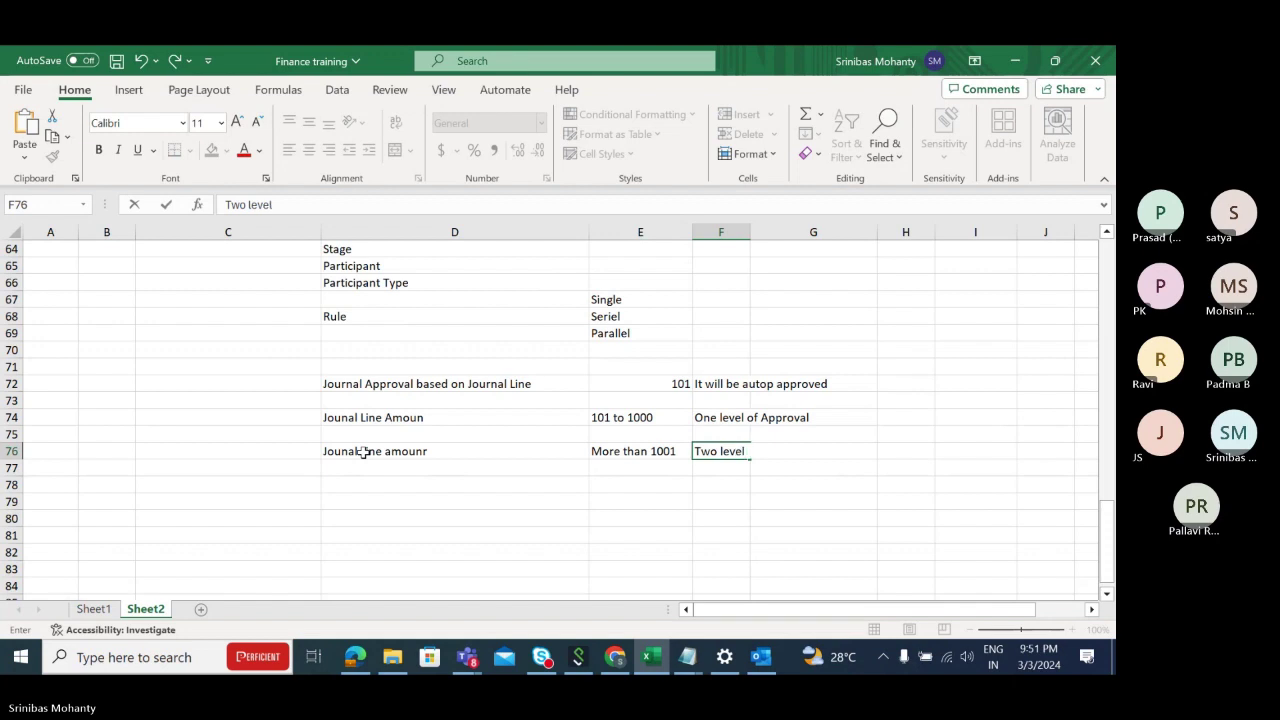
type(" of Approavl")
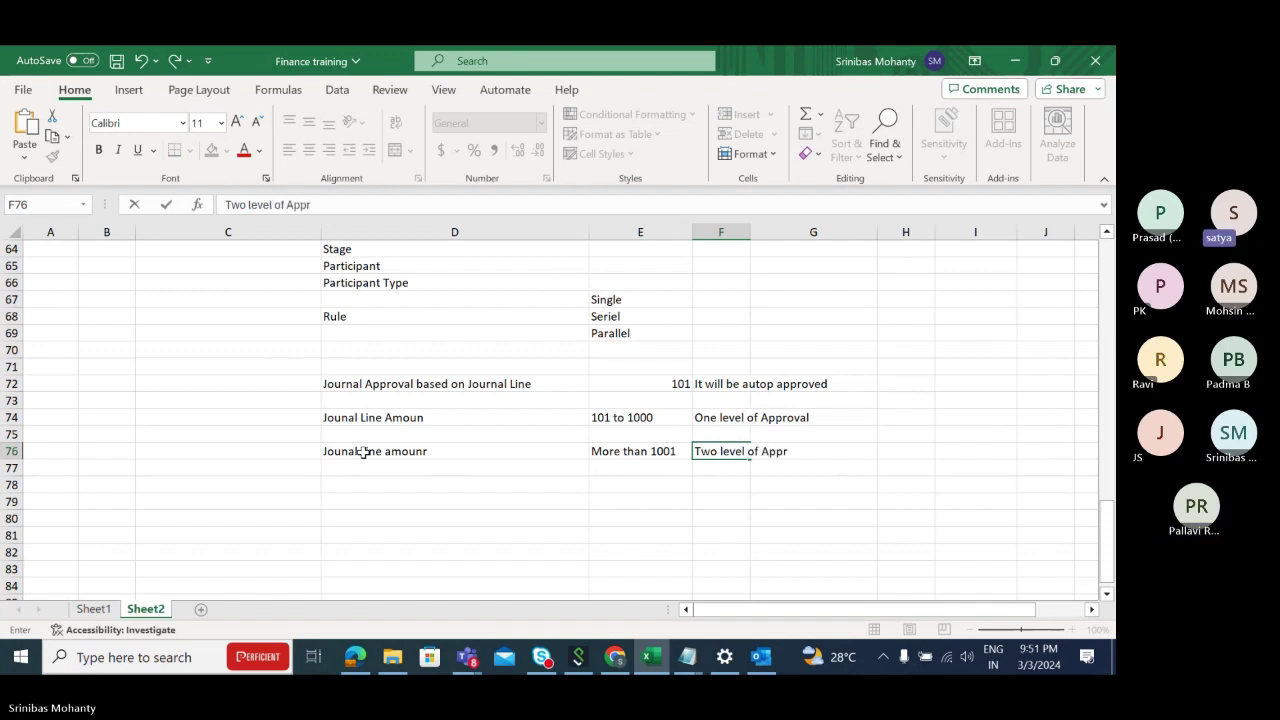
left_click(368, 467)
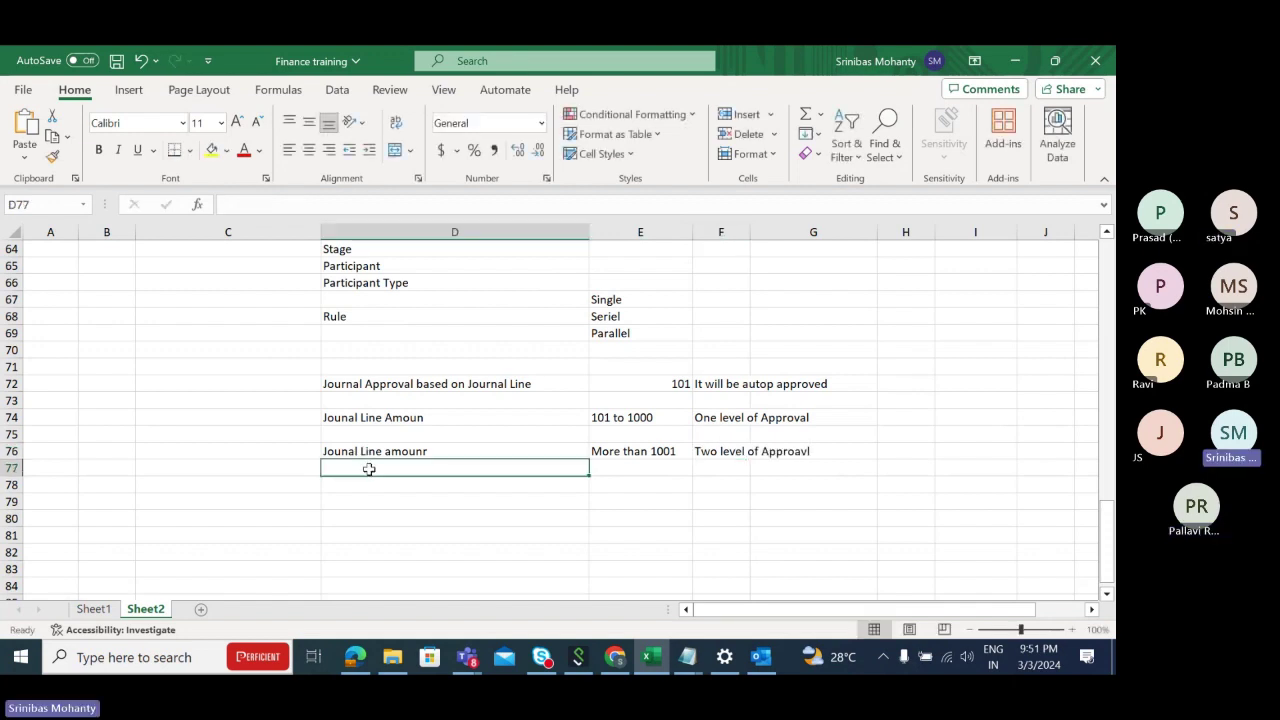
left_click_drag(372, 383, 820, 451)
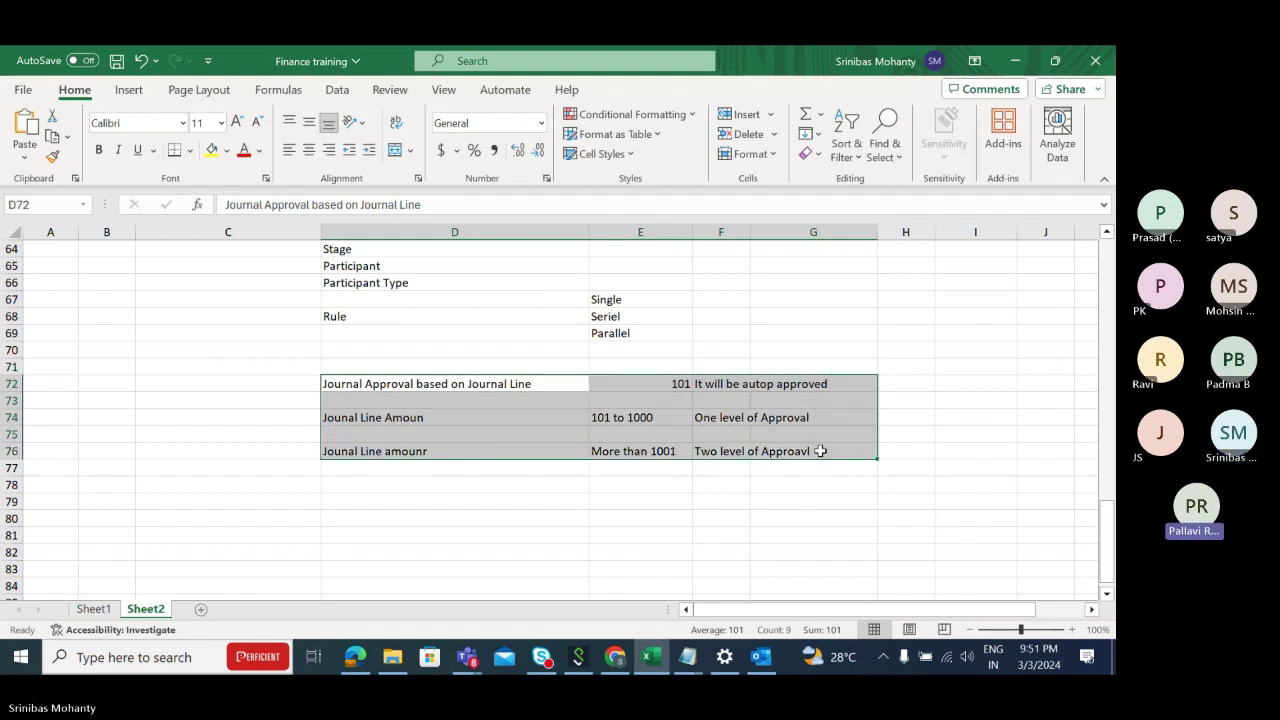
left_click(440, 484)
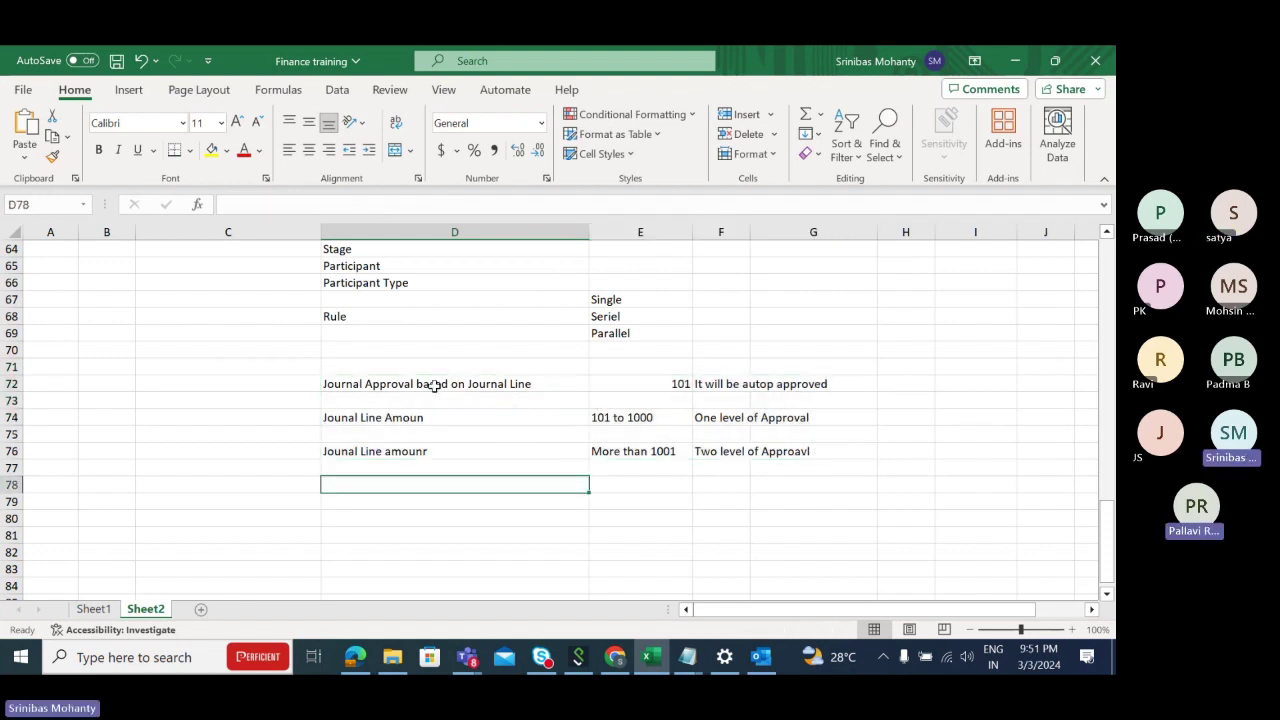
left_click_drag(428, 383, 778, 454)
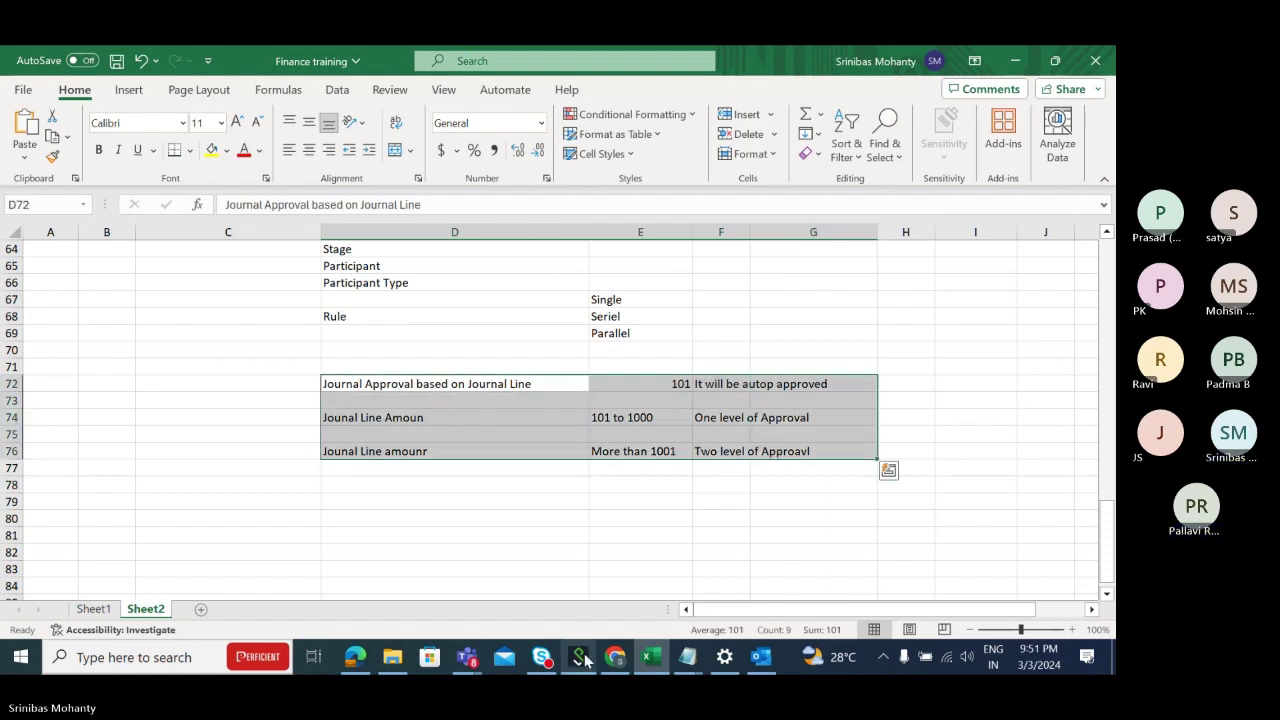
Switch to Microsoft Teams, admit the guest waiting in the Fusion Finance Training lobby, and return to the Excel workbook
left_click(466, 656)
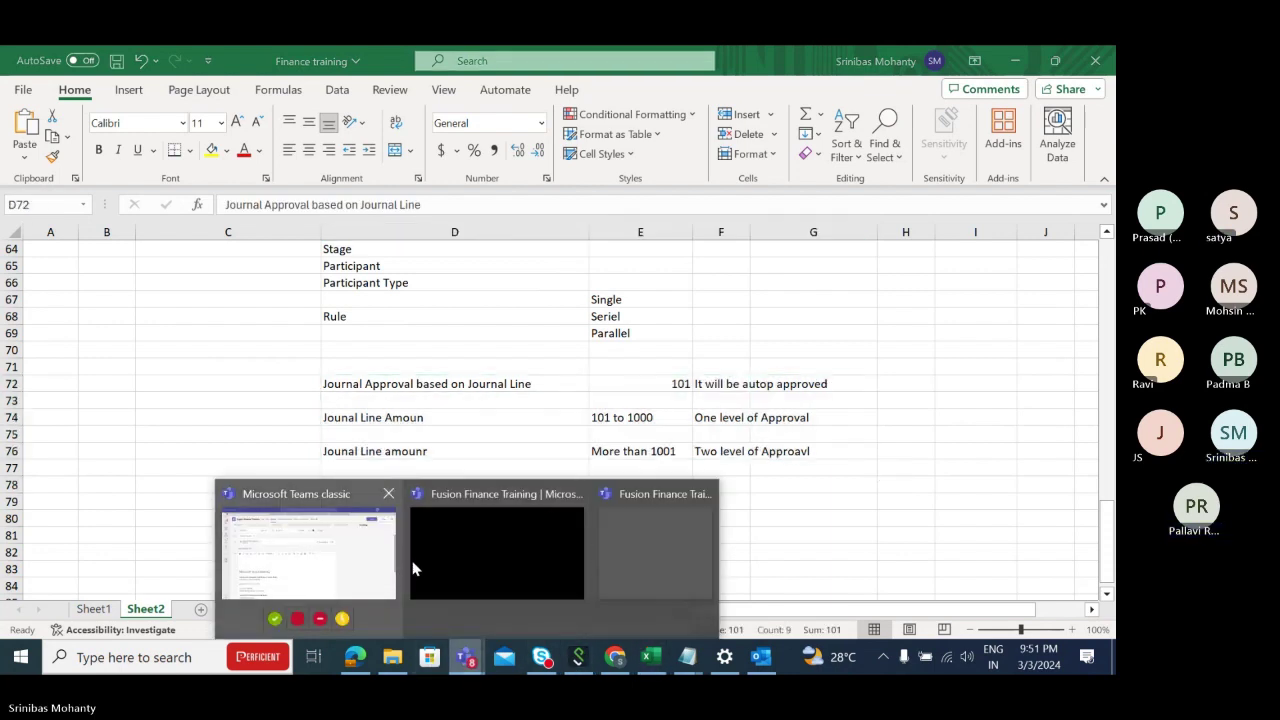
left_click(320, 560)
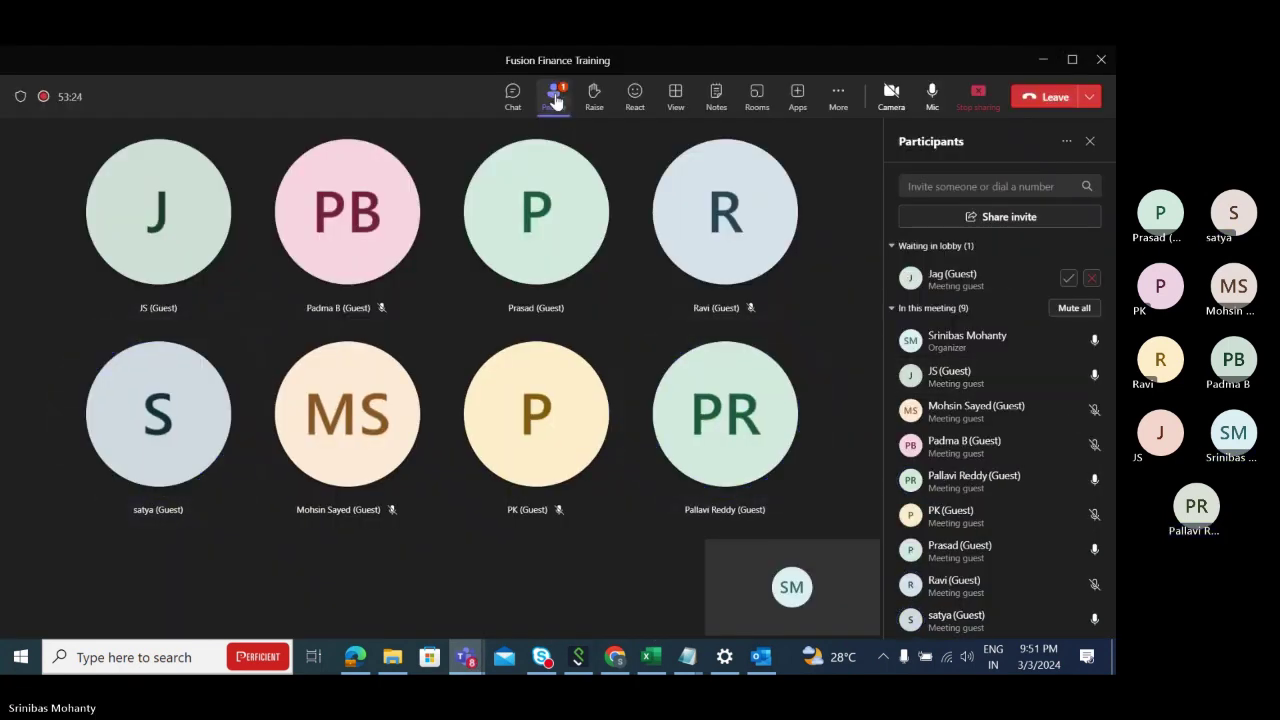
left_click(555, 100)
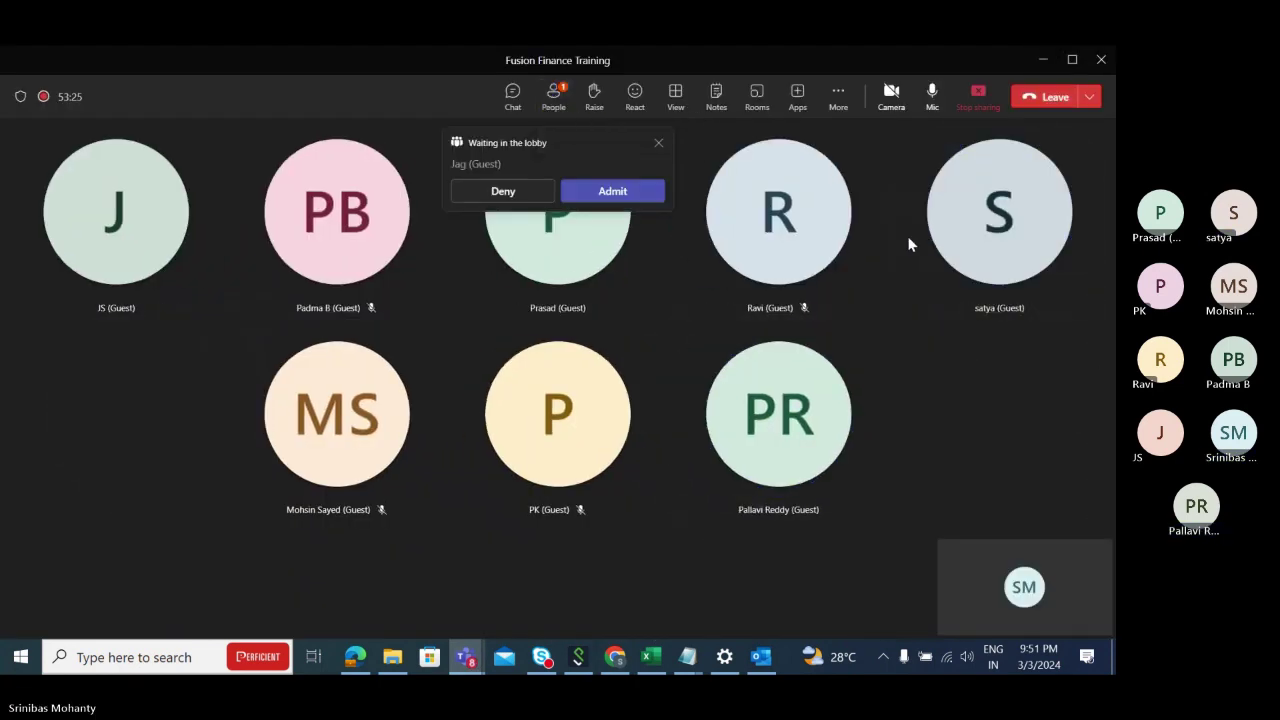
left_click(618, 192)
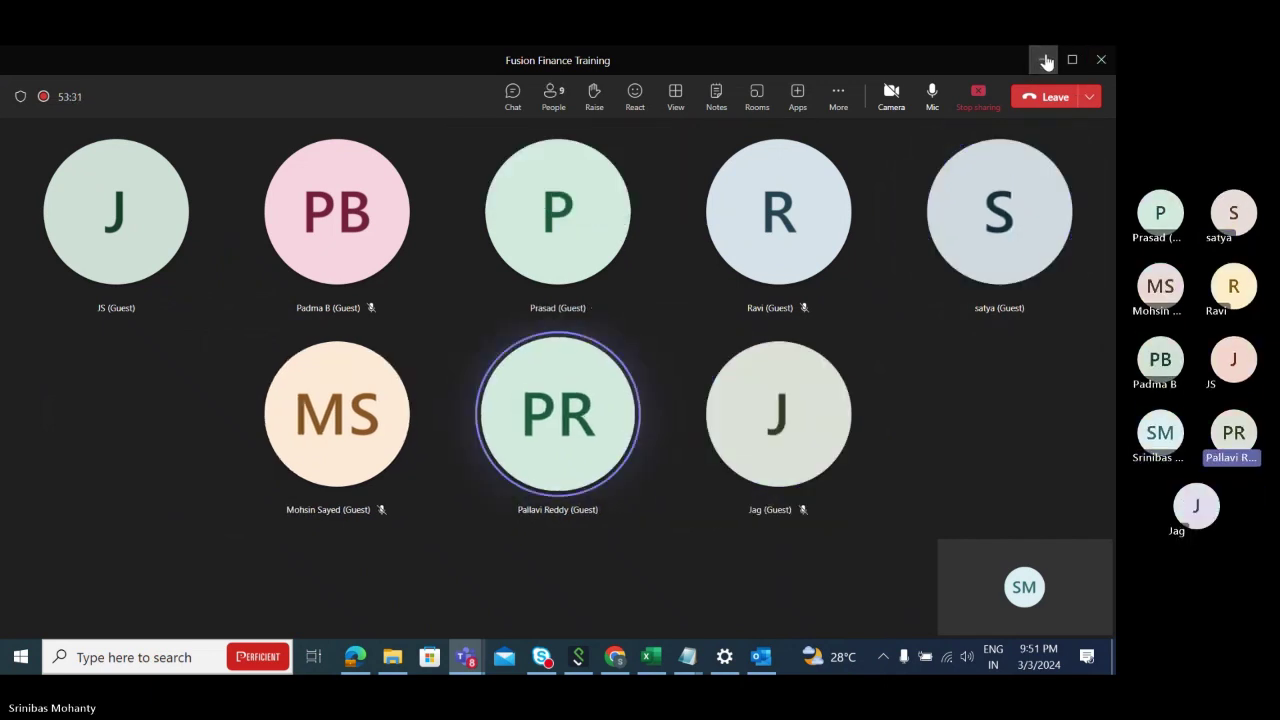
left_click(1045, 61)
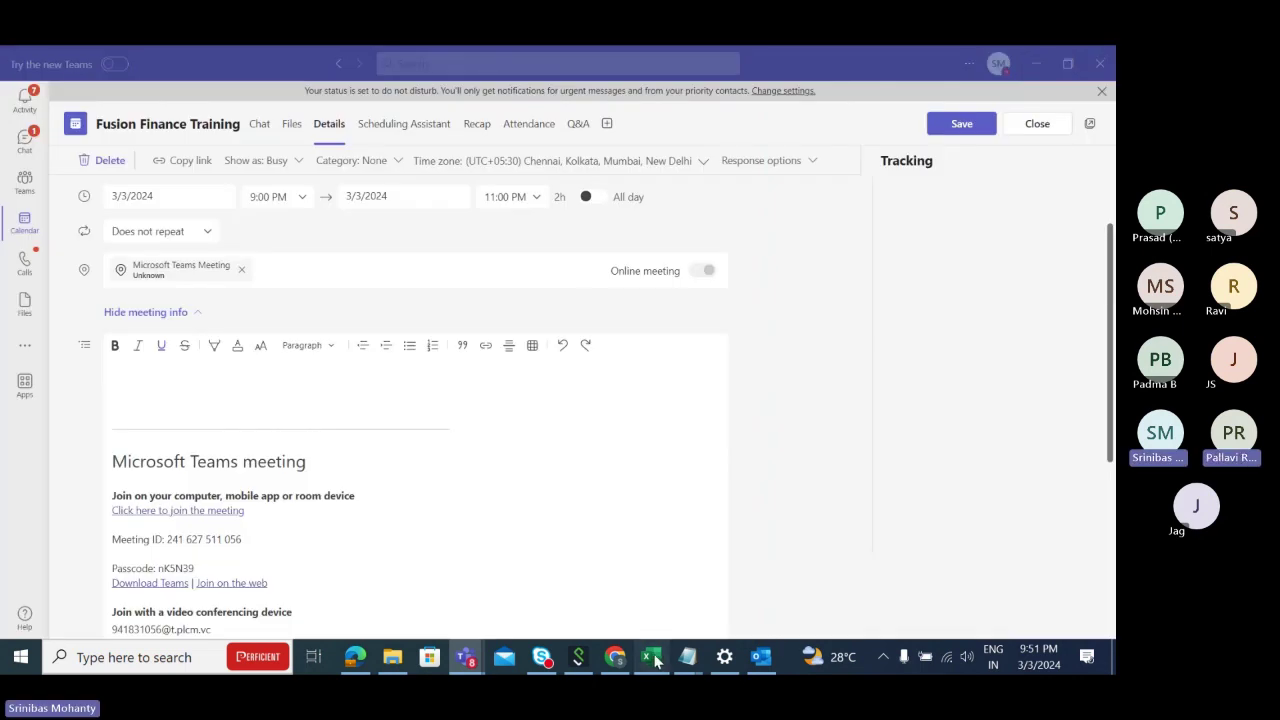
left_click(651, 657)
left_click(684, 521)
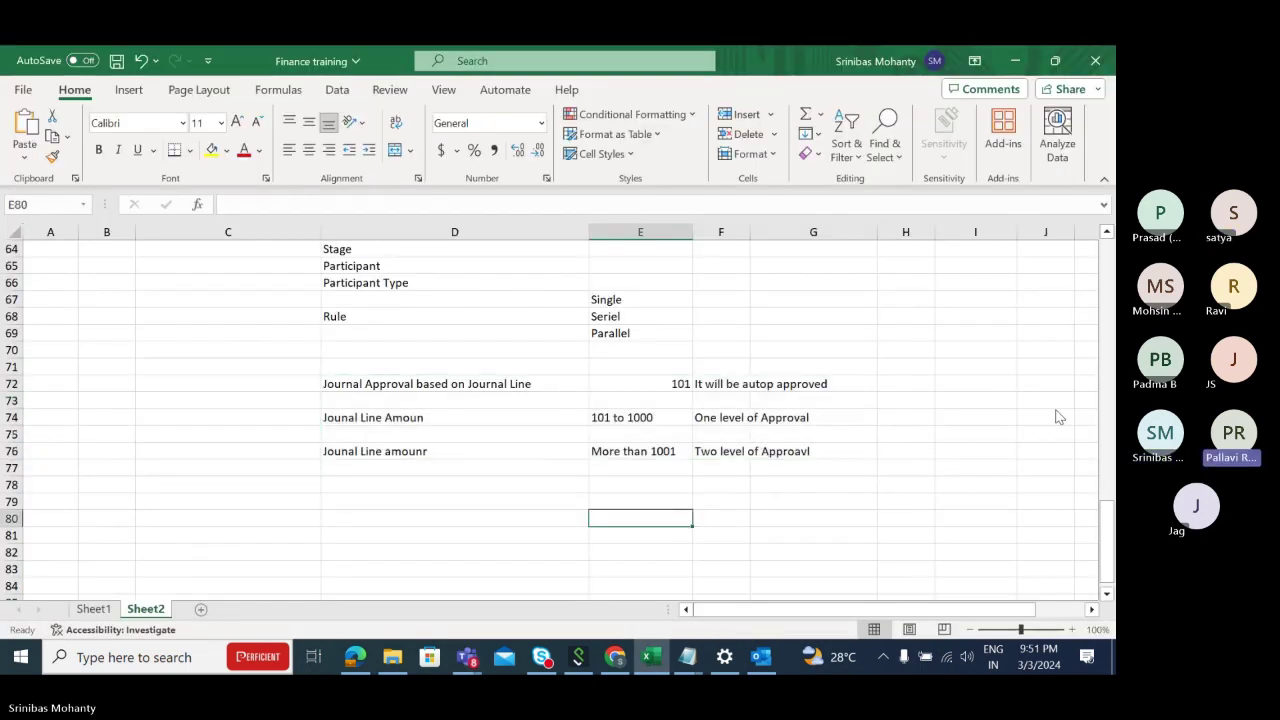
left_click(456, 515)
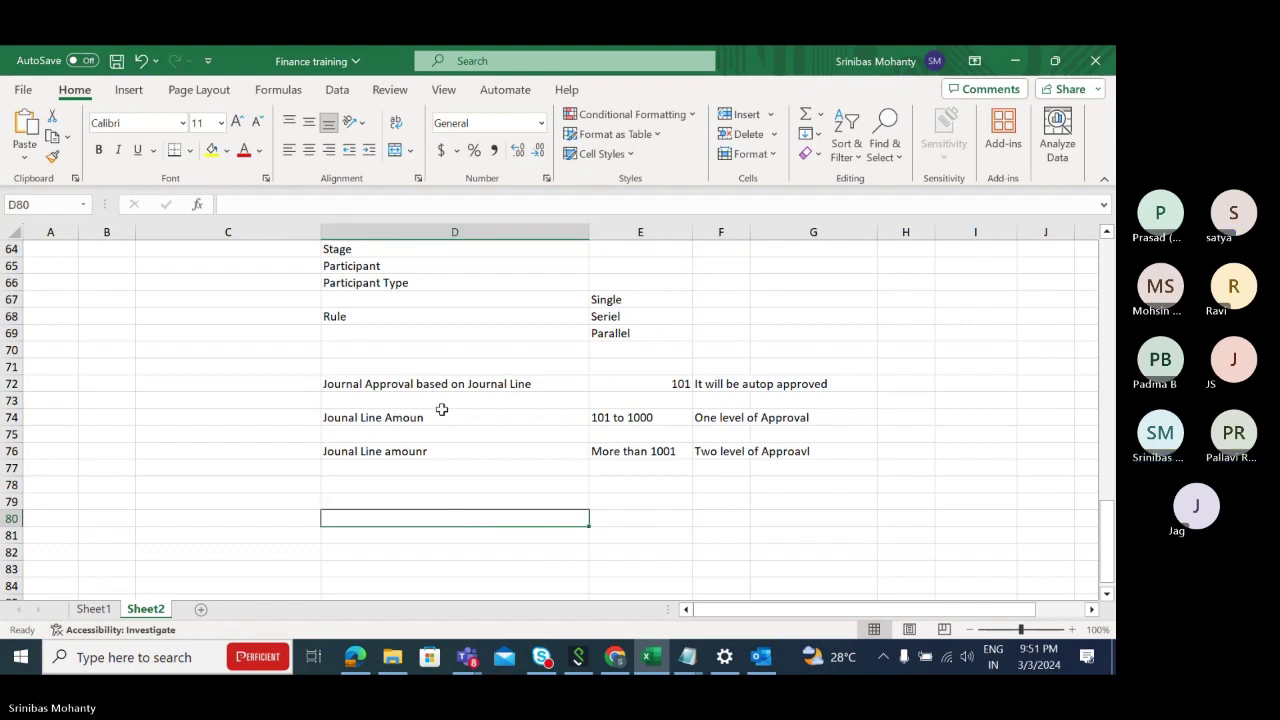
left_click(400, 384)
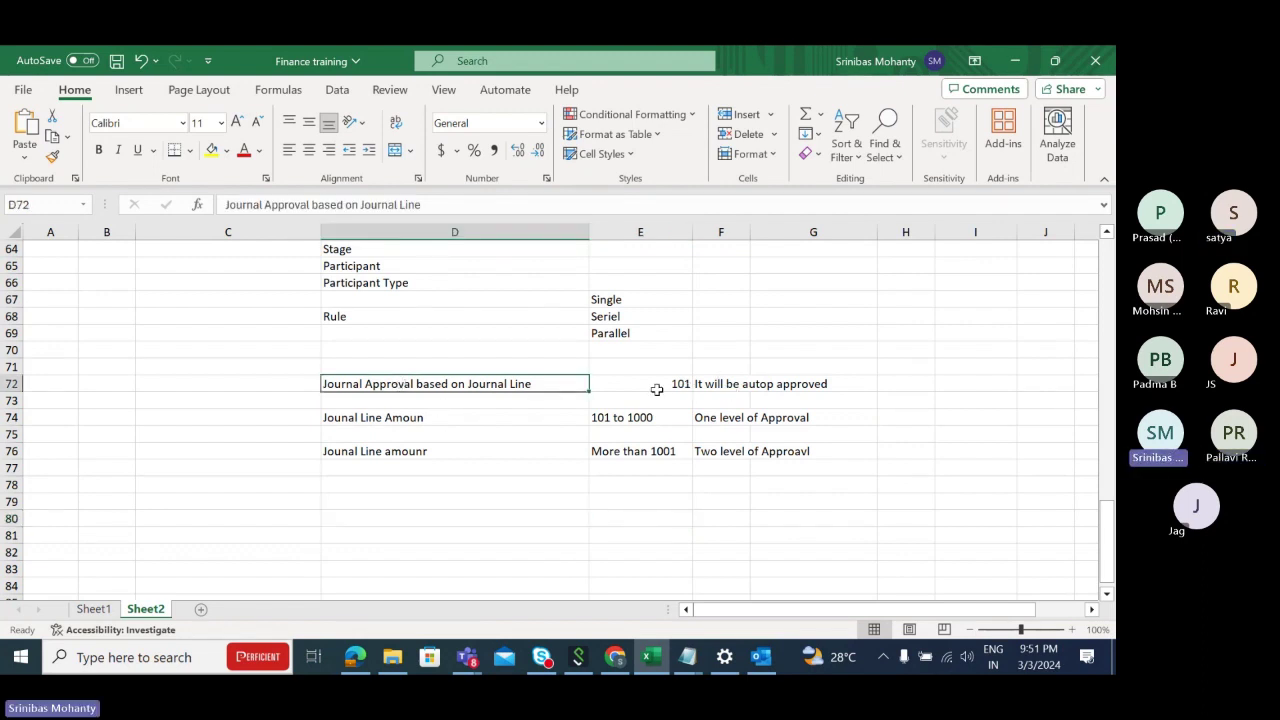
left_click(630, 418)
left_click(537, 502)
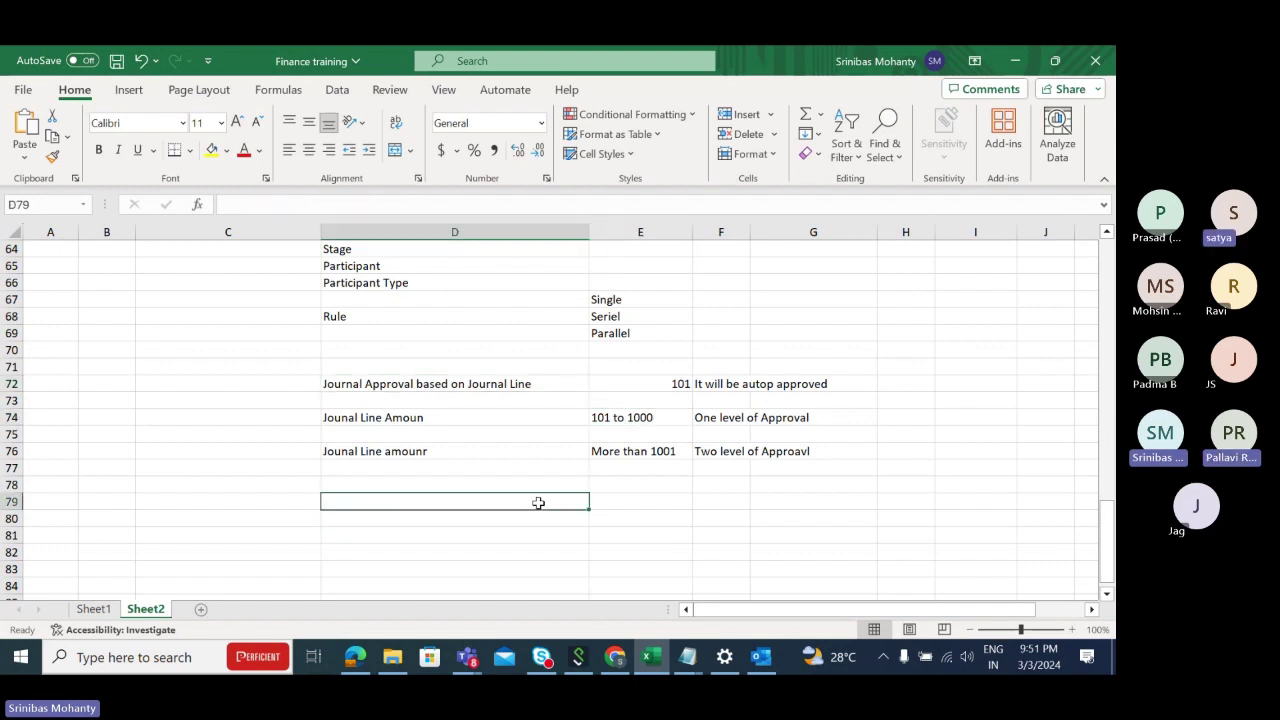
Enter the journal creator's user name in cell E79
left_click(629, 506)
type("S")
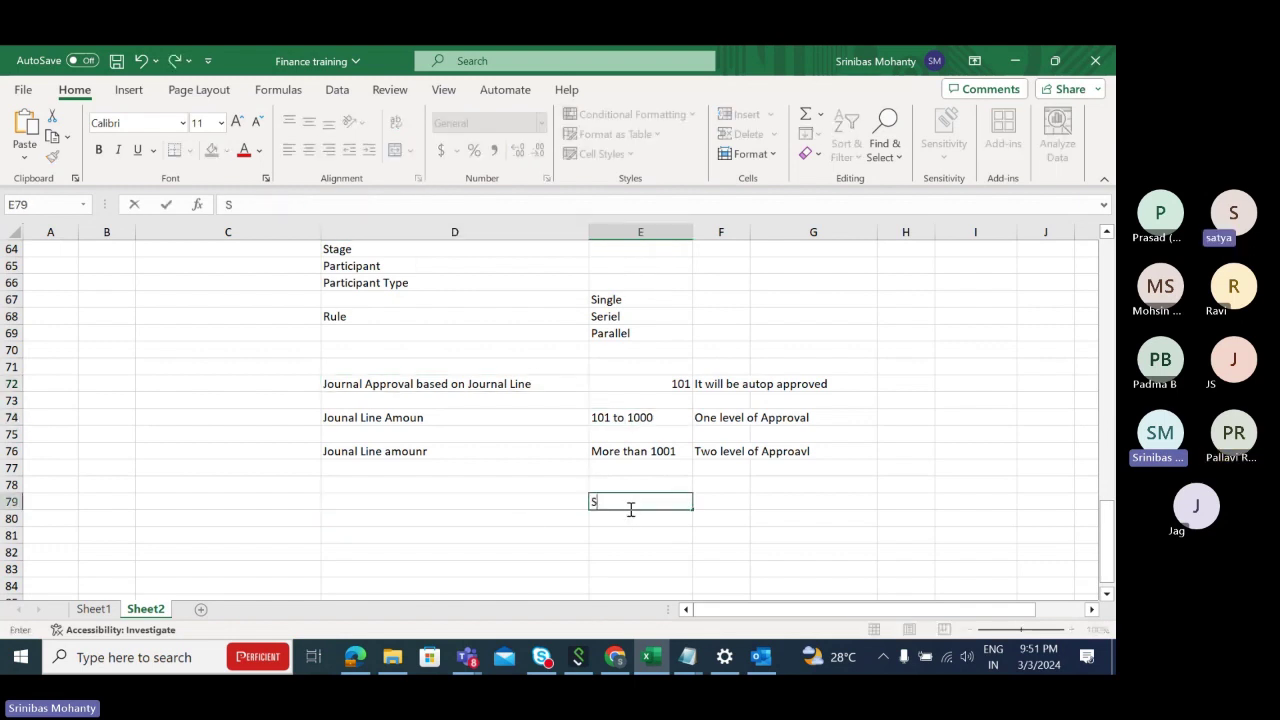
type("rini")
type(".")
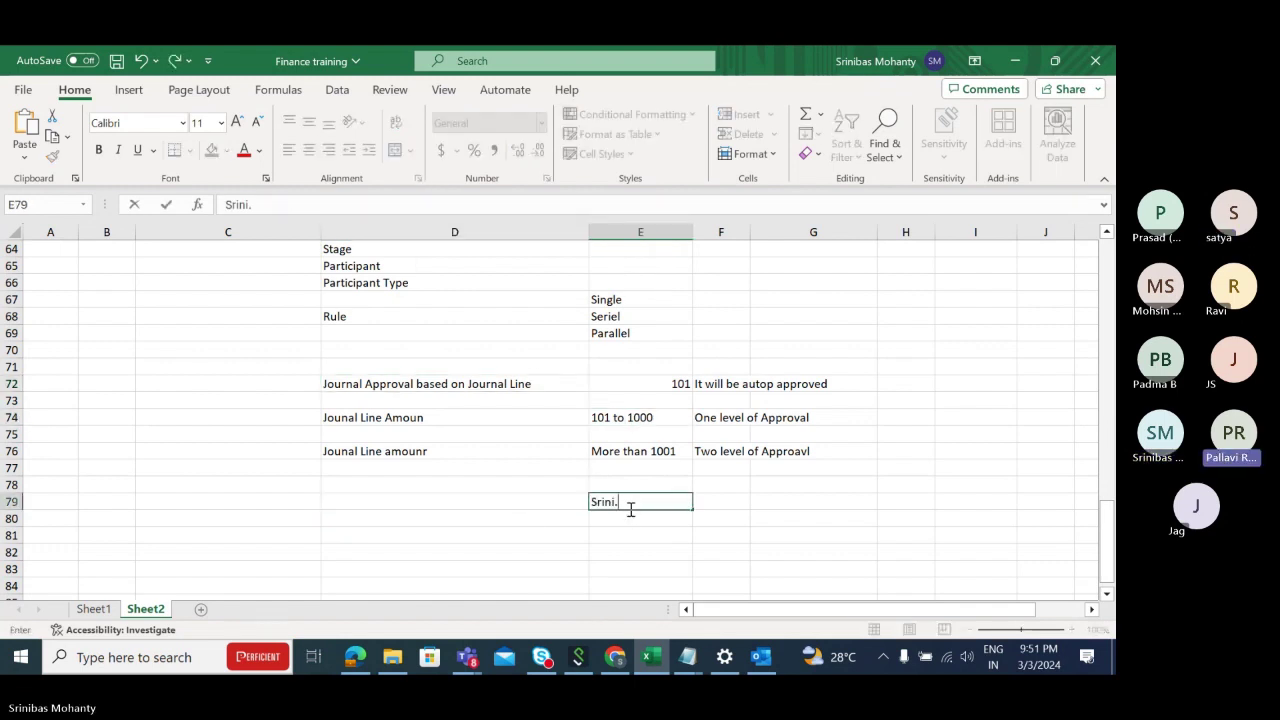
type("Imp1")
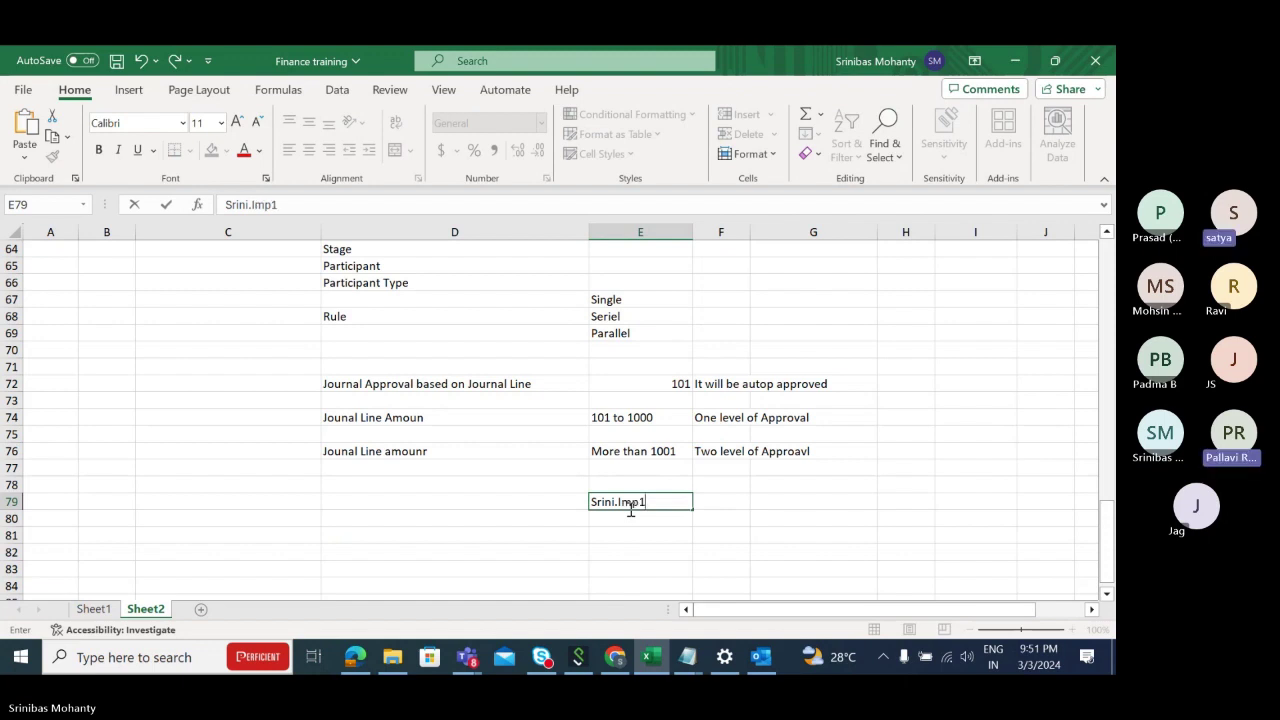
key("Tab")
Enter the description "Creator of the Journal" in cell F79
type("C")
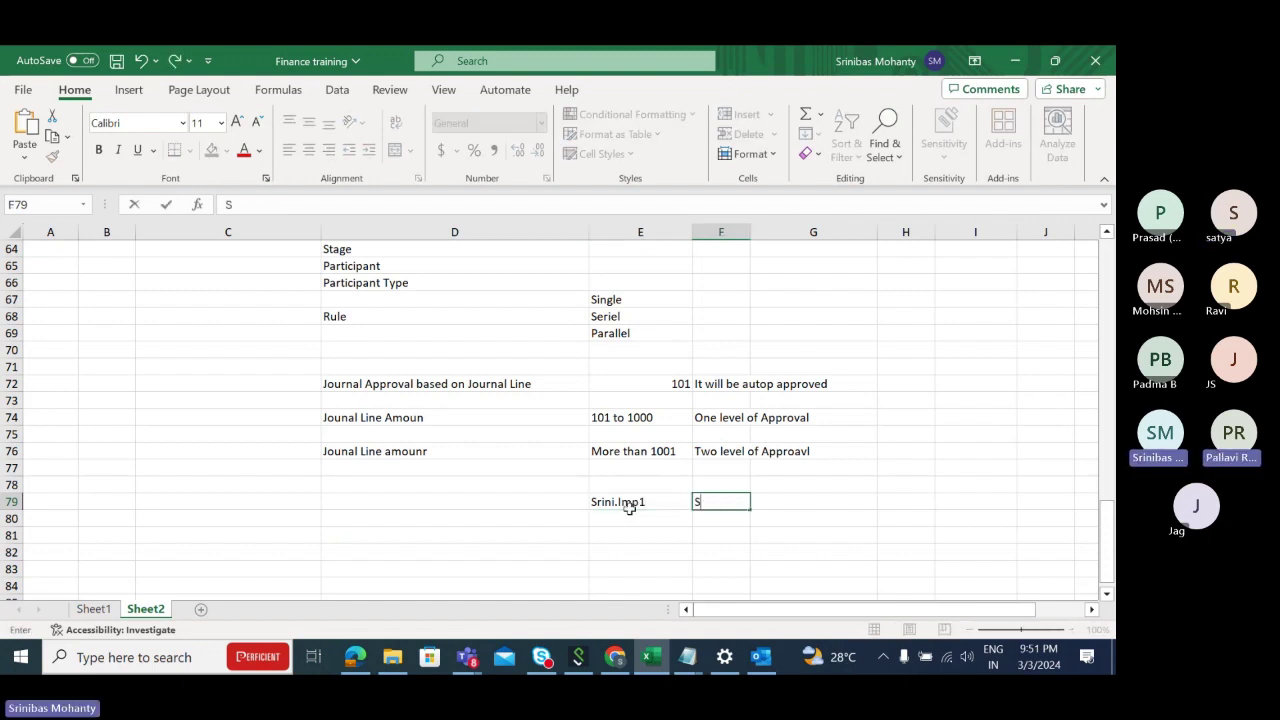
key("BackSpace")
type("Cret")
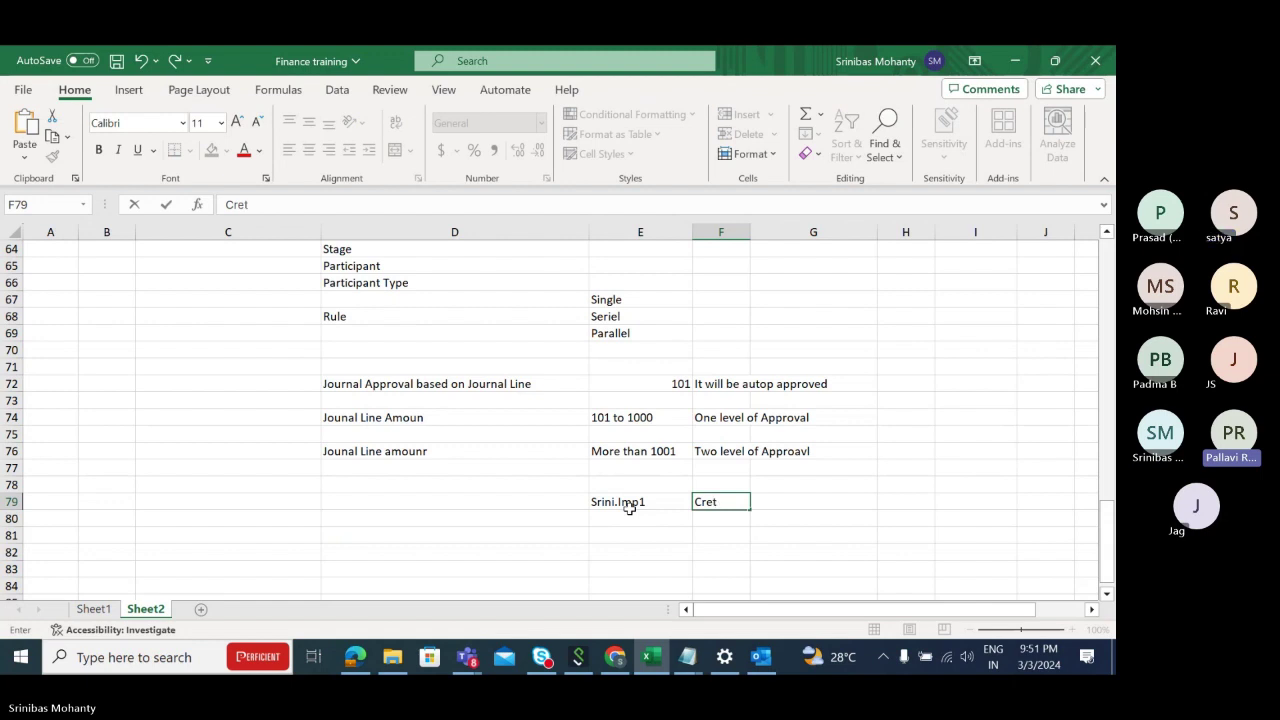
type("or of the J")
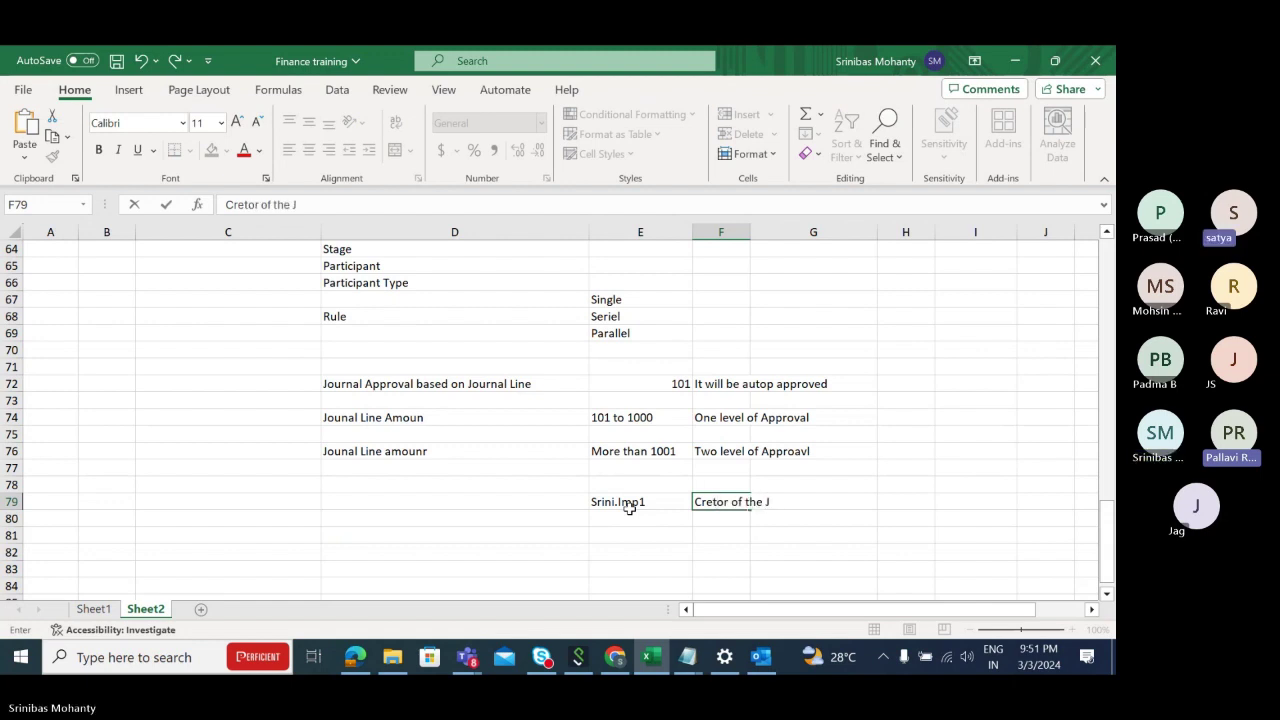
type("ournal")
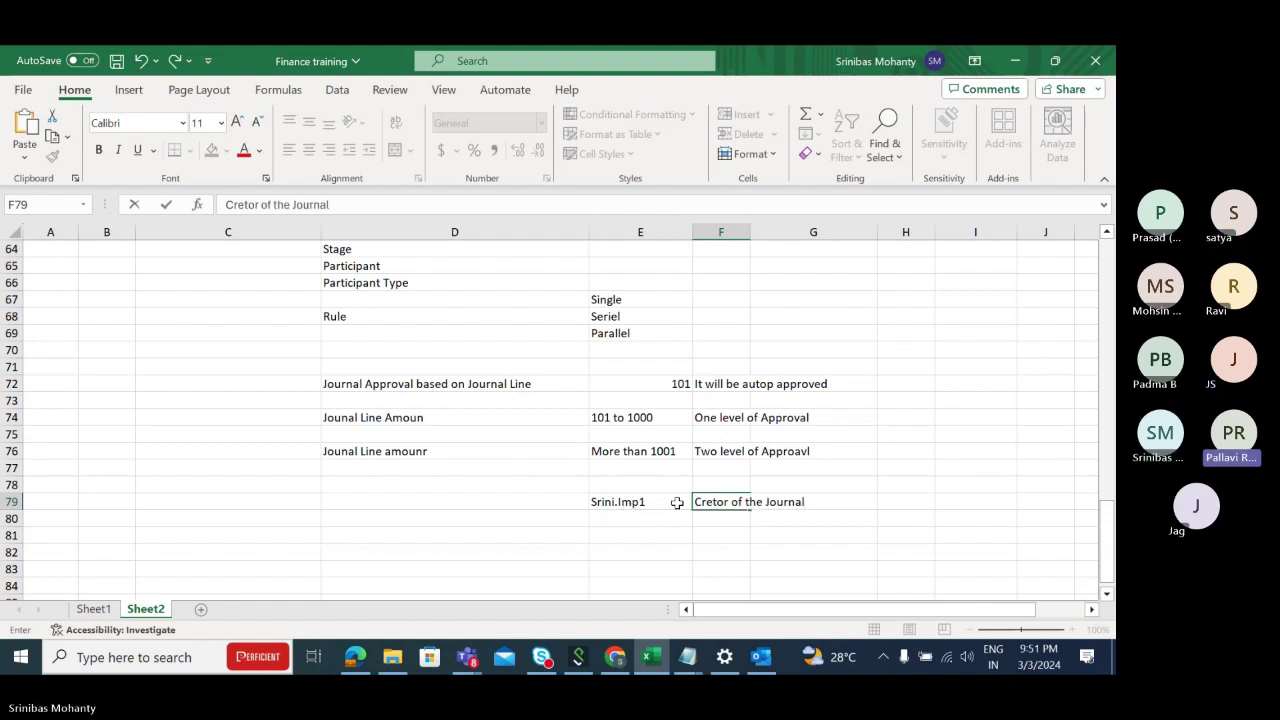
left_click(713, 505)
type("a")
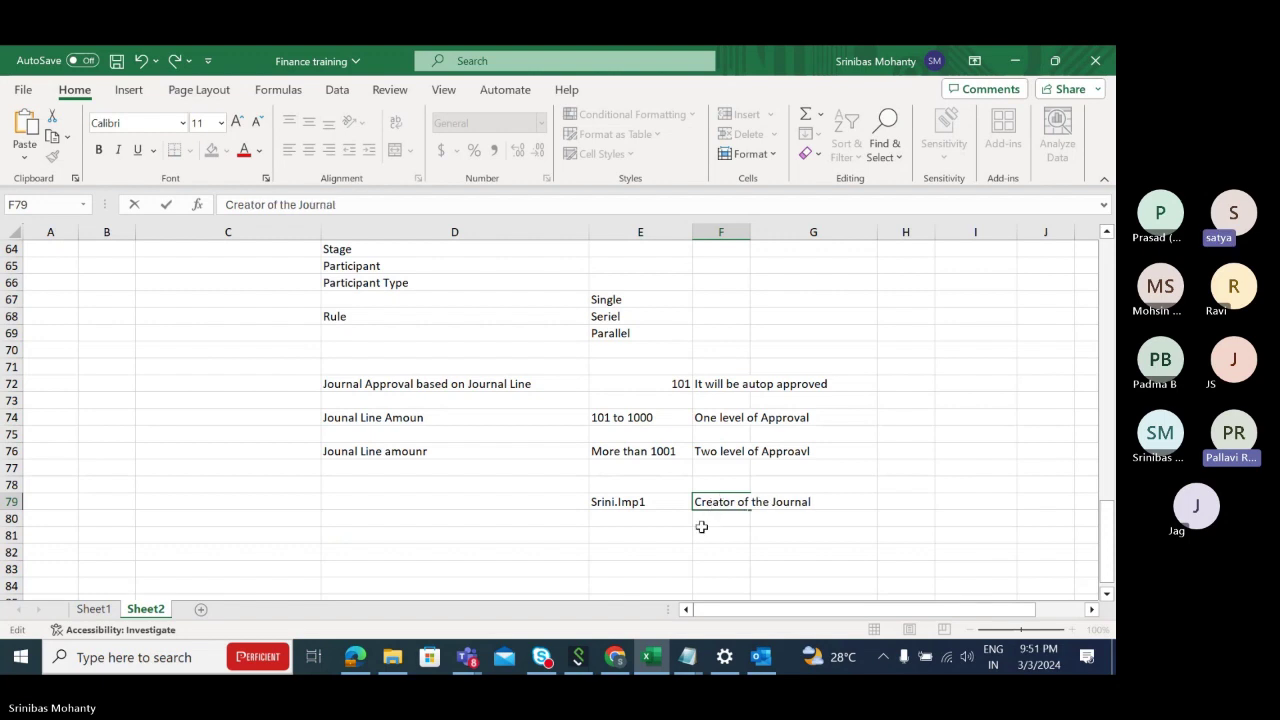
left_click(700, 535)
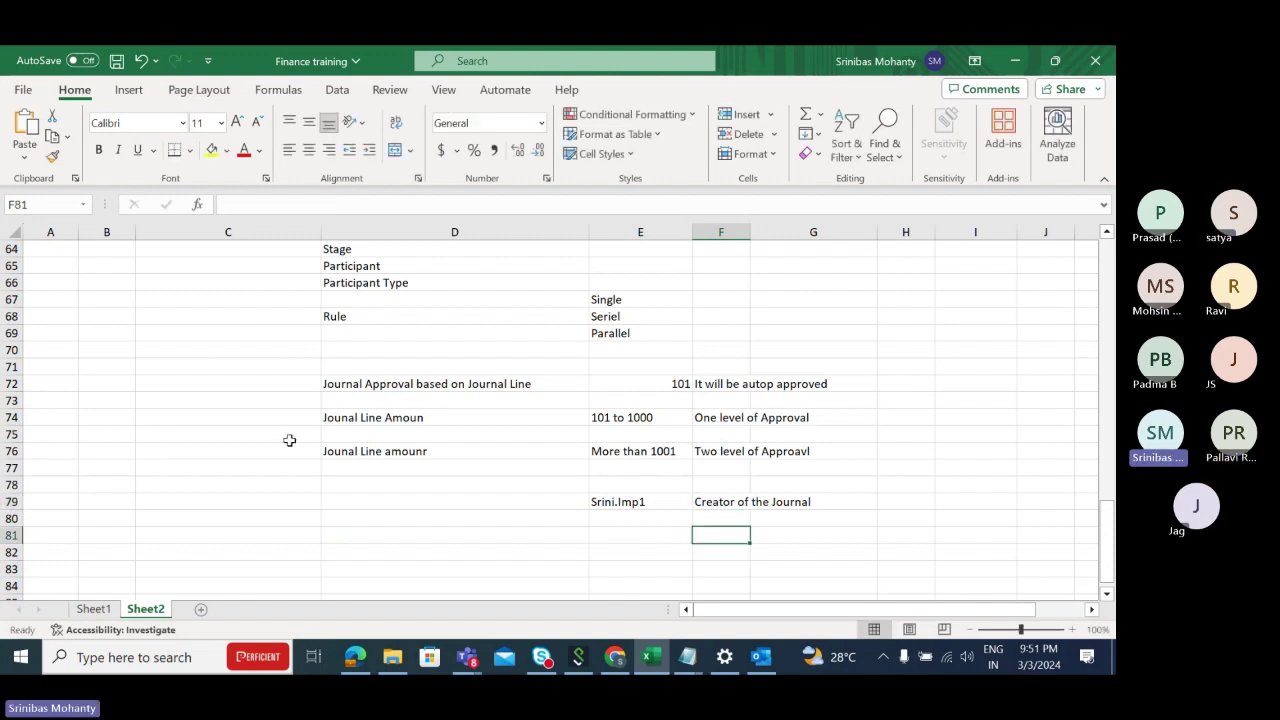
left_click(382, 384)
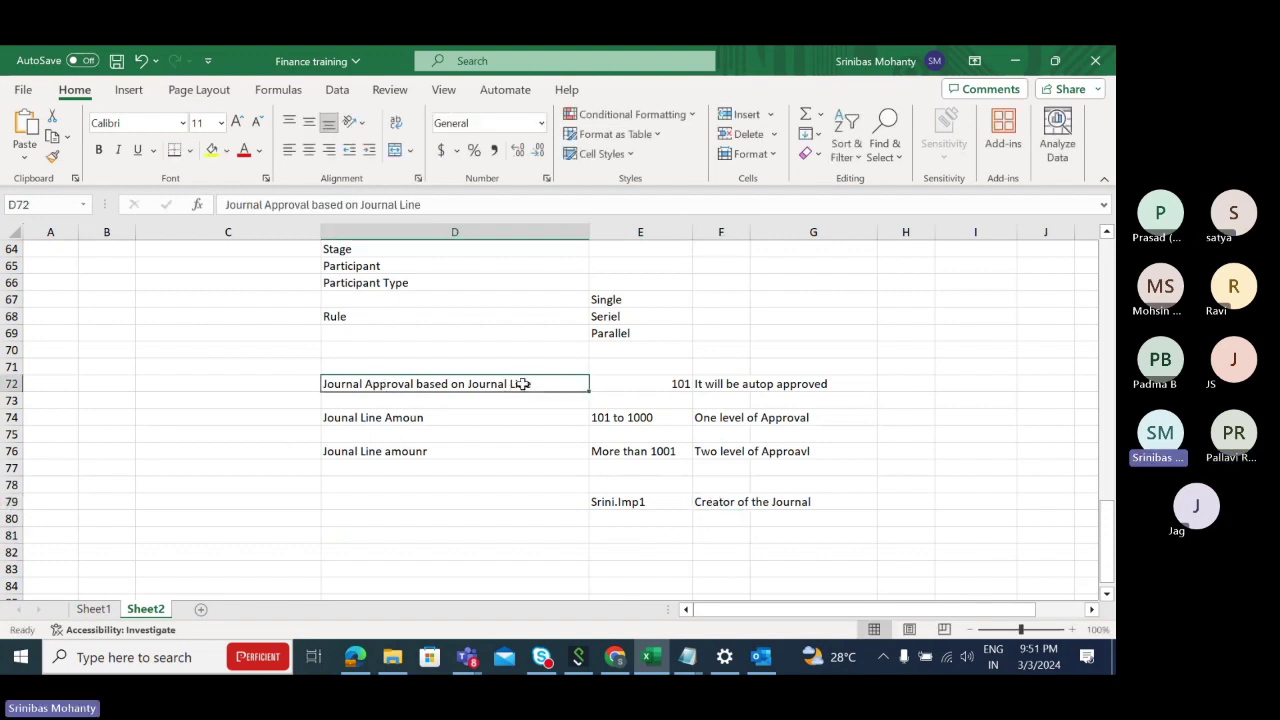
left_click(659, 382)
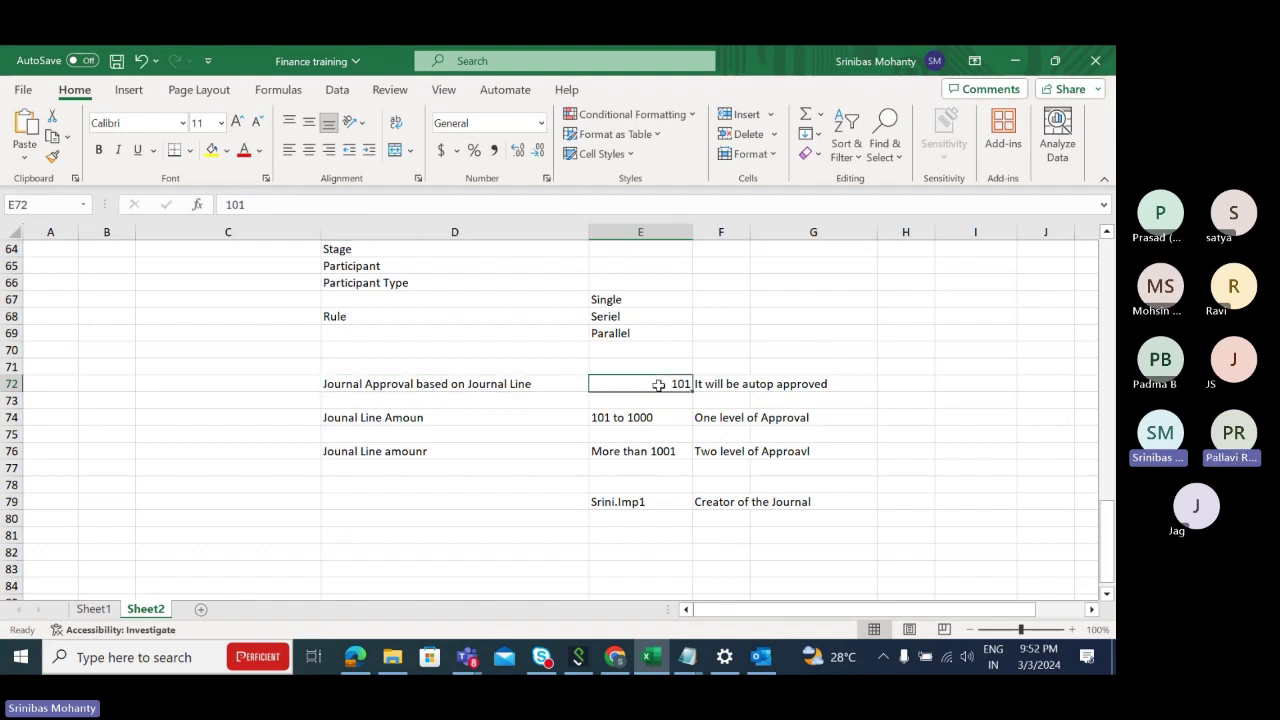
left_click(718, 384)
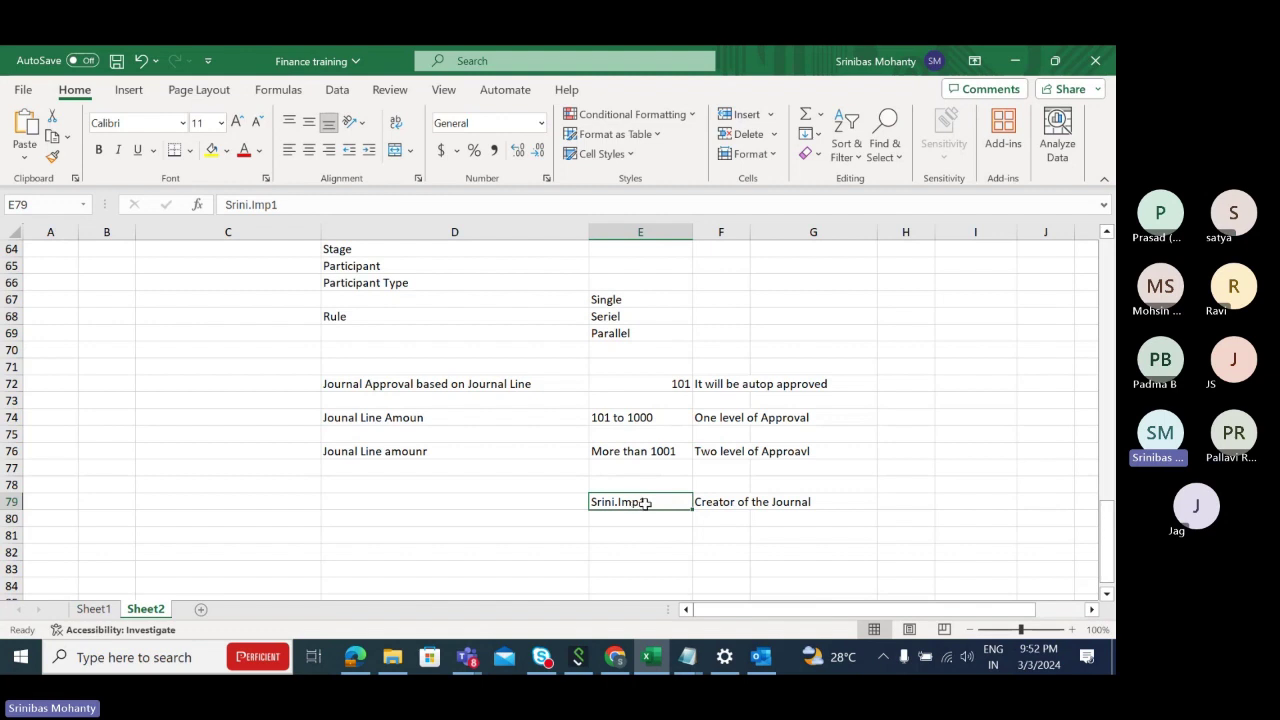
left_click(659, 385)
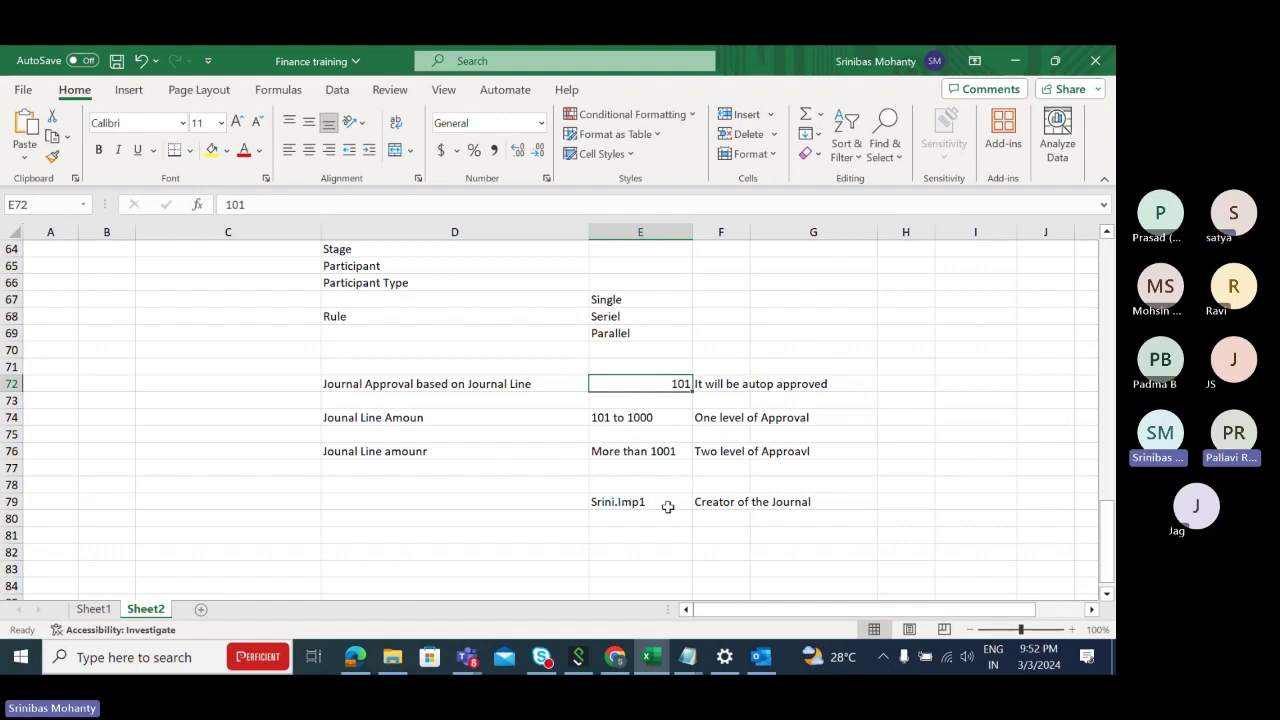
left_click(623, 535)
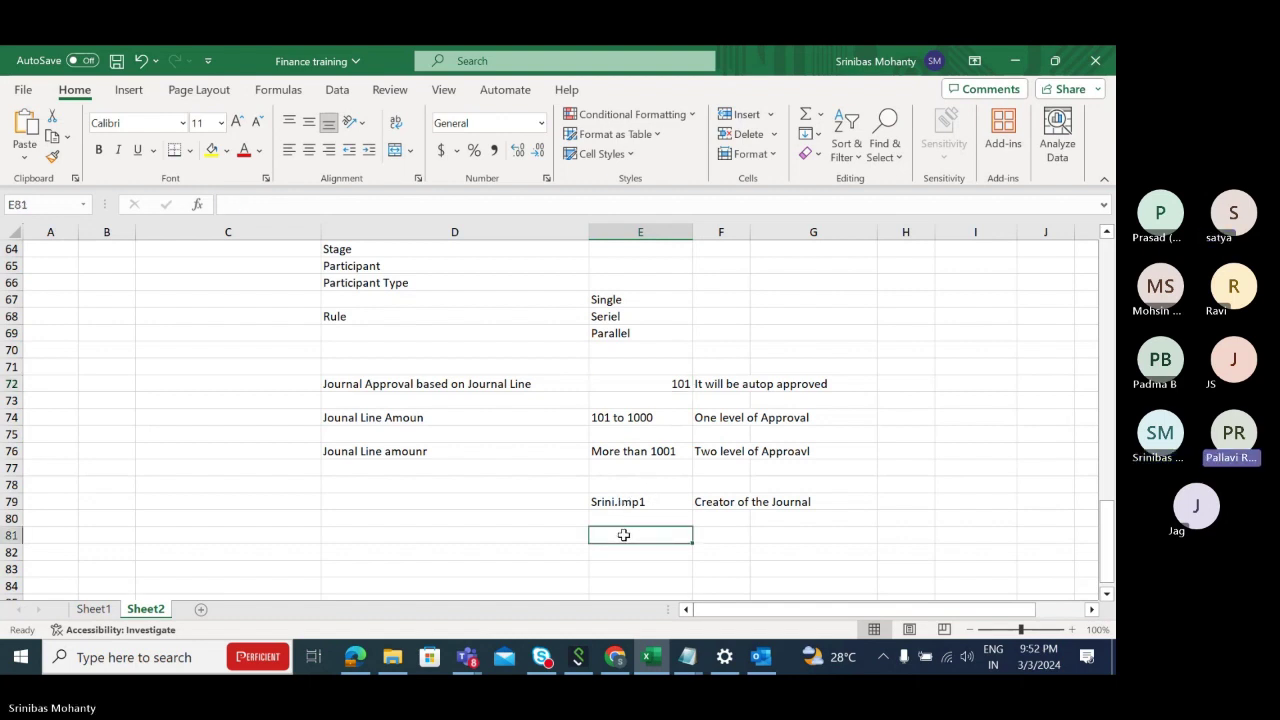
type("S")
key("BackSpace")
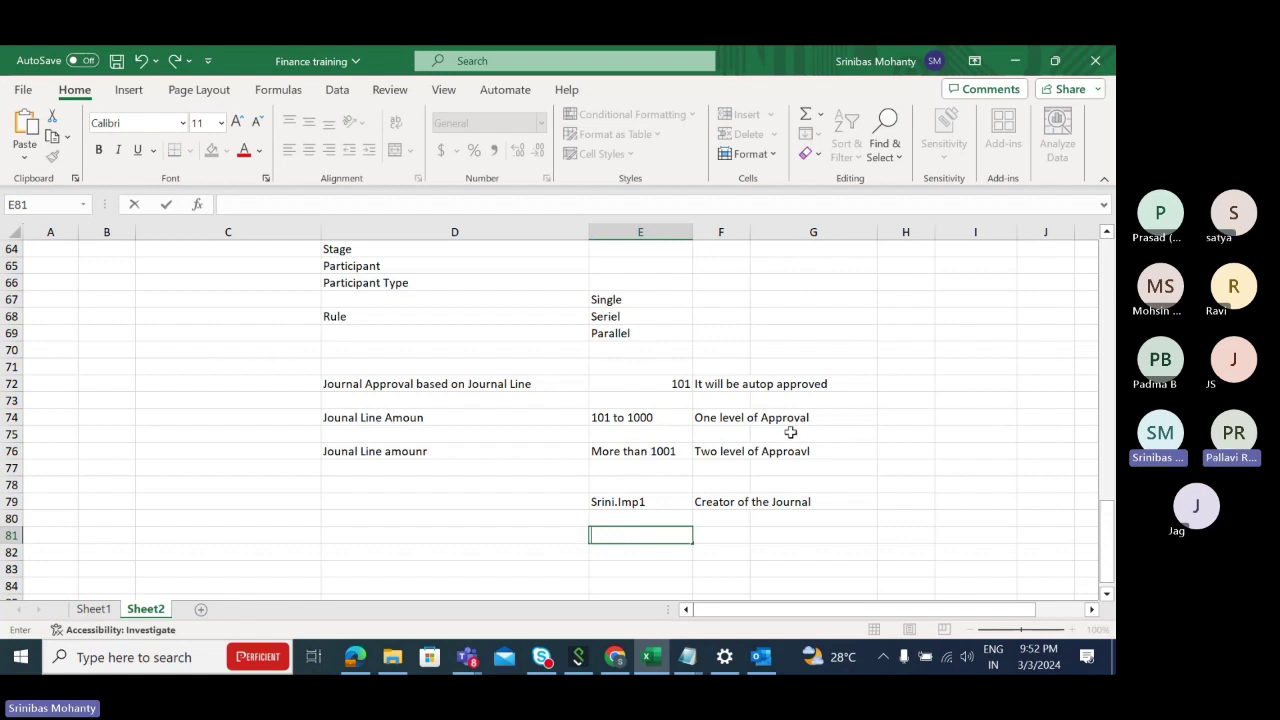
left_click(910, 420)
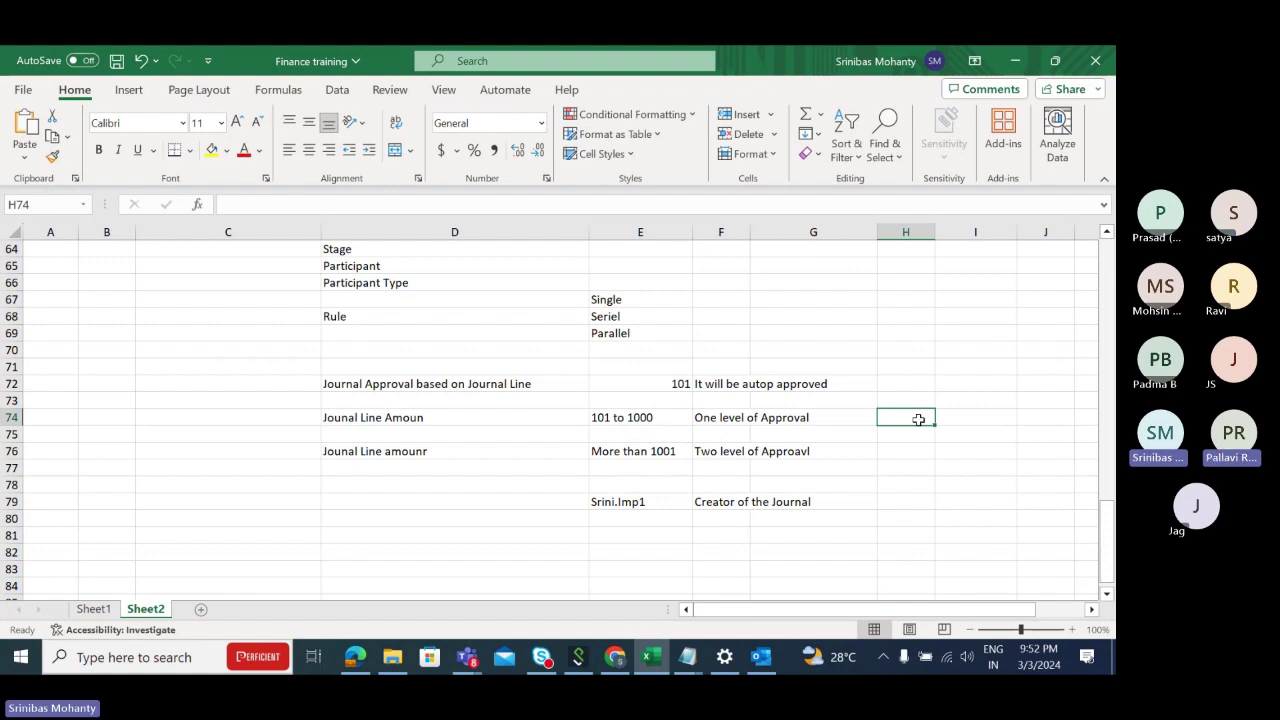
Enter "It will go to the Manager of the" followed by the journal creator's user name in cell H74
type("It will got")
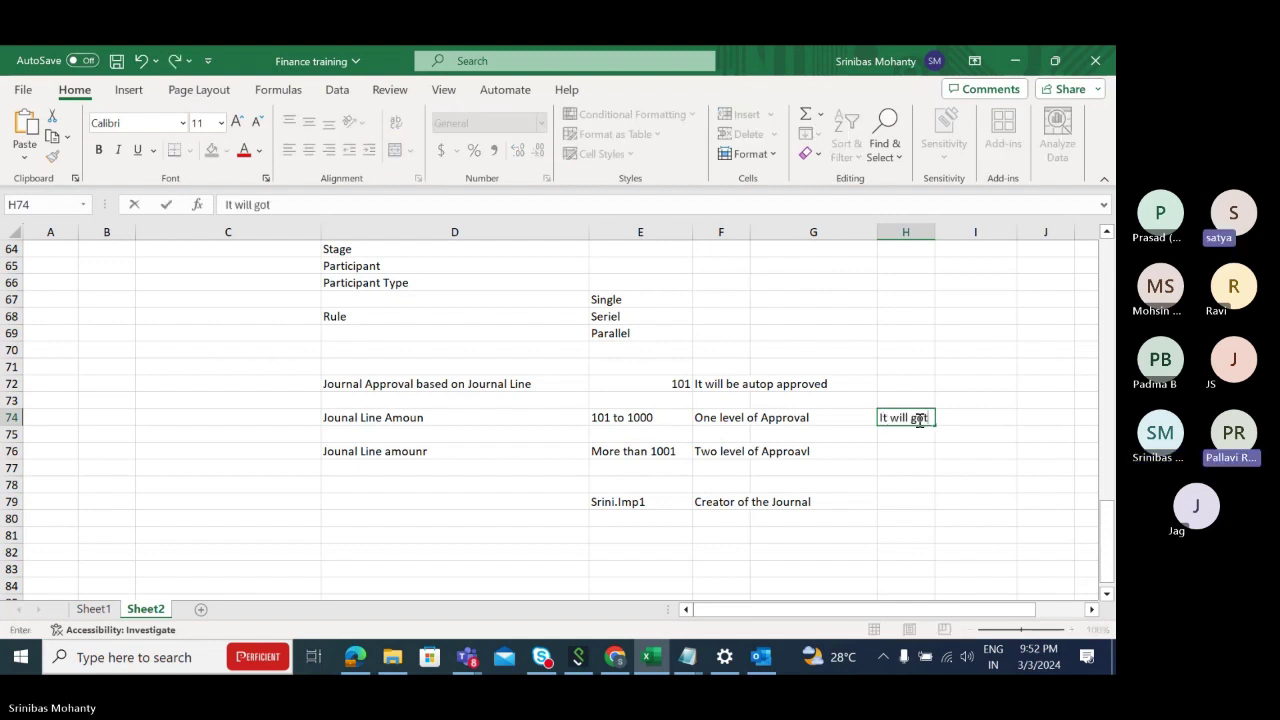
type(" t")
key("BackSpace")
key("BackSpace")
key("BackSpace")
type("to the")
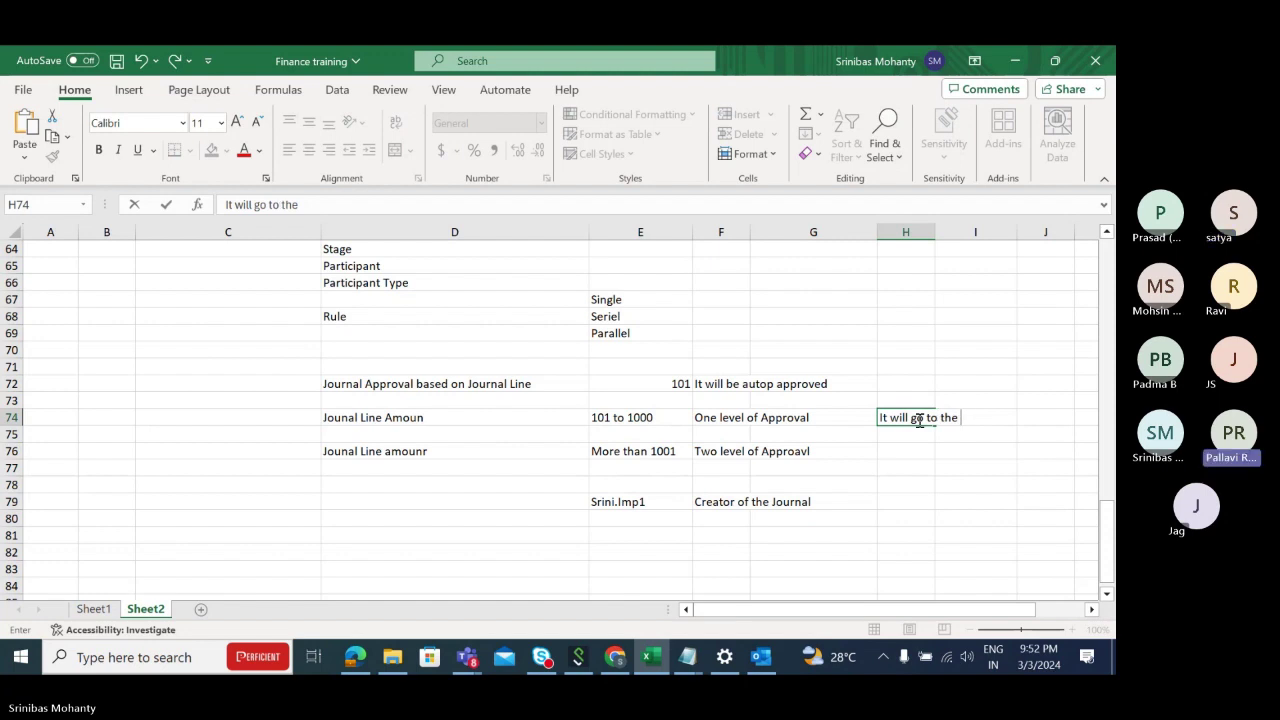
type(" Manage")
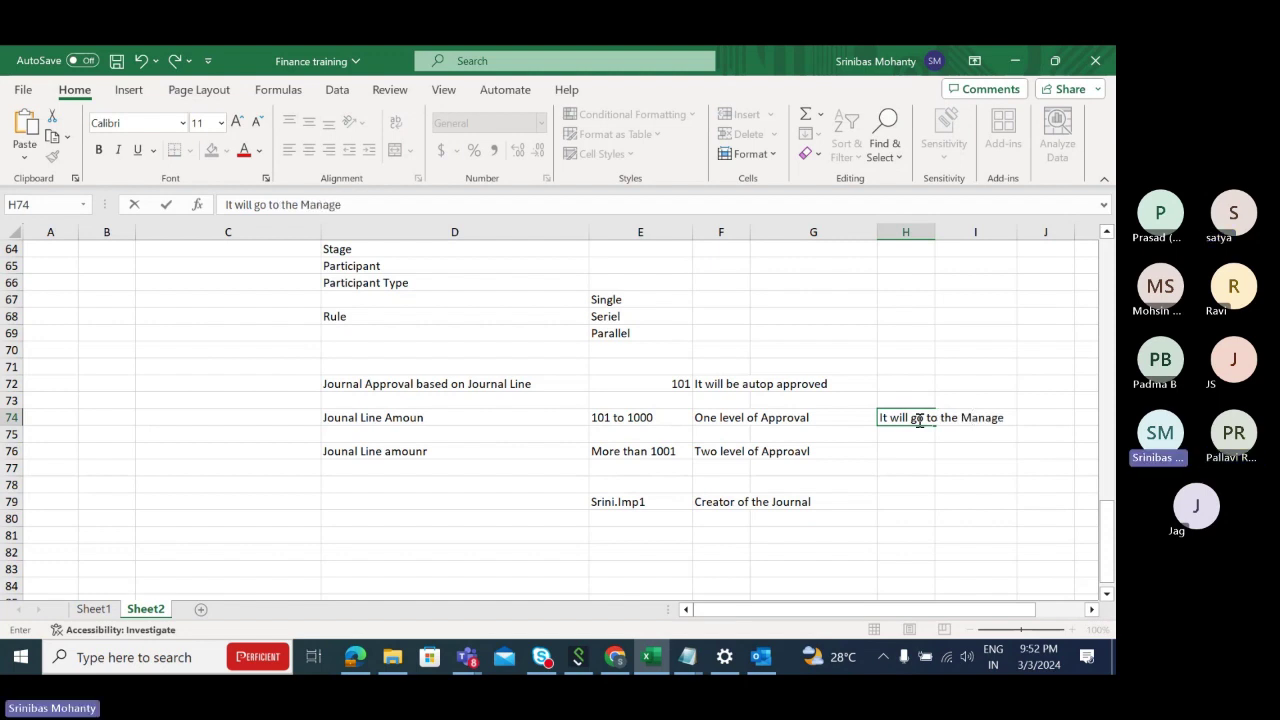
type("r of the Sri")
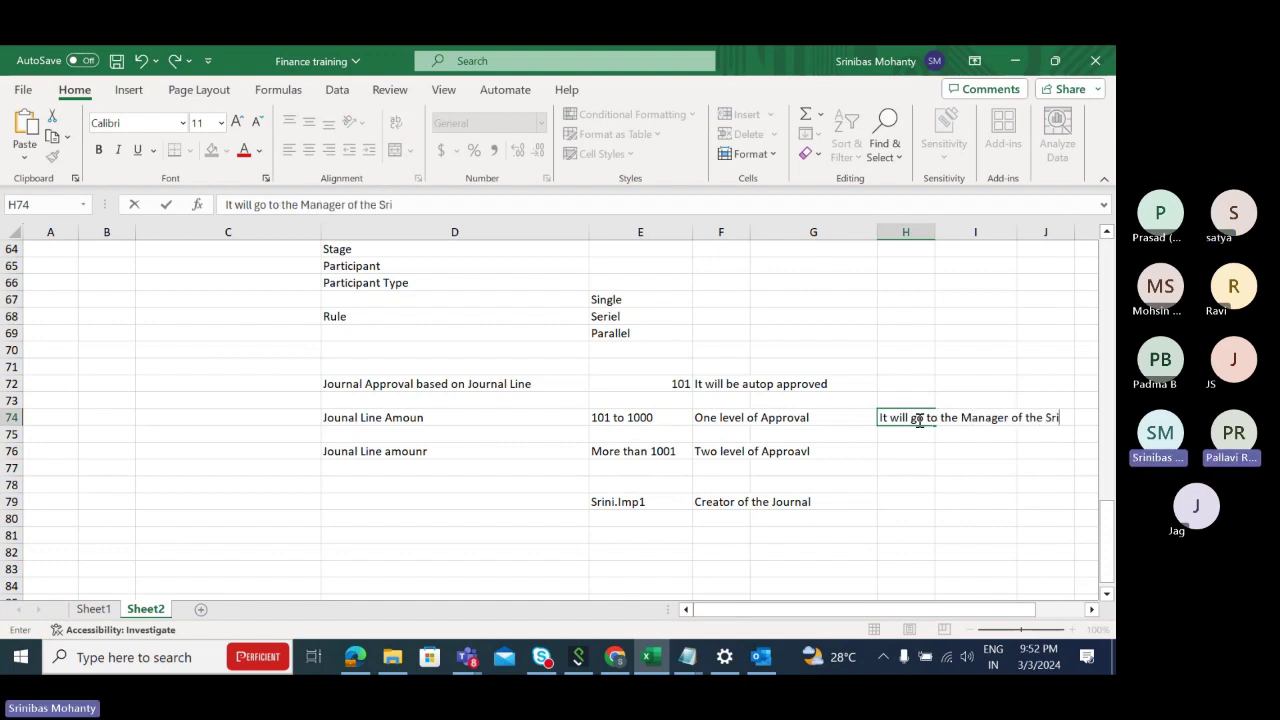
type("ni.I")
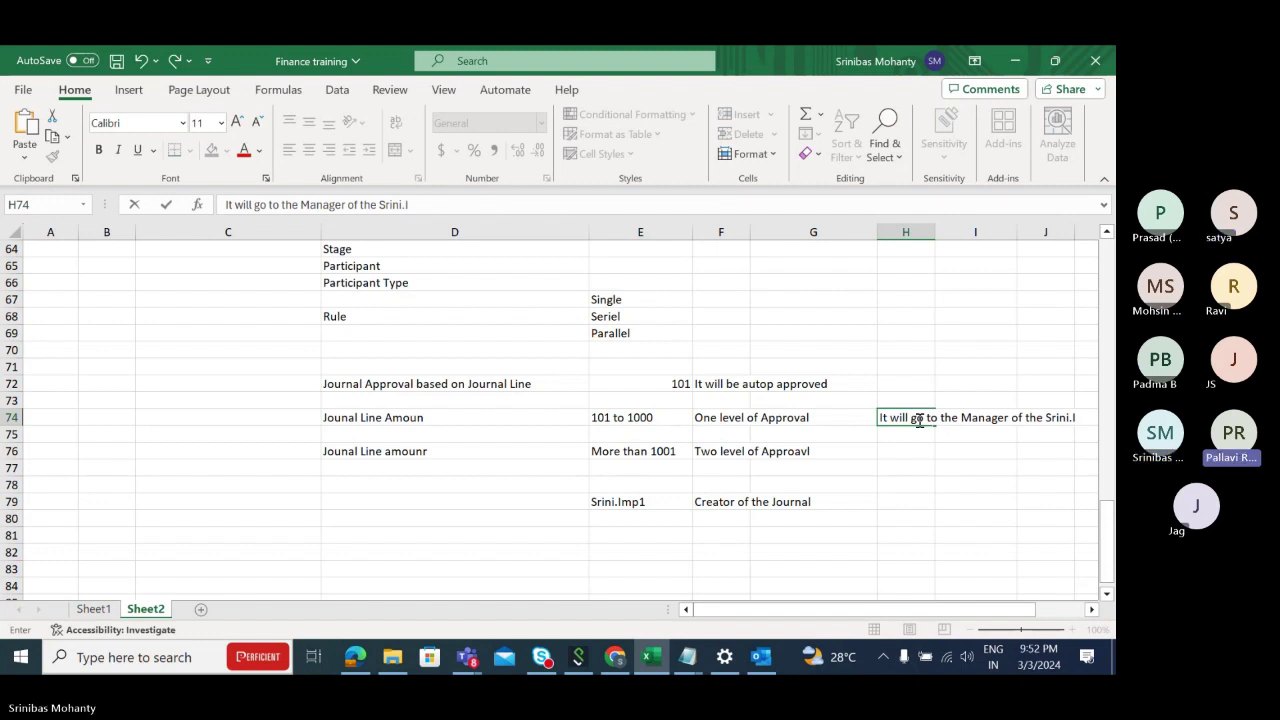
type("mp1")
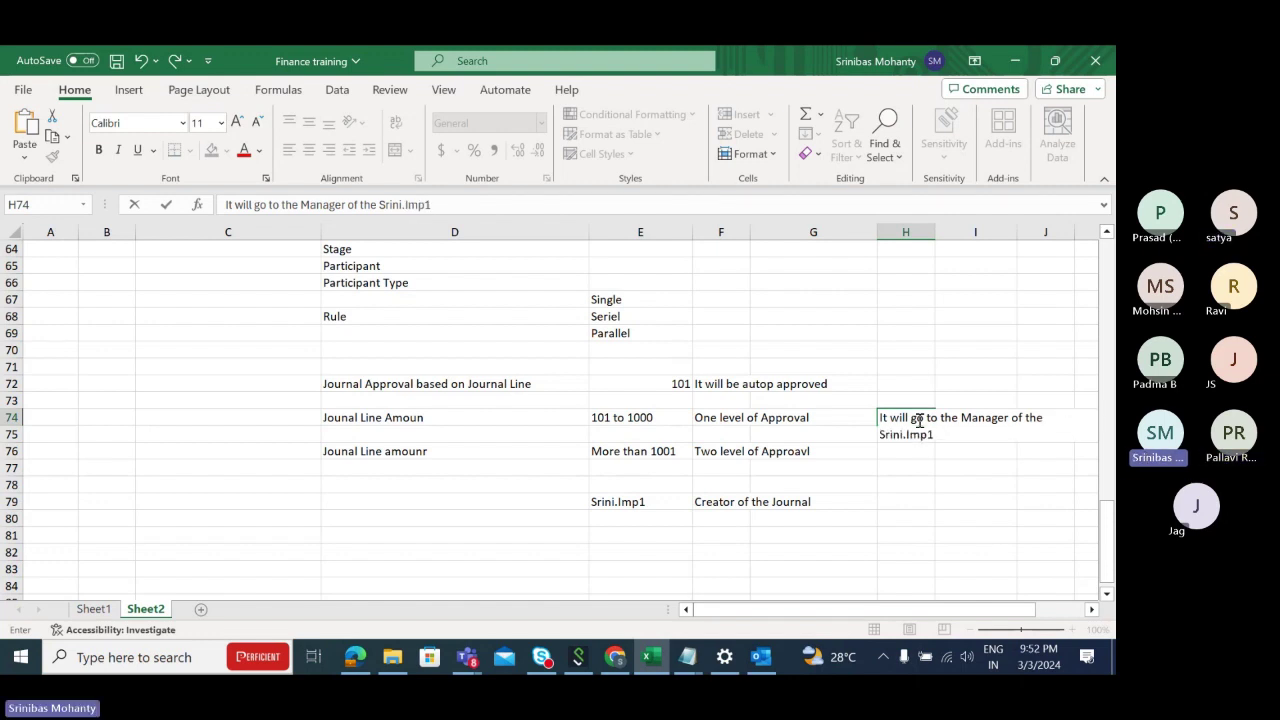
left_click(977, 483)
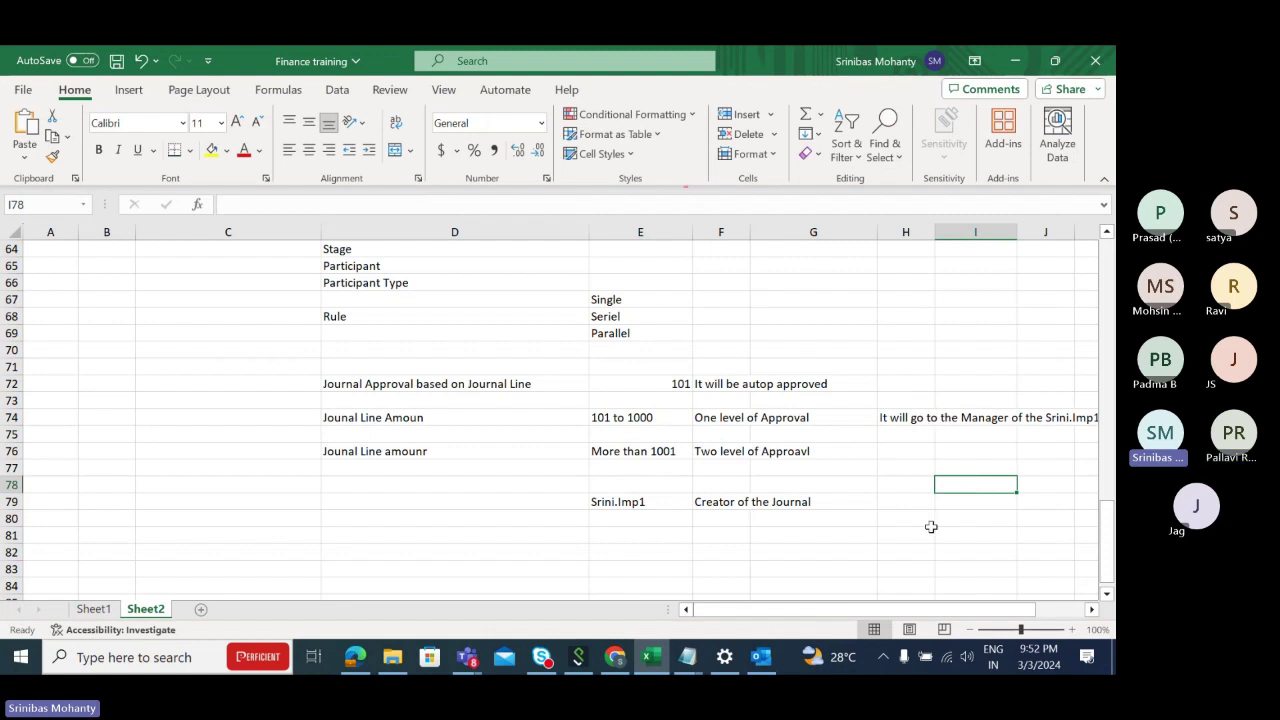
Enter "It will go to Manager of the Manager of" plus the creator's user name in H76, and select the approval rules range D72:K78
left_click_drag(930, 610, 1001, 614)
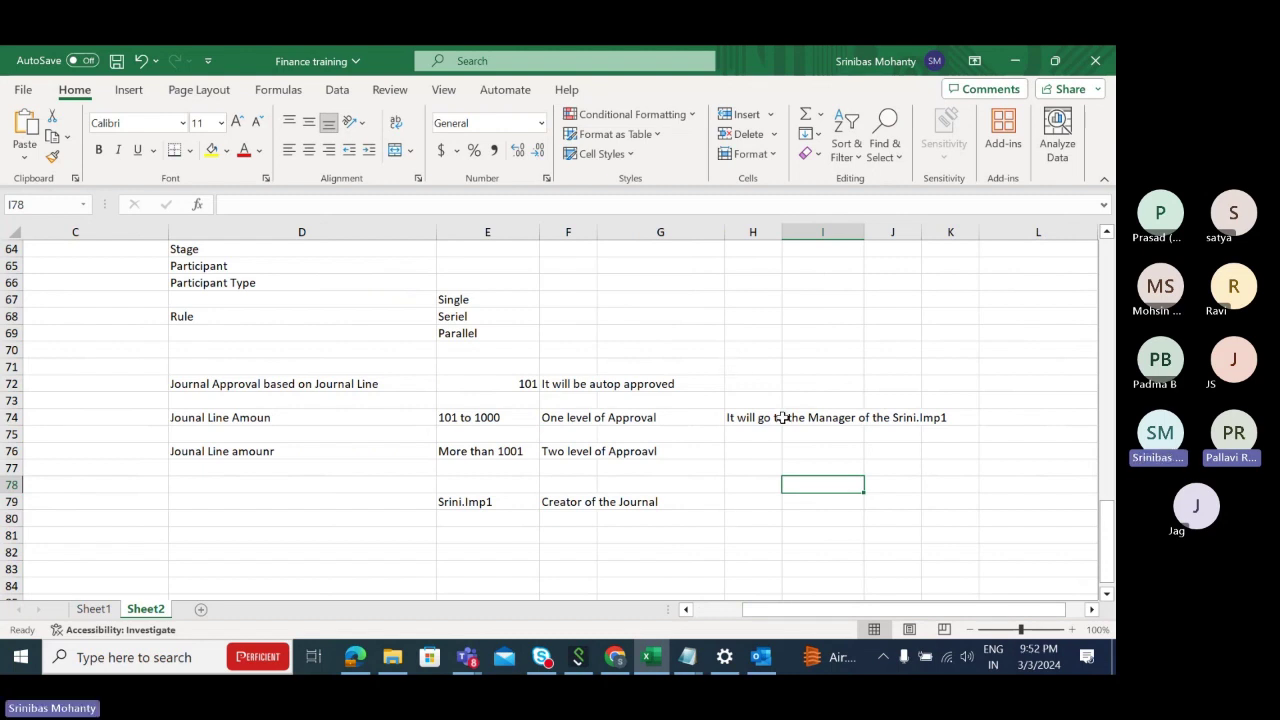
left_click(509, 451)
left_click(745, 452)
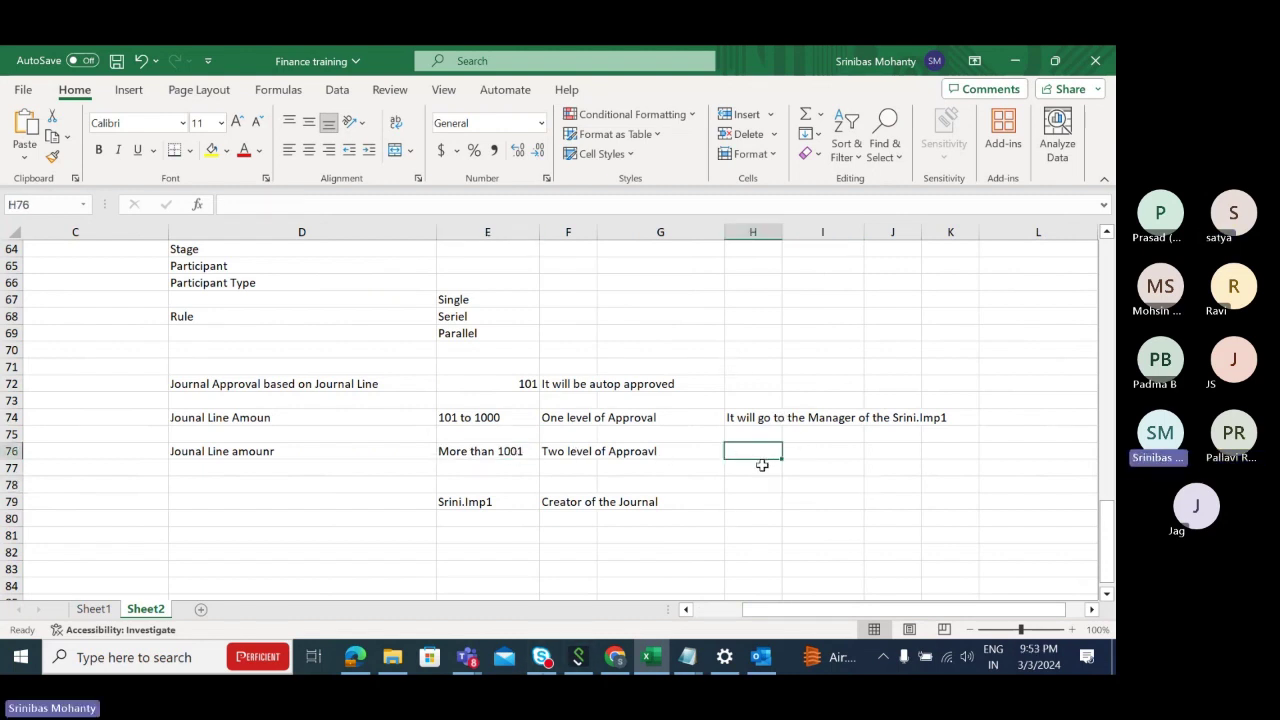
type("It")
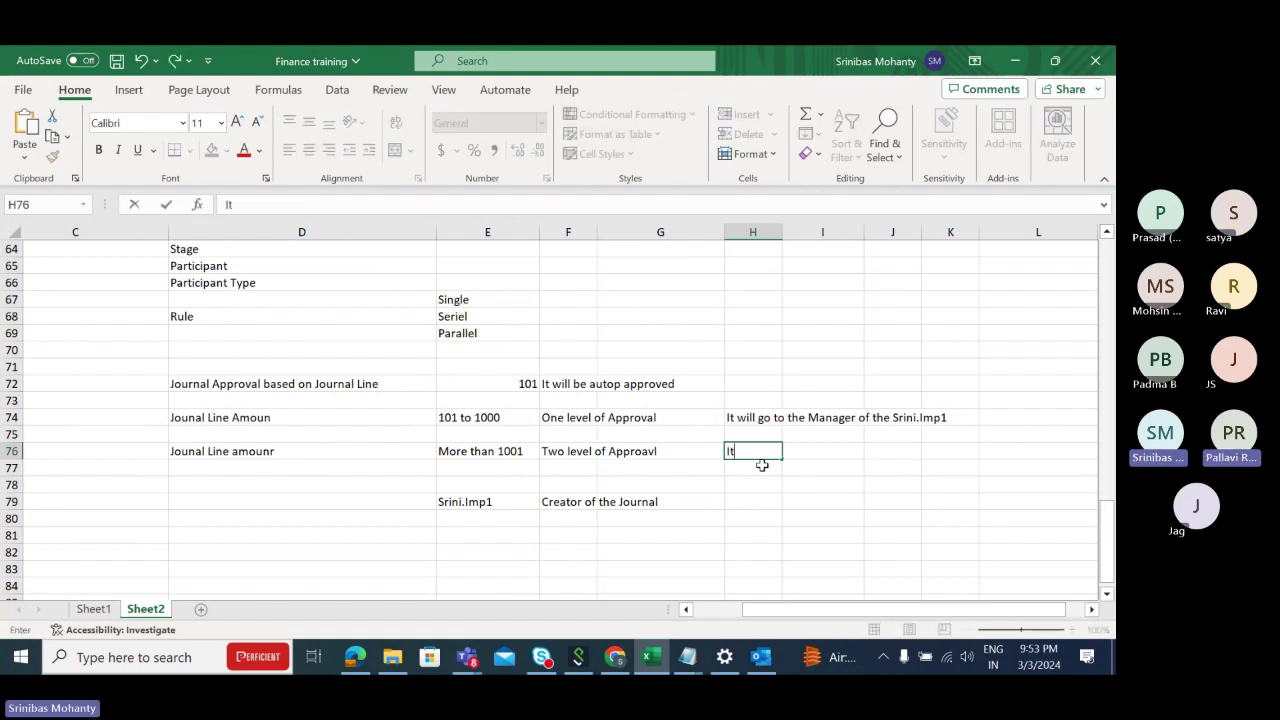
type(" will")
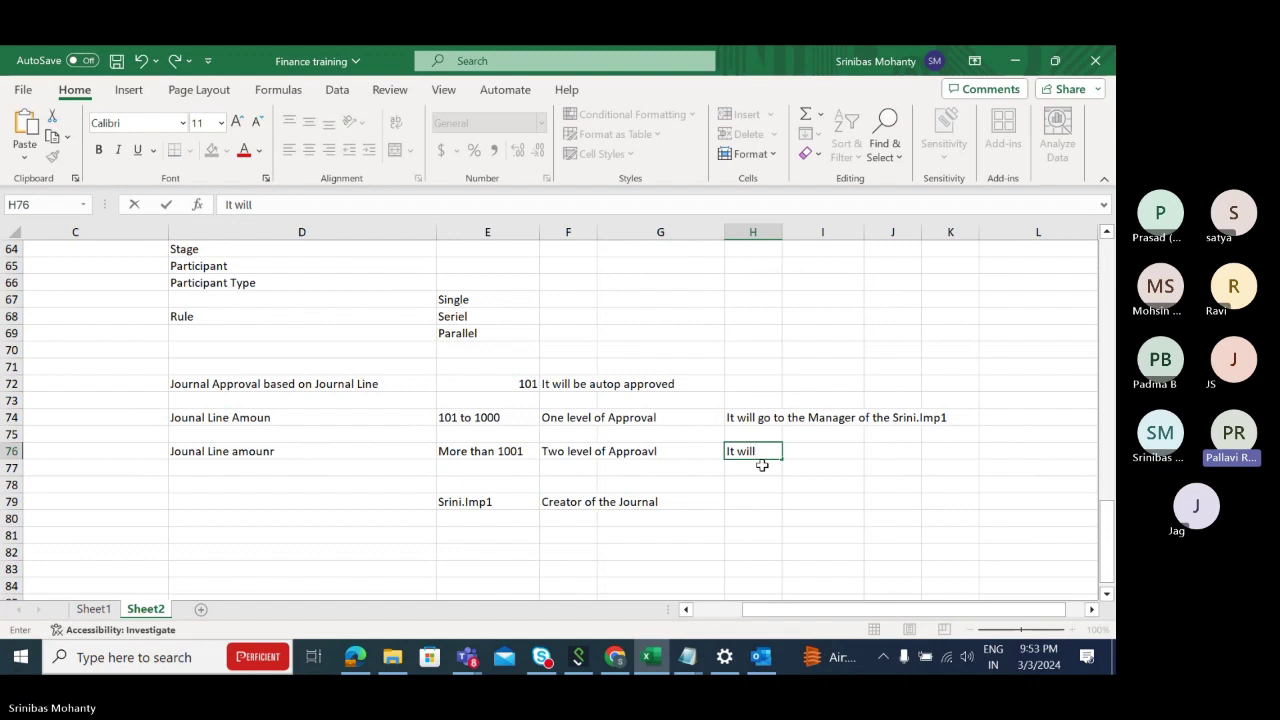
type(" go to Mana")
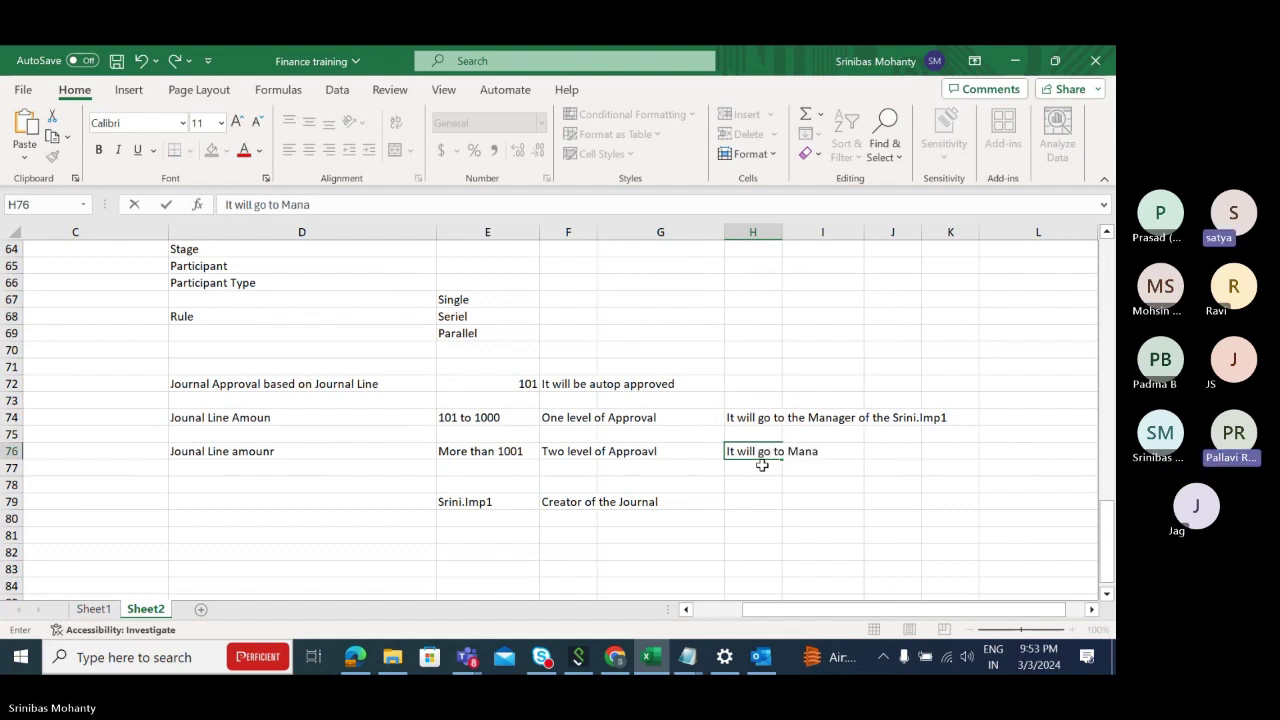
type("ger of the M")
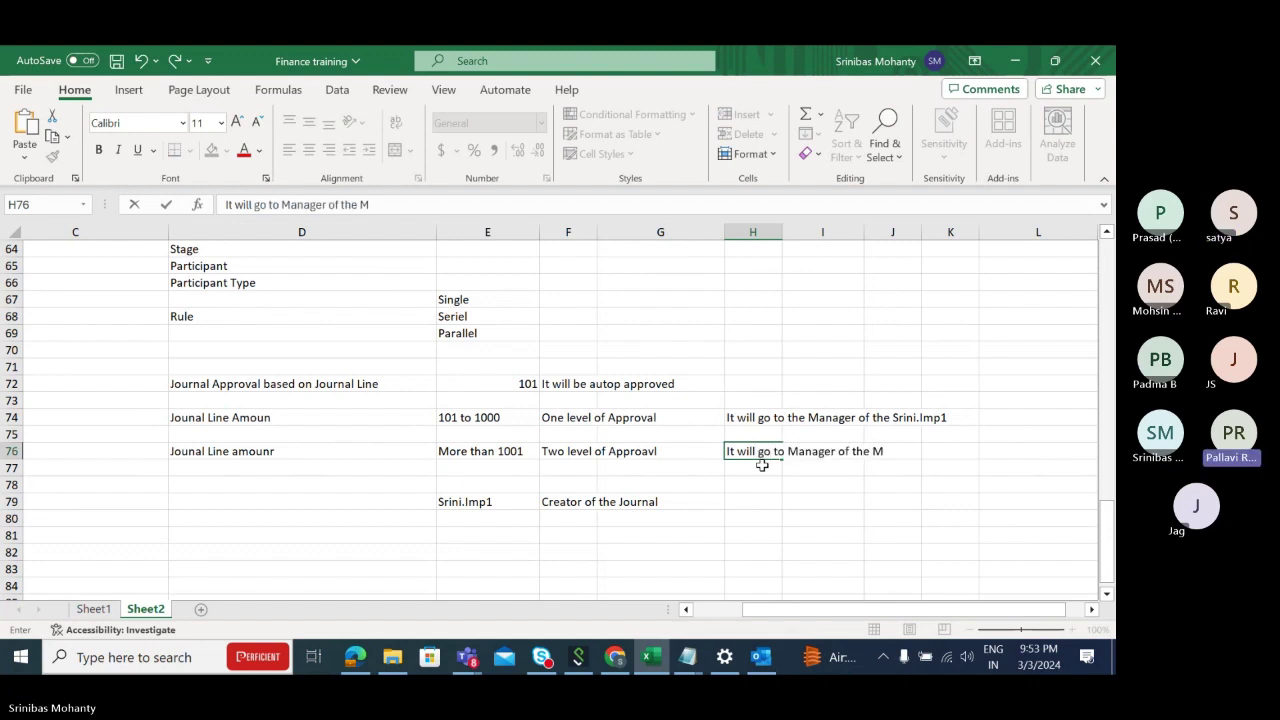
type("anager of")
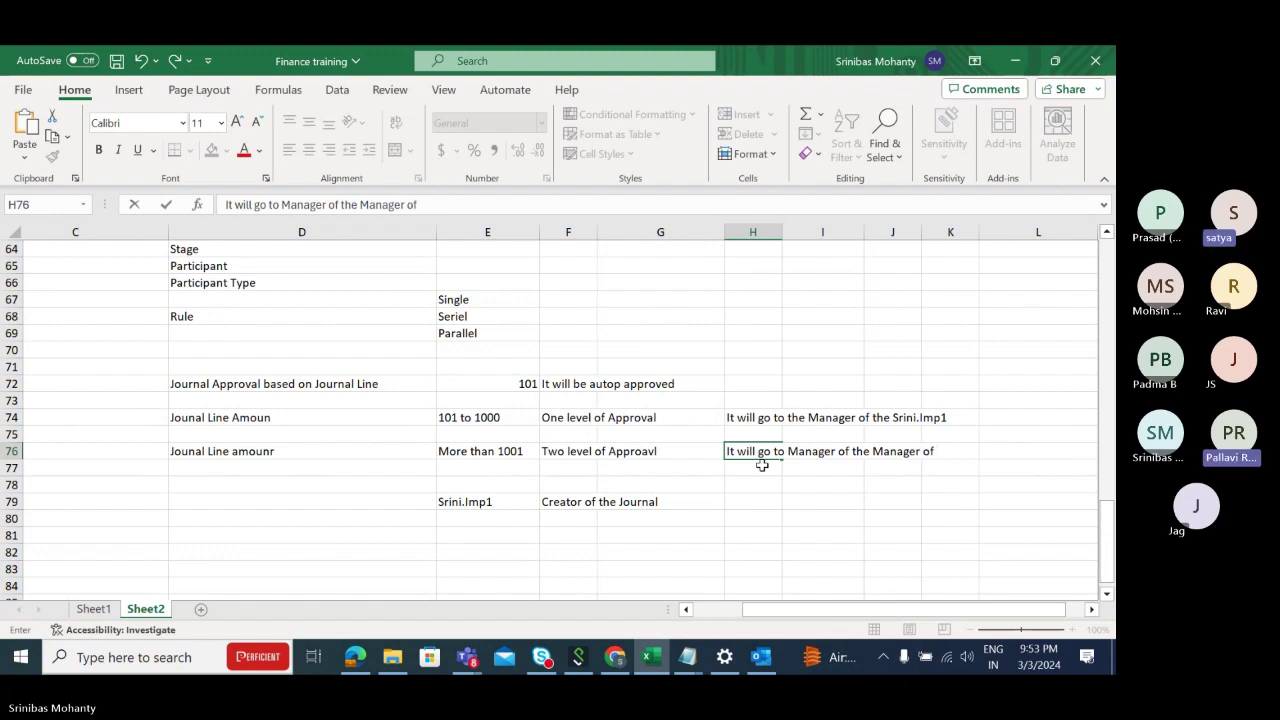
type(" Srini.")
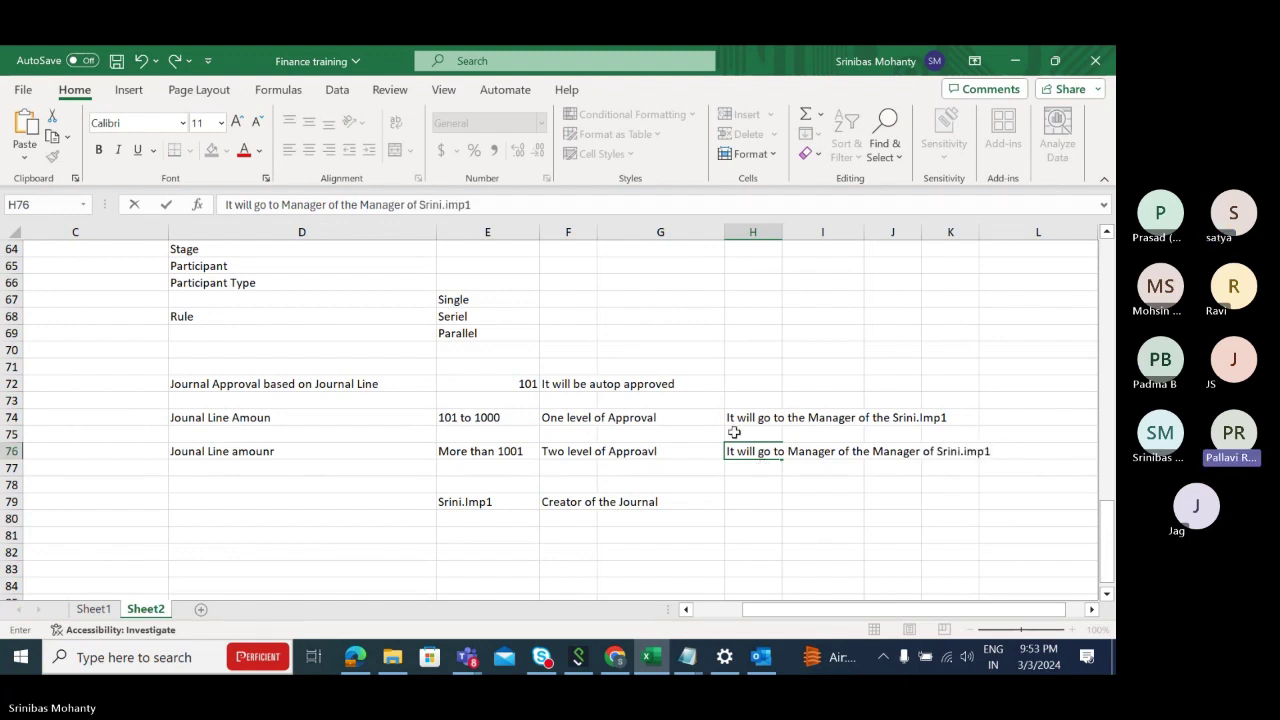
type("imp1")
left_click(667, 535)
left_click_drag(203, 388, 980, 490)
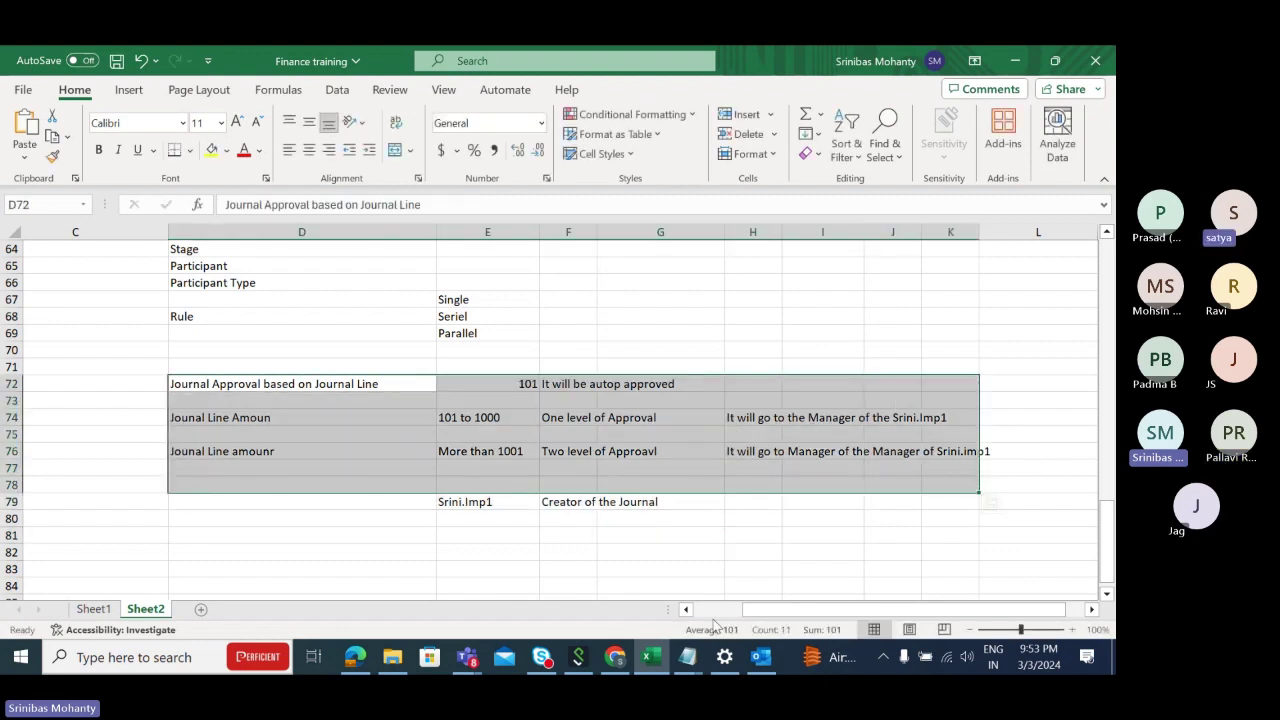
Switch to Chrome and open Setup and Maintenance from the Oracle Fusion Cloud Applications home page
left_click(617, 657)
left_click(365, 64)
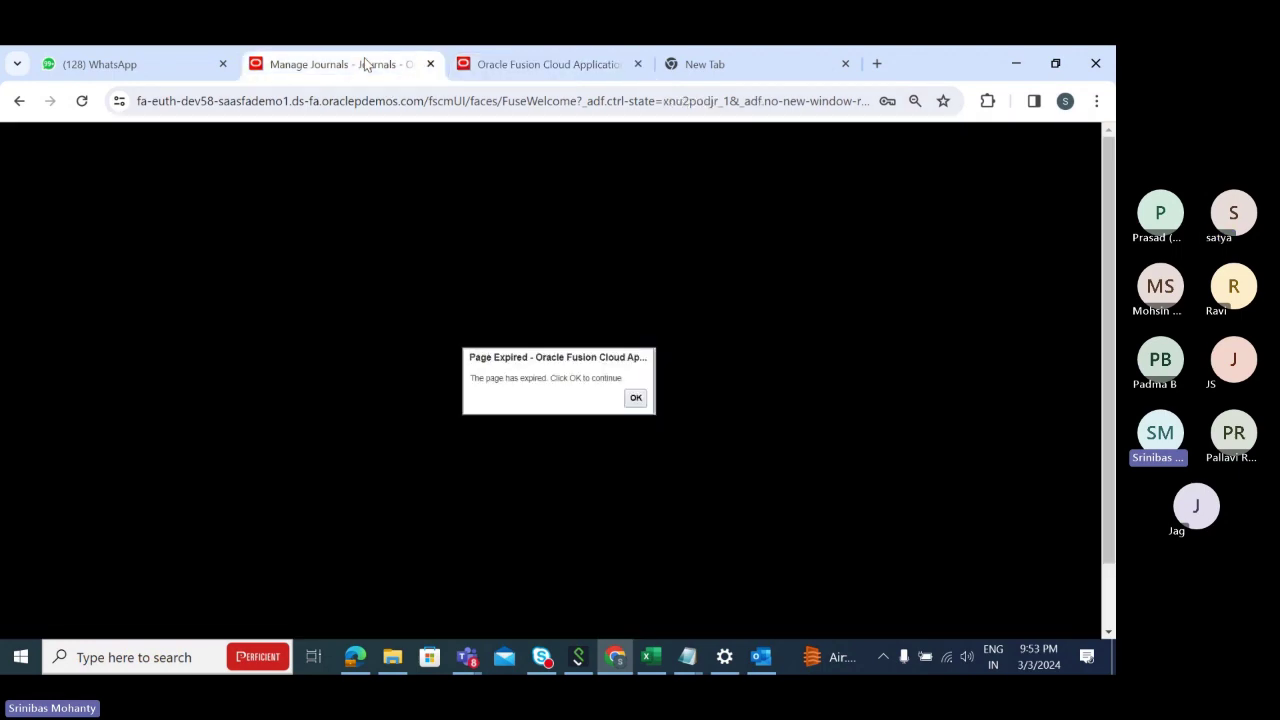
left_click(529, 60)
left_click(1083, 153)
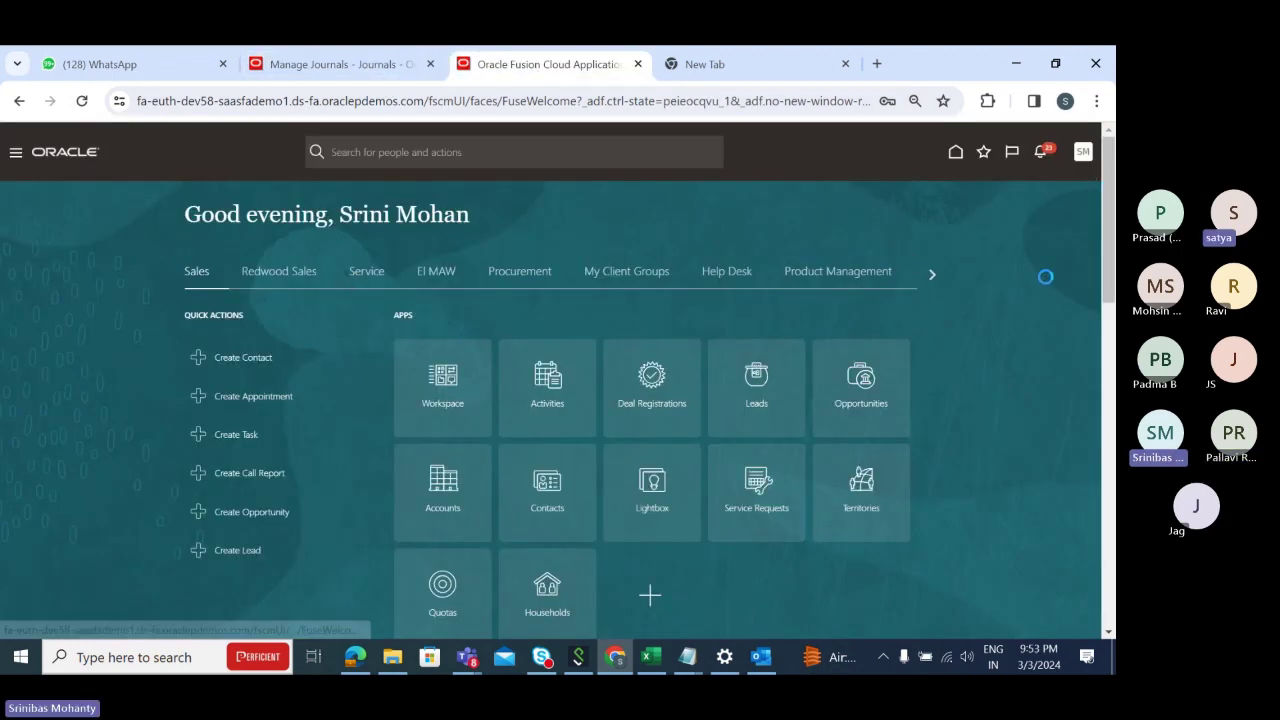
left_click(878, 351)
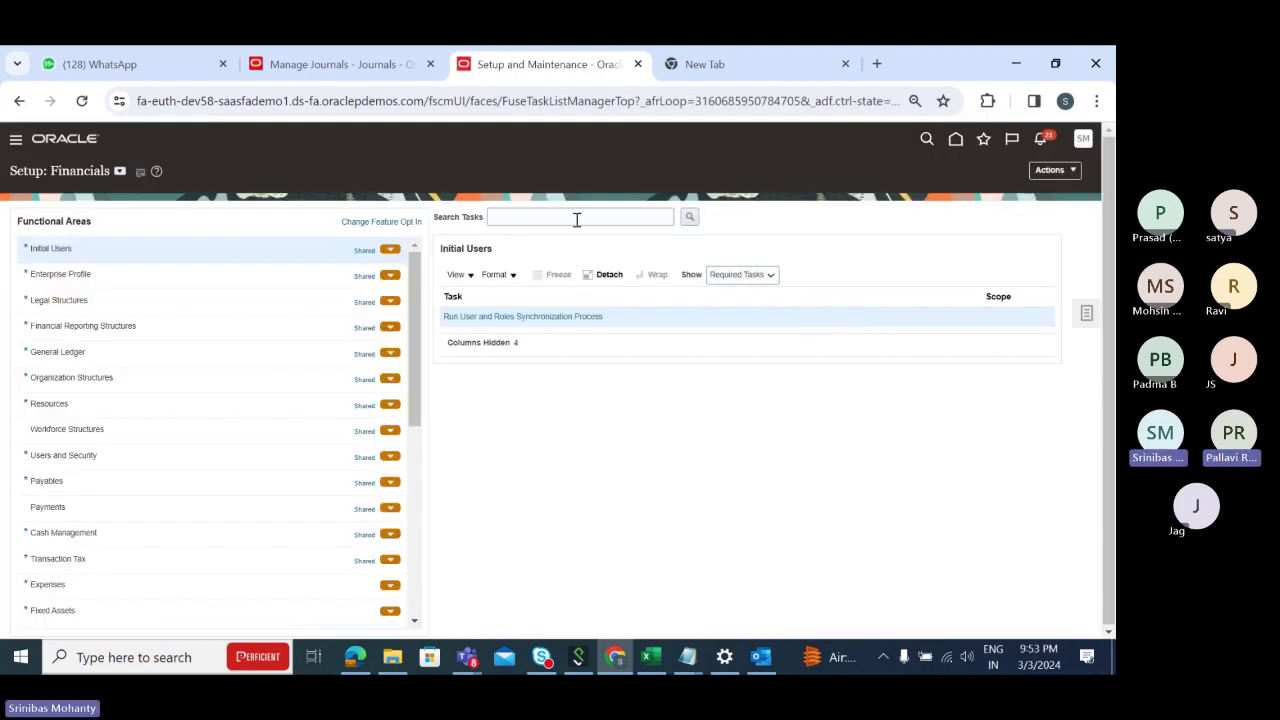
Search the setup tasks for "Manage Journal Approval" and open the journal approval task in BPM Worklist
left_click(575, 218)
type("Manage")
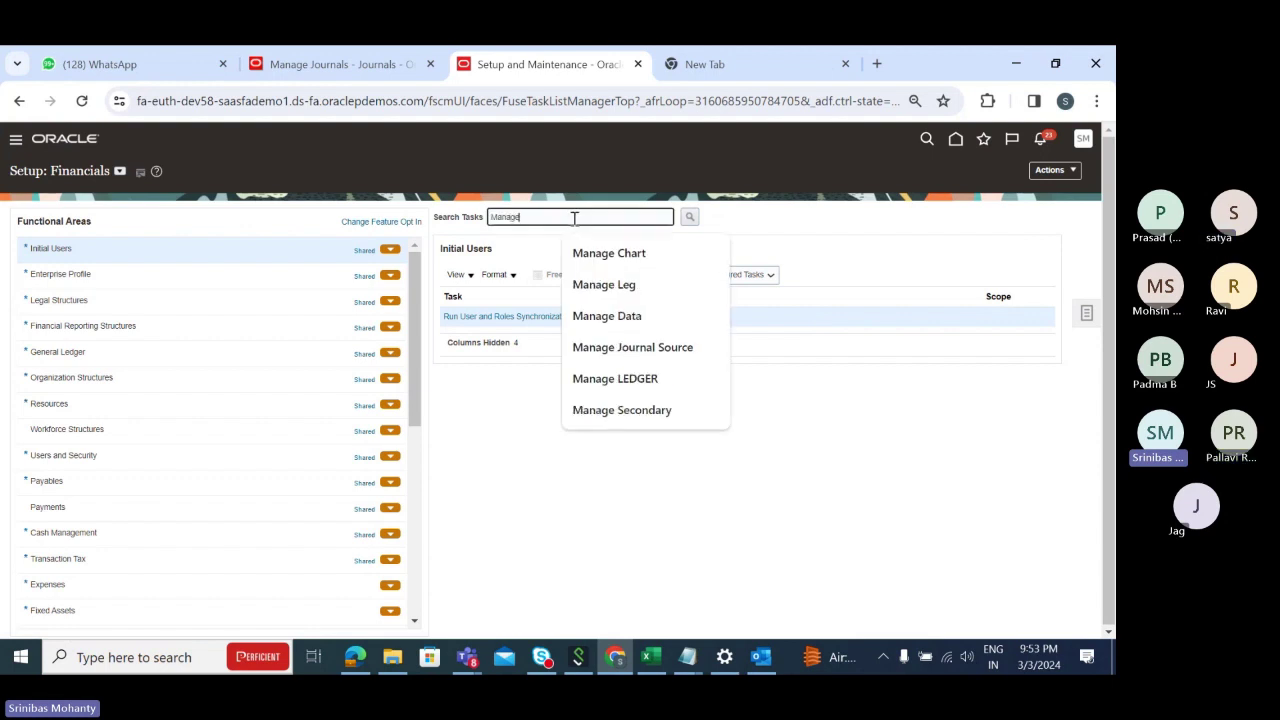
type(" Journal")
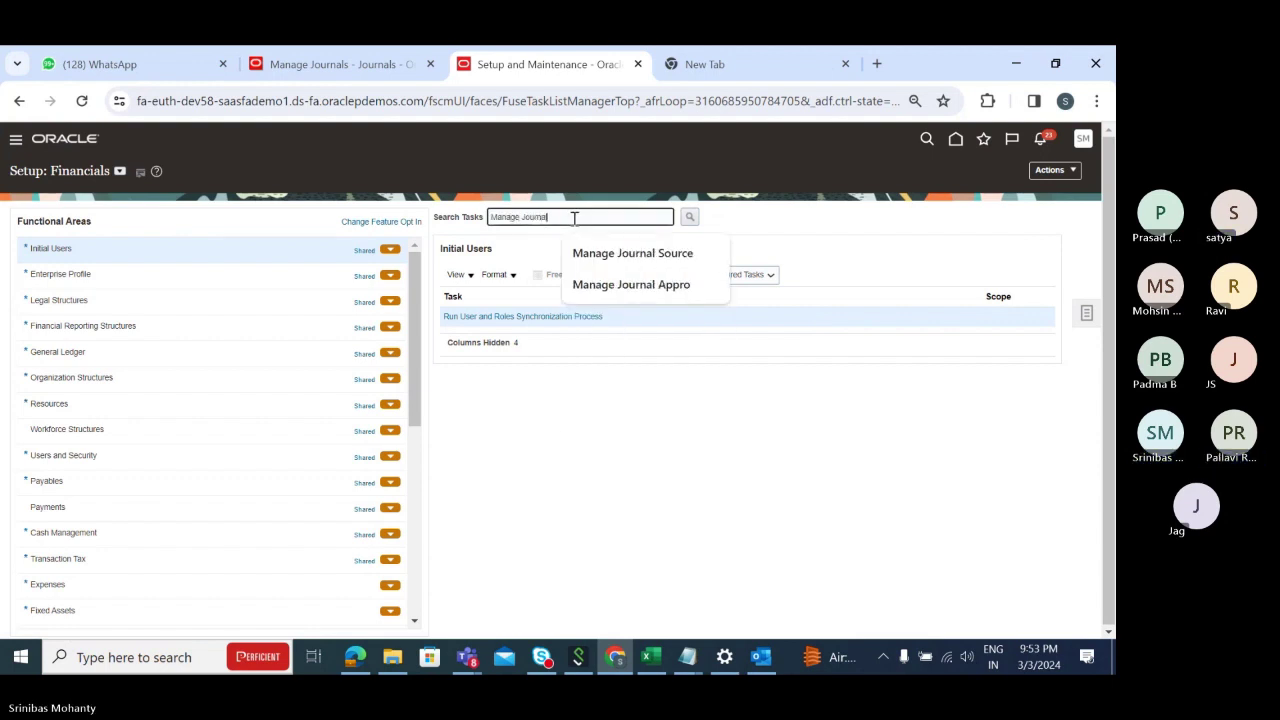
type(" Appro")
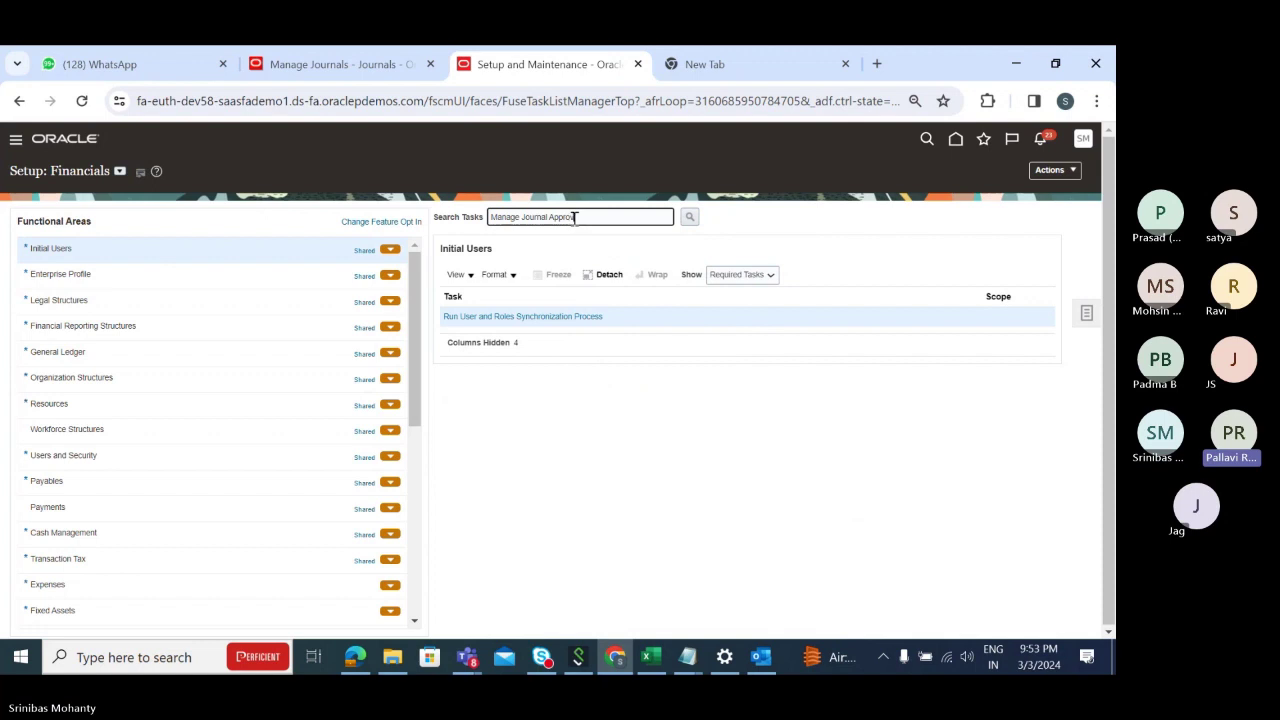
type("val")
left_click(690, 217)
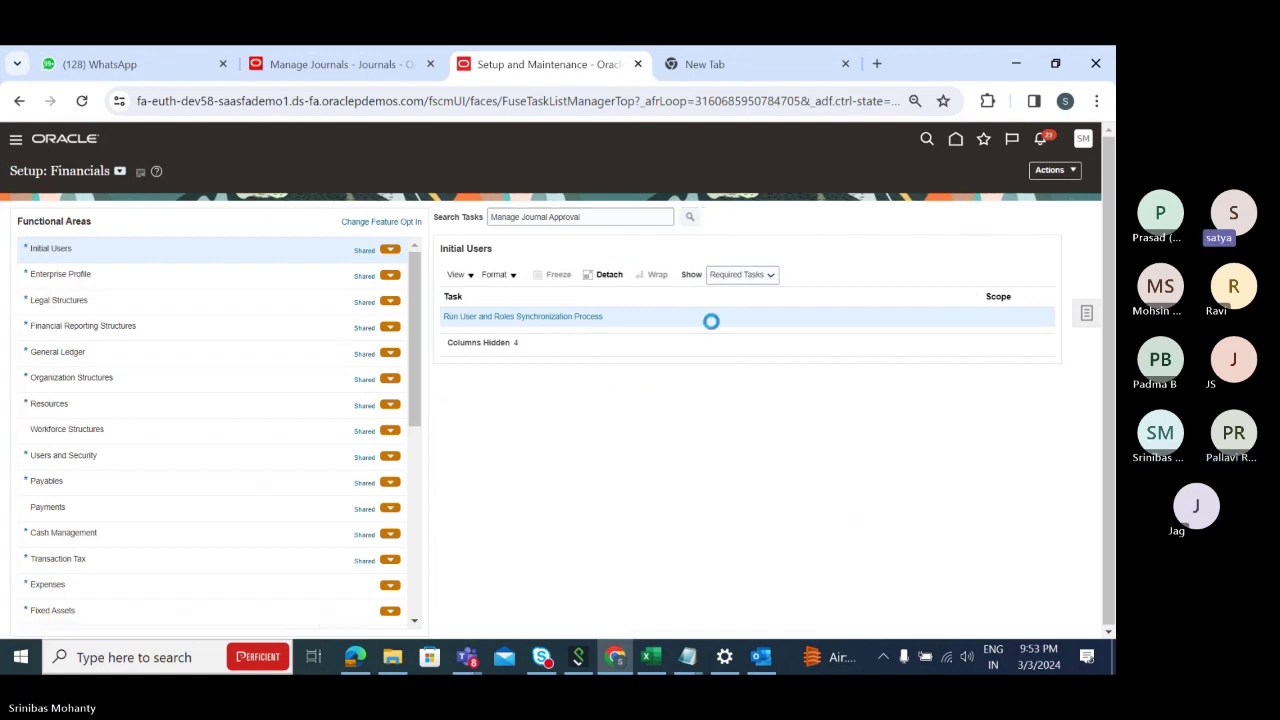
left_click(529, 318)
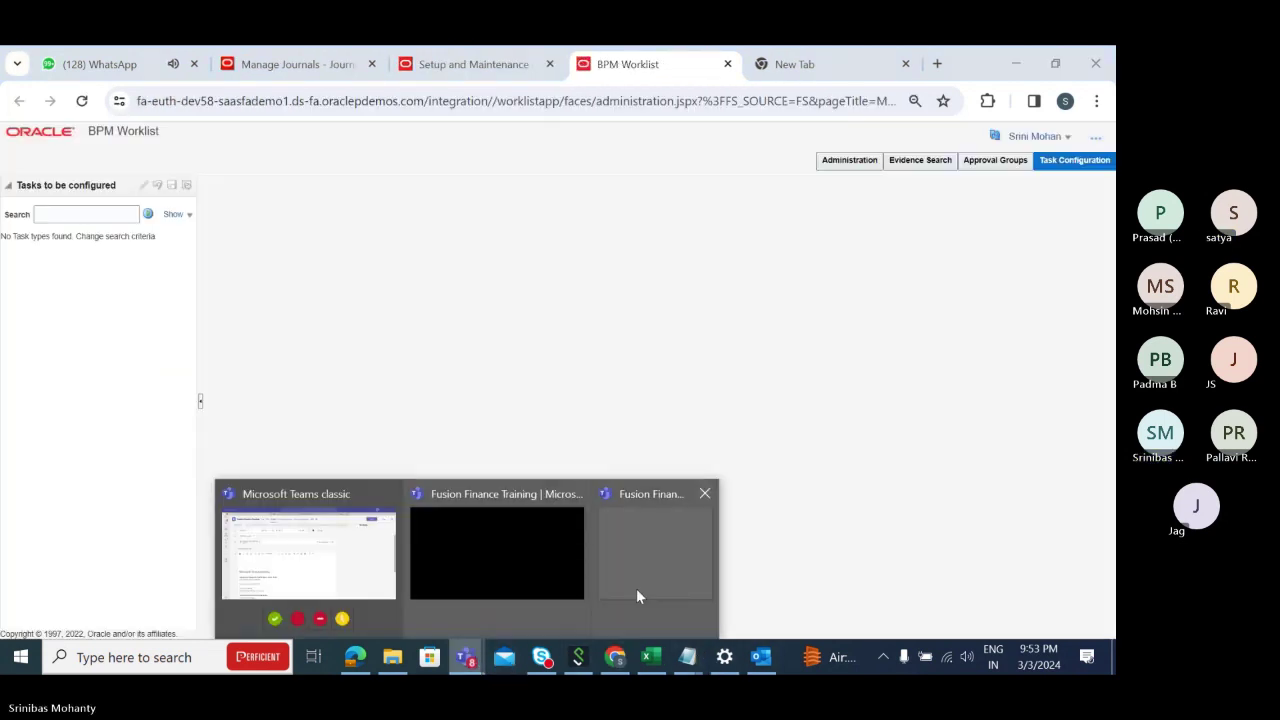
Switch to Microsoft Teams, admit both guests waiting in the Fusion Finance Training lobby, and return to BPM Worklist in Chrome
key("alt+Tab")
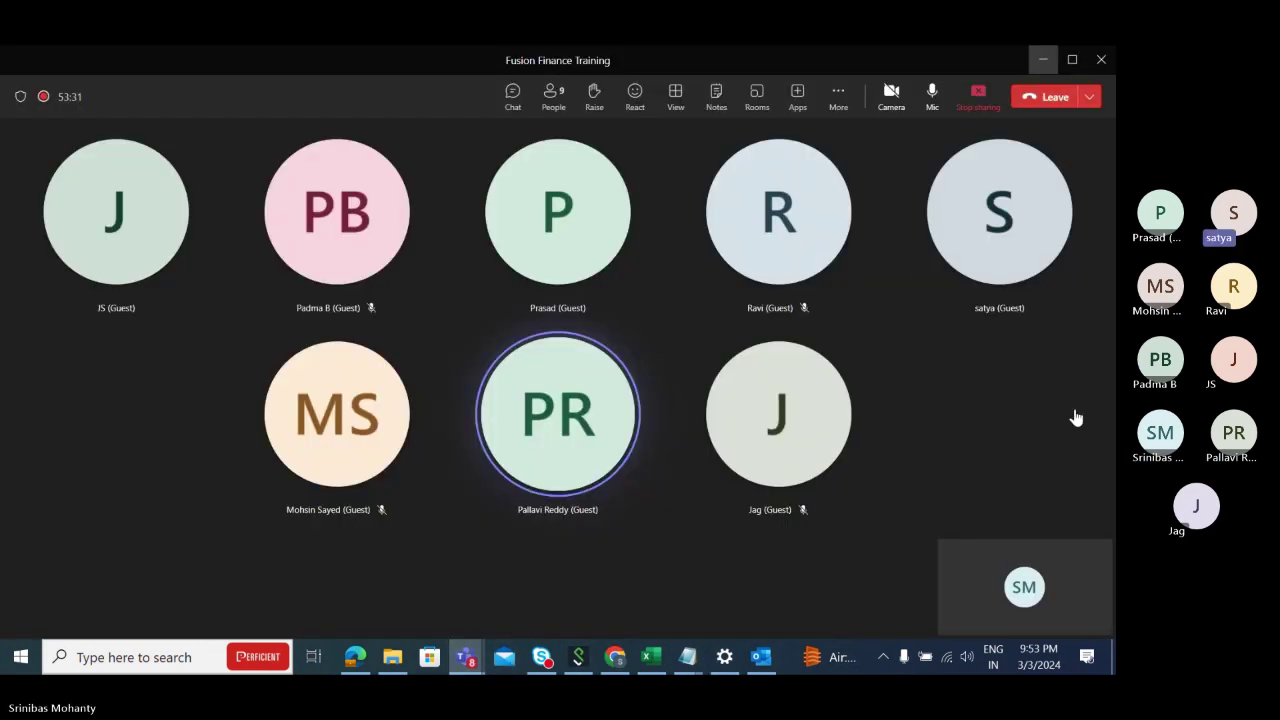
left_click(554, 99)
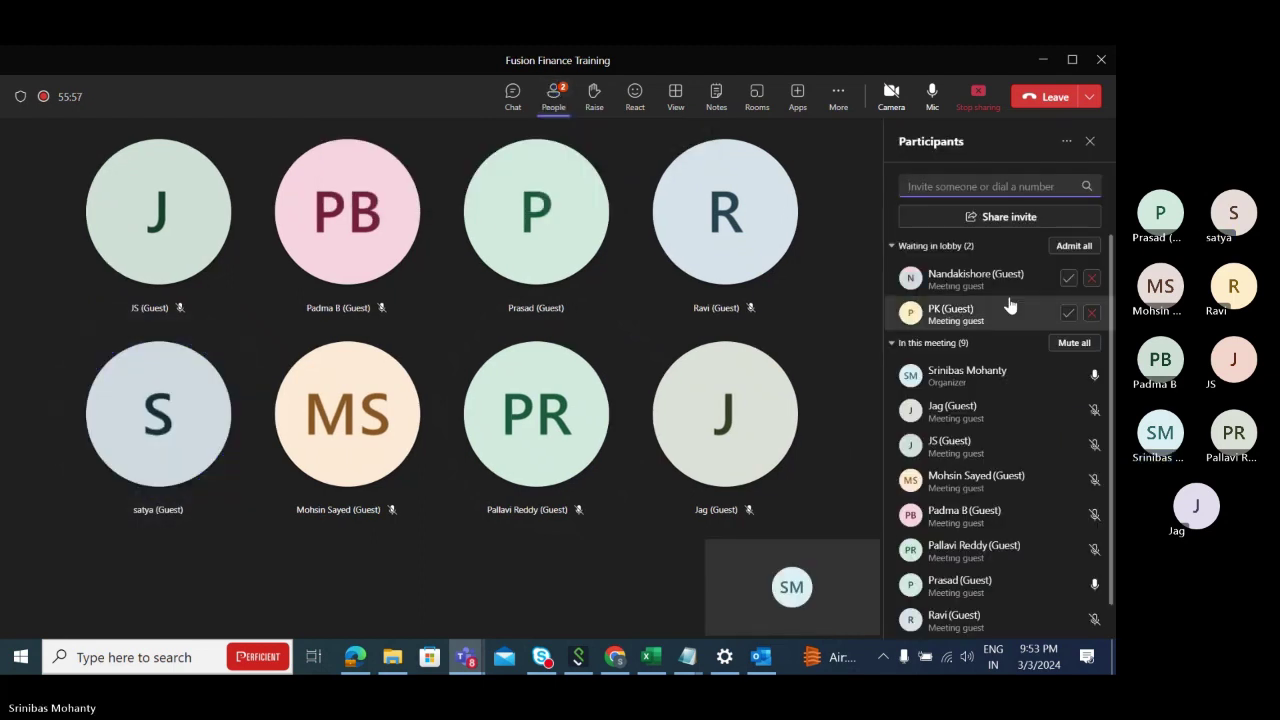
left_click(1068, 278)
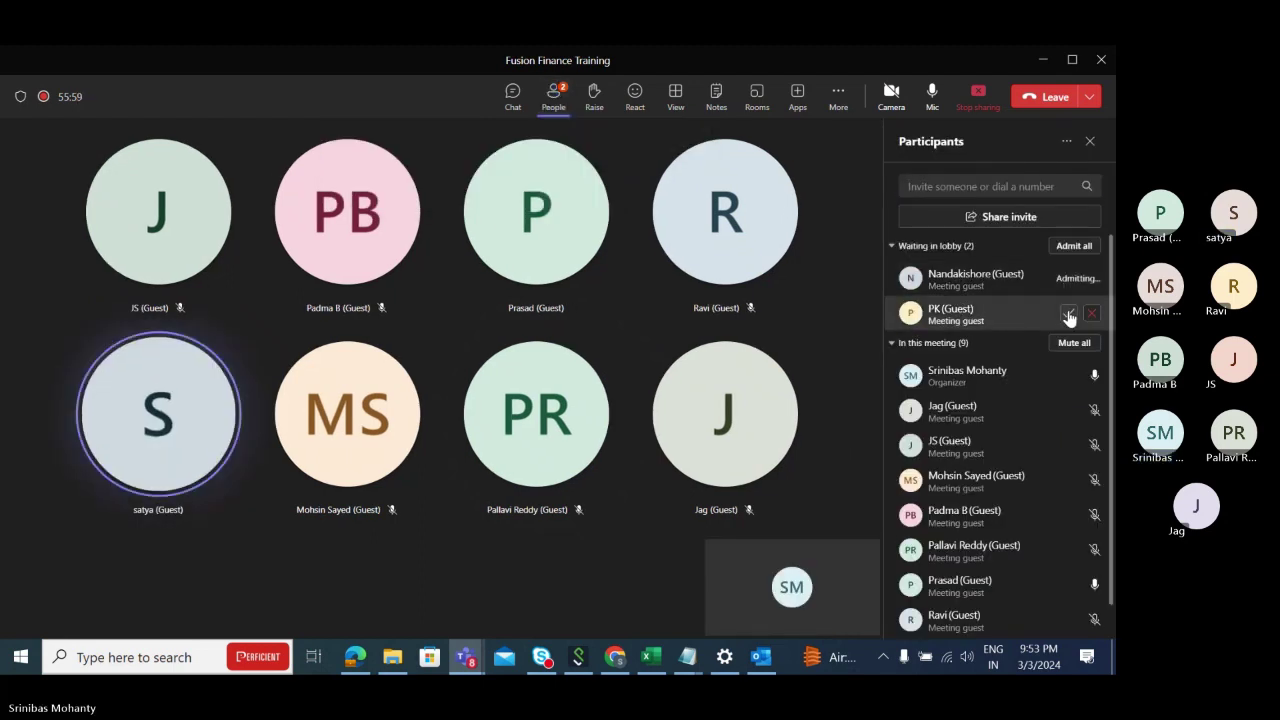
left_click(1068, 313)
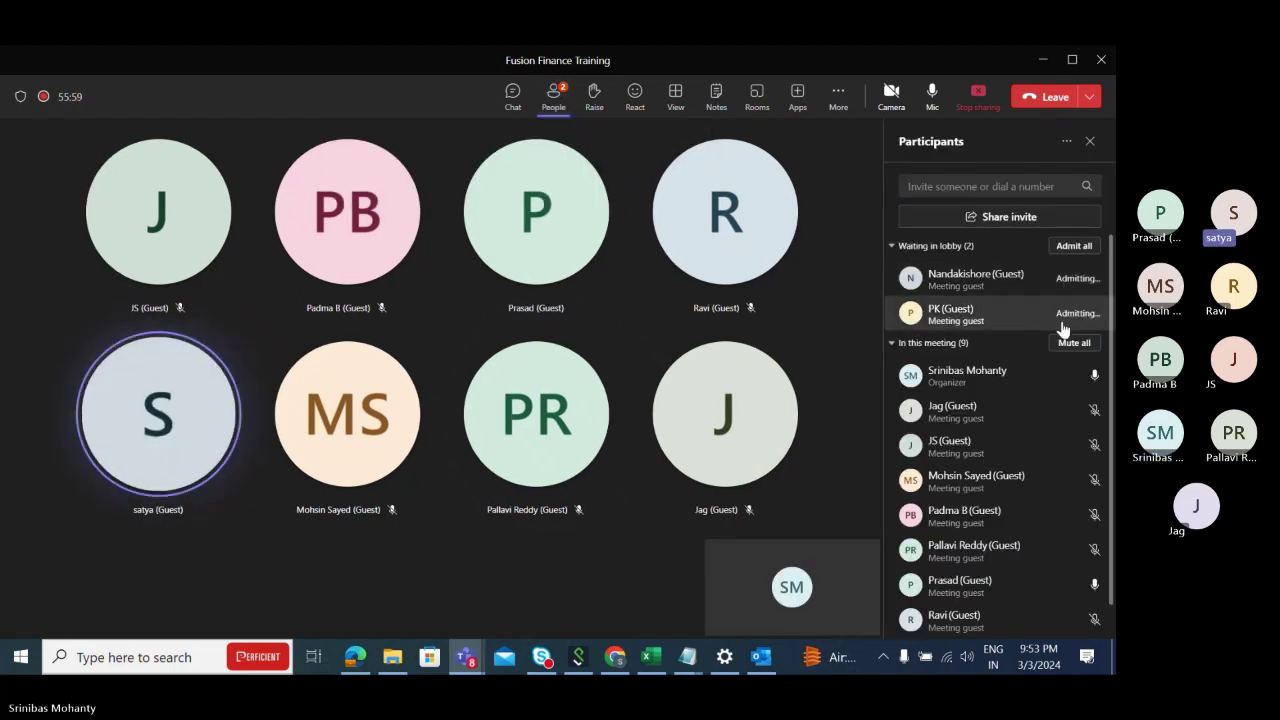
left_click(1045, 62)
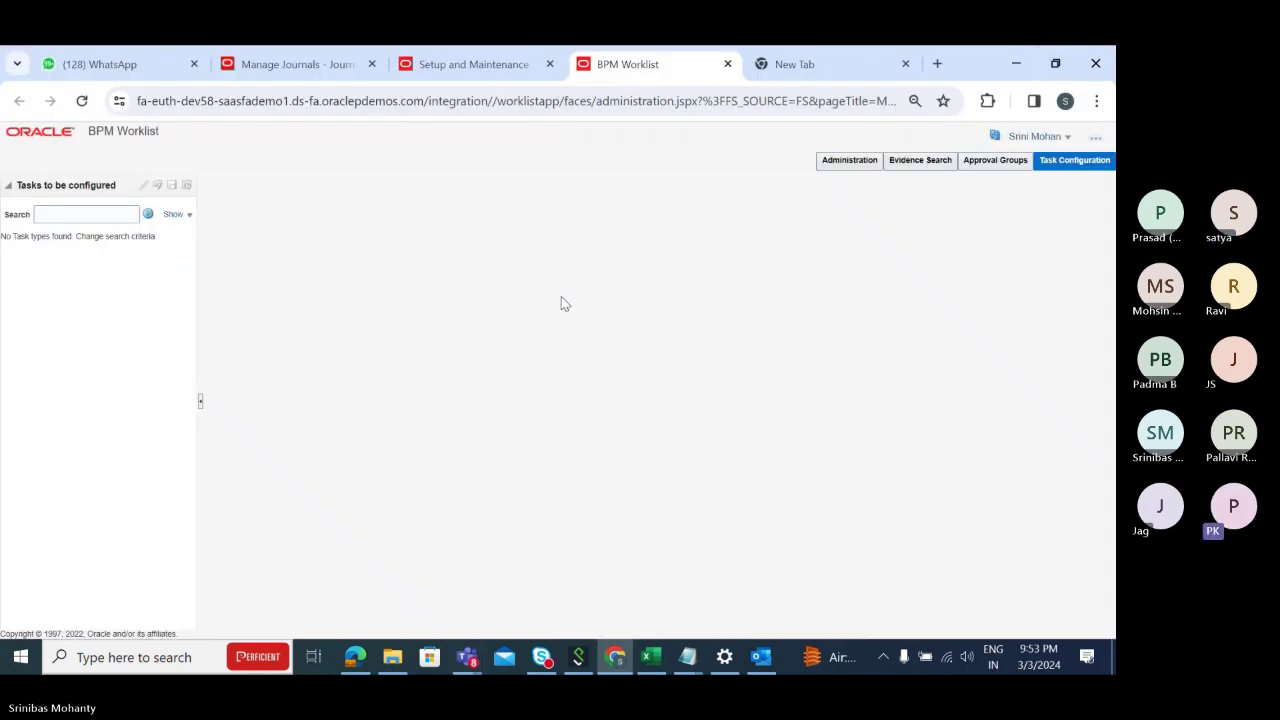
Search the tasks to be configured for "FinGl" and open the FinGlJournalApproval task
left_click(93, 214)
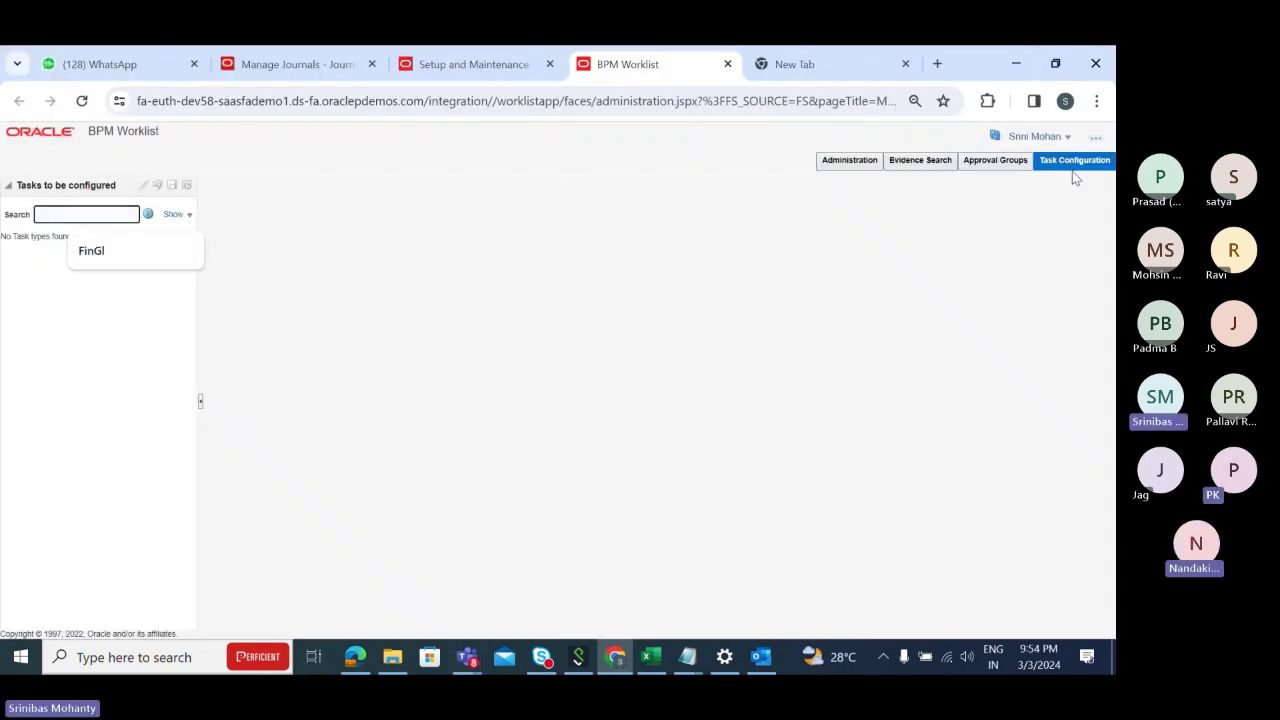
left_click(1091, 211)
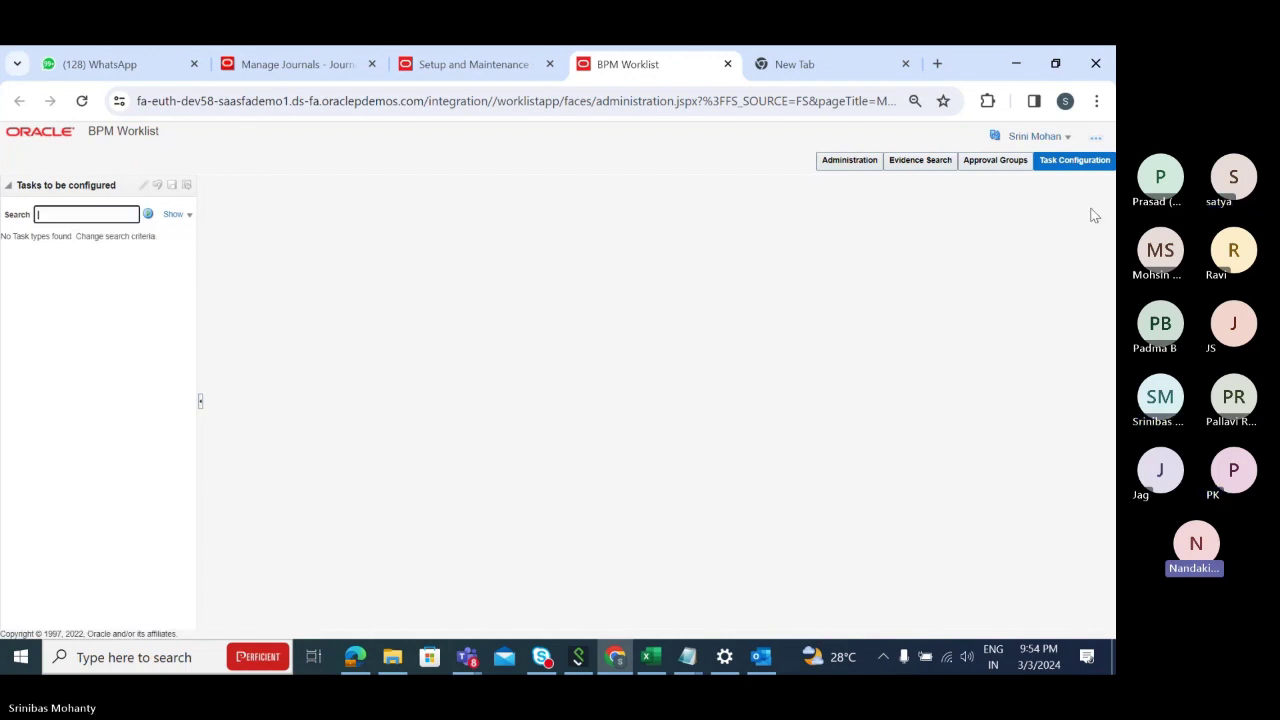
left_click(86, 212)
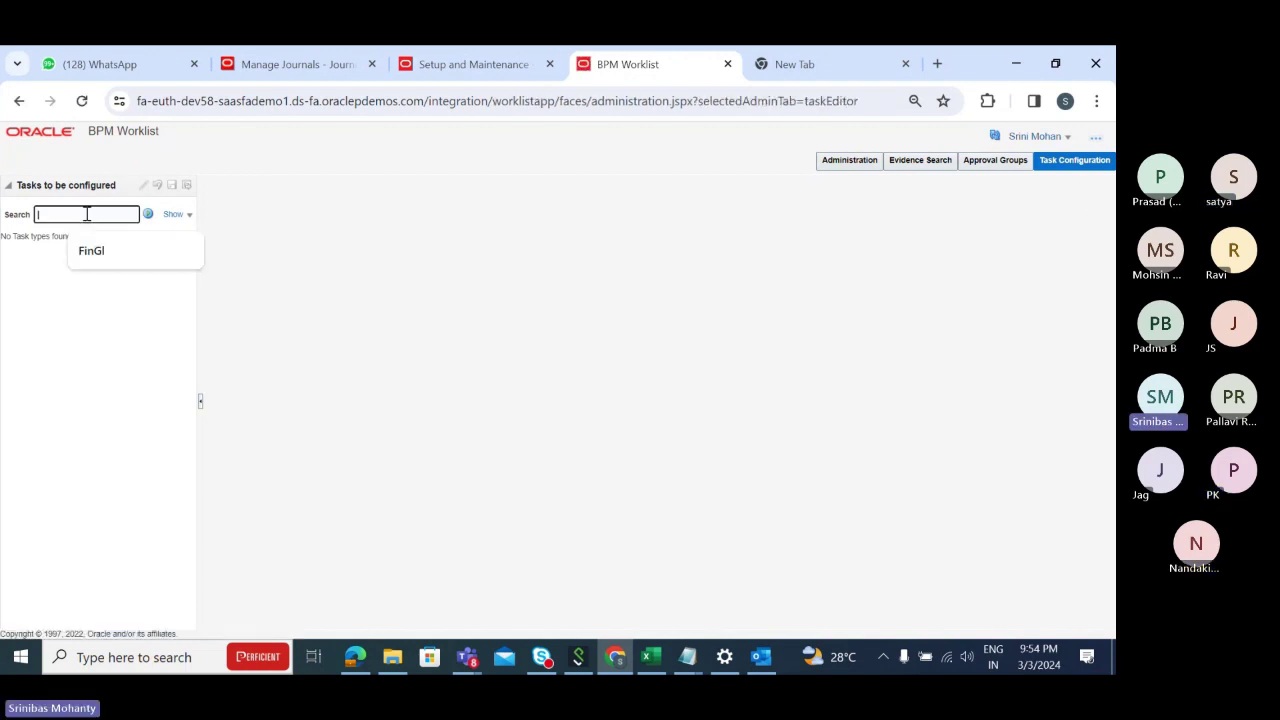
left_click(96, 257)
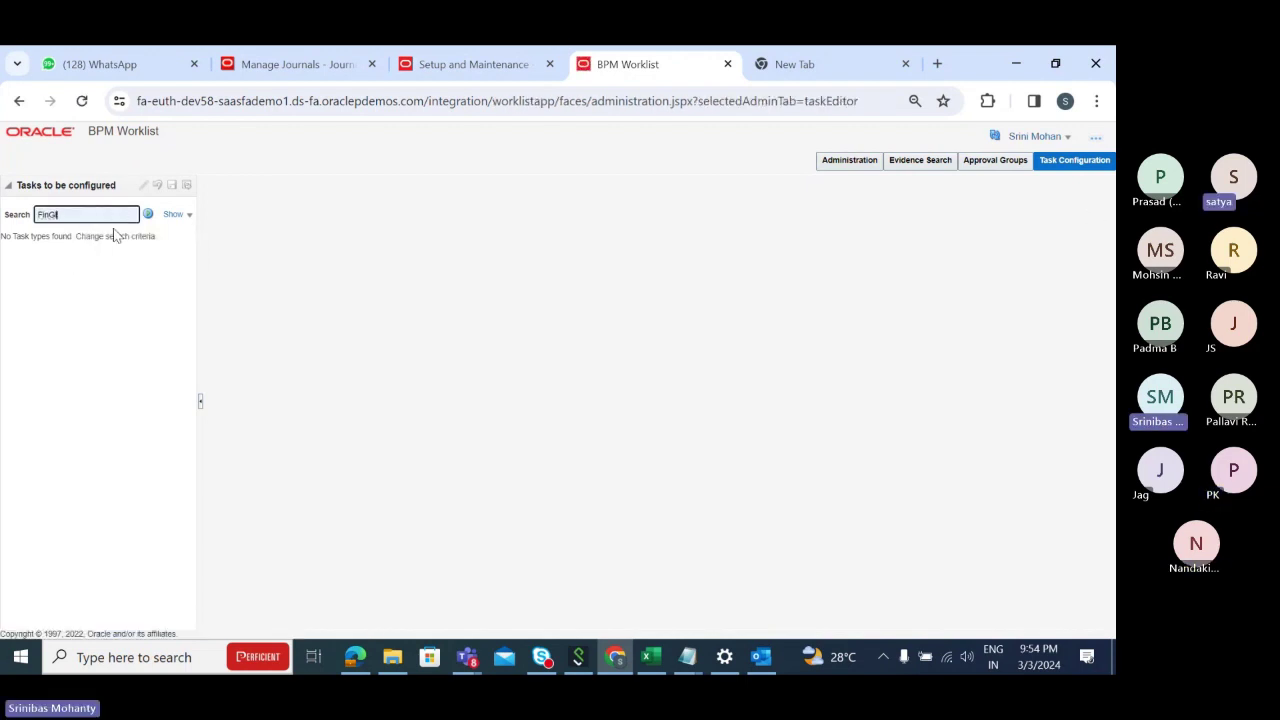
left_click(148, 213)
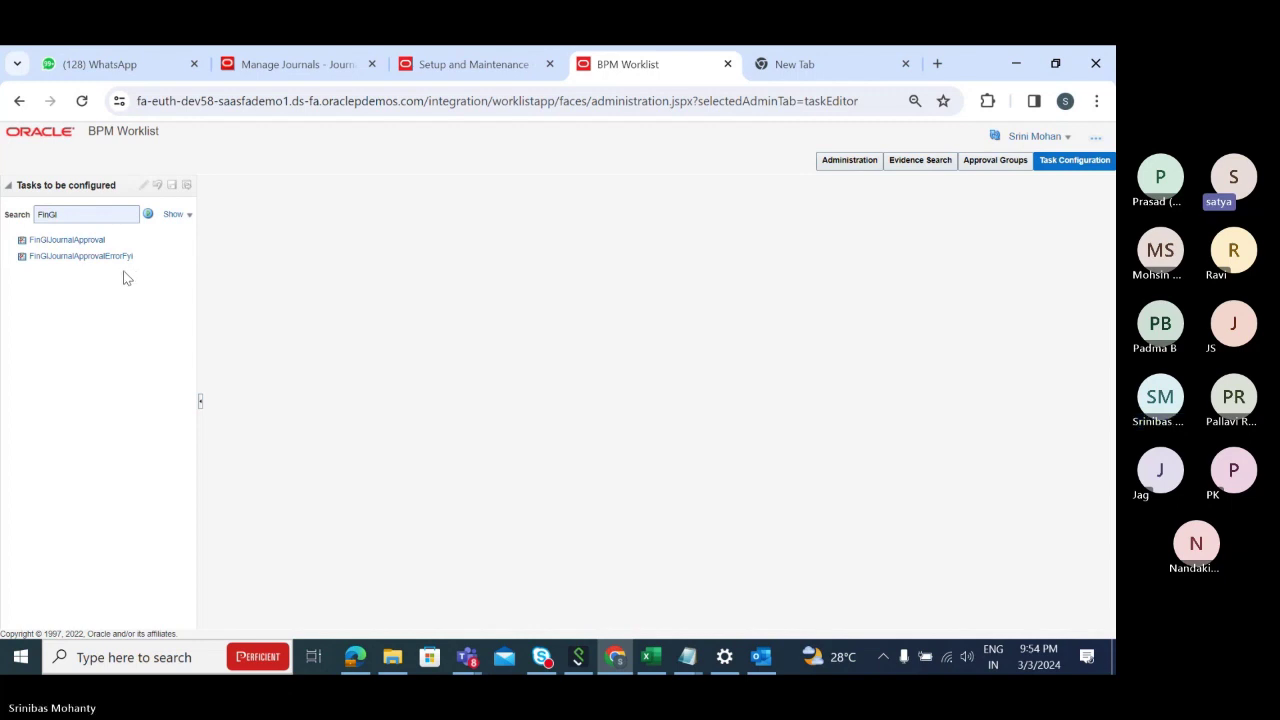
left_click(64, 242)
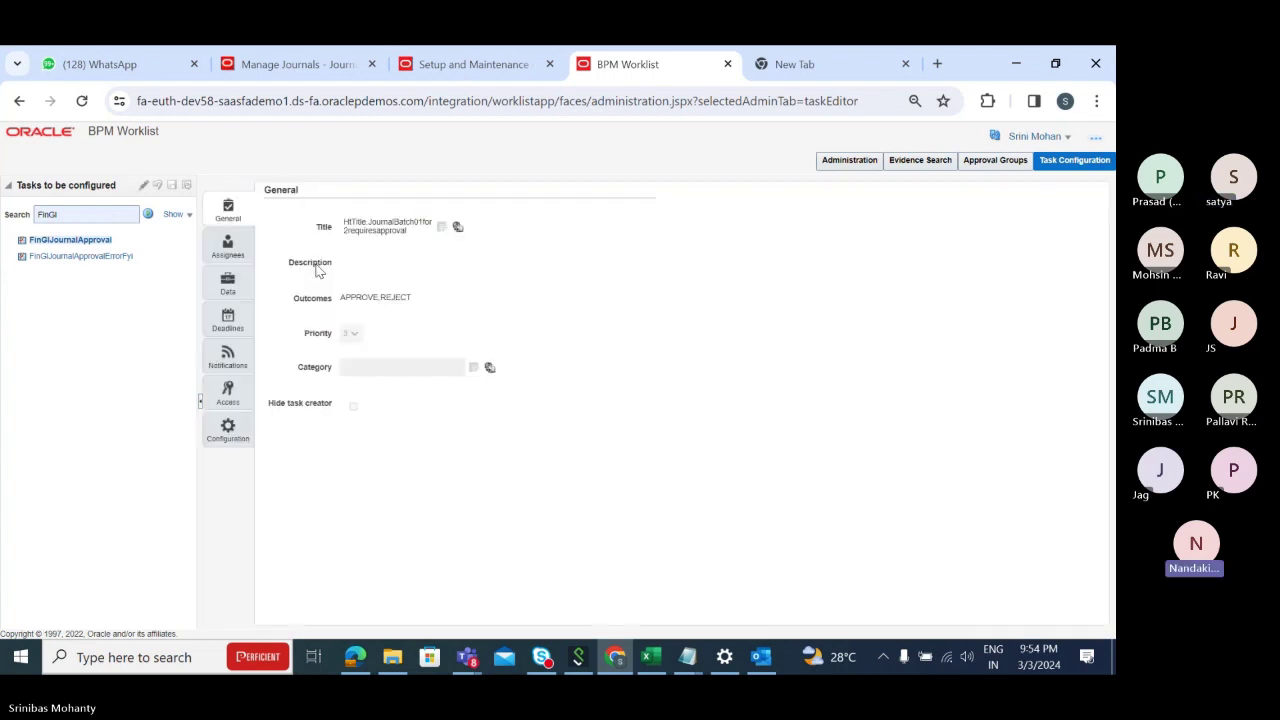
Put the FinGlJournalApproval task into edit mode and start the flex field synchronization
left_click(228, 252)
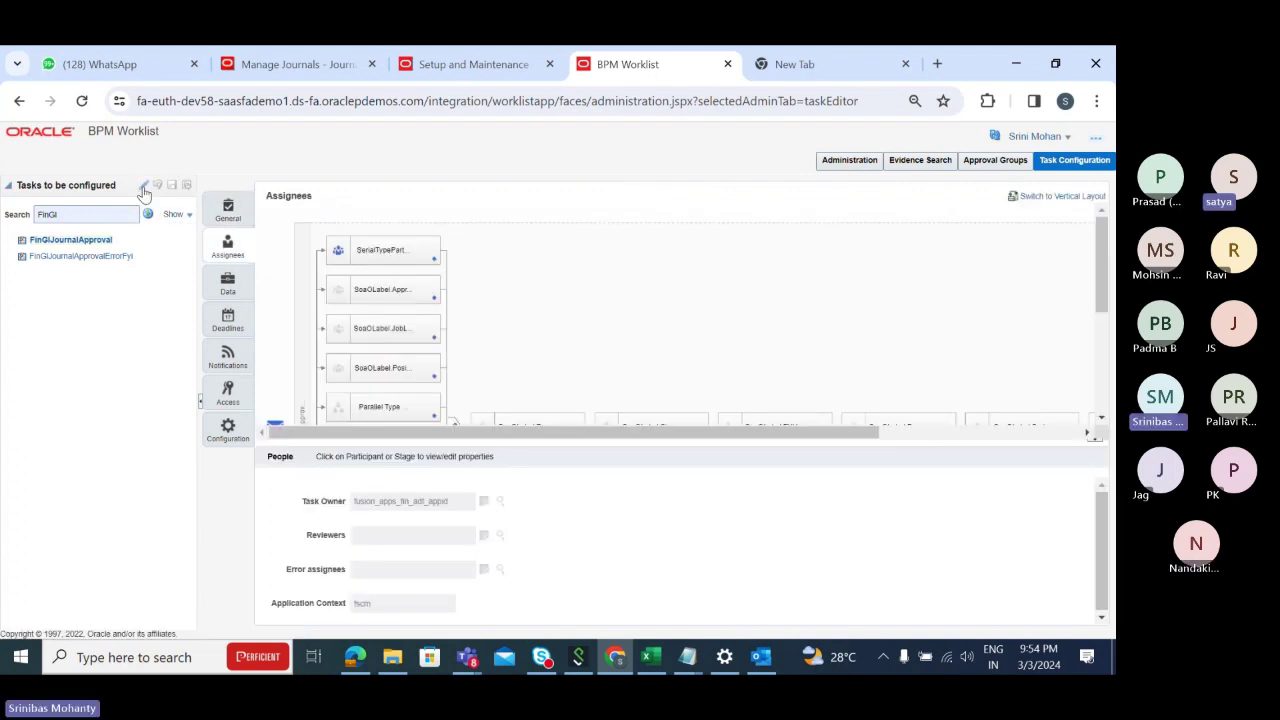
left_click(145, 190)
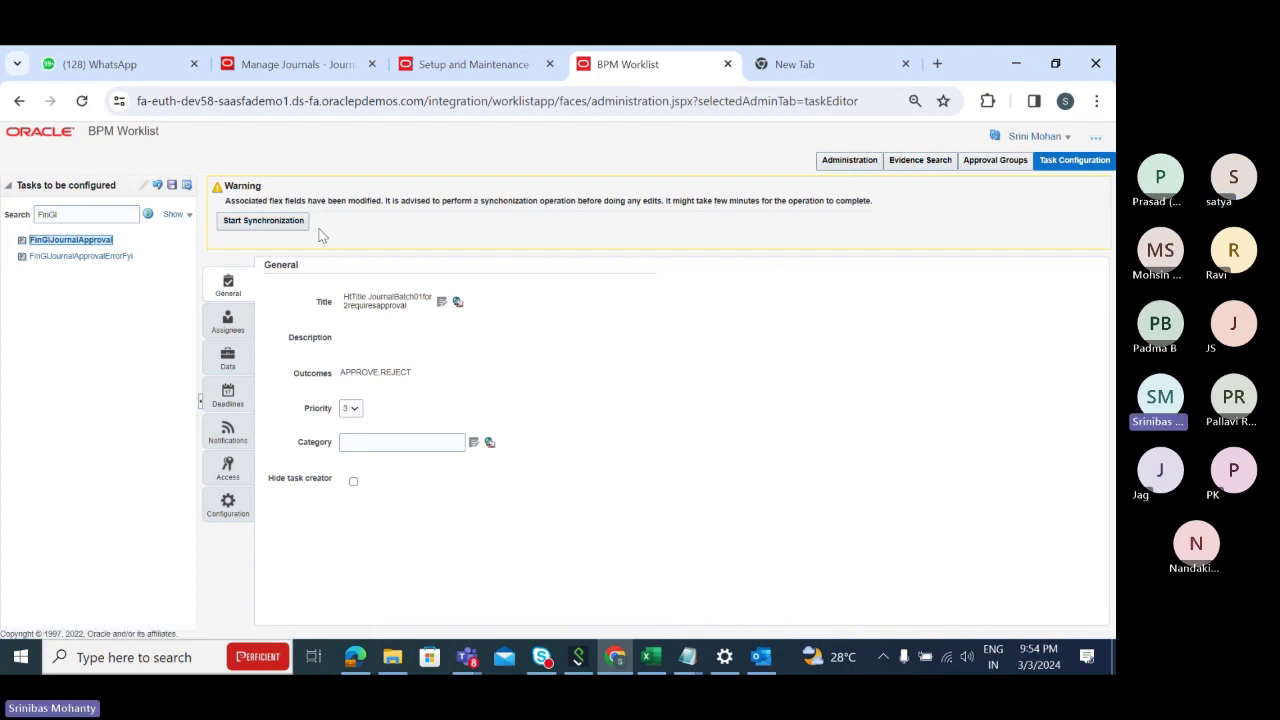
left_click(297, 228)
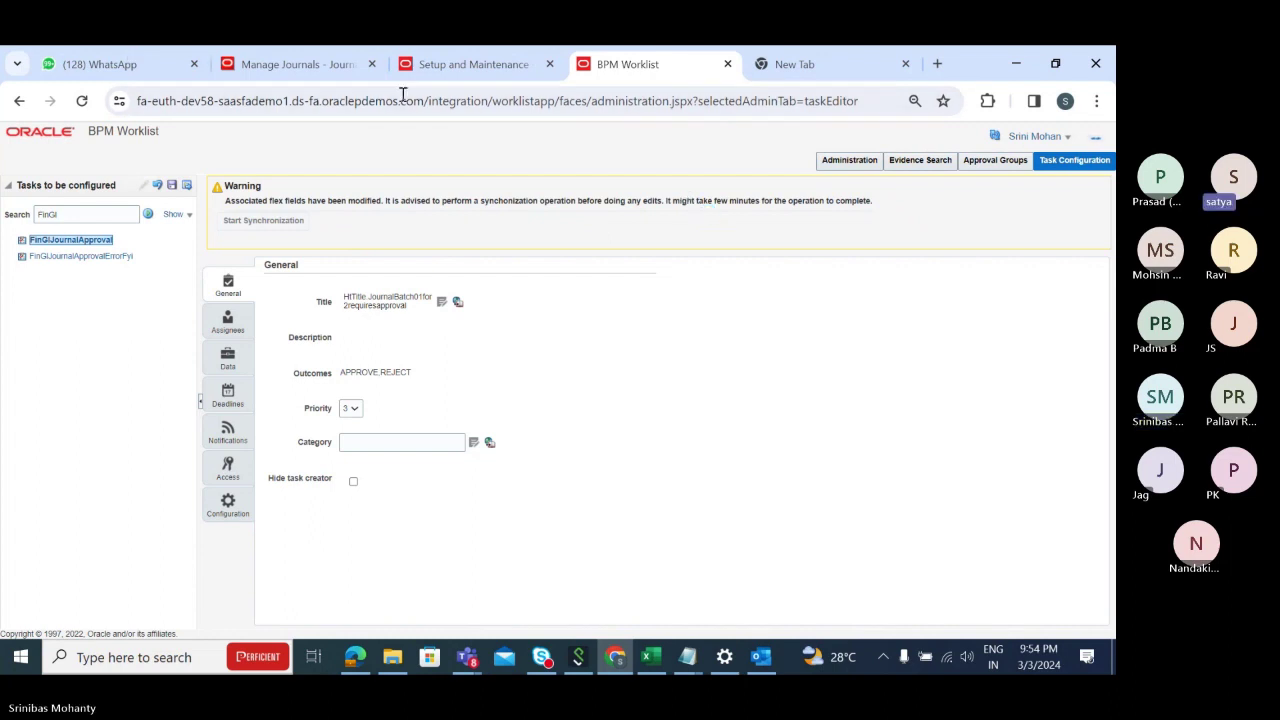
Close BPM Worklist, reopen it from the Manage Journal Approval Rules setup task, search for "FinGl" and open FinGlJournalApproval
left_click(727, 64)
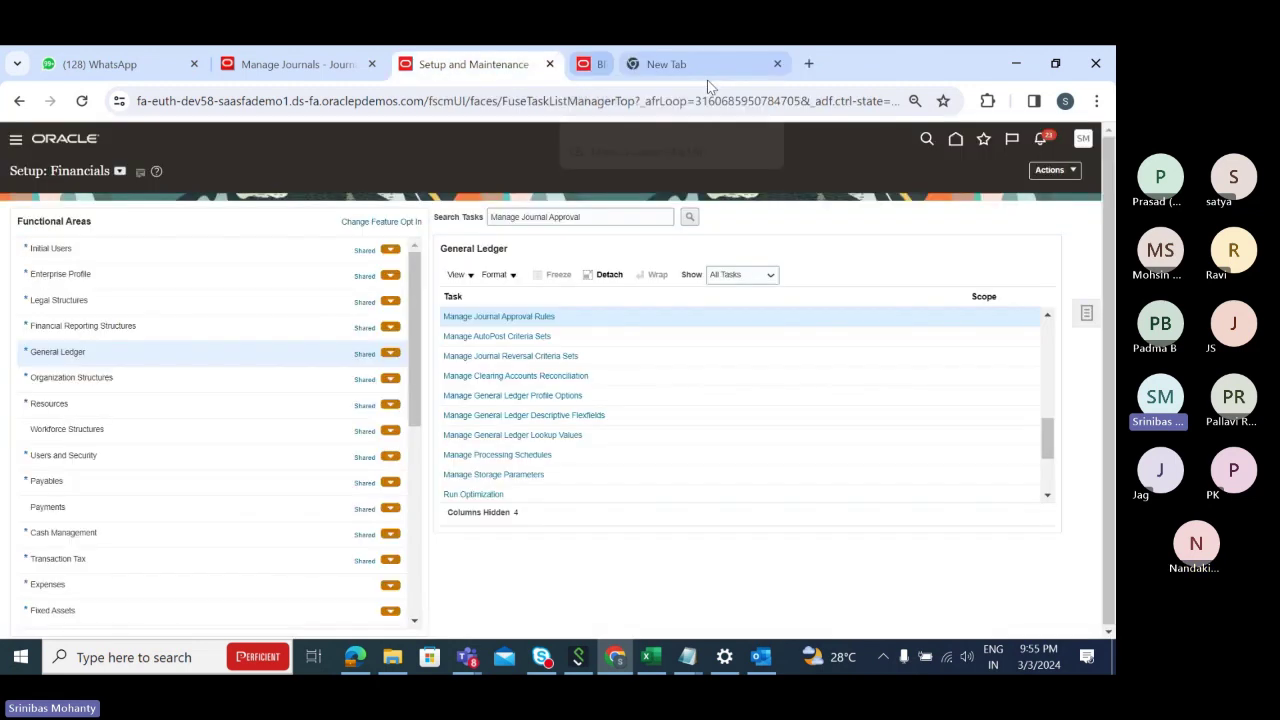
left_click(521, 316)
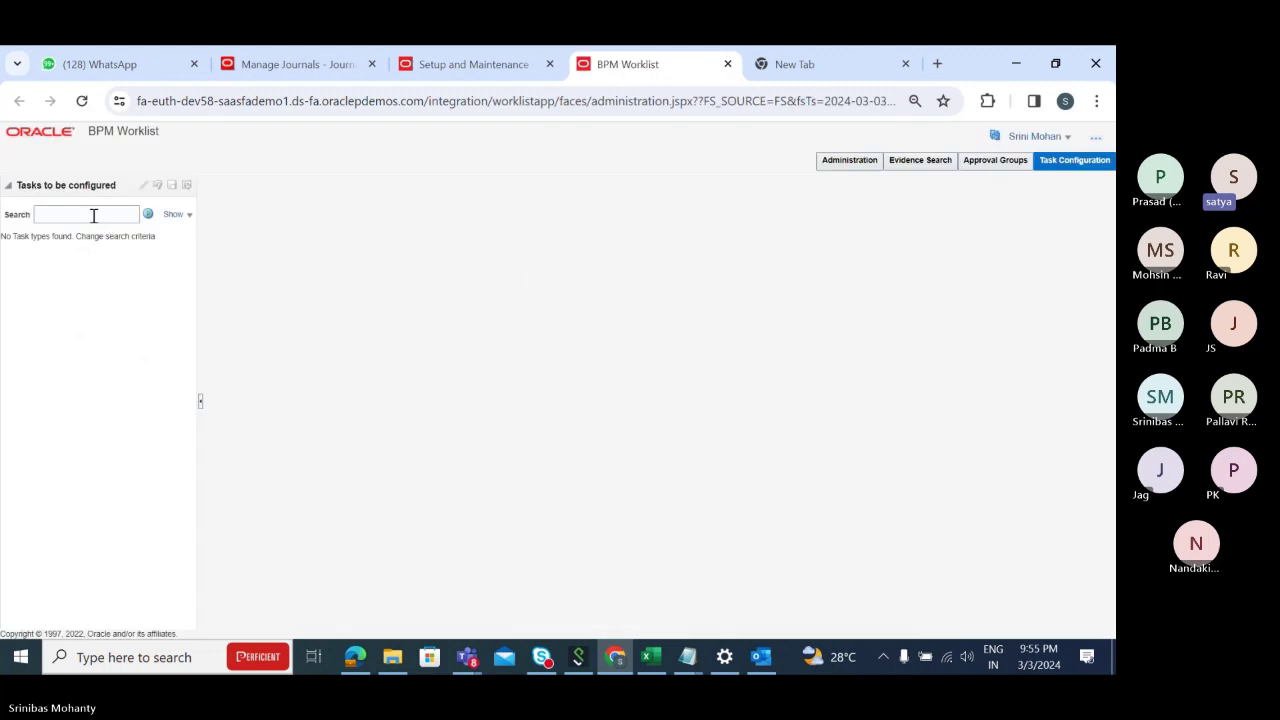
left_click(93, 215)
left_click(88, 246)
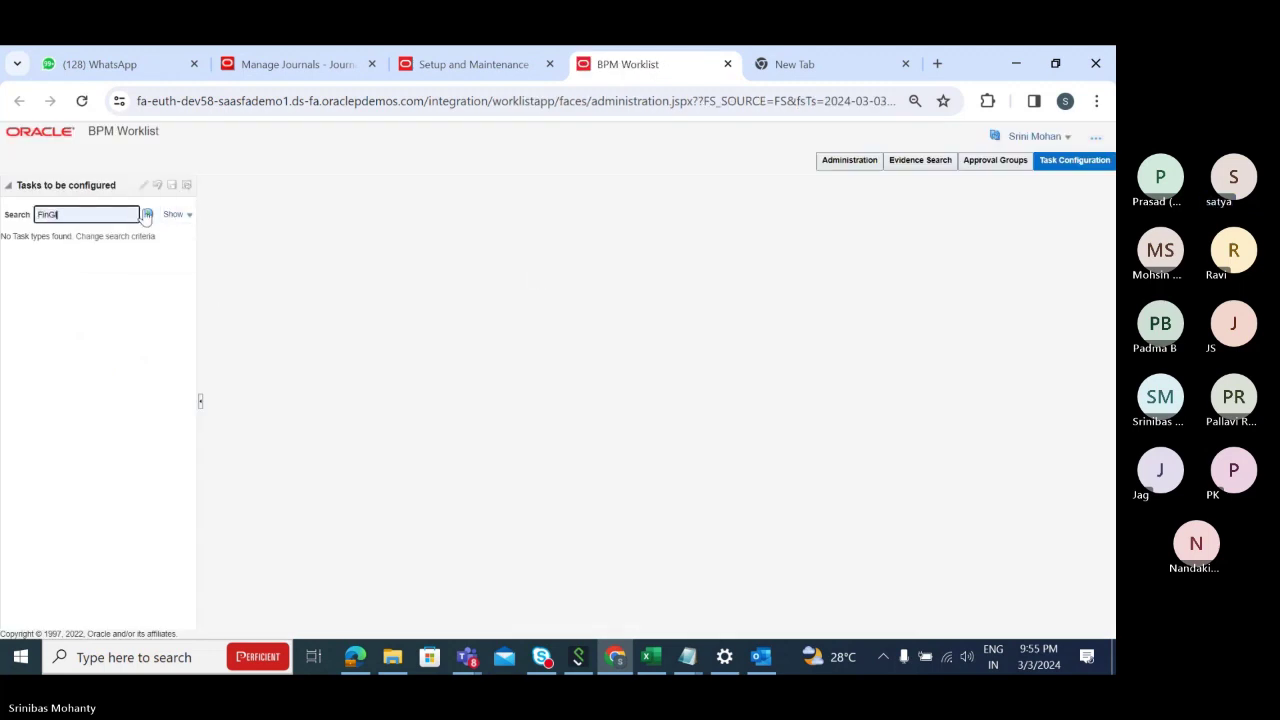
left_click(147, 214)
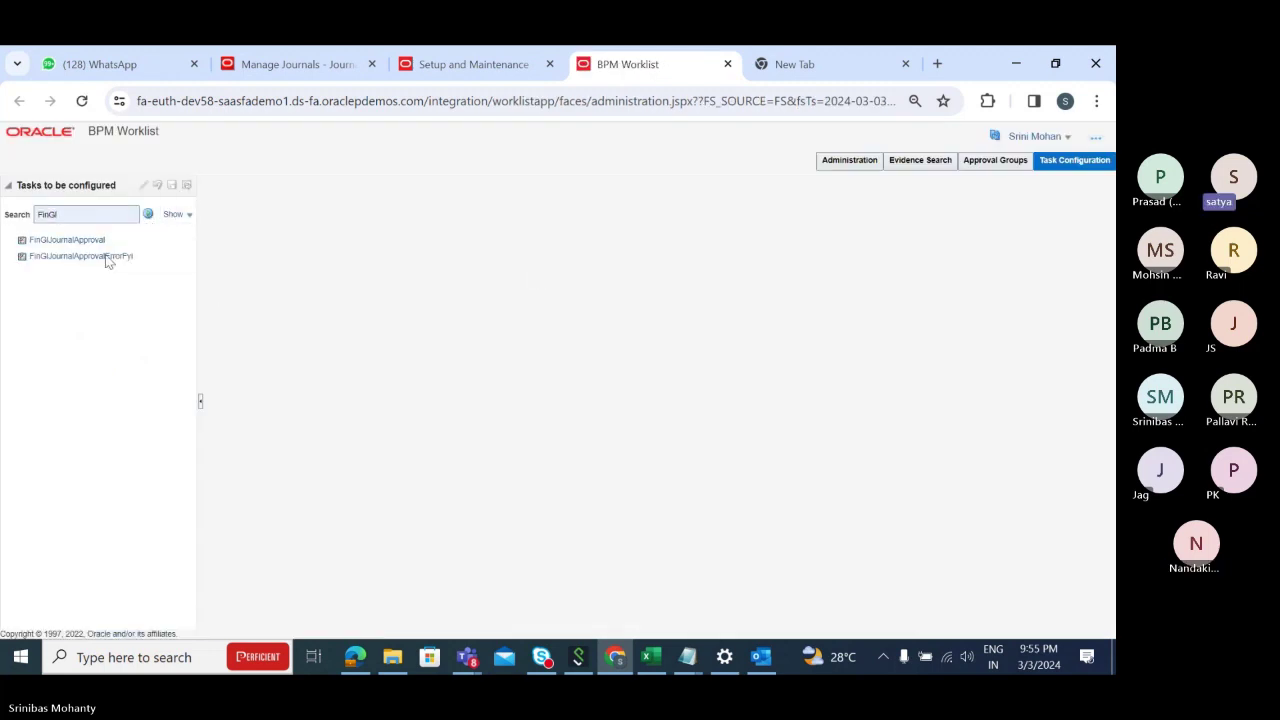
left_click(96, 241)
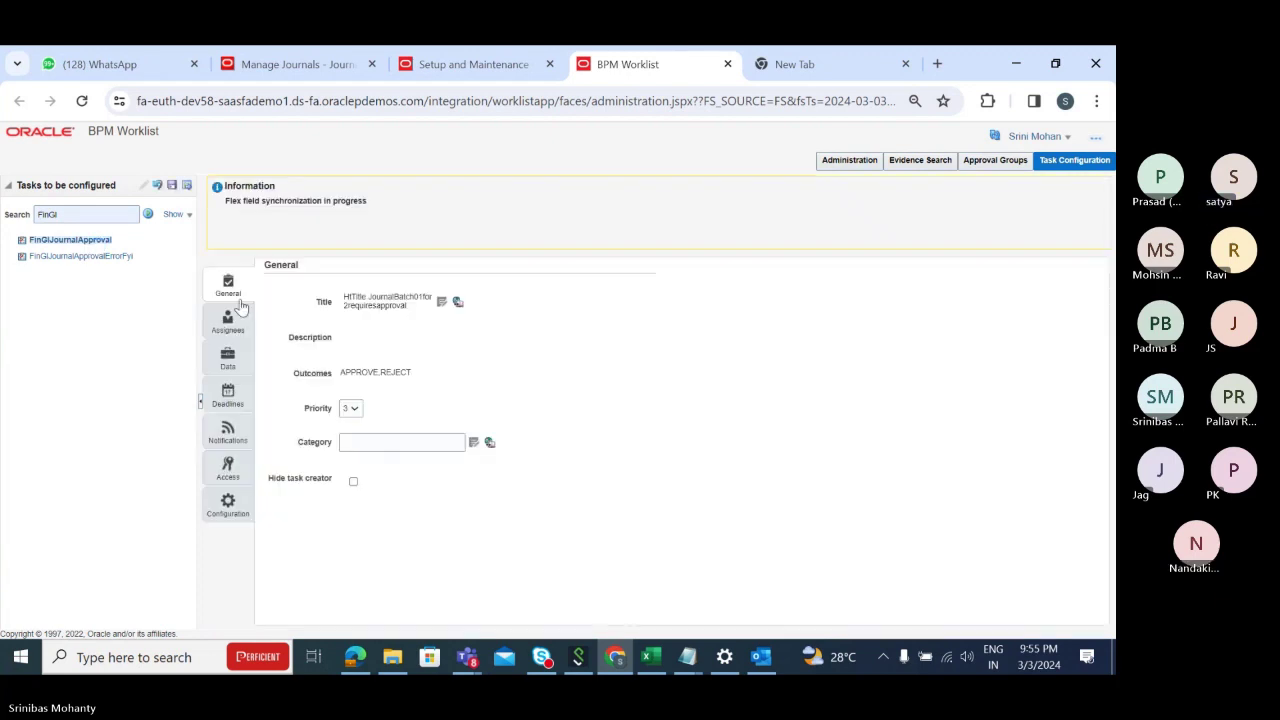
Open the task's assignees diagram and select the SerialTypeParticipantOneinParallelMode participant to show its properties
left_click(228, 322)
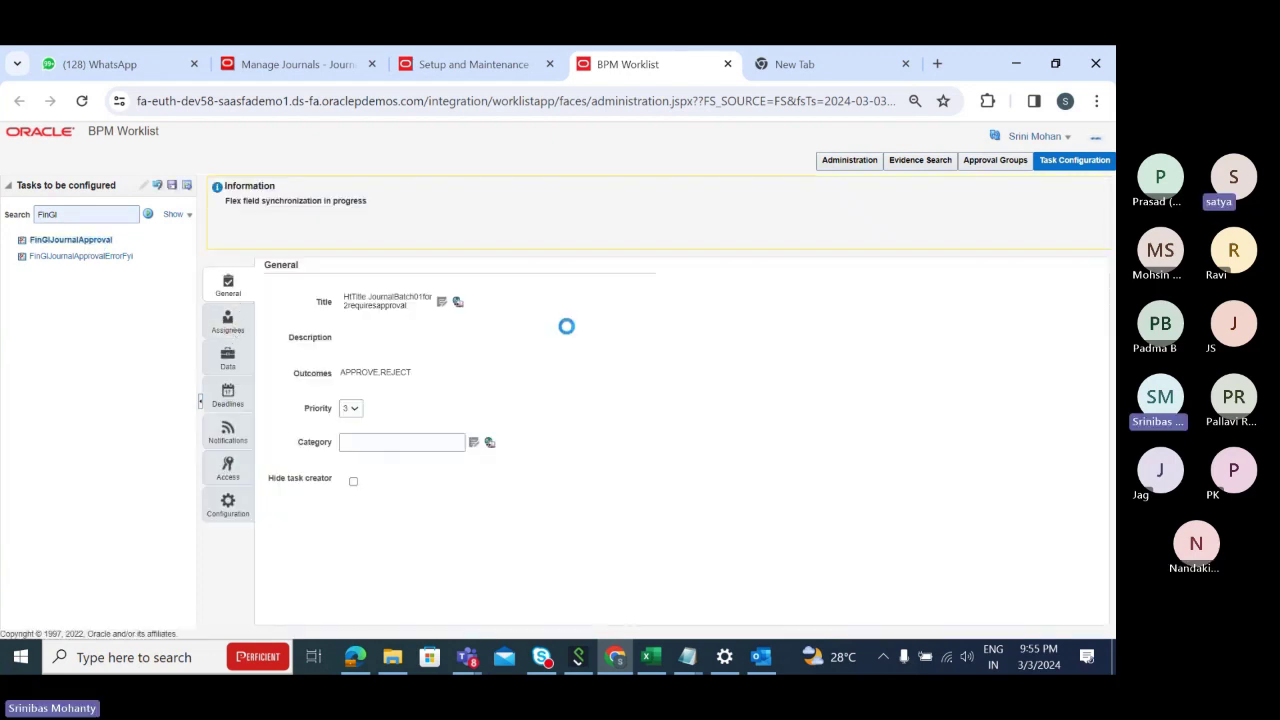
scroll(598, 306, "down", 3)
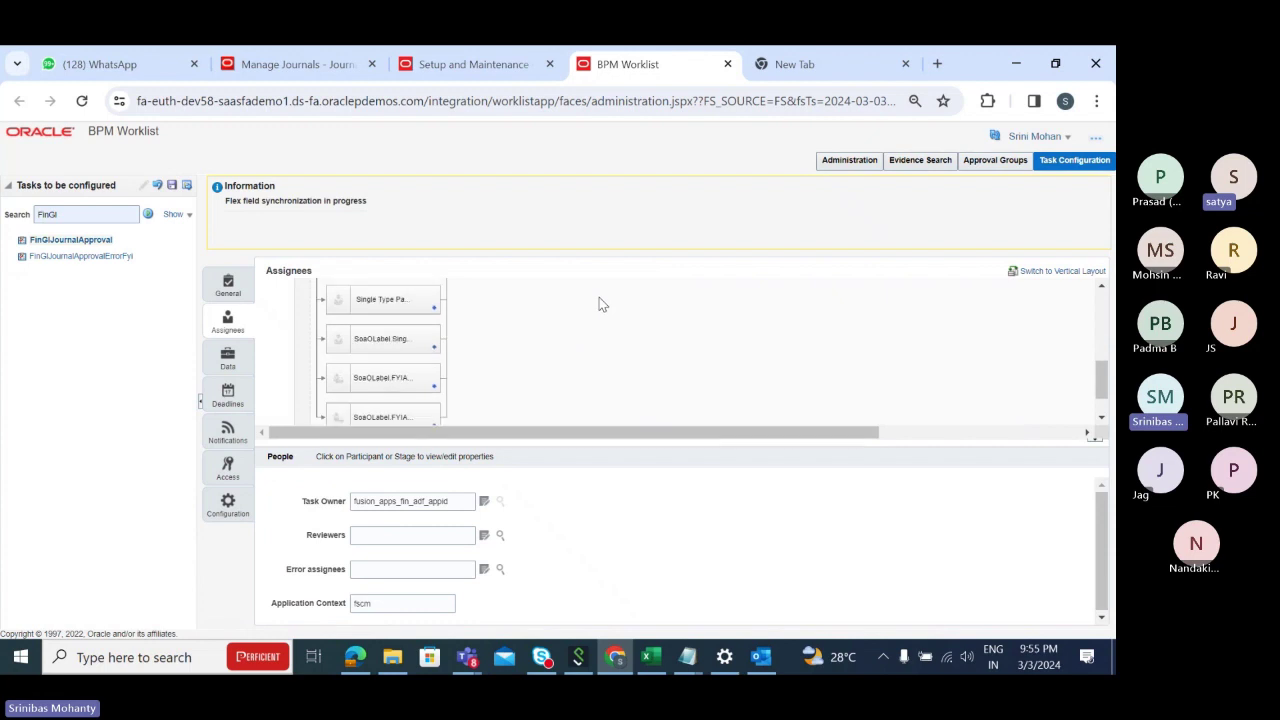
scroll(600, 304, "up", 5)
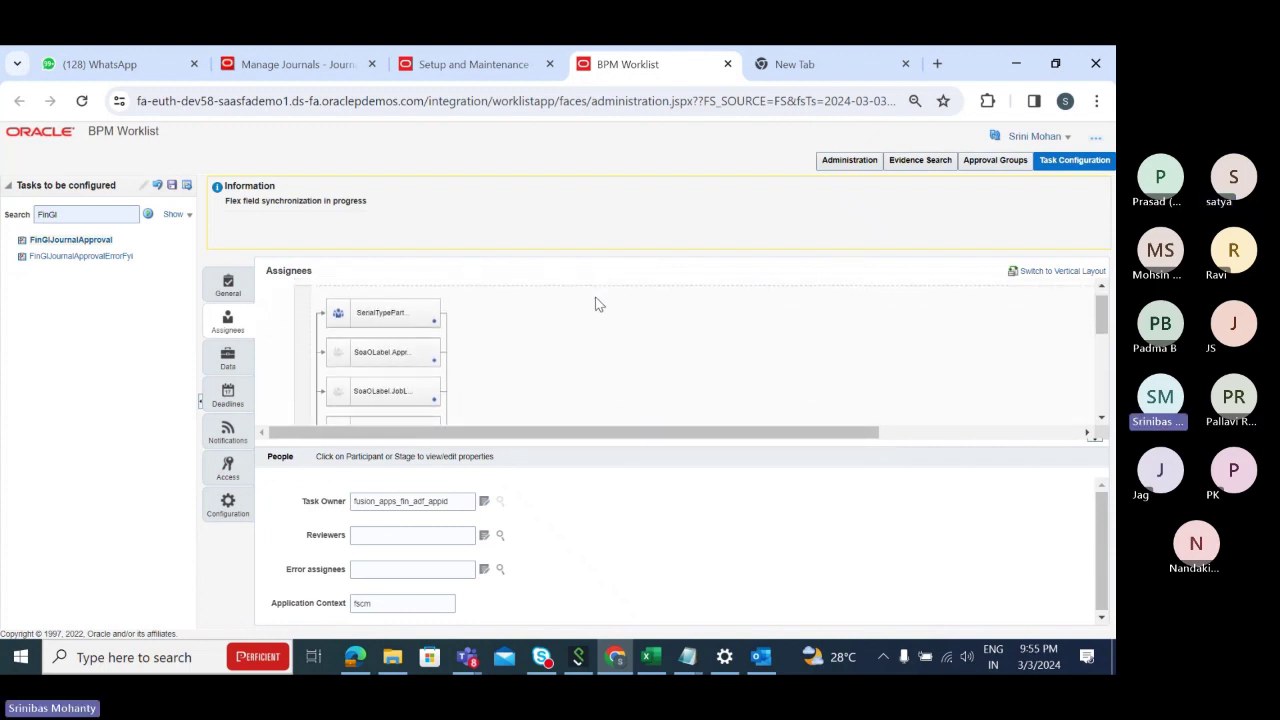
scroll(594, 304, "down", 1)
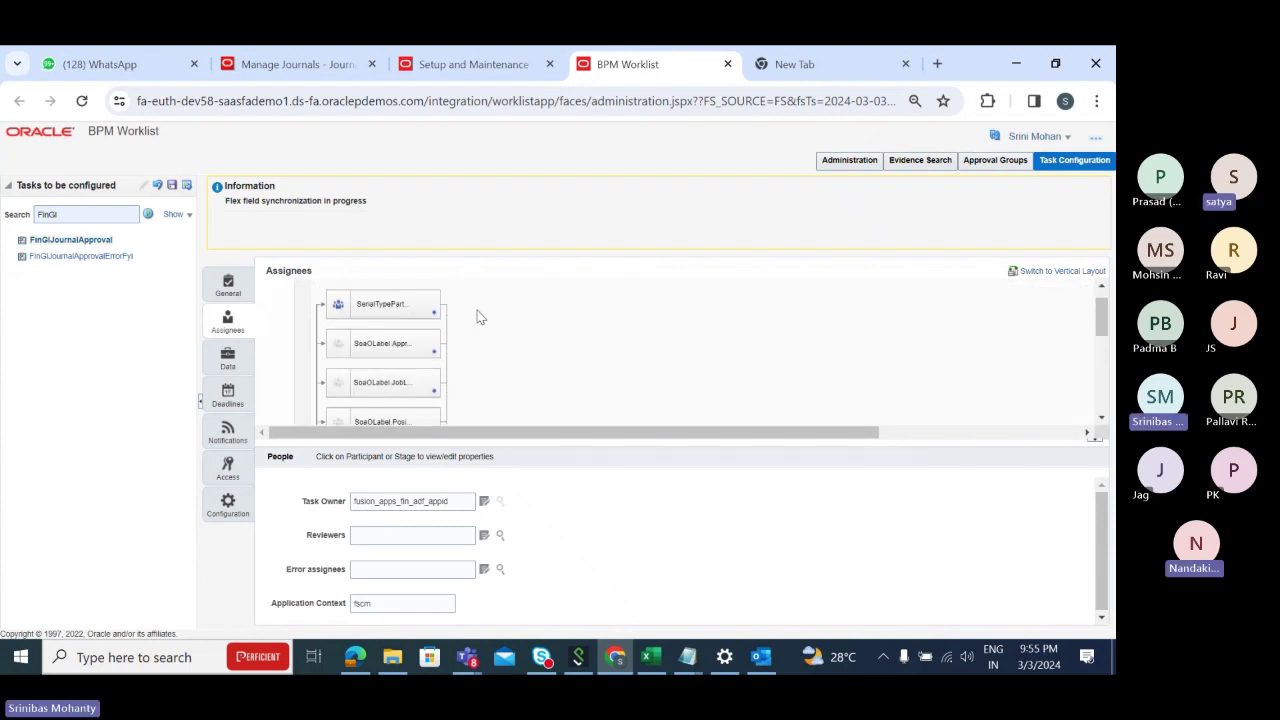
scroll(477, 317, "up", 1)
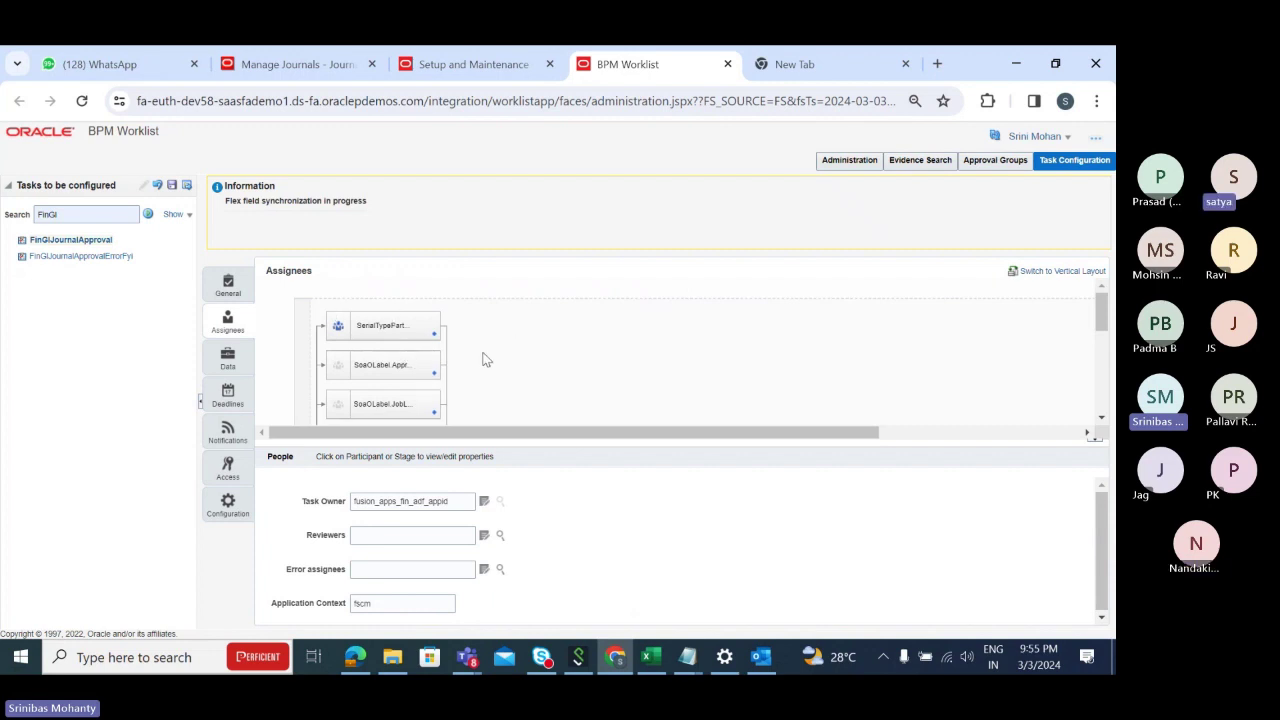
left_click(399, 332)
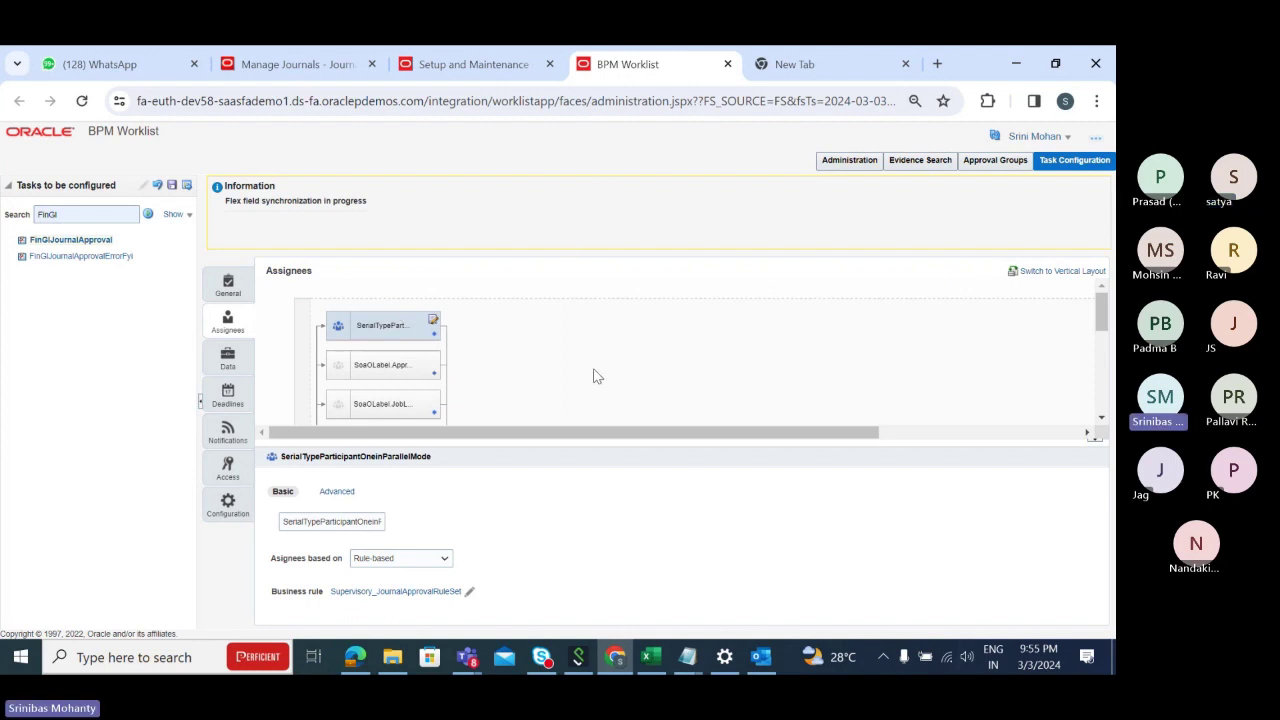
scroll(595, 374, "down", 2)
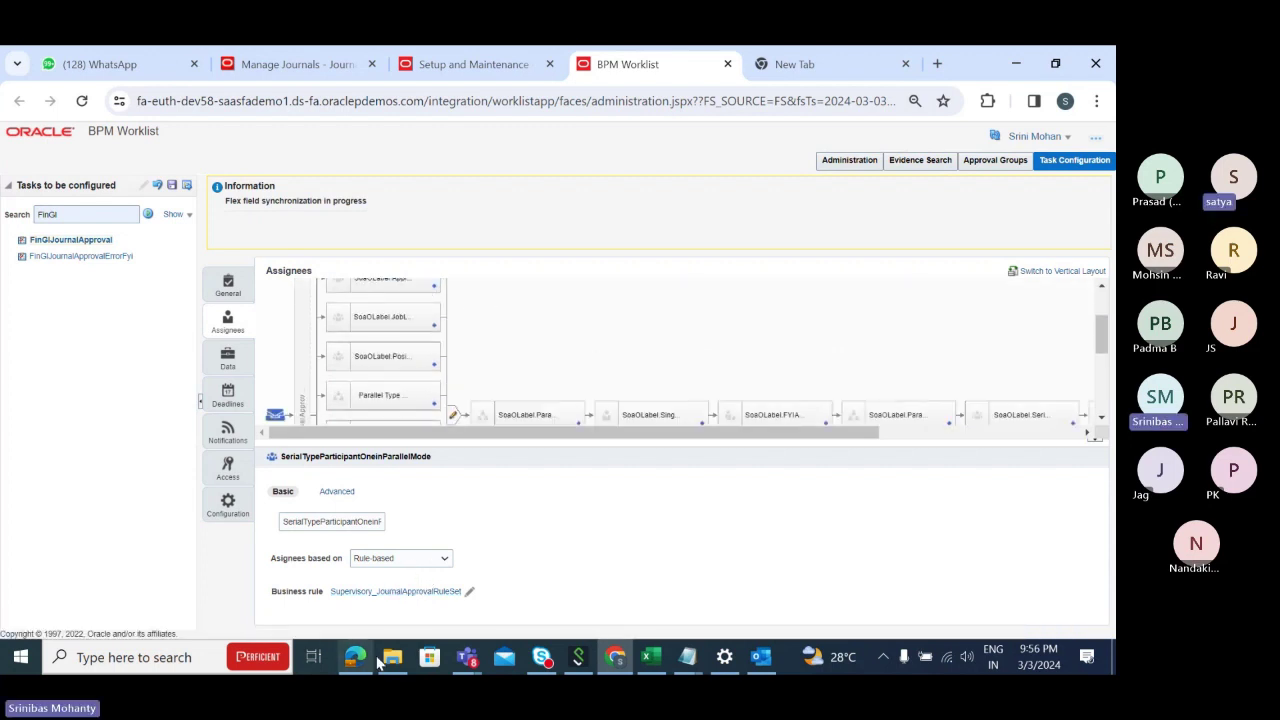
scroll(491, 360, "up", 1)
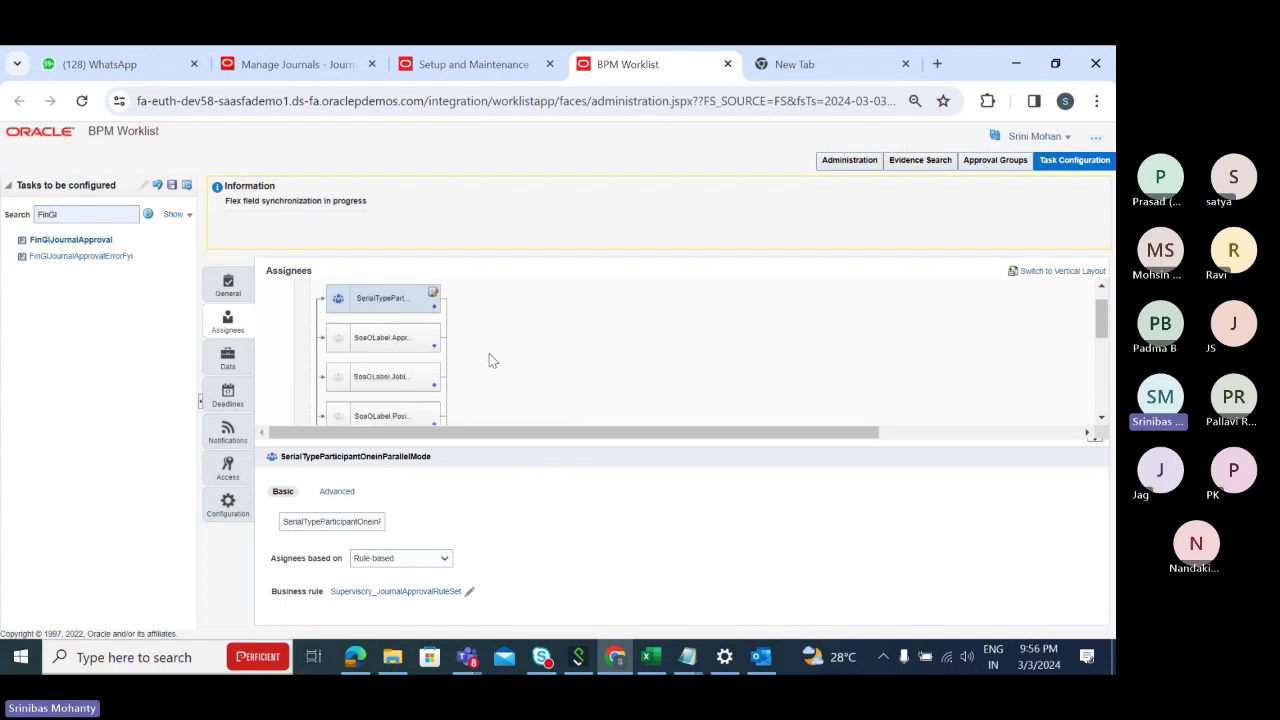
scroll(491, 360, "up", 1)
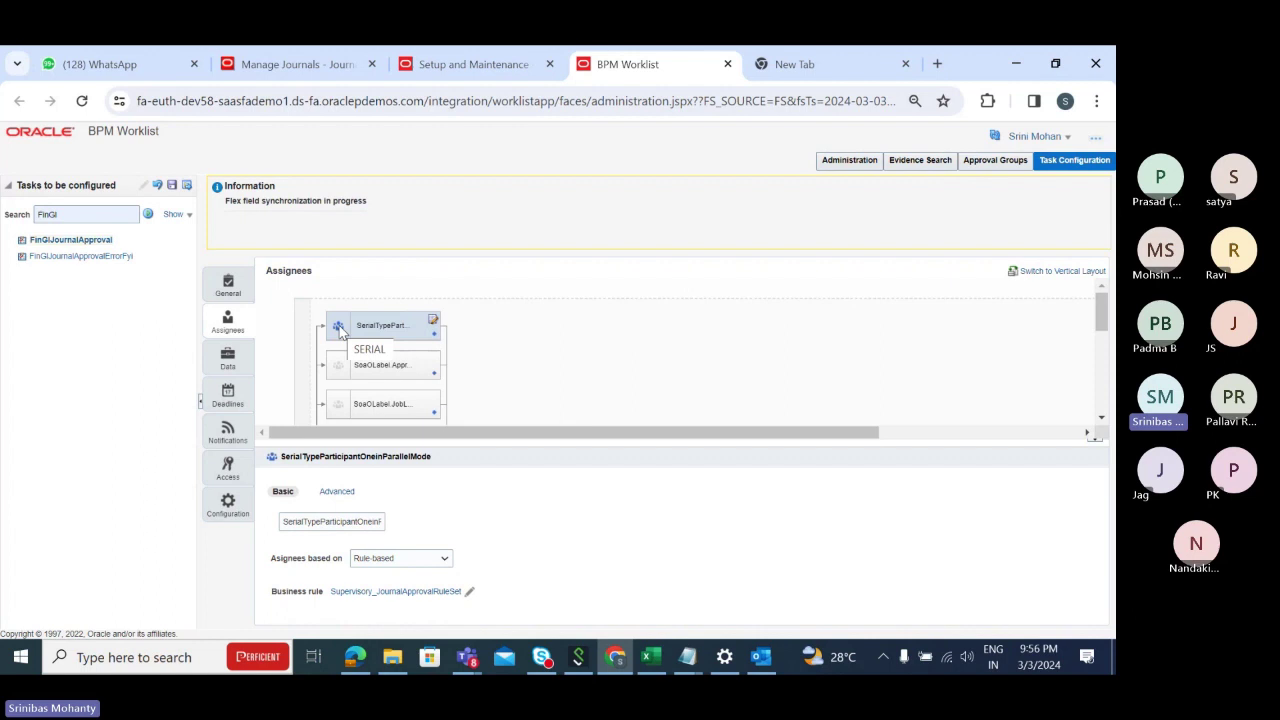
Convert the SerialTypeParticipantOneinParallelMode participant to the Single type
left_click(433, 321)
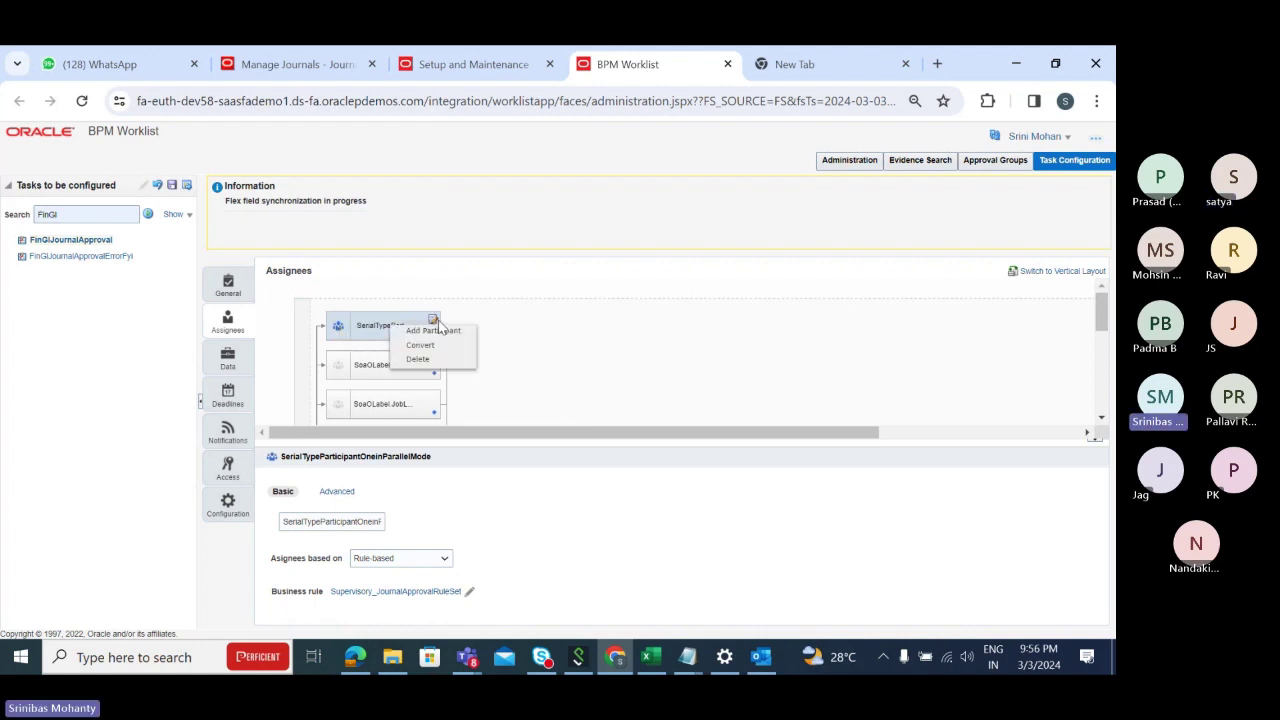
mouse_move(446, 345)
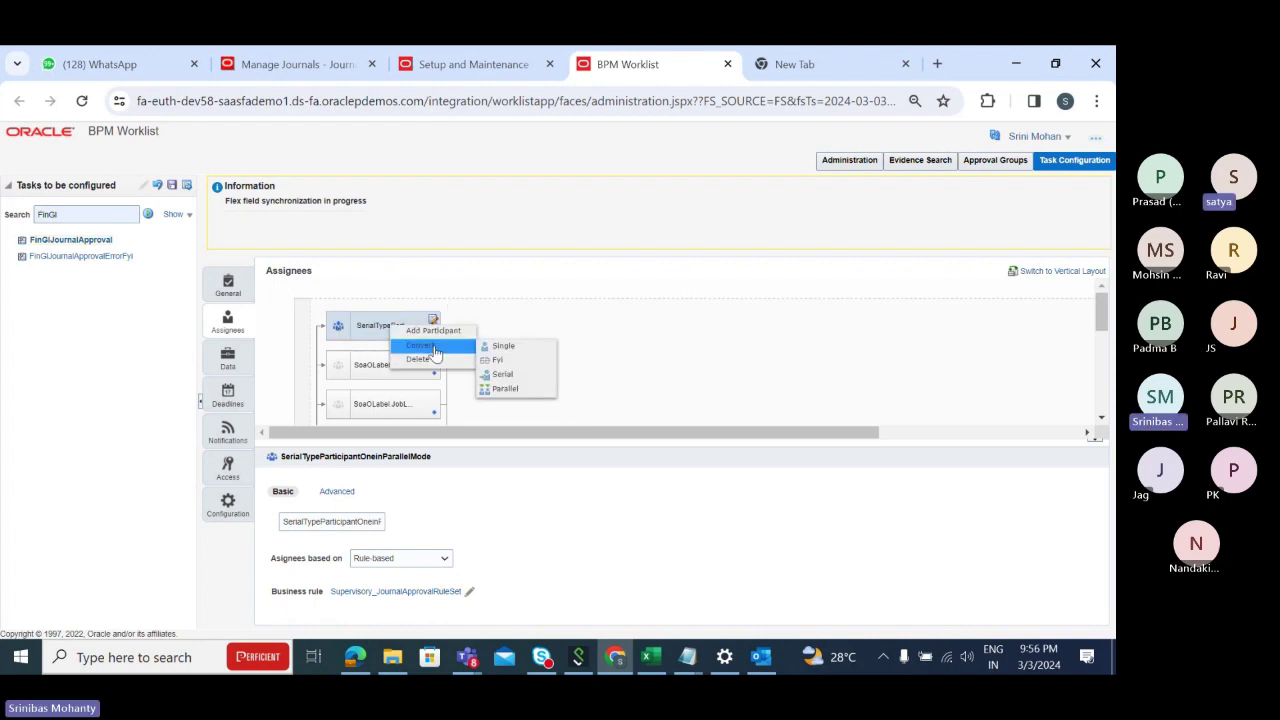
left_click(502, 348)
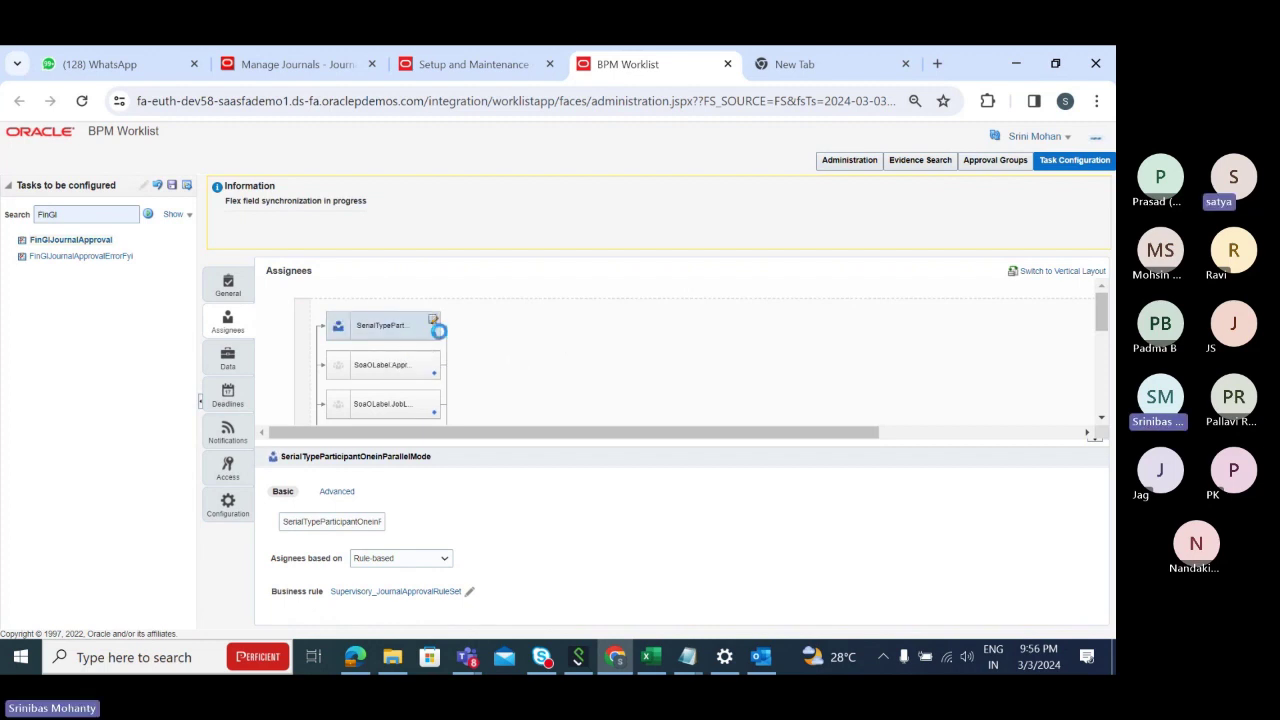
Try the Parallel type on the SerialTypeParticipantOneinParallelMode participant and convert it back to Single
left_click(433, 322)
mouse_move(440, 345)
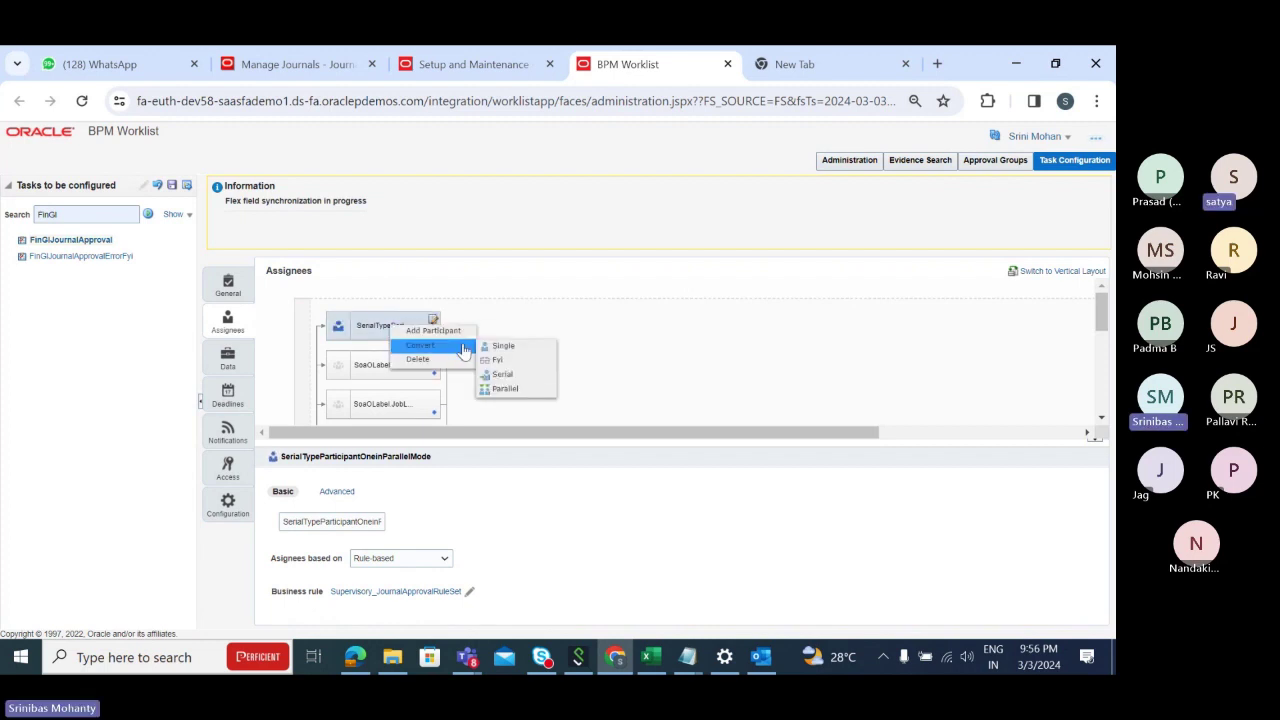
left_click(505, 390)
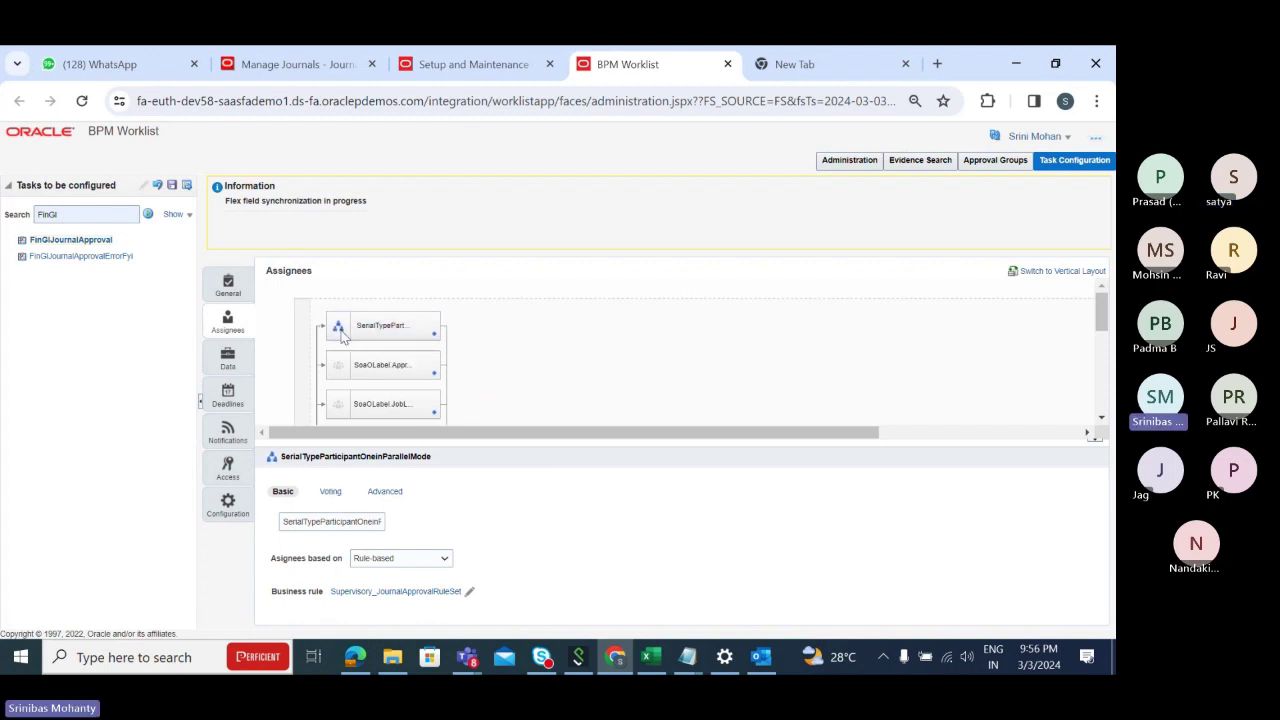
left_click(435, 325)
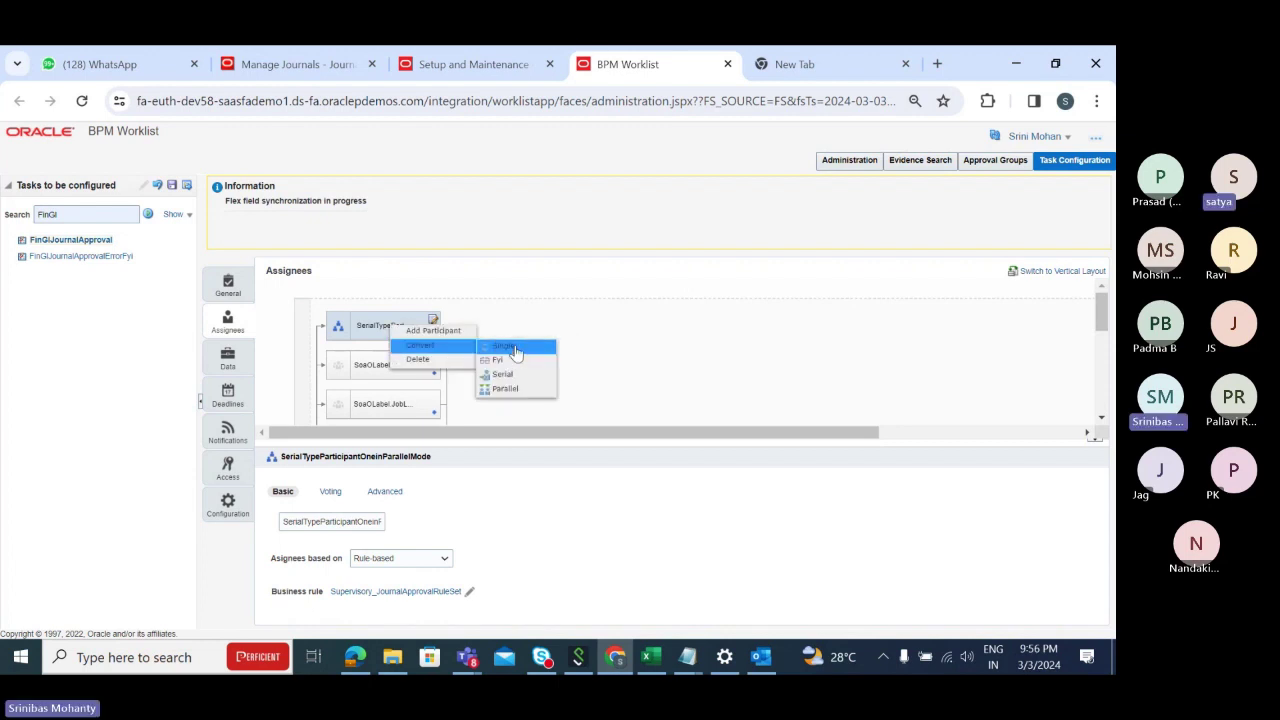
left_click(515, 348)
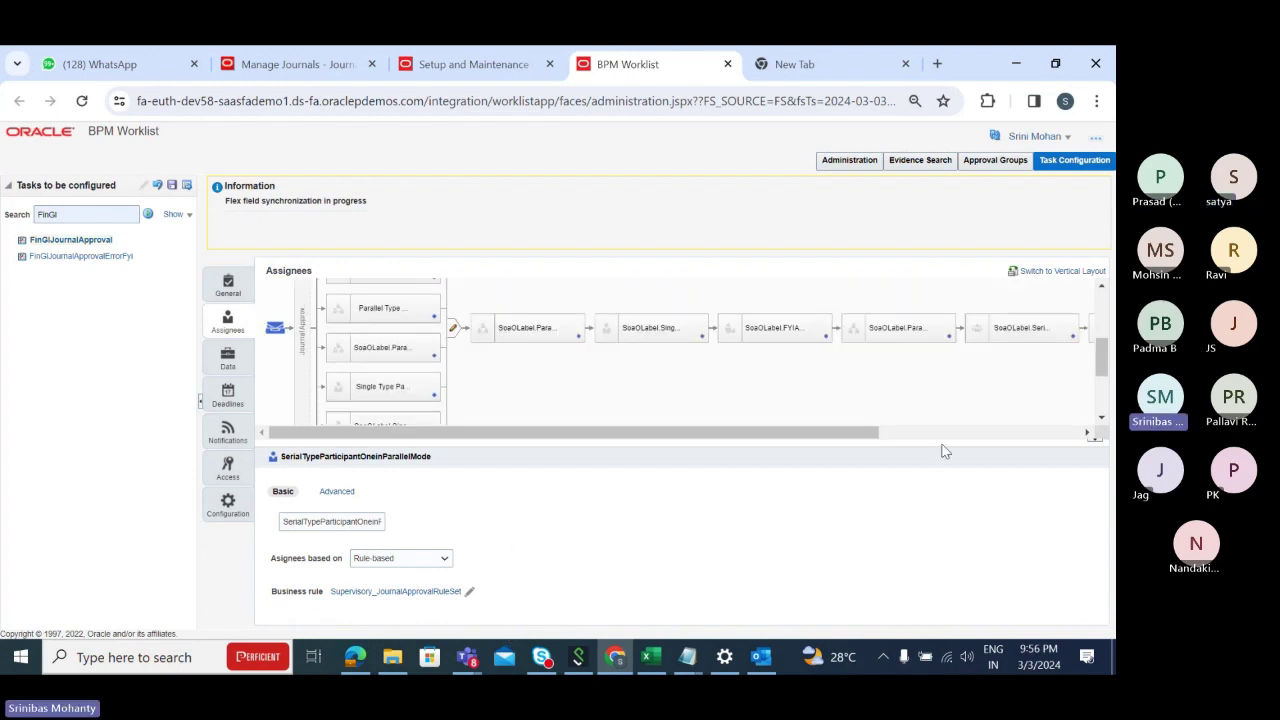
Examine the advanced settings of SerialTypeParticipantOneinParallelMode, especially its Ignore Participant option
left_click_drag(1100, 357, 1105, 379)
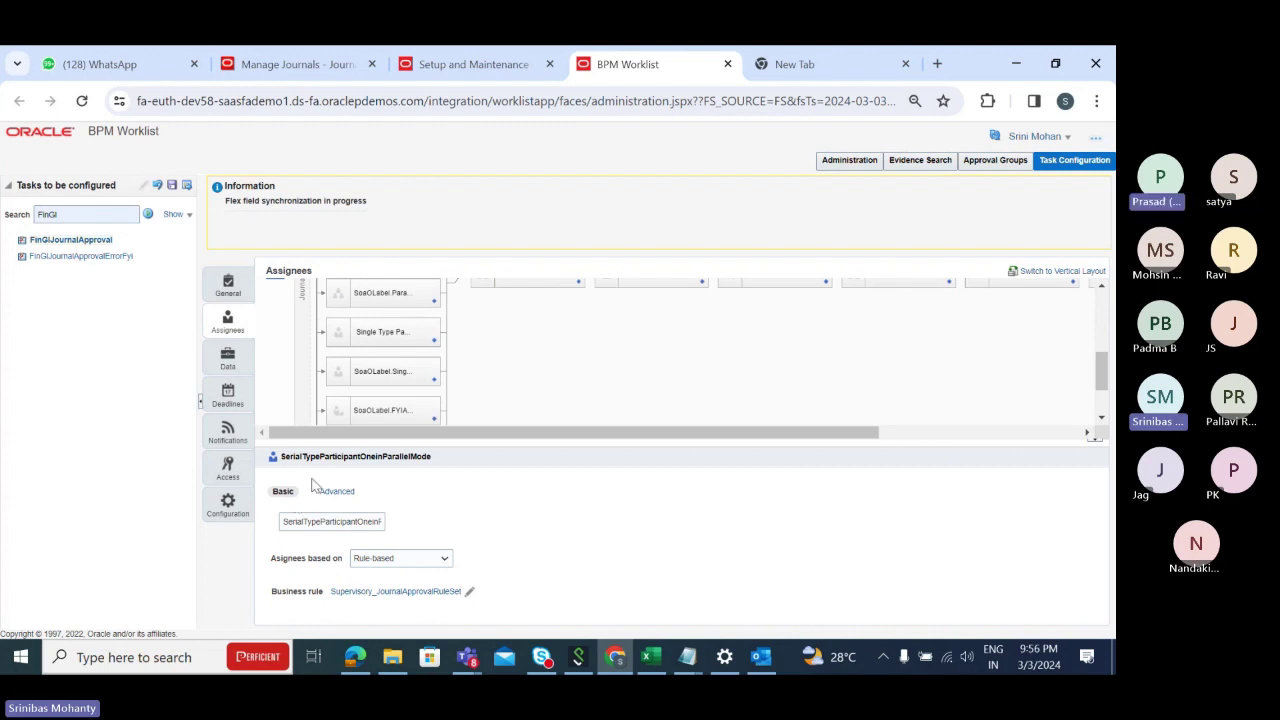
scroll(388, 374, "up", 3)
scroll(390, 365, "up", 2)
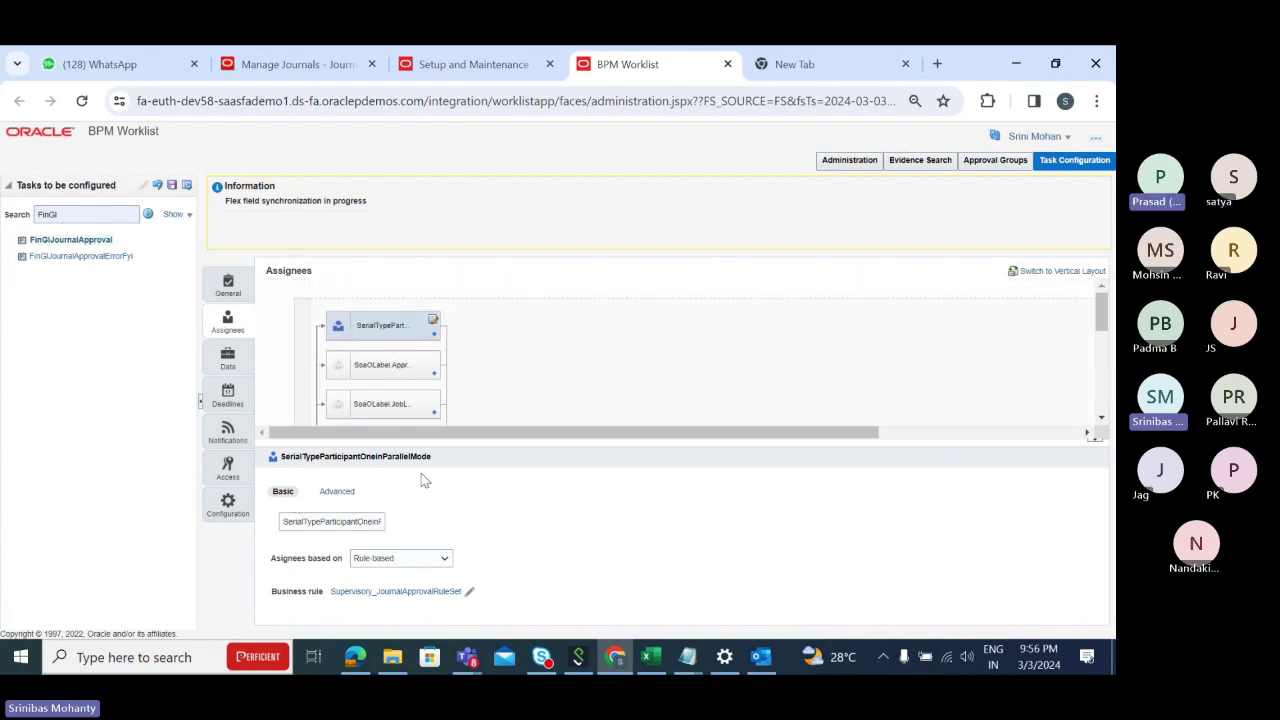
left_click(338, 494)
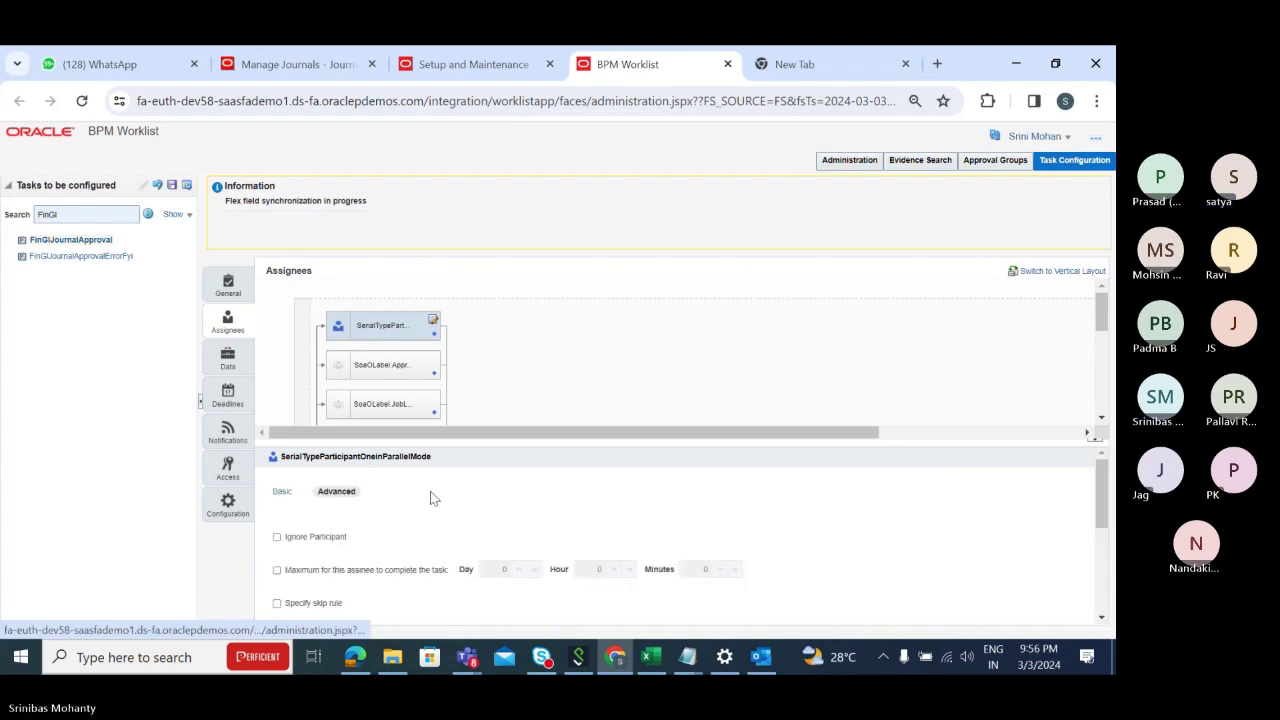
scroll(432, 497, "down", 1)
scroll(400, 515, "down", 1)
scroll(374, 531, "up", 2)
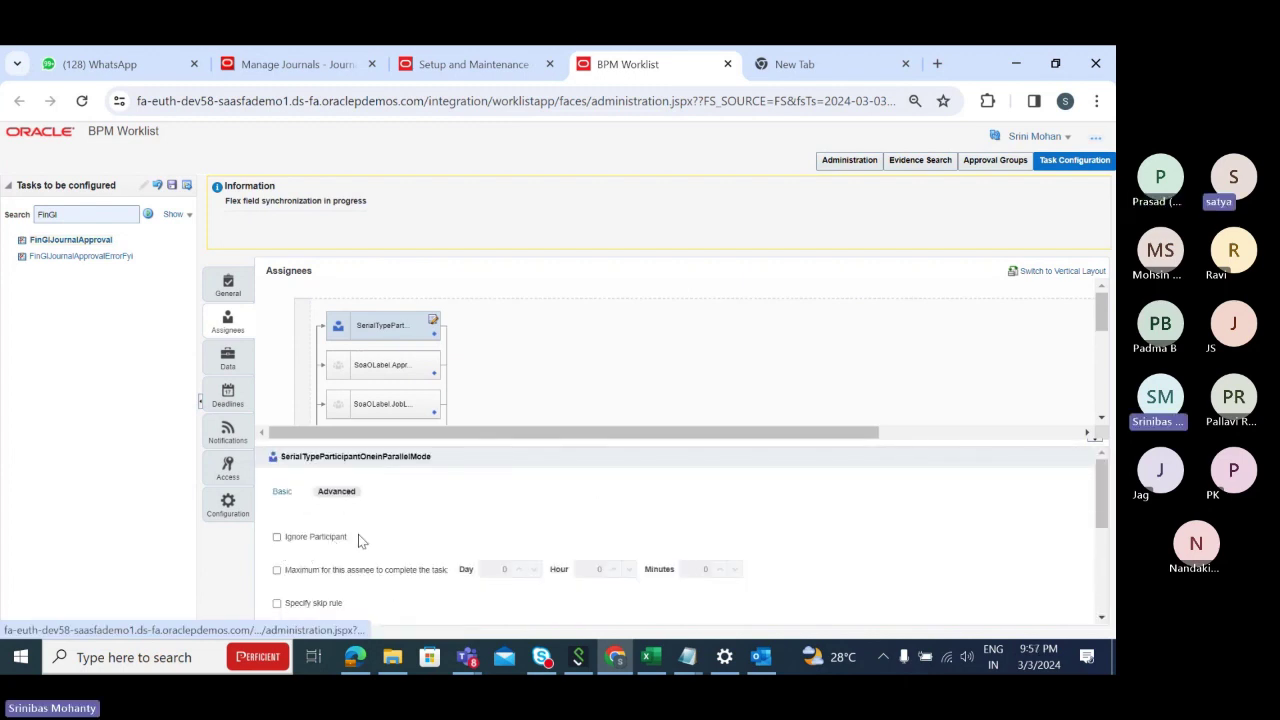
left_click_drag(354, 541, 281, 540)
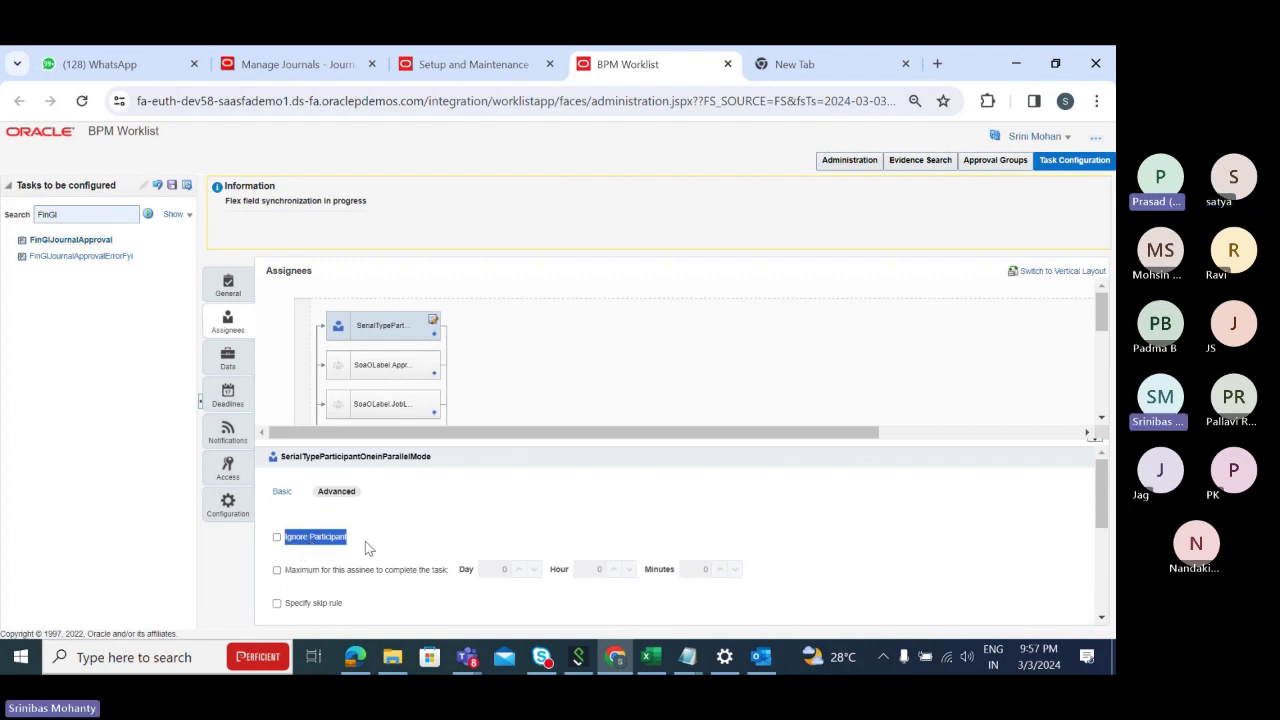
left_click_drag(366, 540, 280, 548)
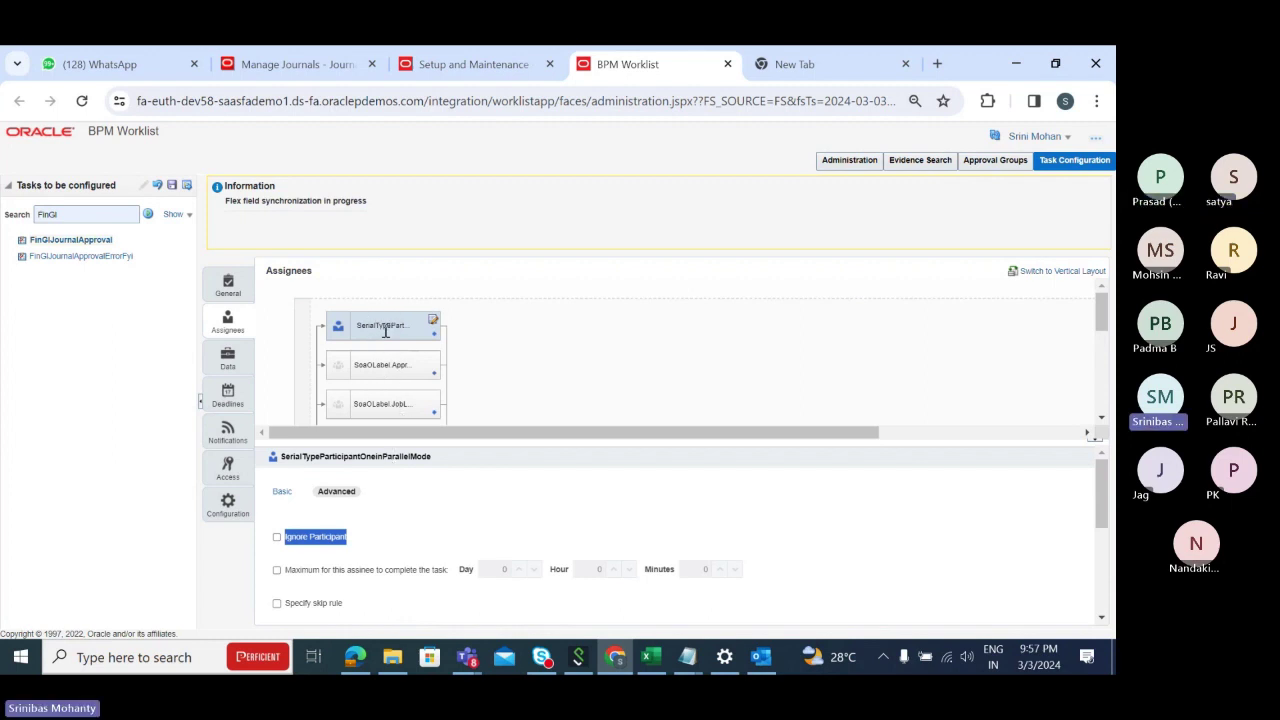
Check the Ignore Participant option of the ApprovalGroupJournalApprover participant and return to SerialTypeParticipantOneinParallelMode
scroll(401, 380, "down", 2)
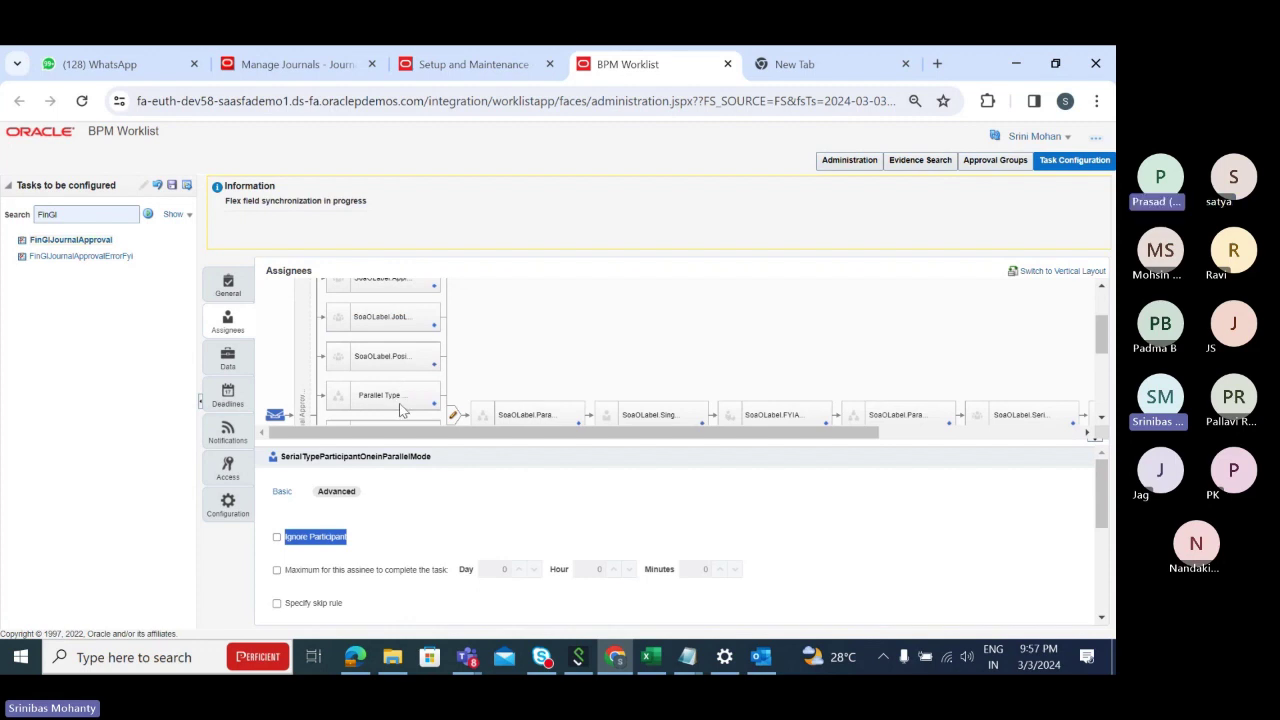
scroll(398, 412, "up", 2)
left_click(390, 372)
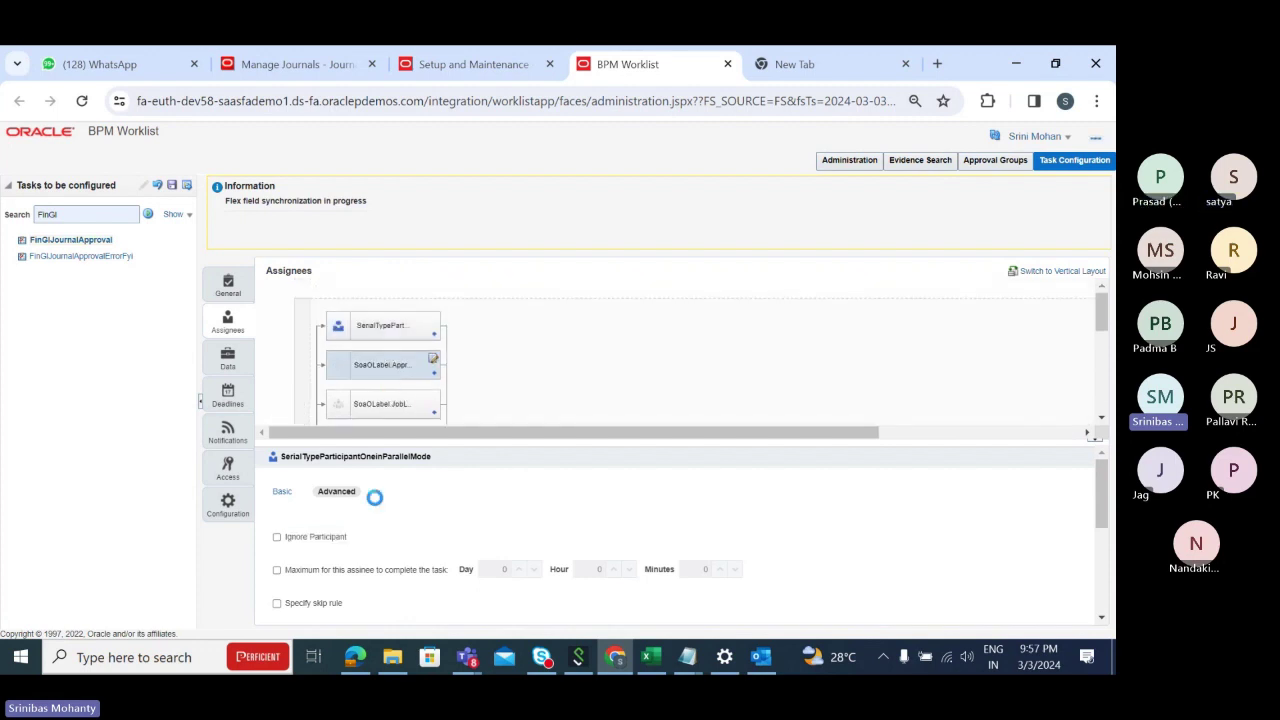
left_click(340, 491)
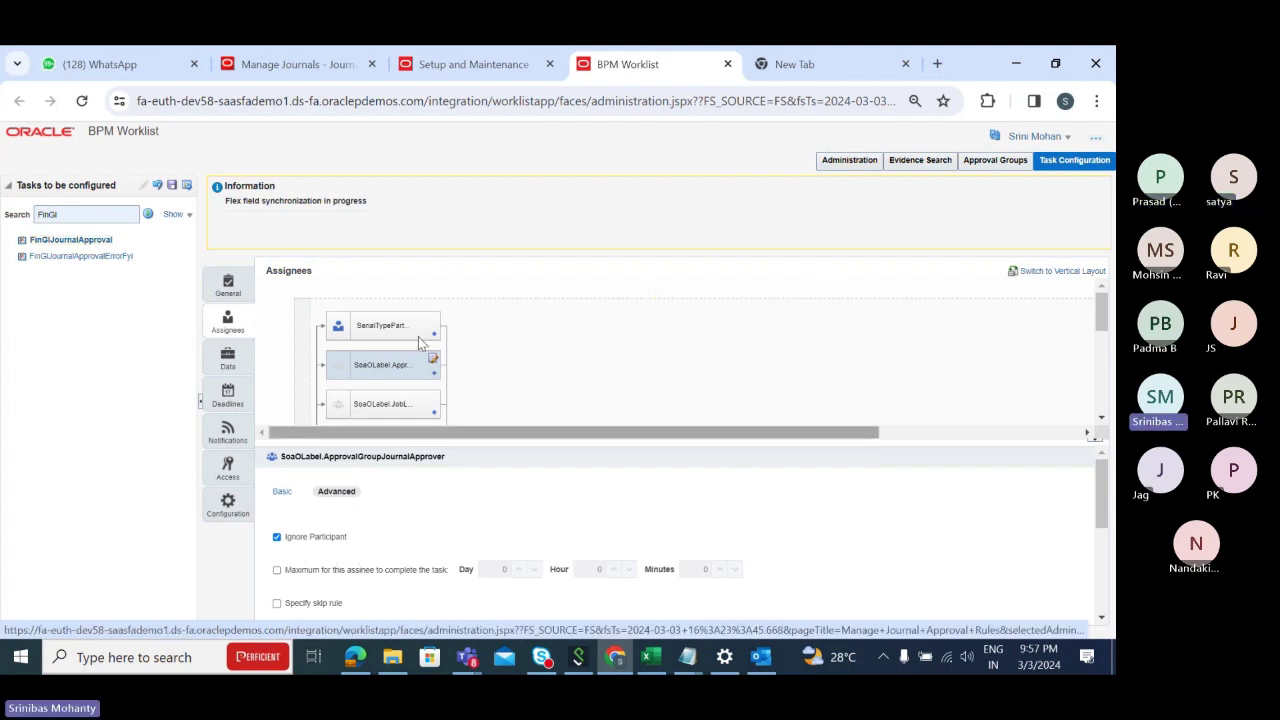
scroll(420, 350, "down", 3)
scroll(418, 360, "up", 3)
left_click(388, 318)
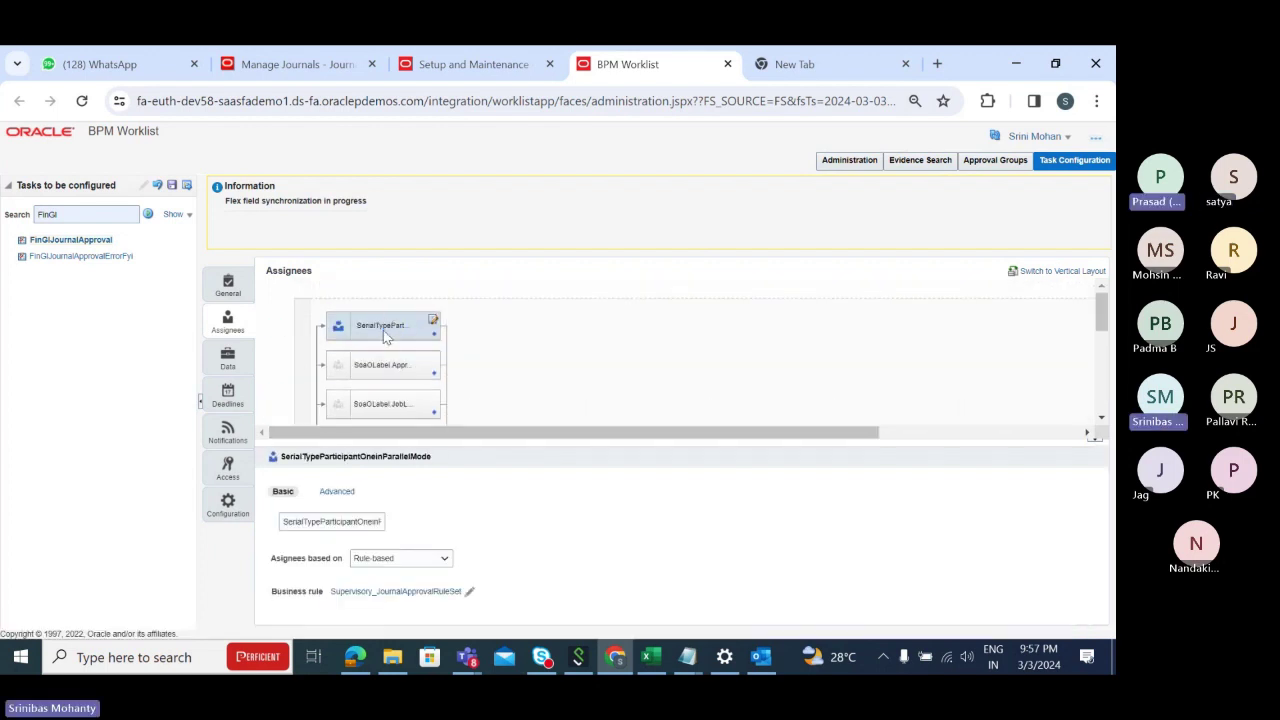
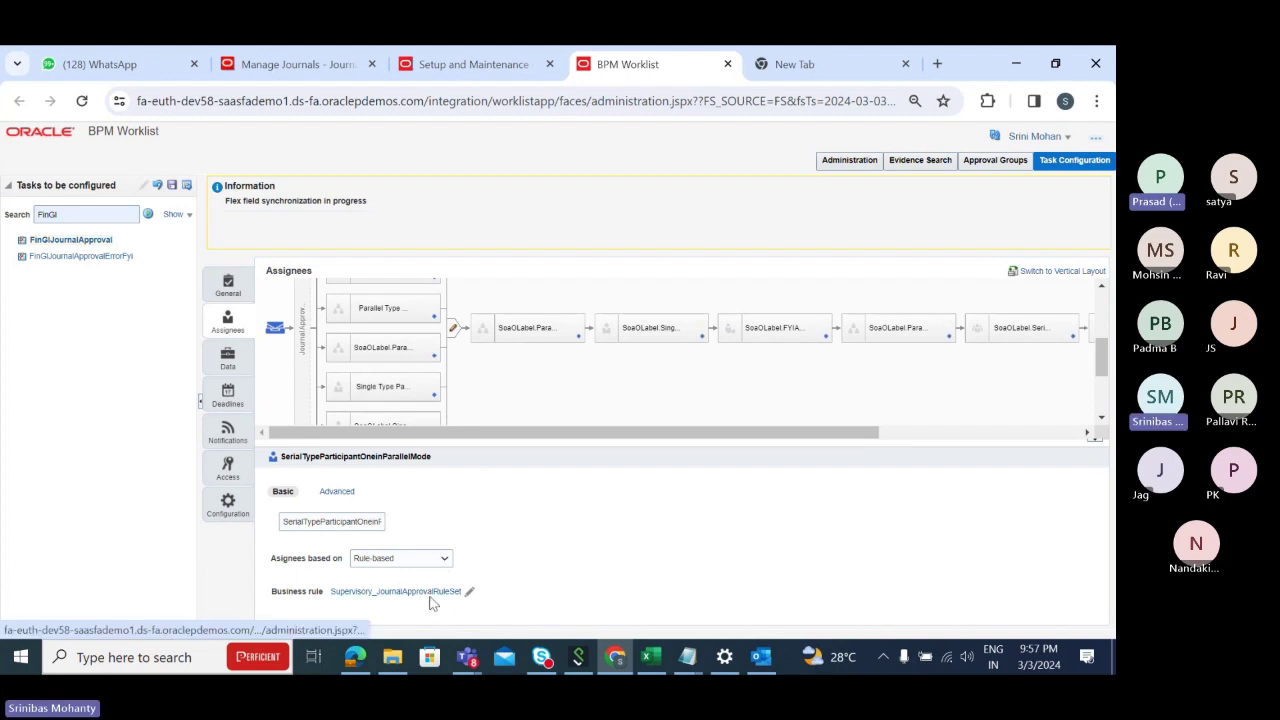
Open the Supervisory_JournalApprovalRuleSet business rule of the SerialTypeParticipantOneinParallelMode participant and look through its rules
left_click(443, 591)
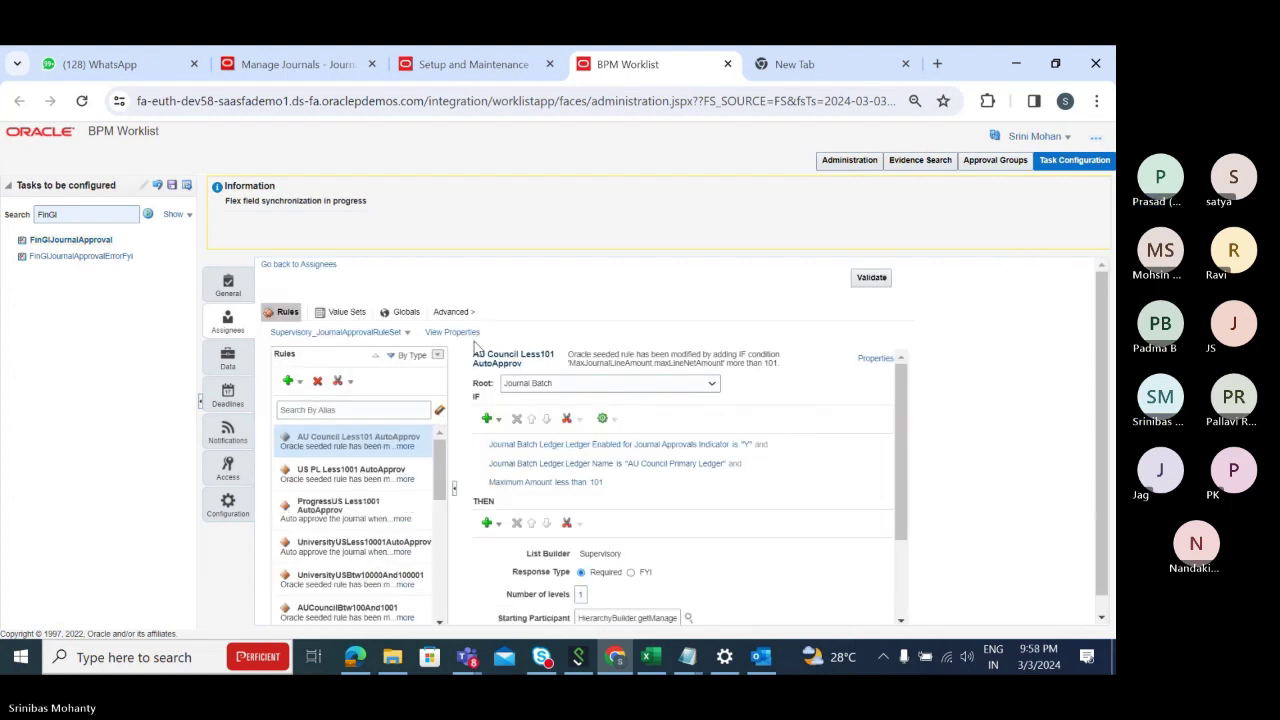
scroll(441, 443, "down", 1)
scroll(441, 443, "up", 1)
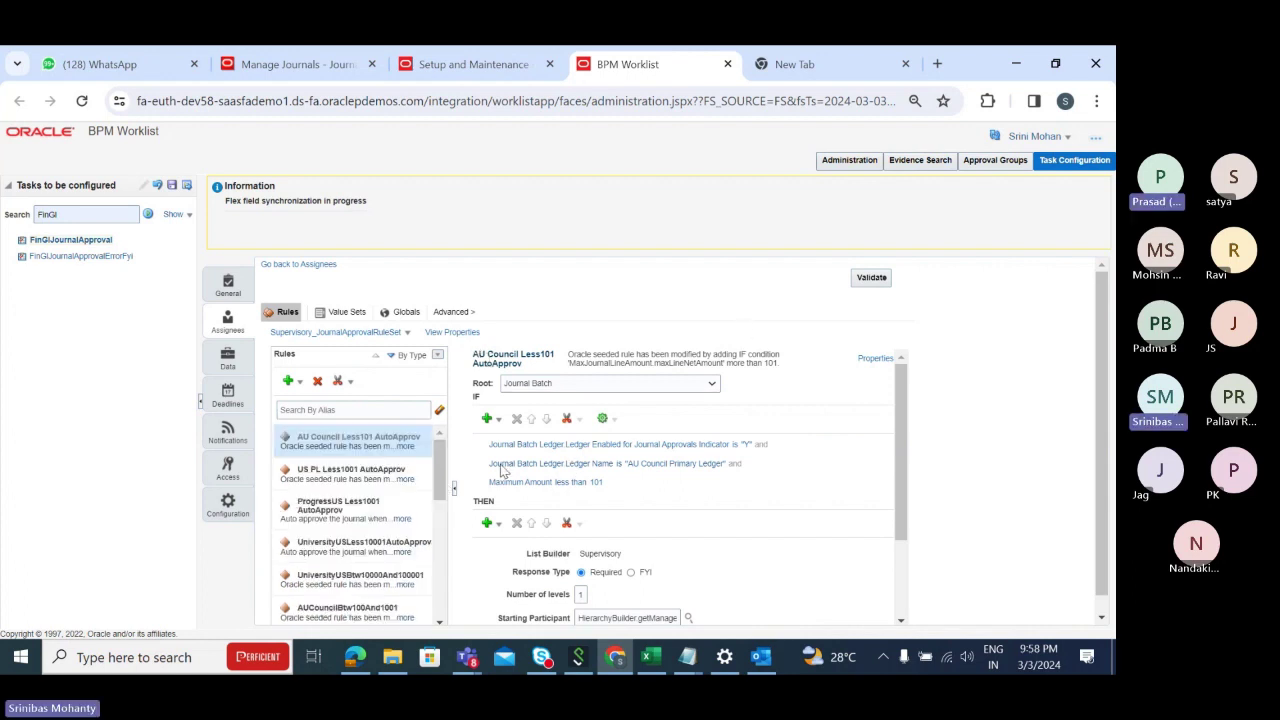
scroll(445, 457, "down", 1)
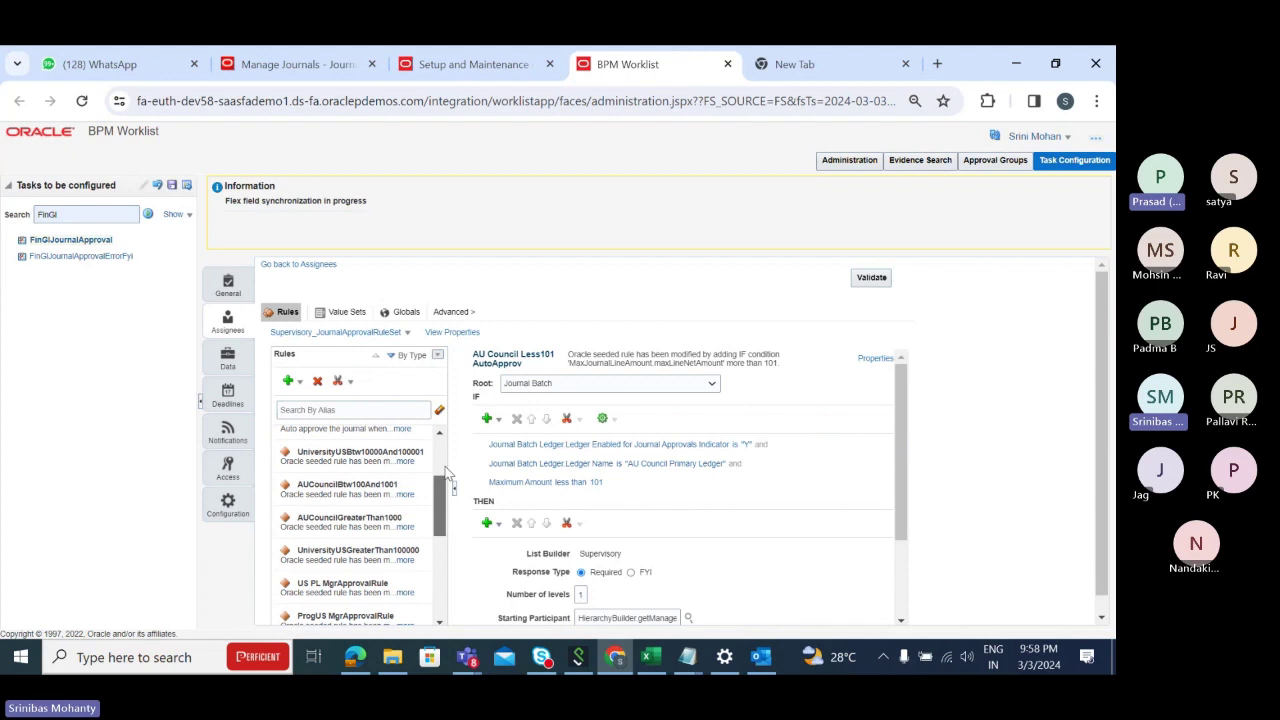
scroll(445, 457, "up", 1)
scroll(445, 457, "down", 1)
scroll(445, 457, "up", 1)
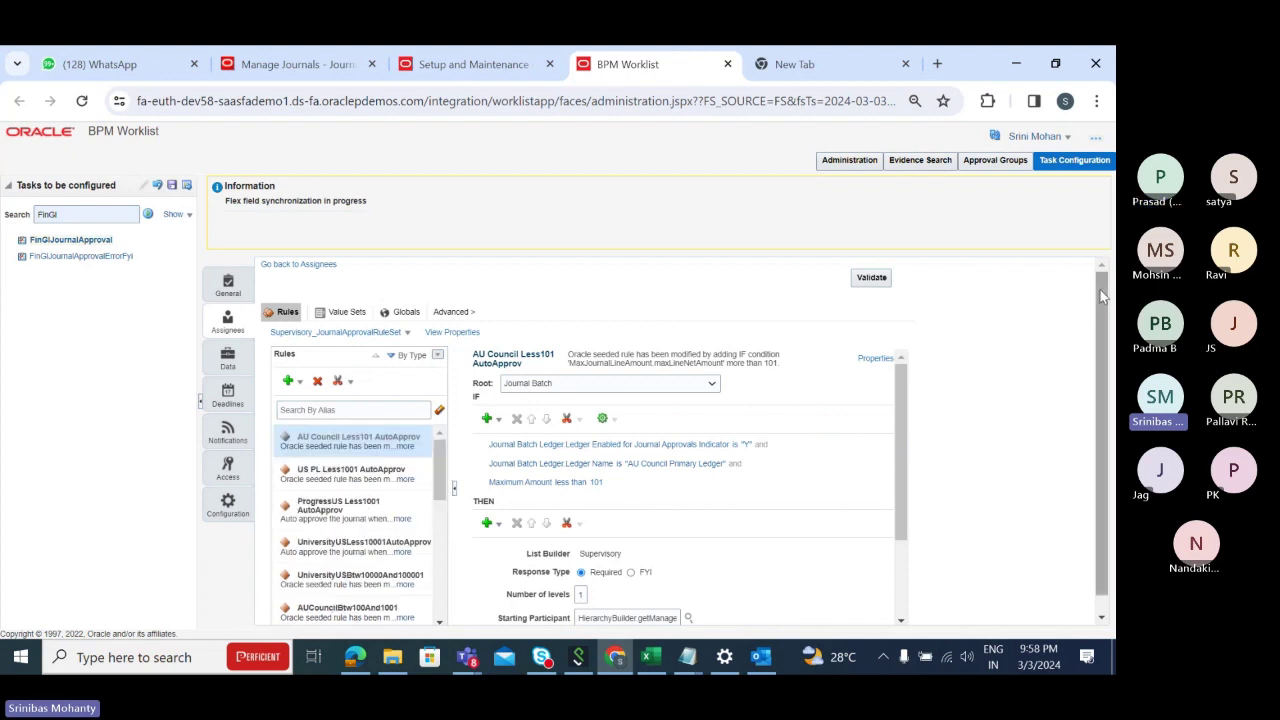
scroll(620, 400, "down", 1)
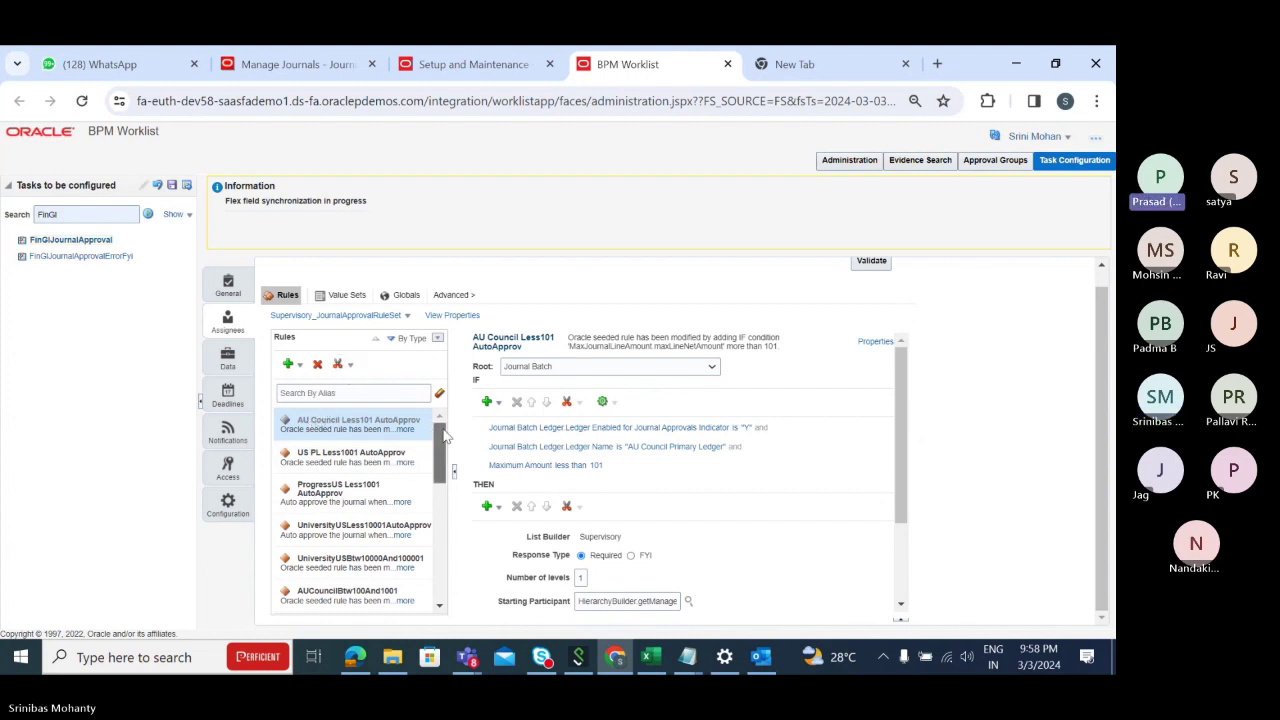
scroll(445, 435, "down", 1)
scroll(445, 435, "up", 1)
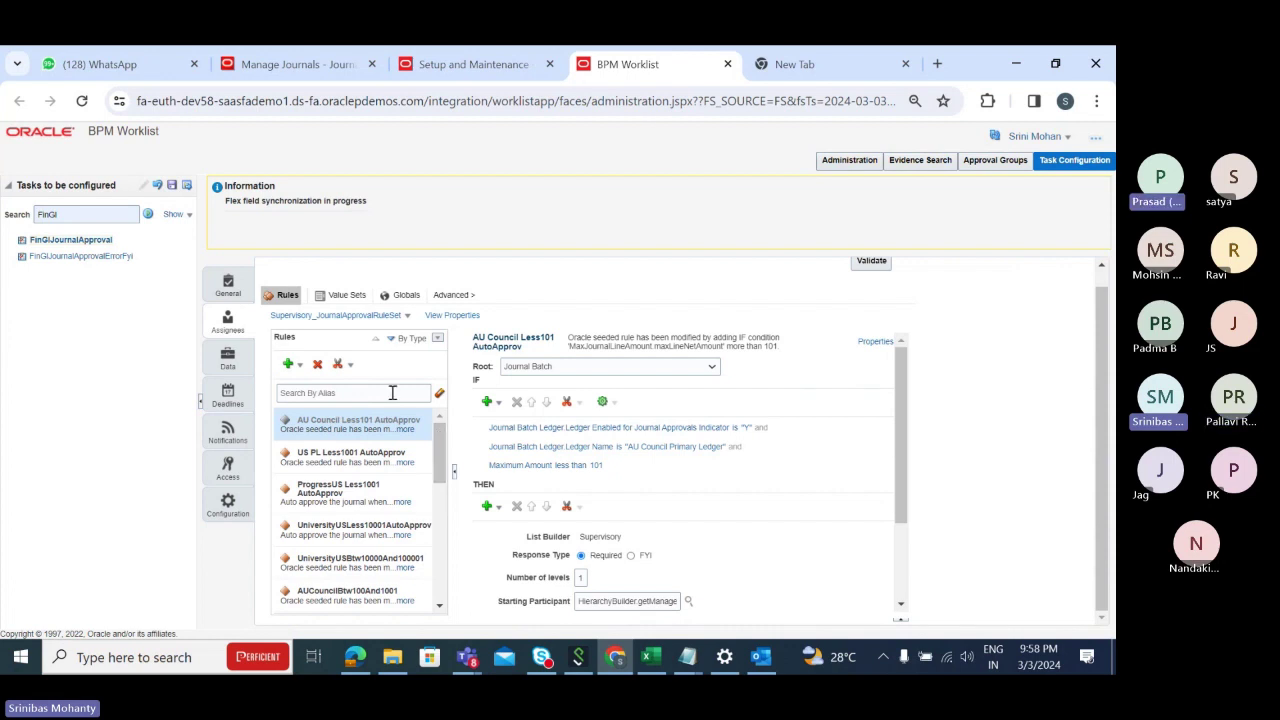
Examine the conditions of the TATA PL Less101 AutoApprov rule near the end of the rule list
left_click_drag(442, 444, 441, 592)
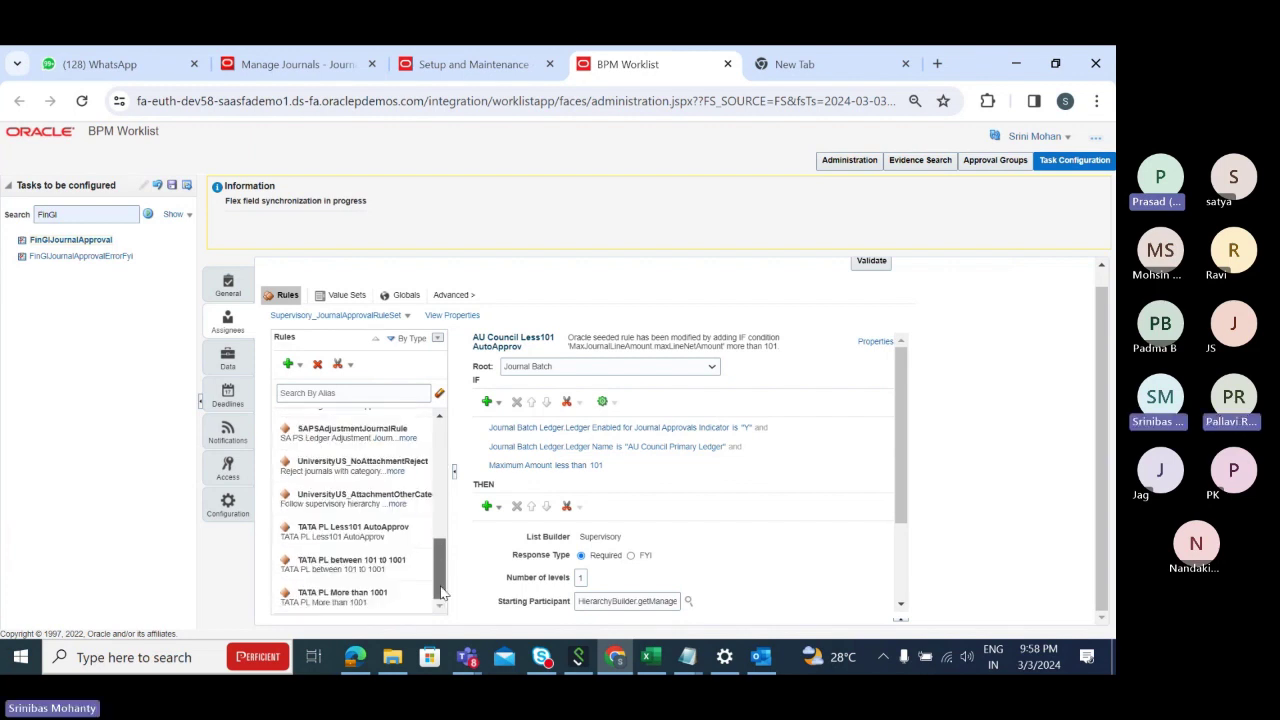
left_click(347, 532)
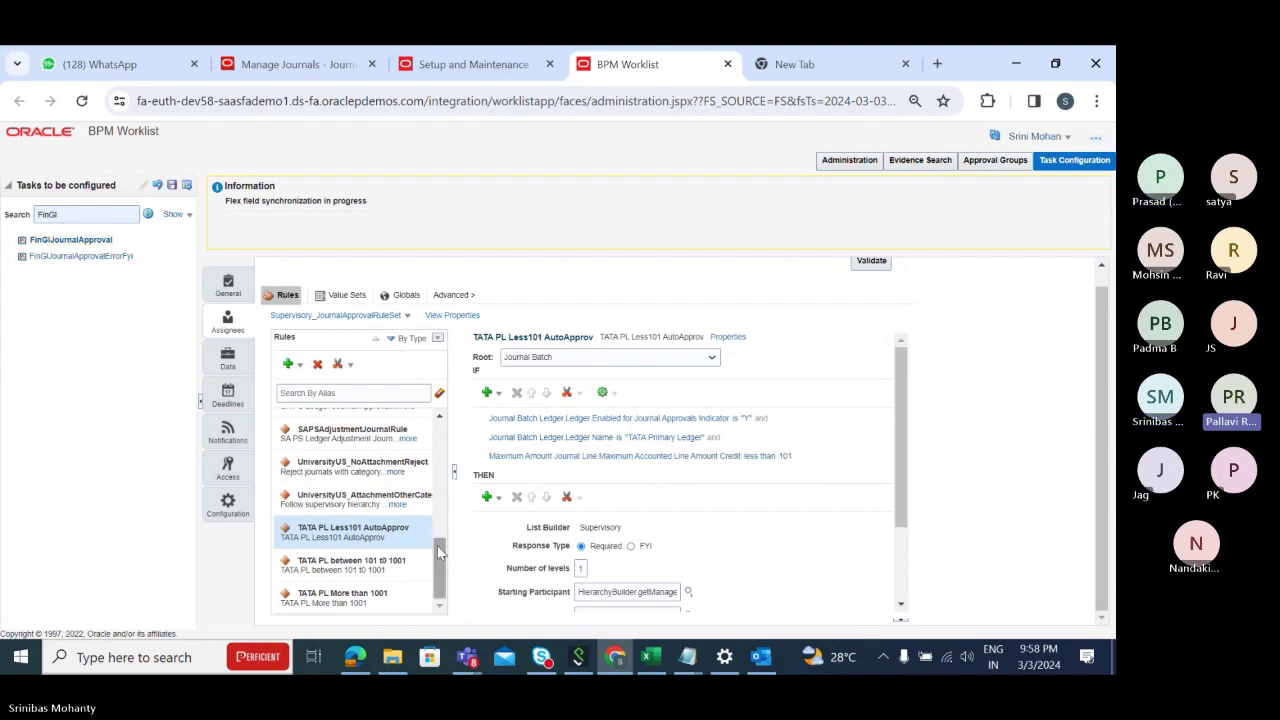
left_click_drag(440, 560, 436, 388)
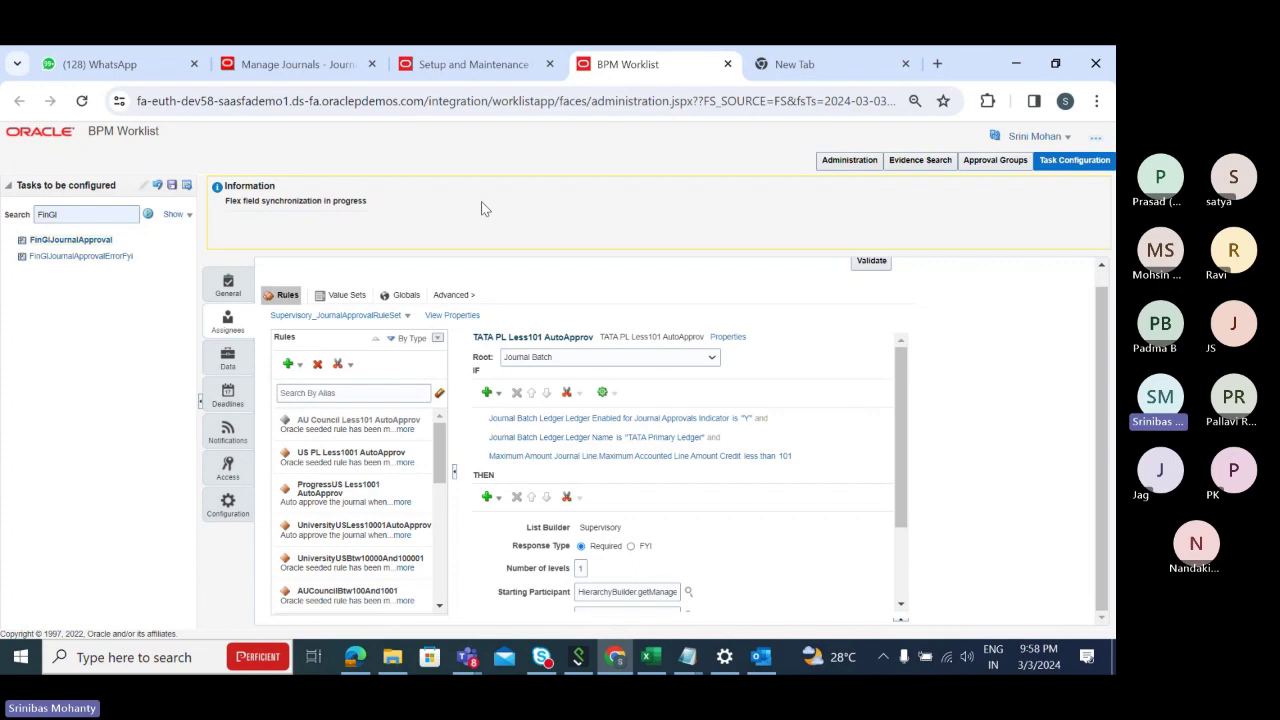
left_click_drag(439, 450, 408, 600)
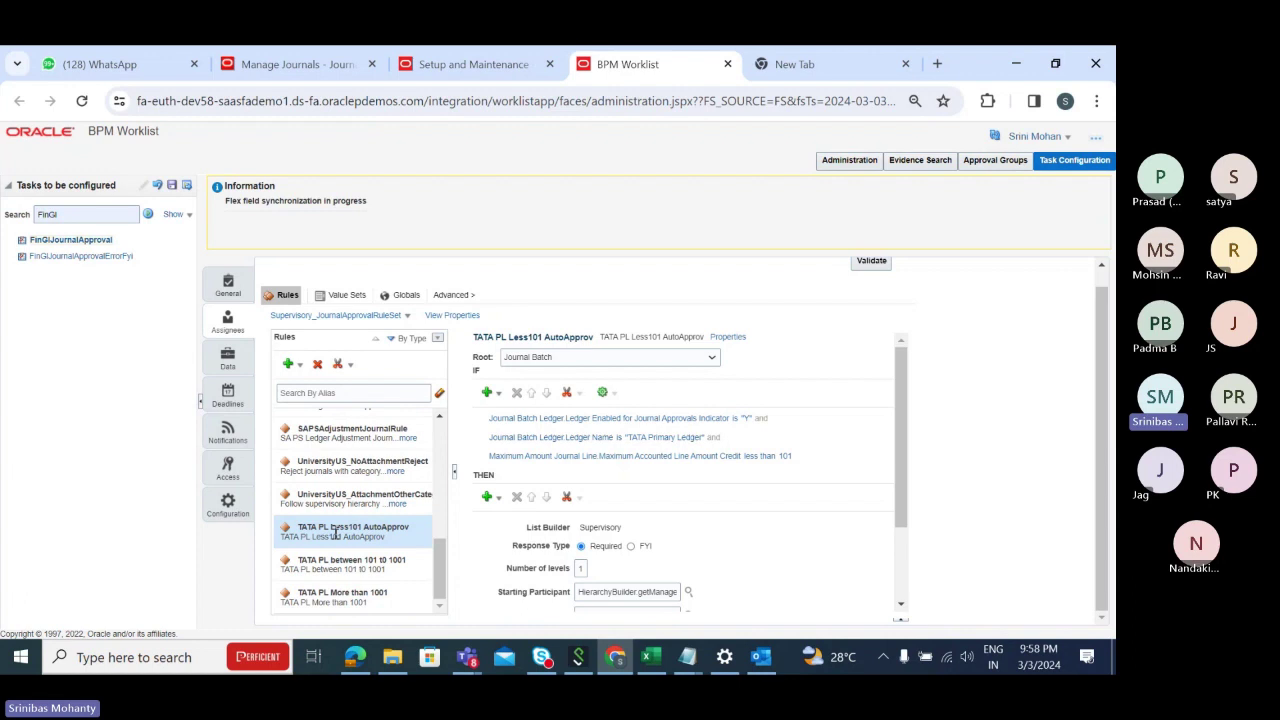
Switch to the Finance training workbook in Excel, review the auto-approval line in row 72, and return to BPM Worklist
left_click(650, 657)
left_click(559, 450)
left_click_drag(275, 384, 665, 385)
left_click(526, 386)
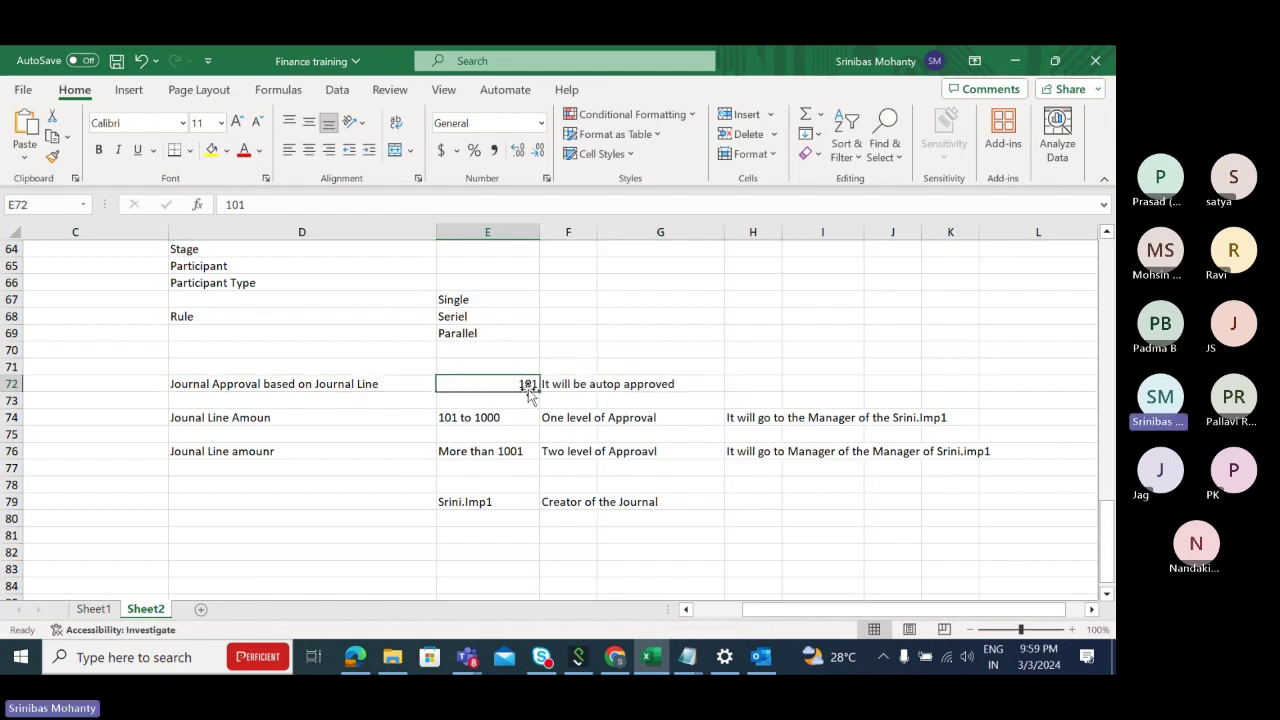
left_click(585, 385)
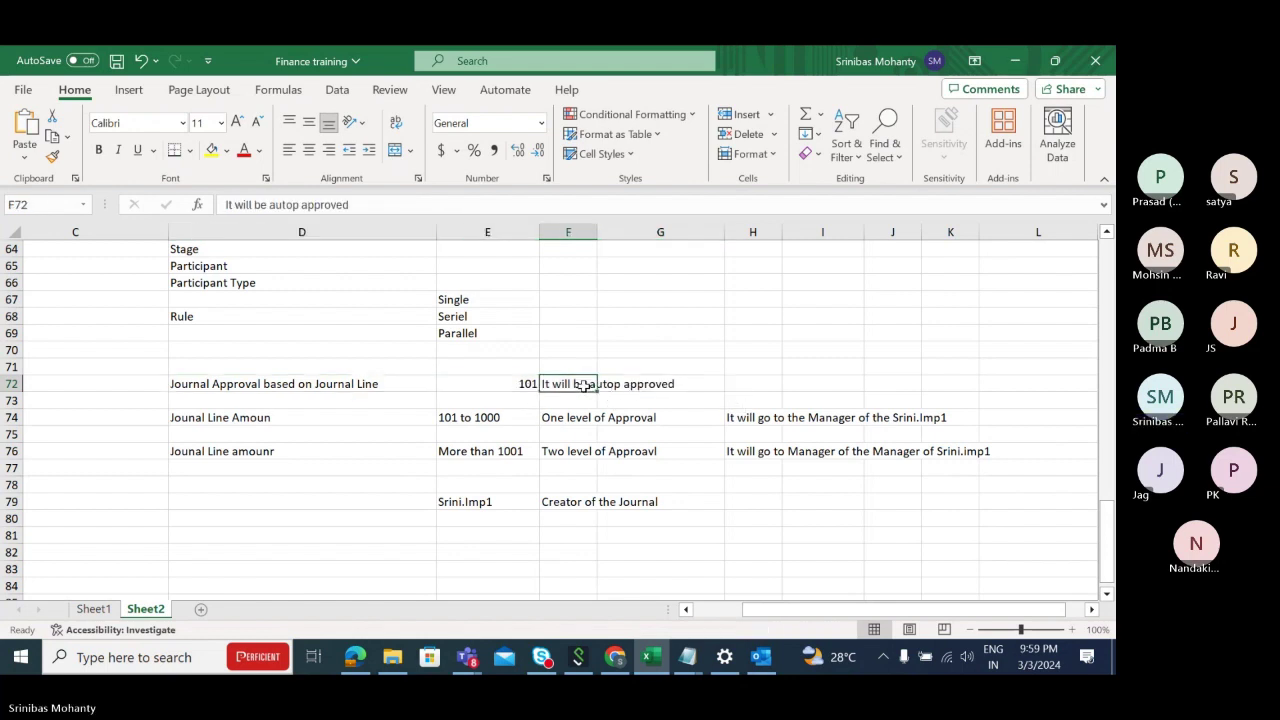
key("alt+Tab")
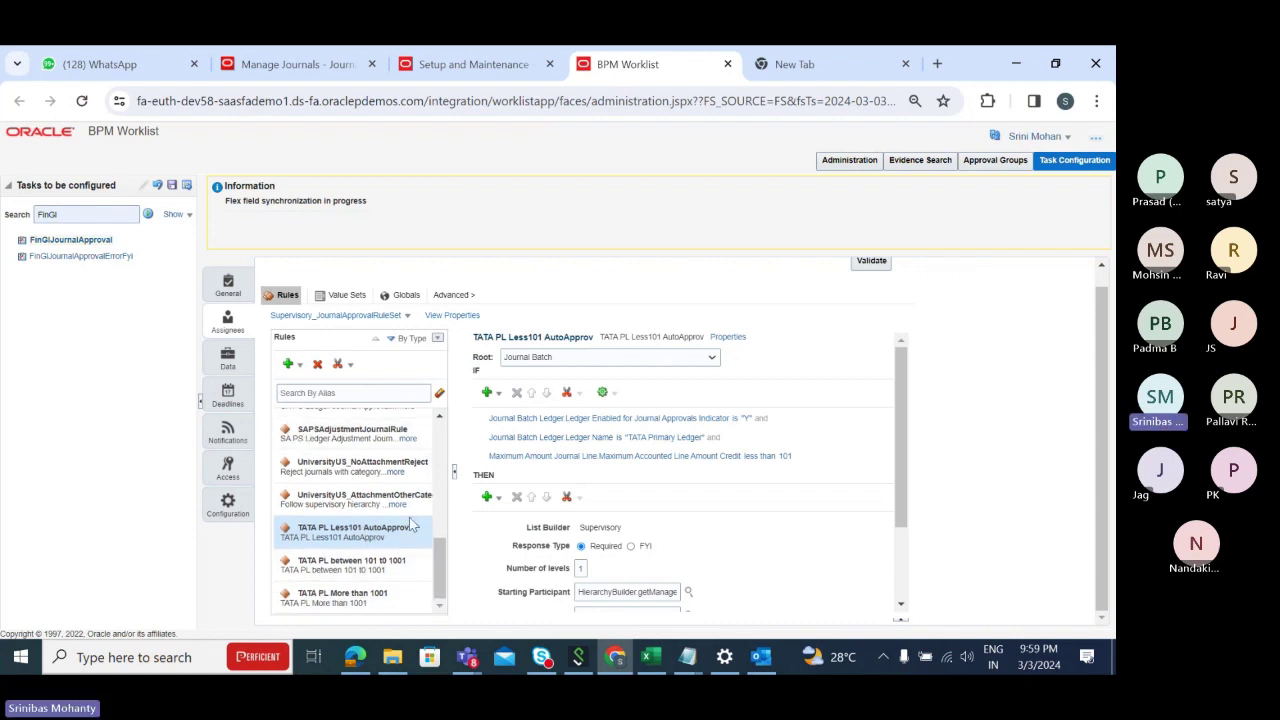
Add a new general rule to Supervisory_JournalApprovalRuleSet and locate it in the rule list
left_click_drag(439, 565, 434, 342)
scroll(380, 430, "down", 3)
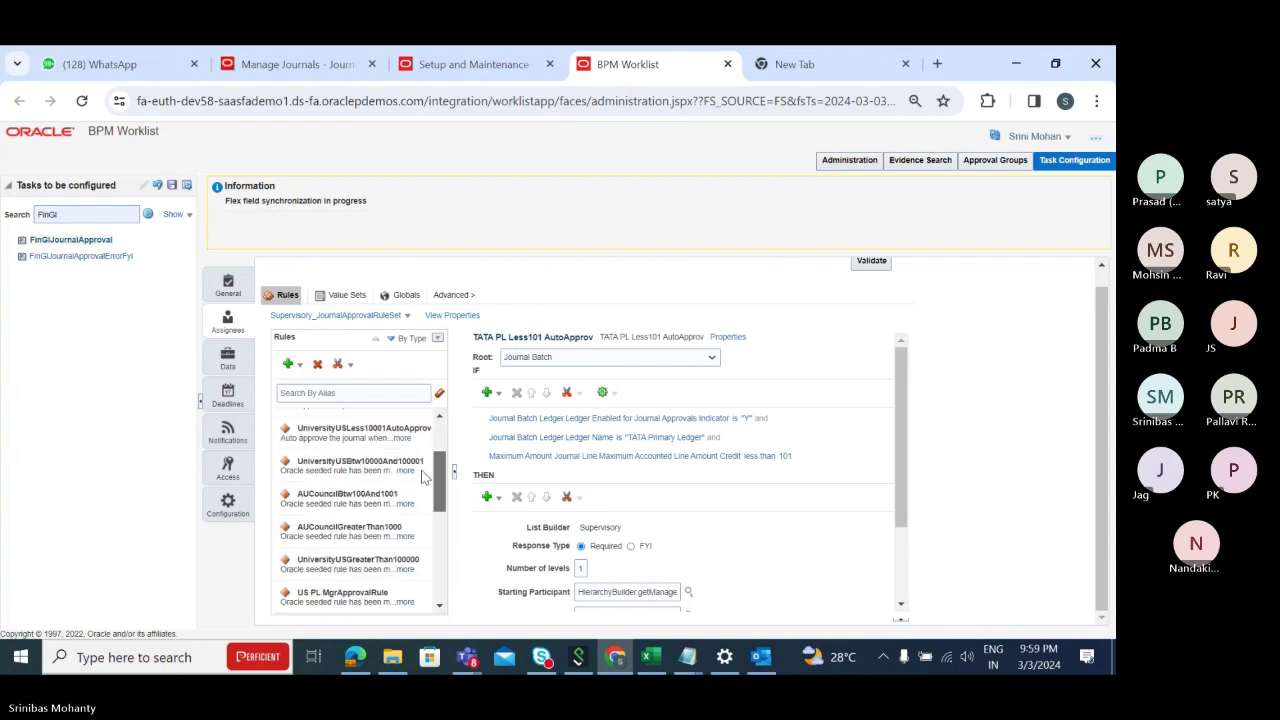
left_click(300, 368)
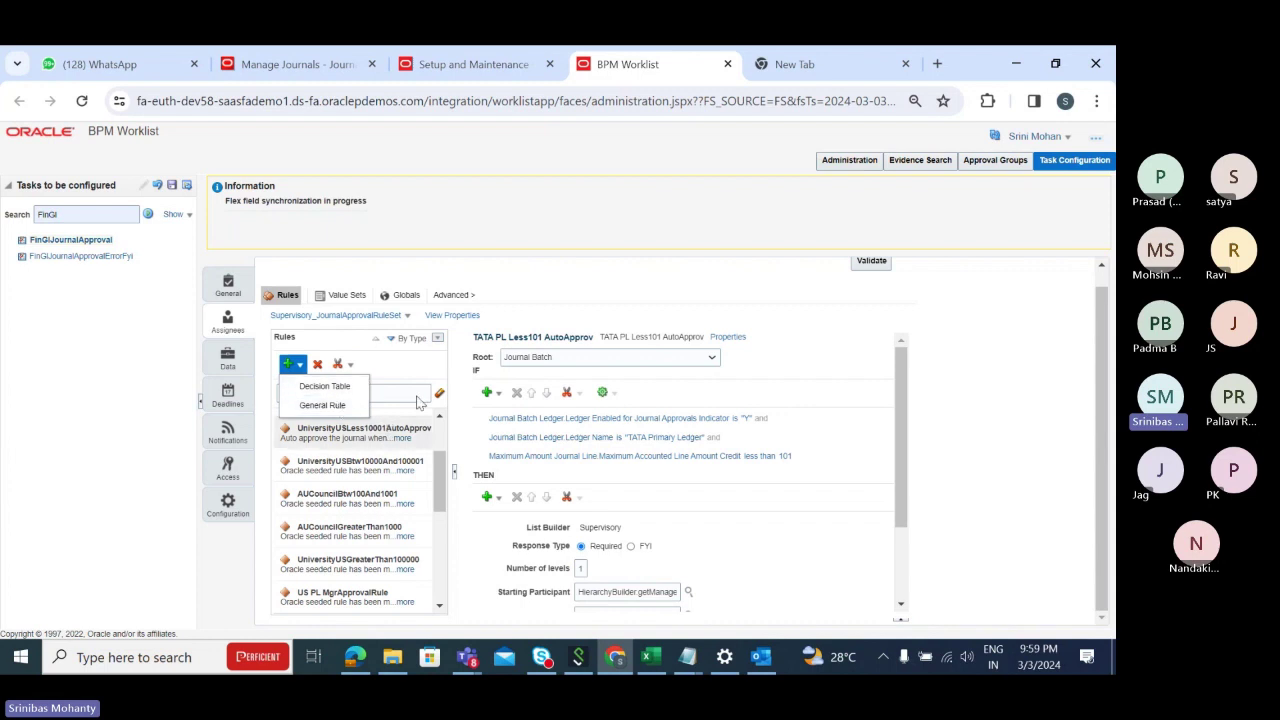
left_click(307, 378)
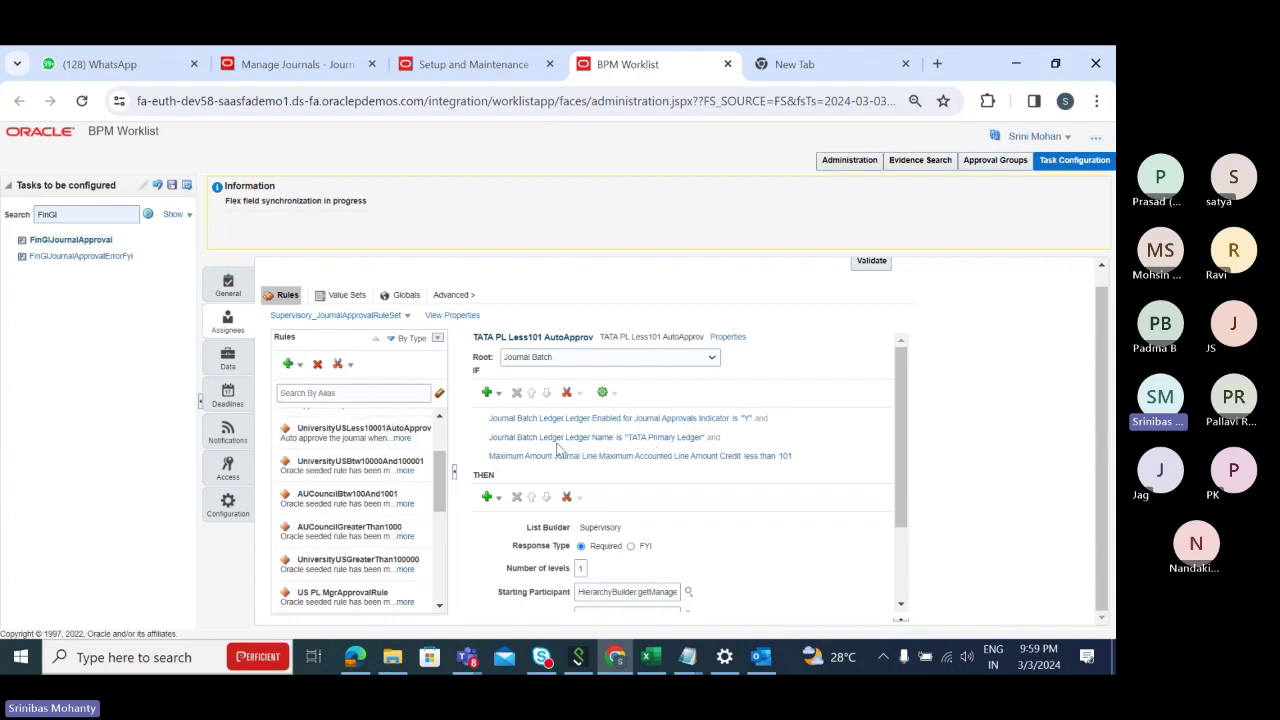
left_click(295, 365)
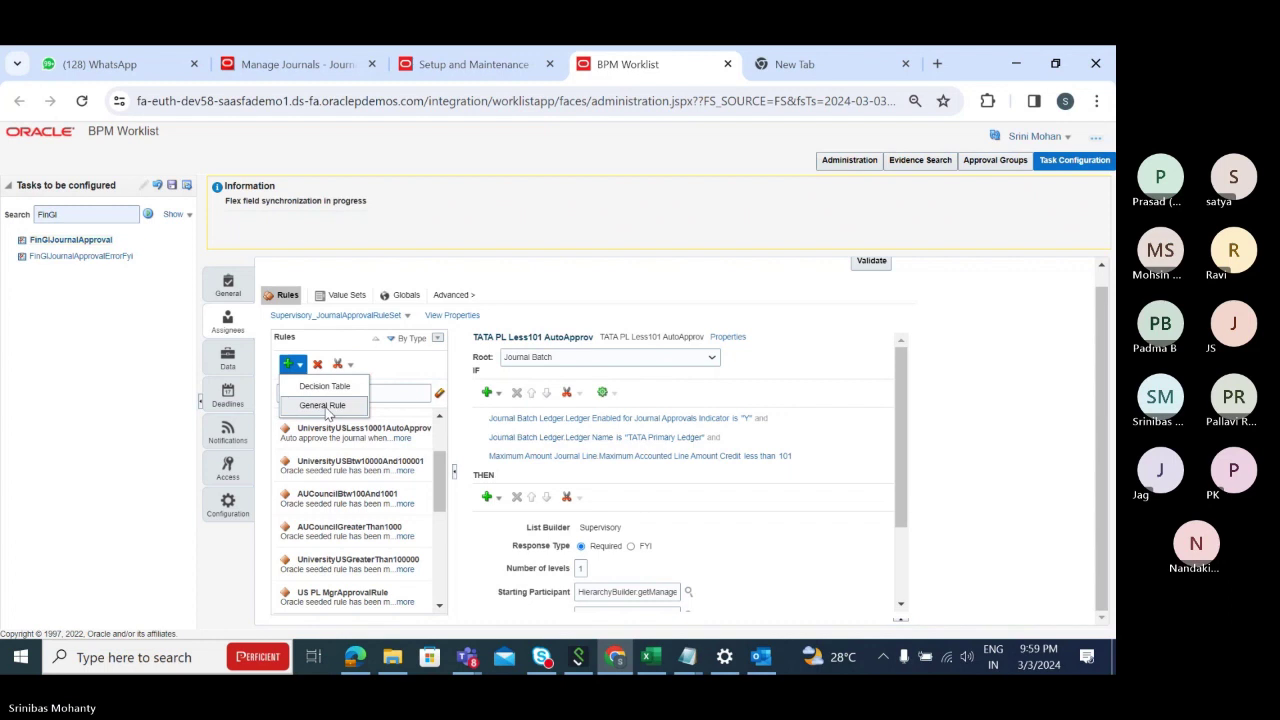
left_click(324, 406)
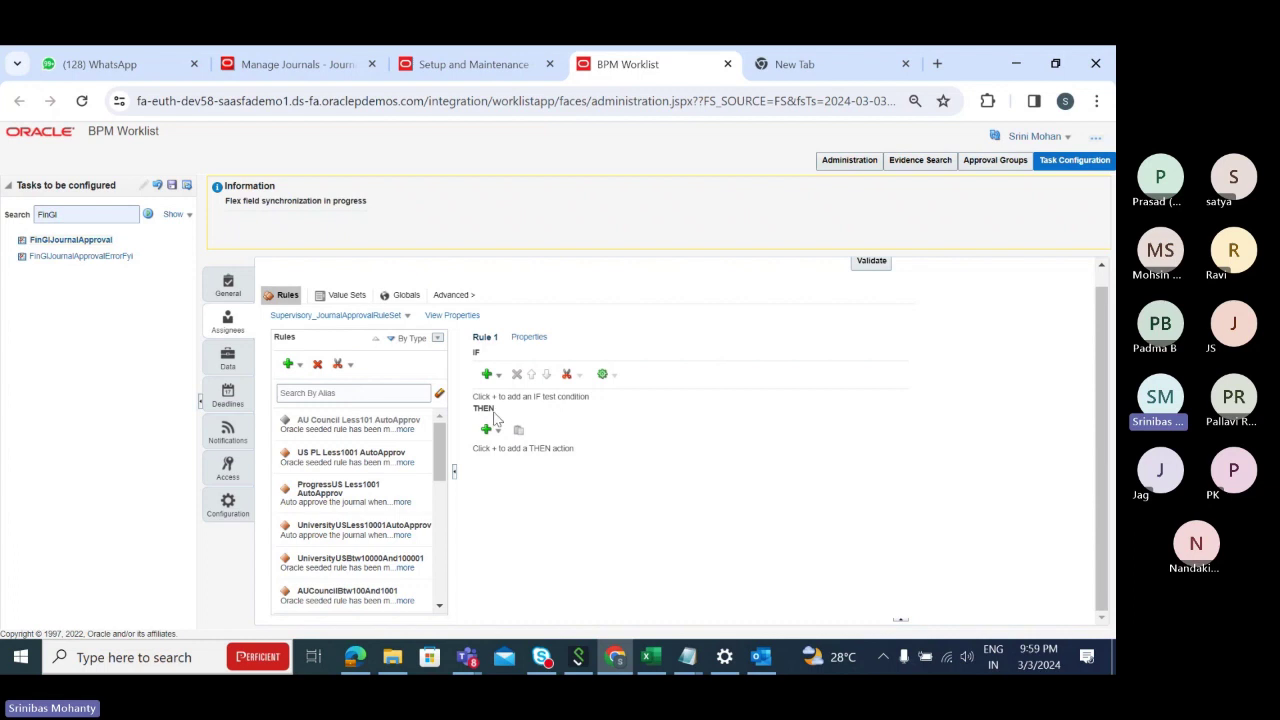
scroll(543, 451, "up", 1)
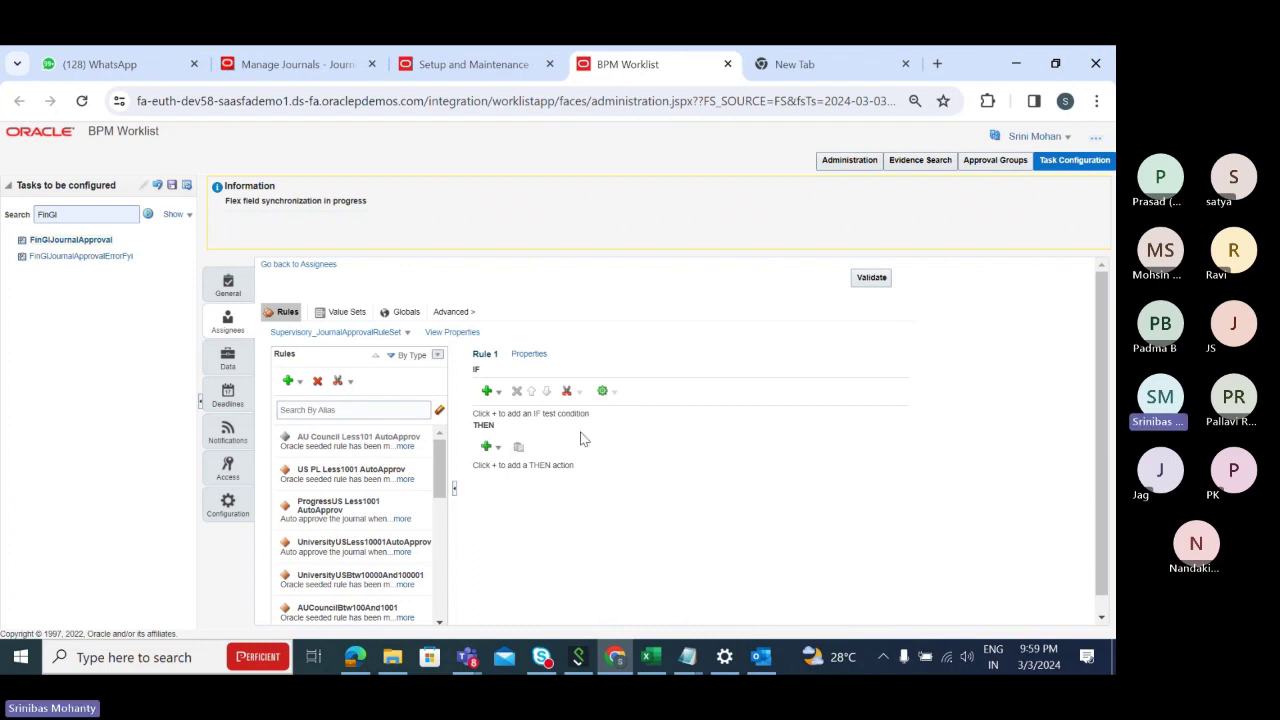
left_click_drag(444, 463, 437, 625)
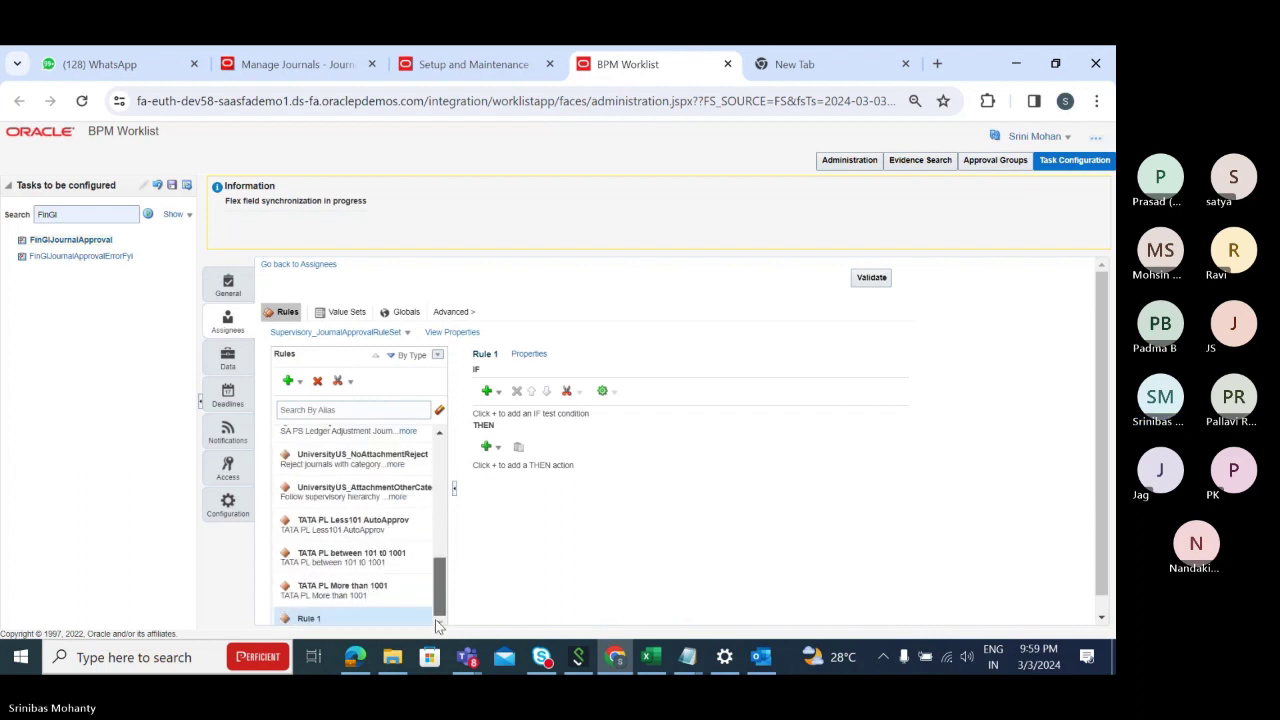
Duplicate the AU Council Less101 AutoApprov rule by copying and pasting it within the rule set
left_click(343, 449)
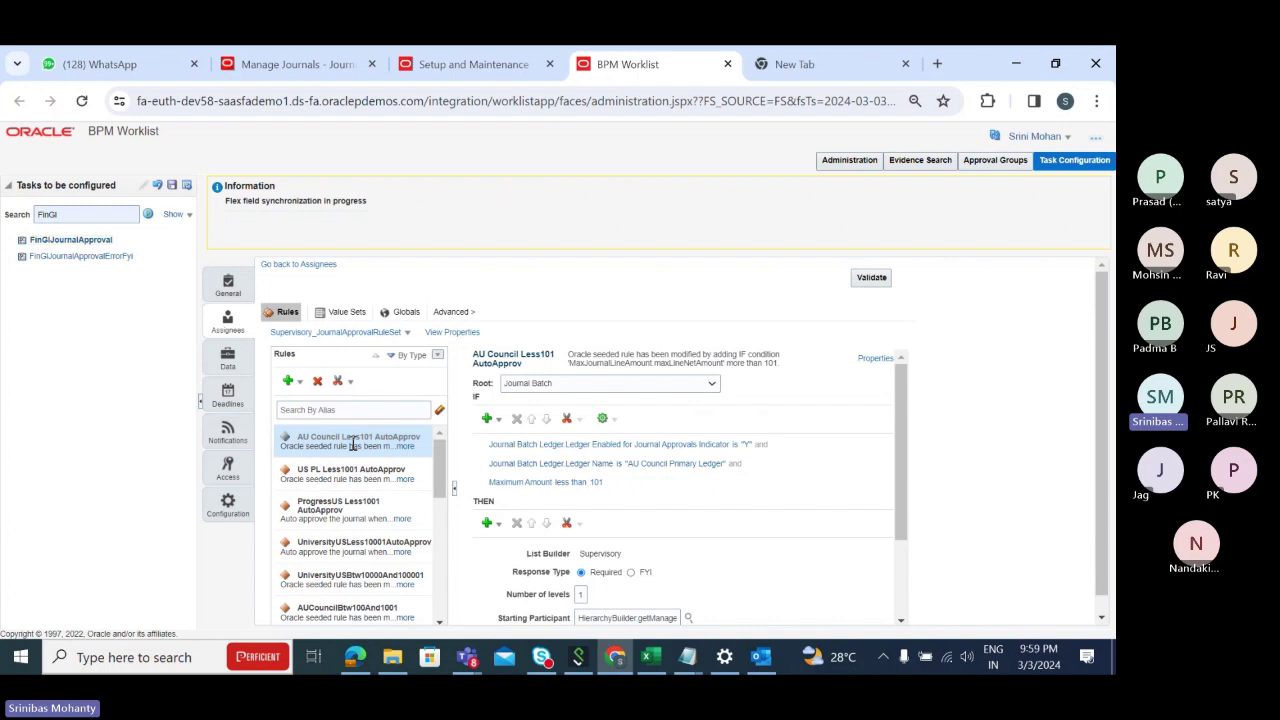
left_click(345, 381)
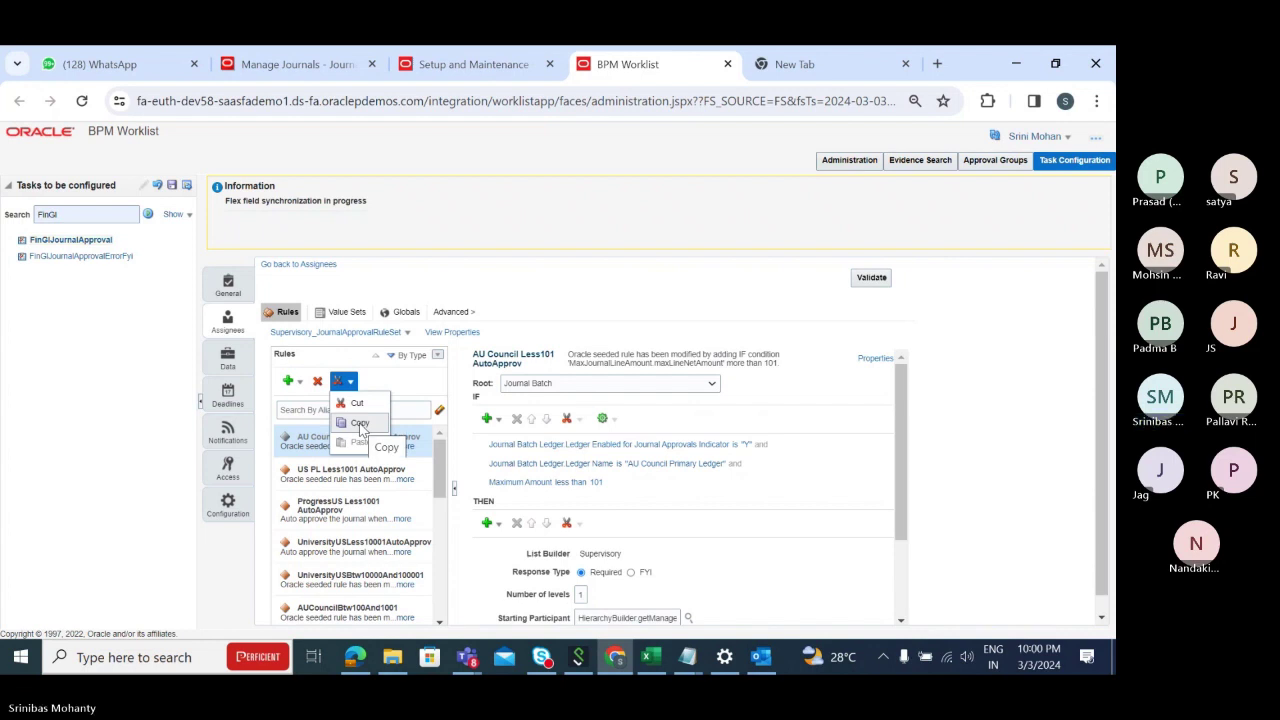
left_click(362, 425)
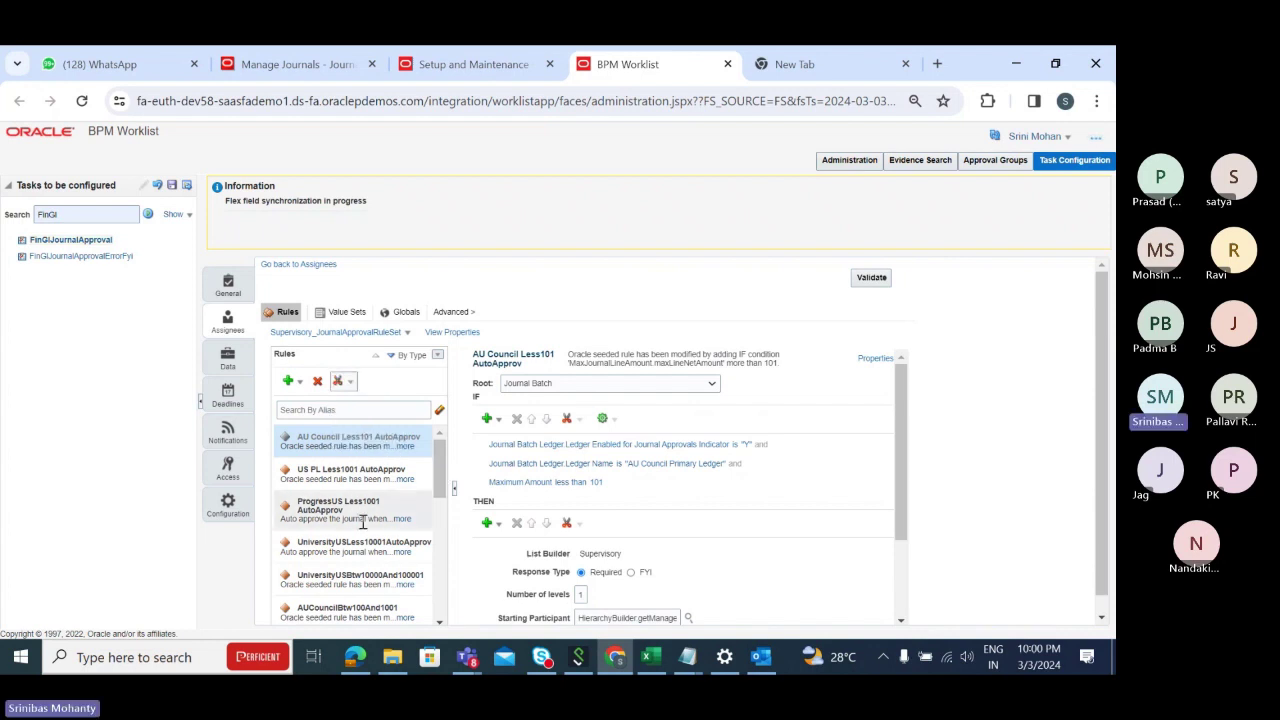
left_click(351, 383)
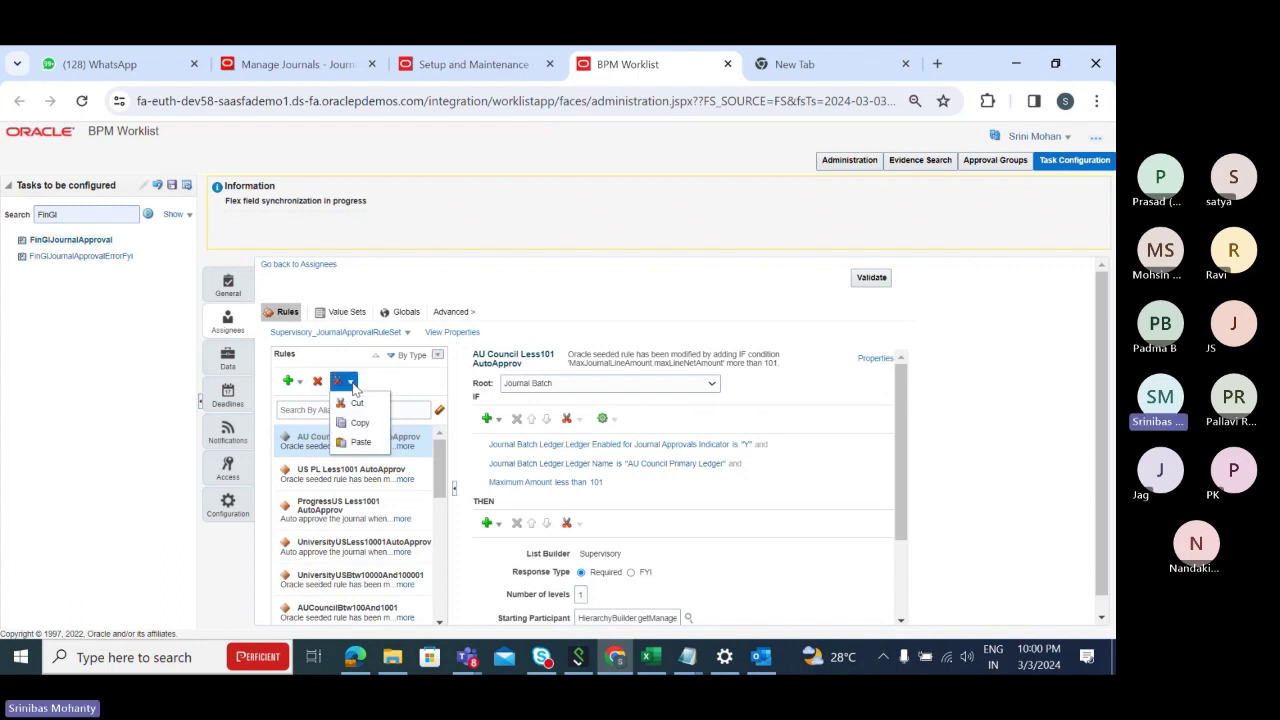
left_click(365, 443)
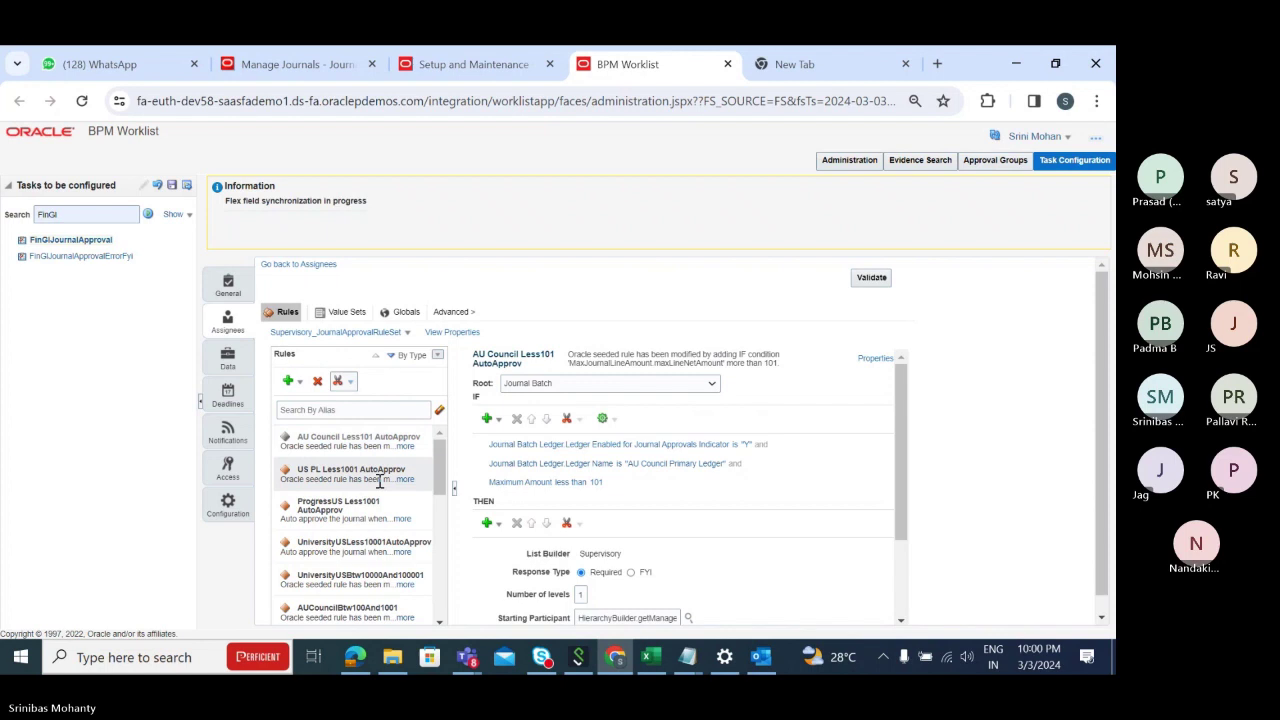
scroll(381, 481, "down", 5)
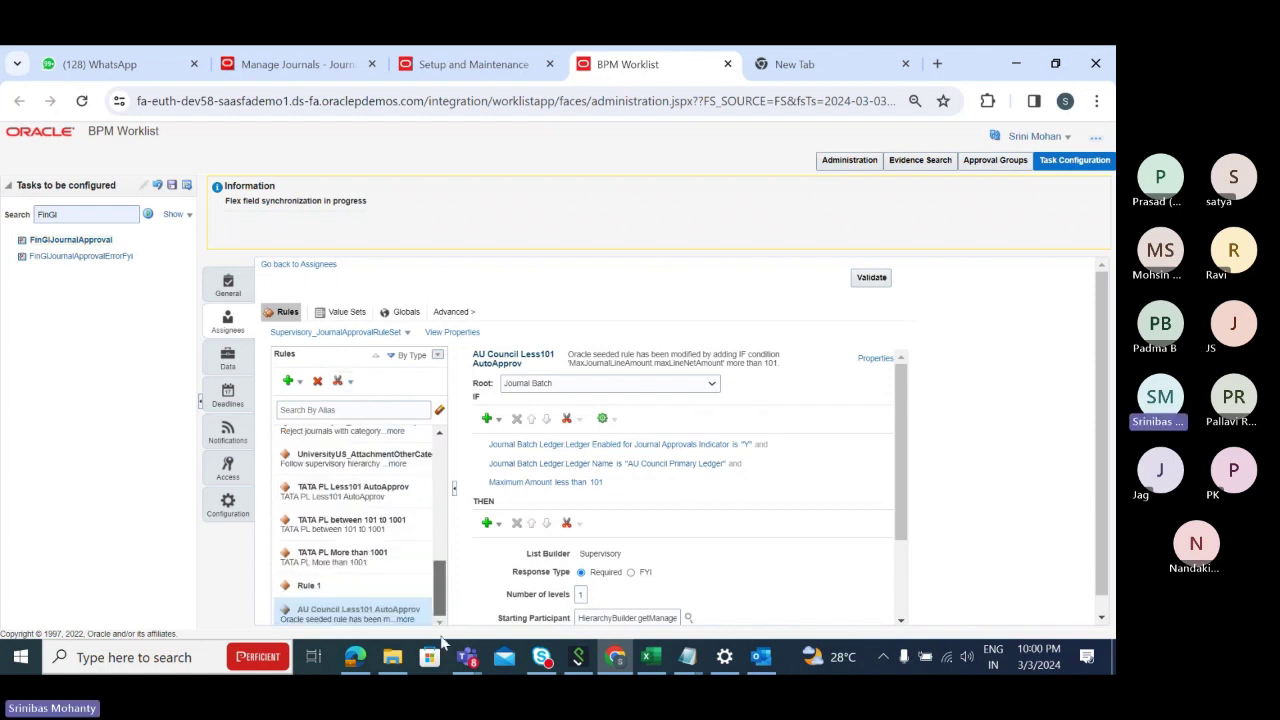
Examine the name, description and Active option in the properties of the pasted AU Council Less101 AutoApprov rule
scroll(372, 625, "down", 1)
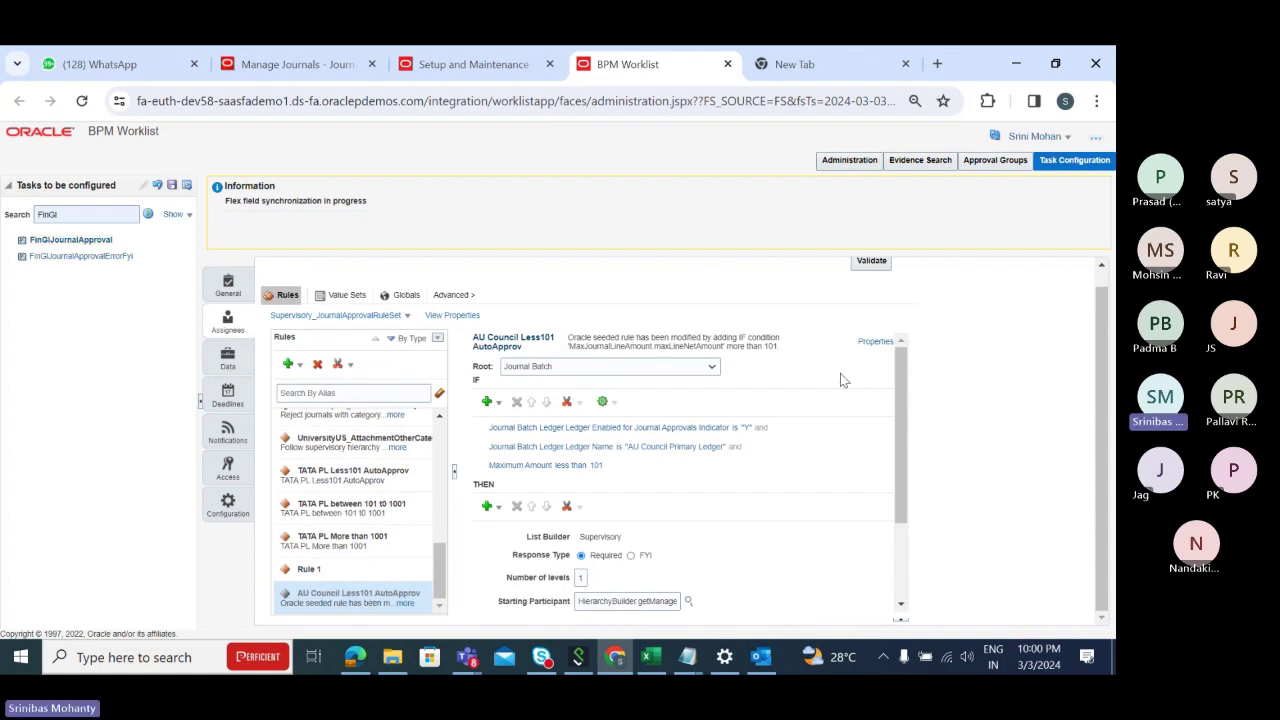
scroll(796, 374, "up", 1)
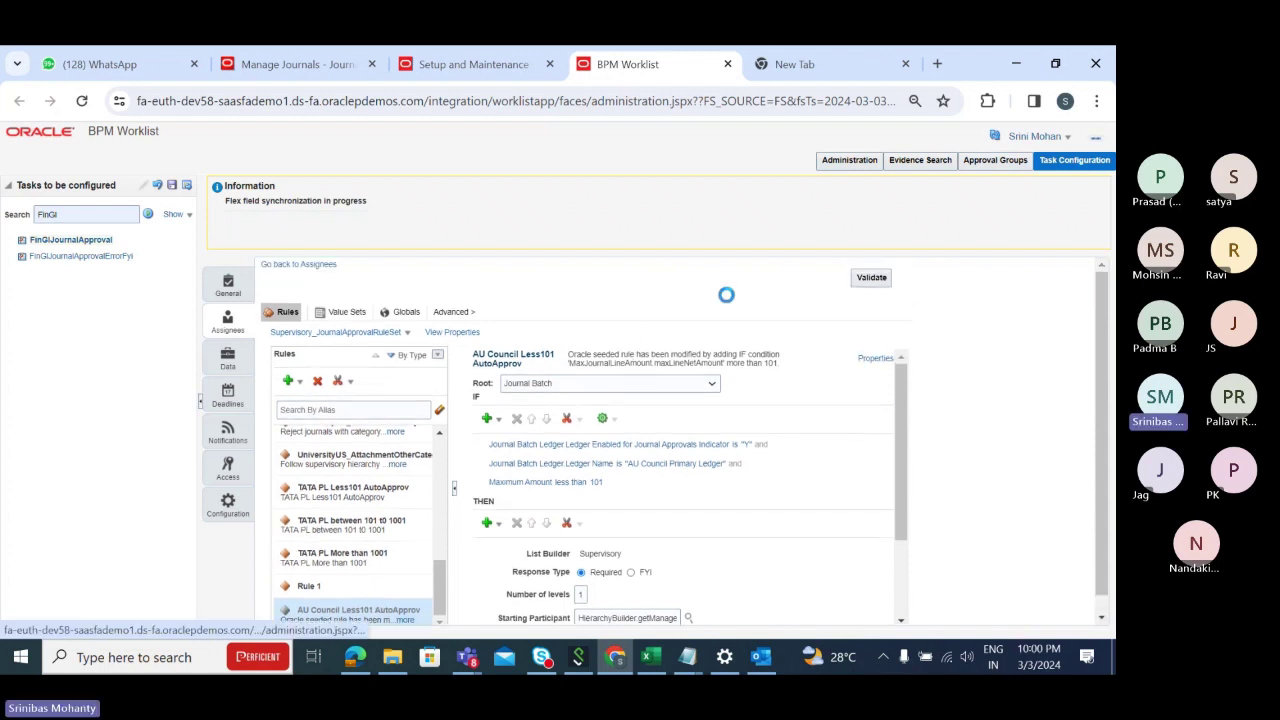
left_click(732, 340)
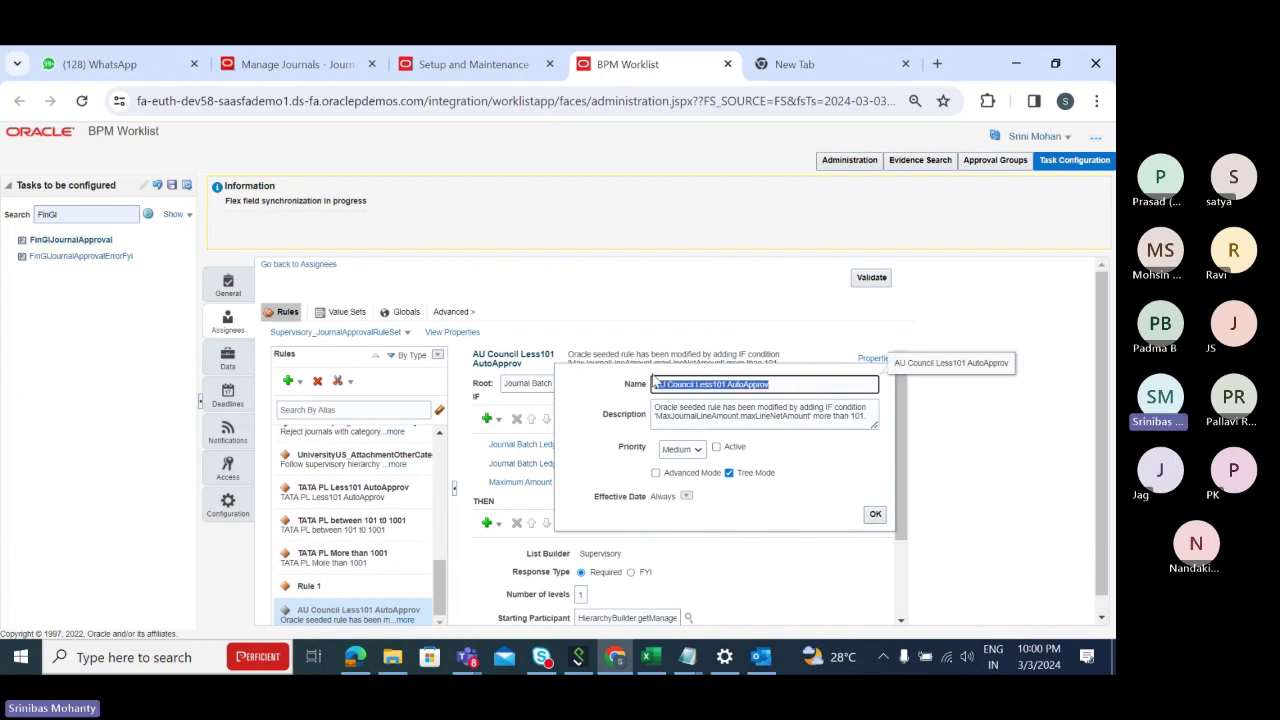
left_click_drag(658, 414, 866, 419)
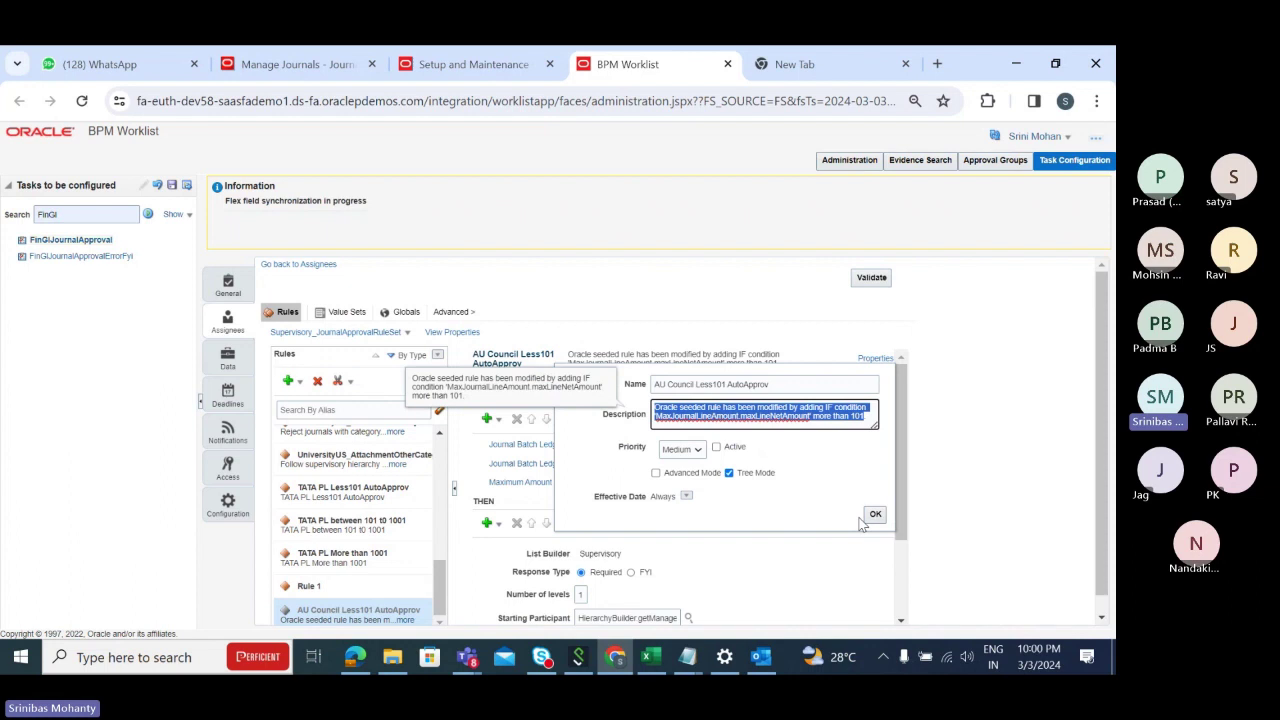
left_click(824, 467)
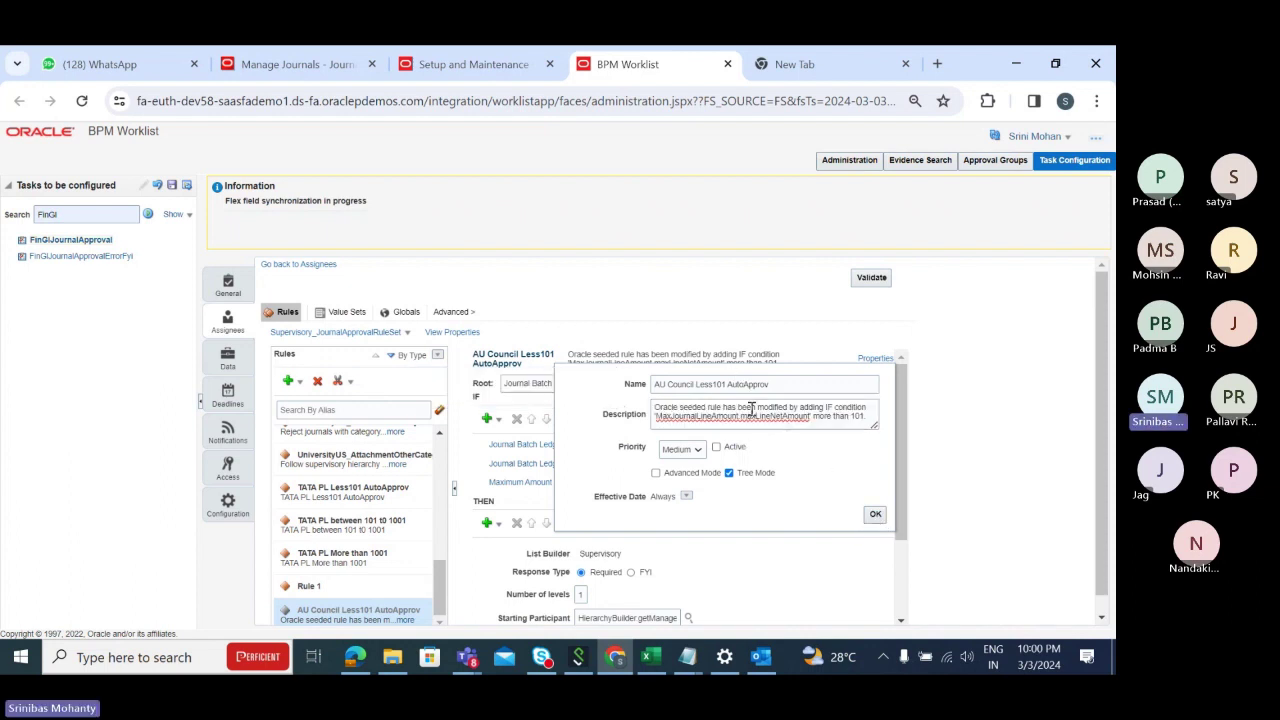
left_click(717, 447)
left_click(716, 448)
left_click(876, 515)
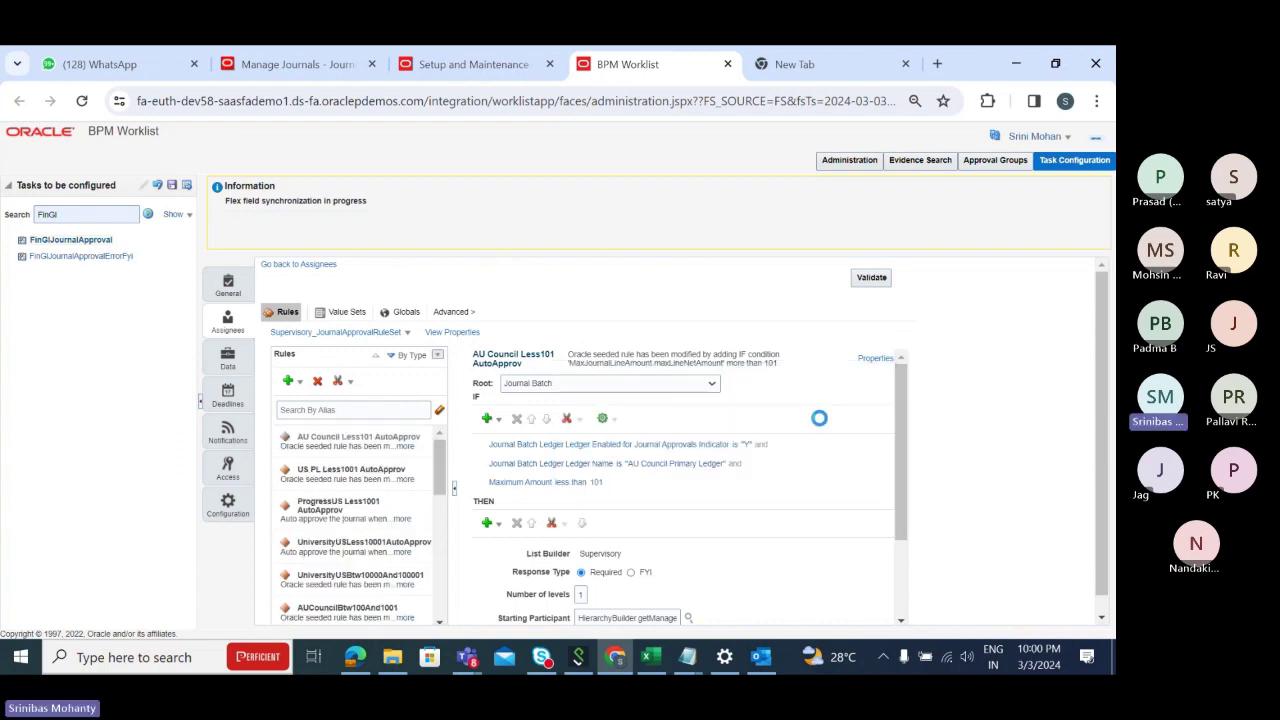
left_click_drag(441, 470, 445, 600)
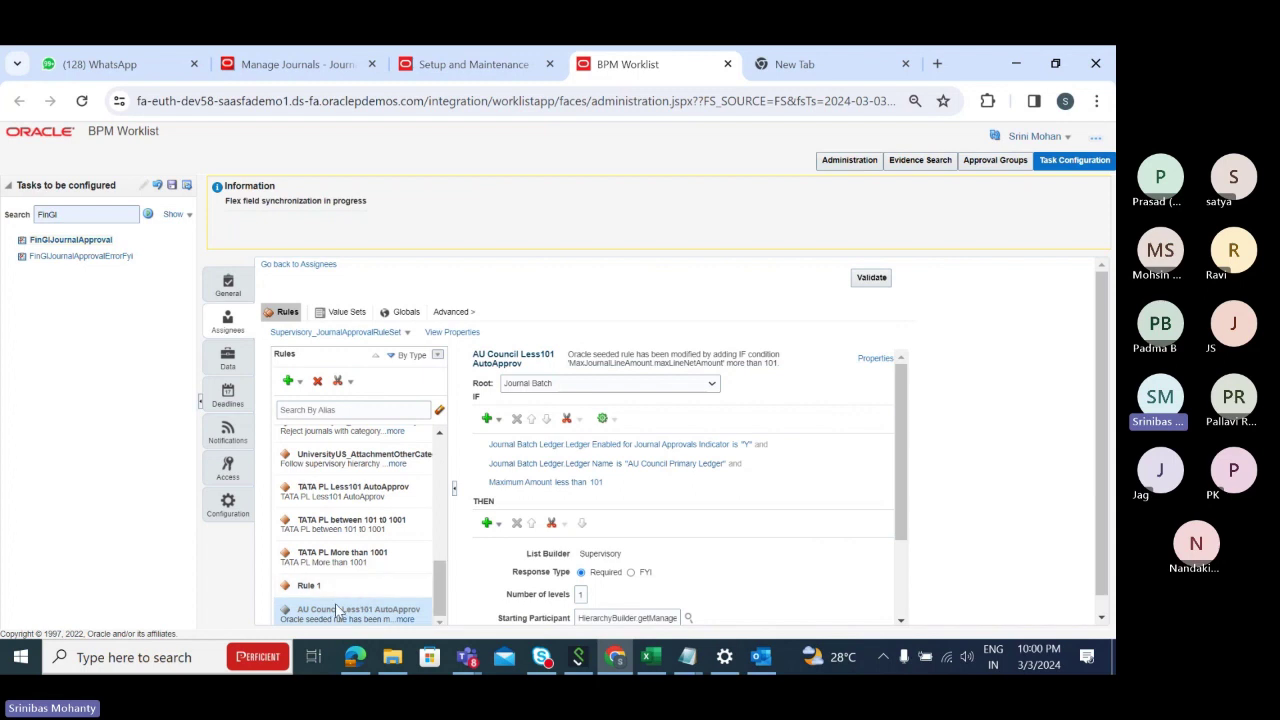
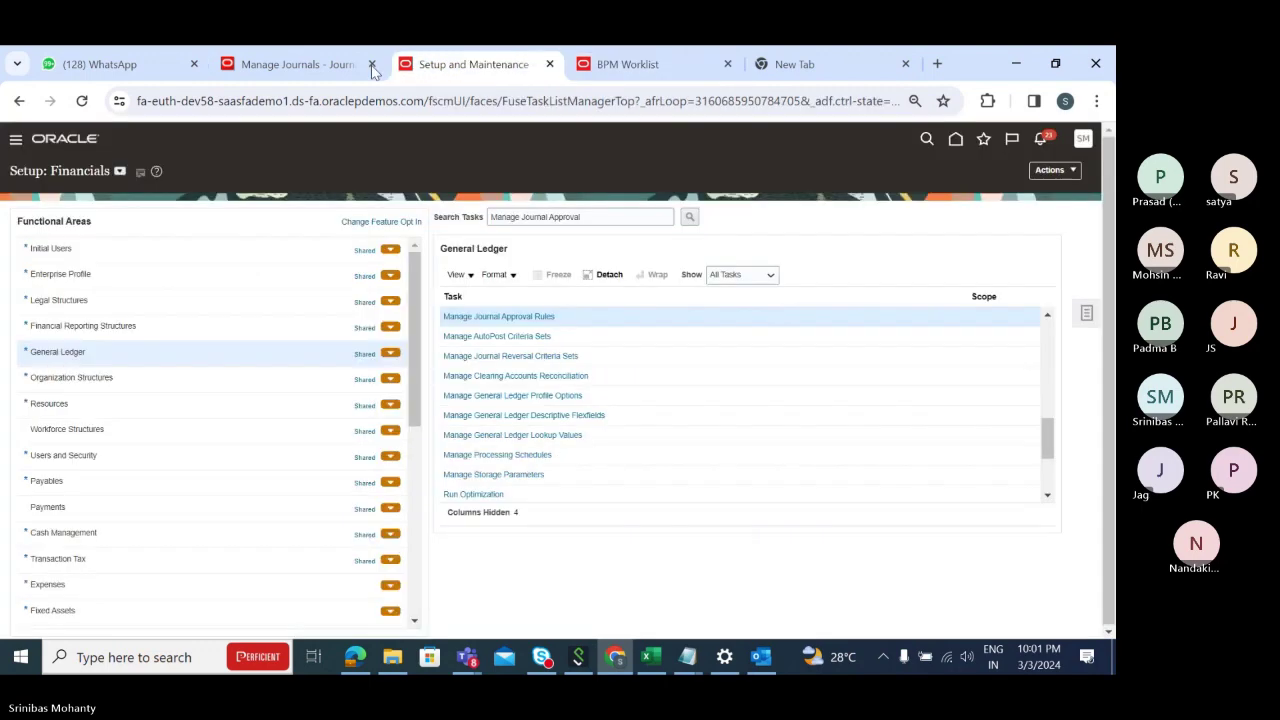
Leave the expired Manage Journals page and start a new journal from the General Accounting Journals work area
left_click(330, 66)
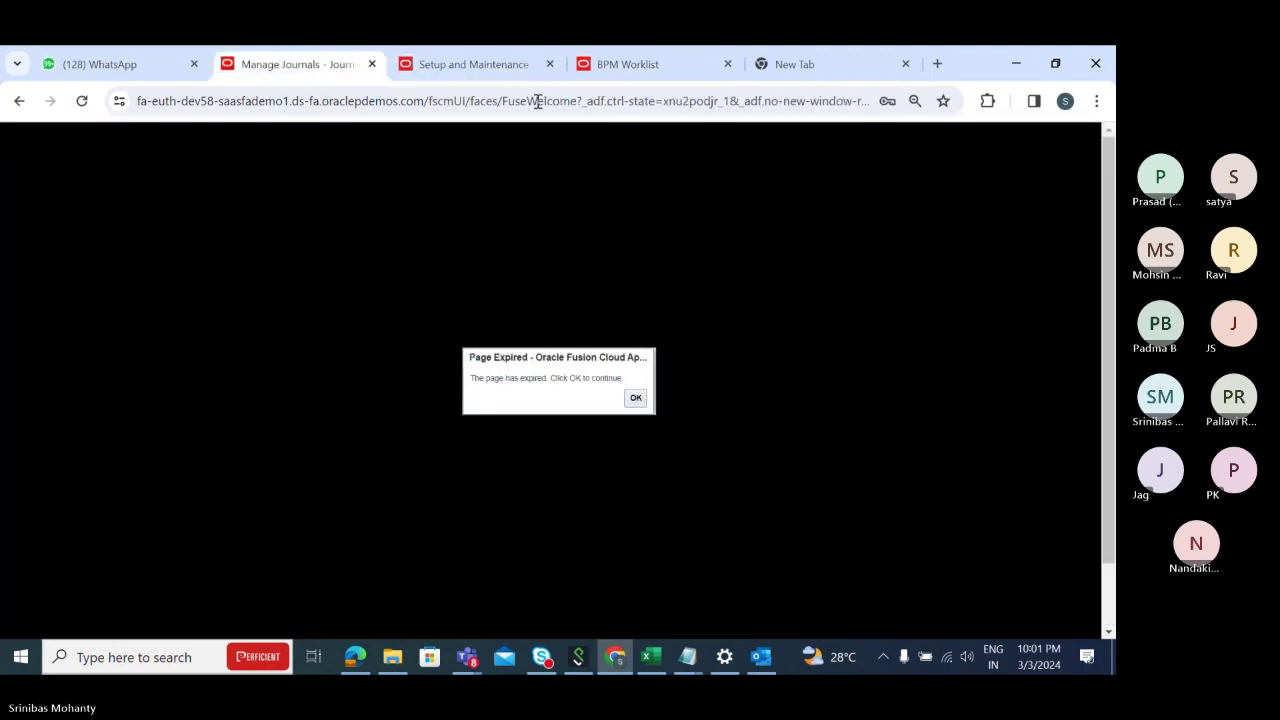
left_click(496, 68)
left_click(957, 142)
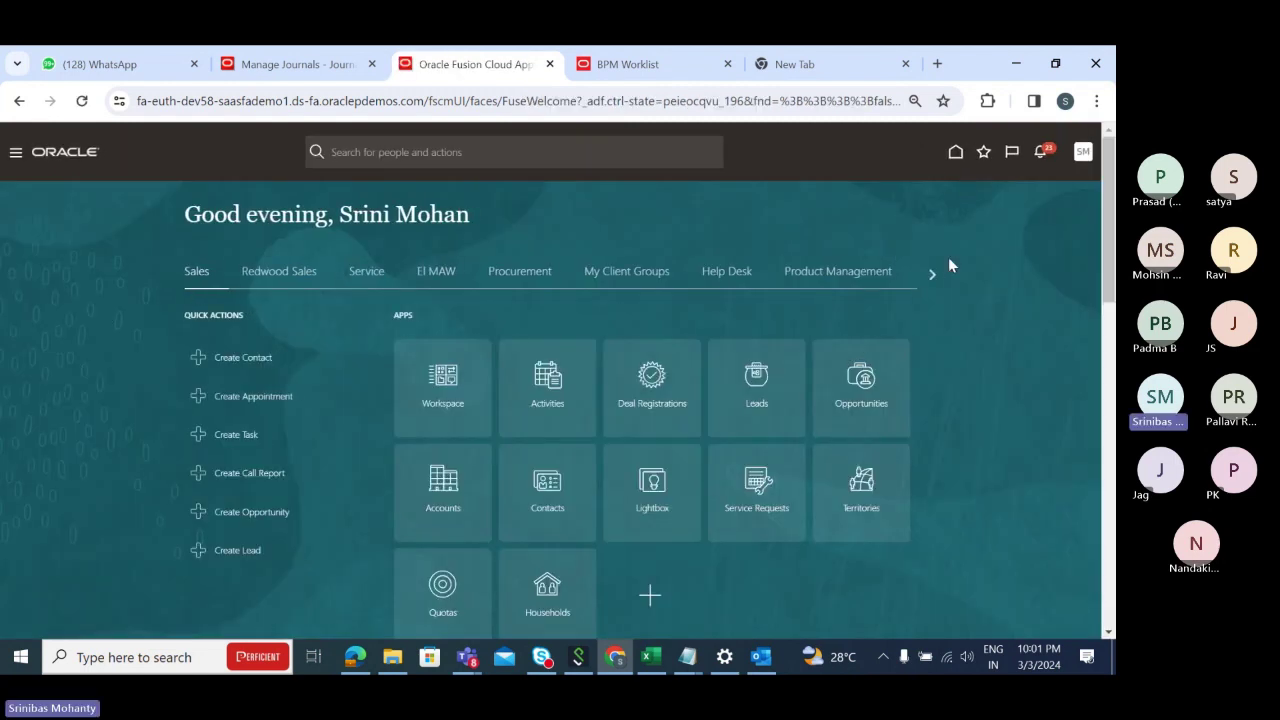
left_click(932, 274)
left_click(934, 274)
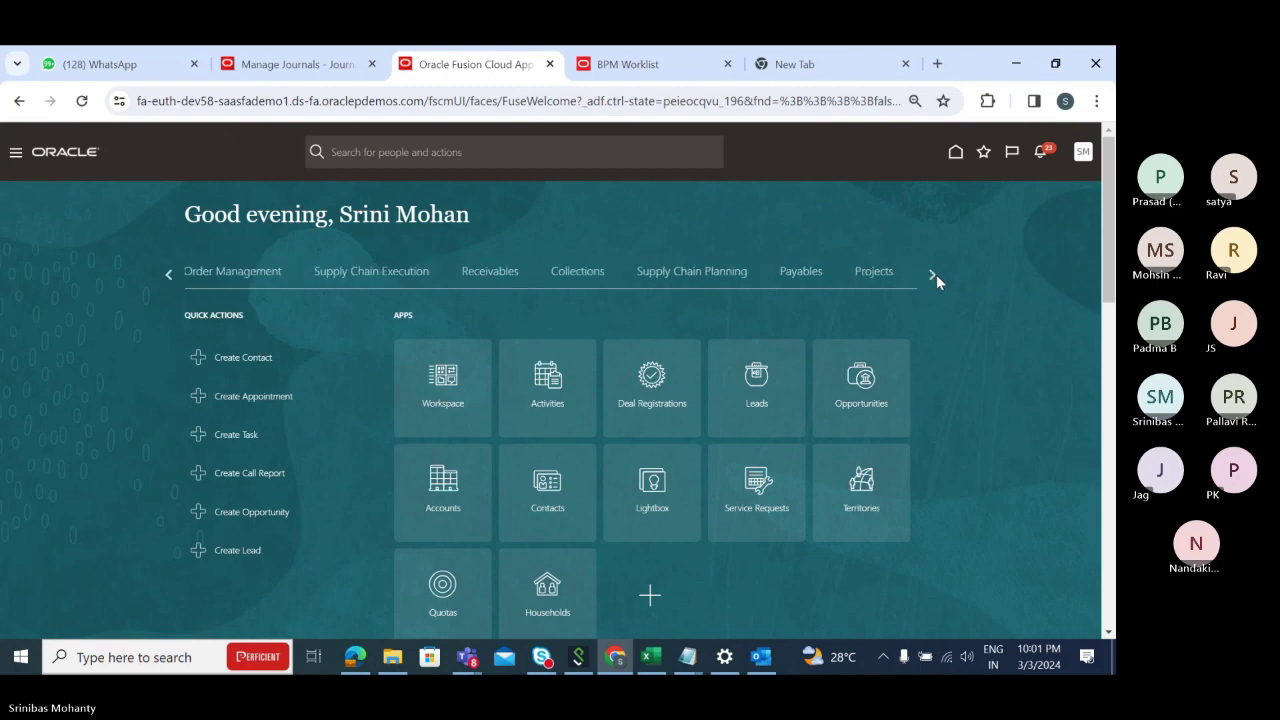
left_click(936, 274)
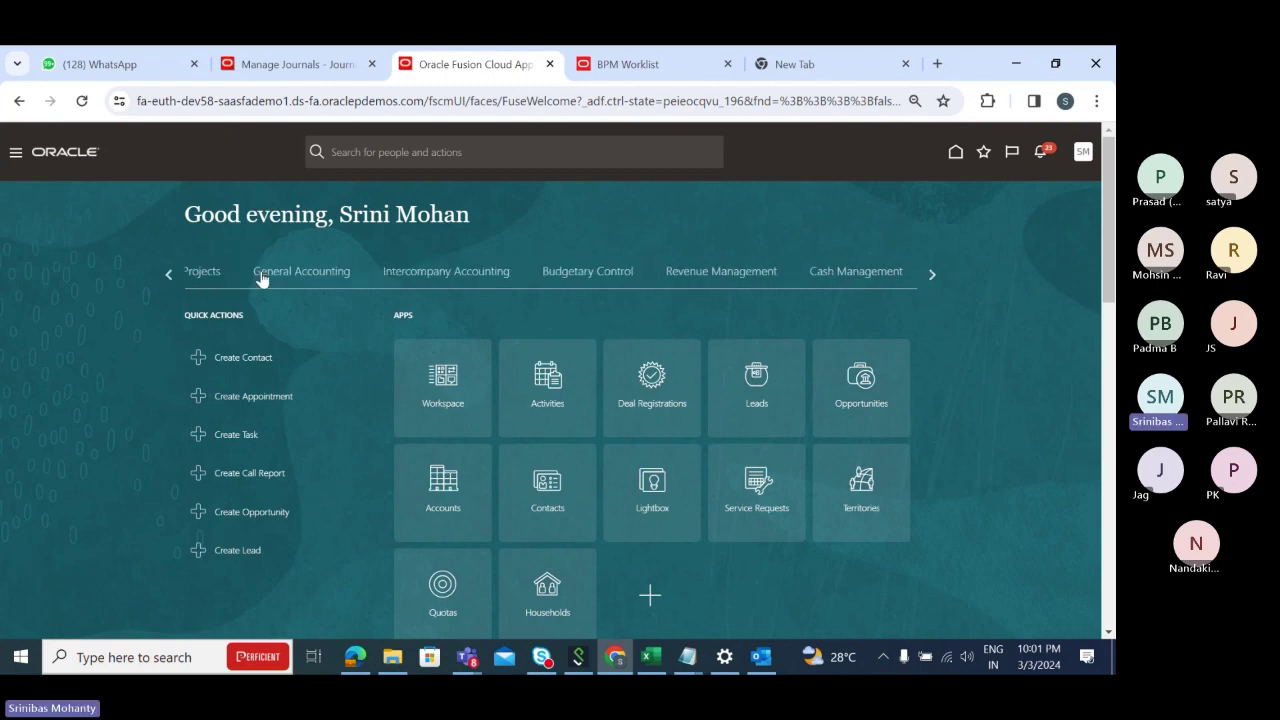
left_click(261, 274)
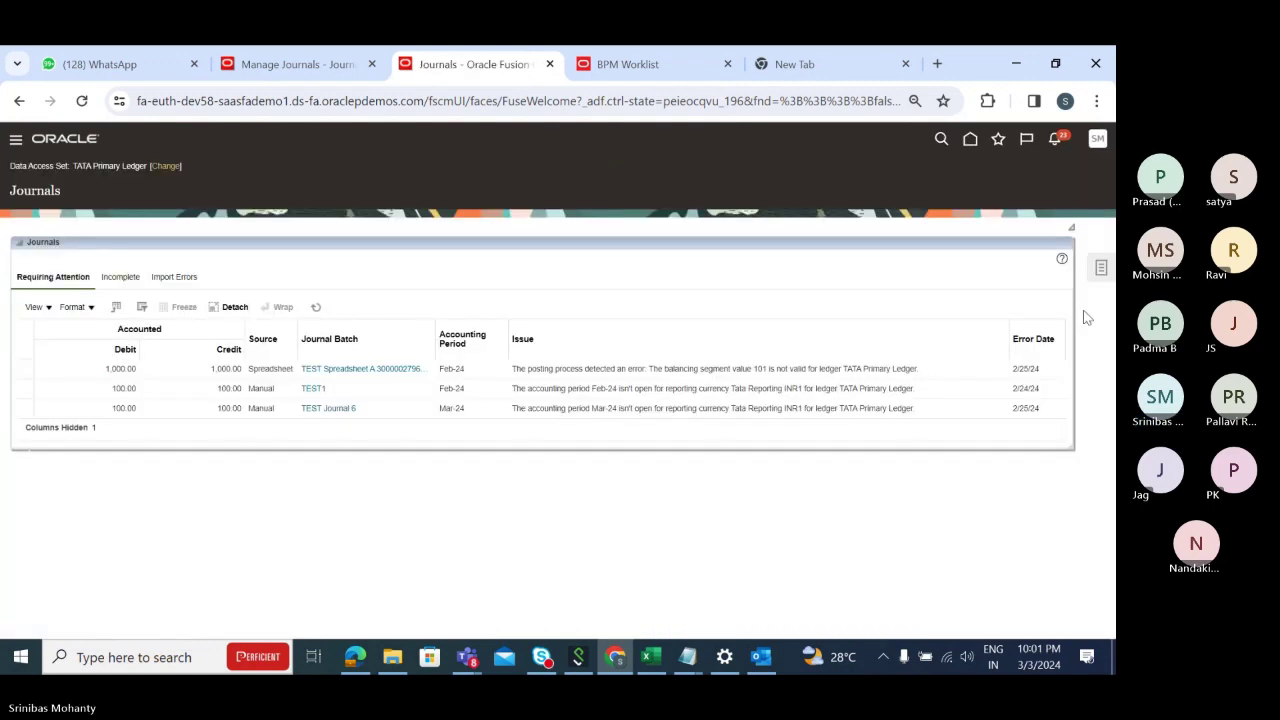
left_click(1100, 267)
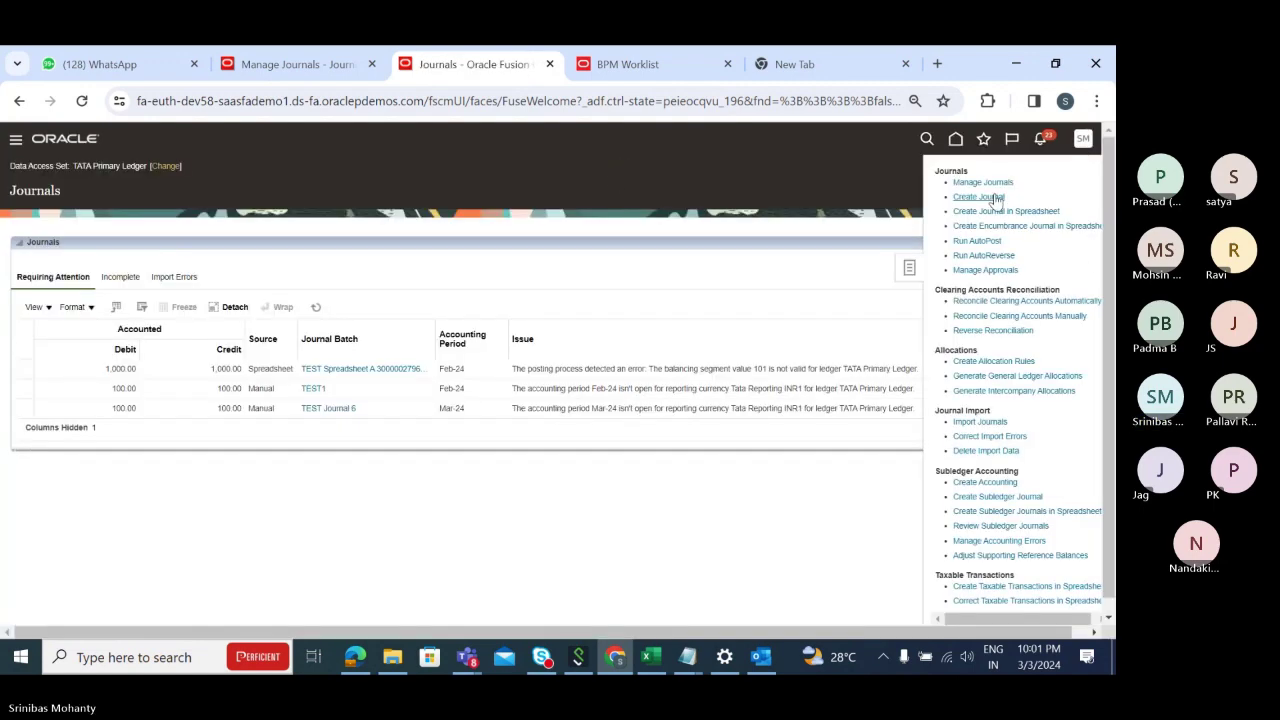
left_click(993, 199)
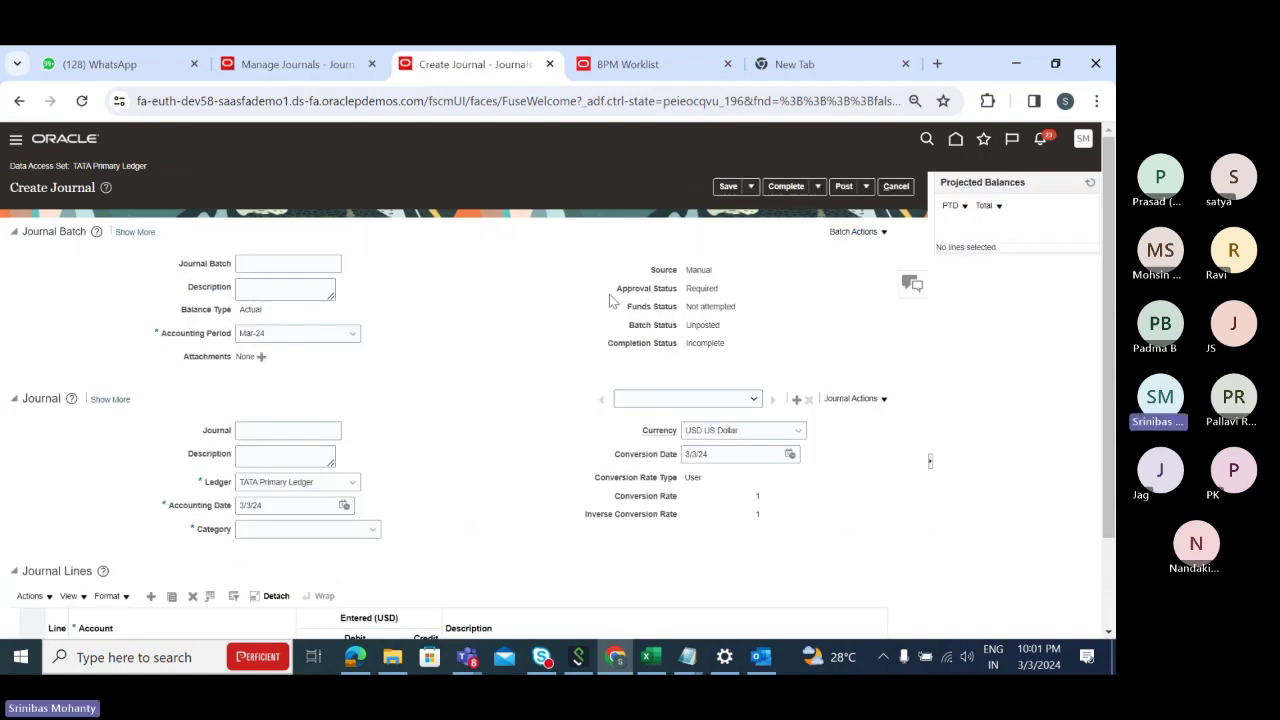
Examine the Approval Status of the new journal batch on the Create Journal page
left_click_drag(612, 292, 715, 292)
left_click(676, 296)
left_click_drag(729, 300, 593, 296)
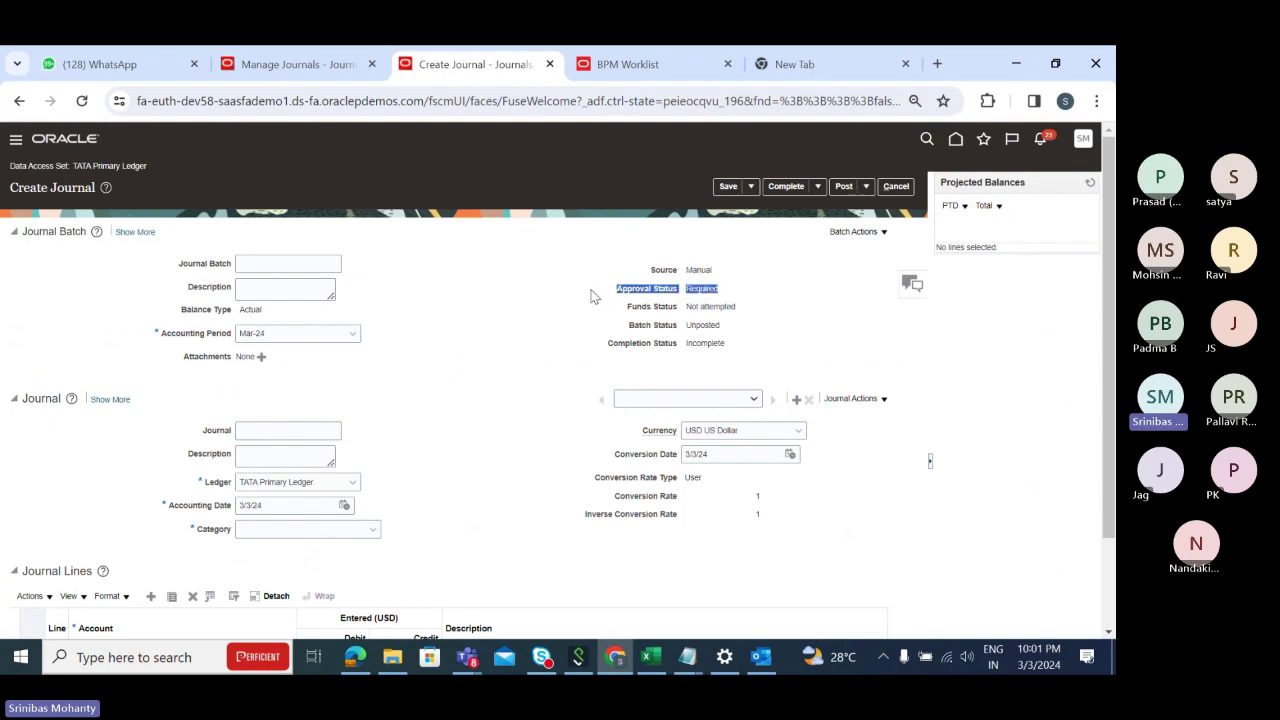
left_click(731, 303)
mouse_move(618, 299)
left_mouse_down()
mouse_move(733, 304)
mouse_move(700, 289)
mouse_move(625, 297)
left_mouse_up()
left_click(722, 295)
left_click_drag(676, 290, 620, 293)
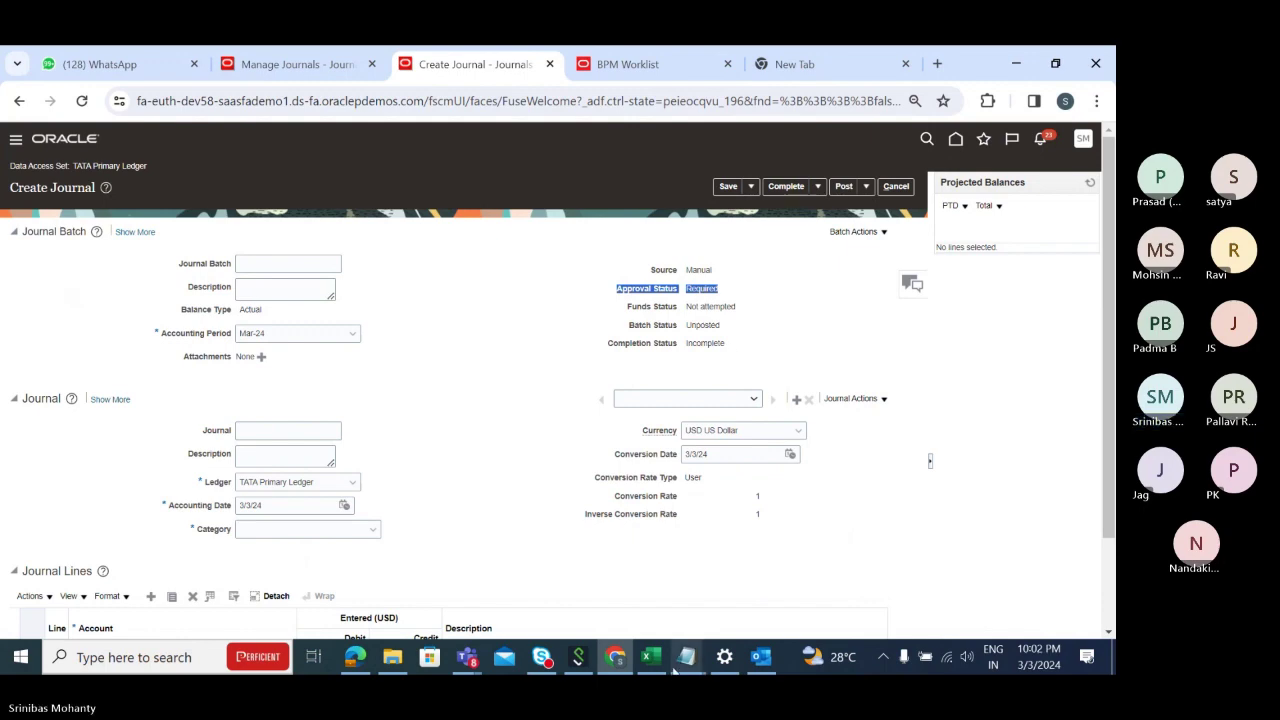
Return to BPM Worklist and browse the attribute folders for the first IF condition of the TATA PL Less101 AutoApprov rule
left_click(617, 657)
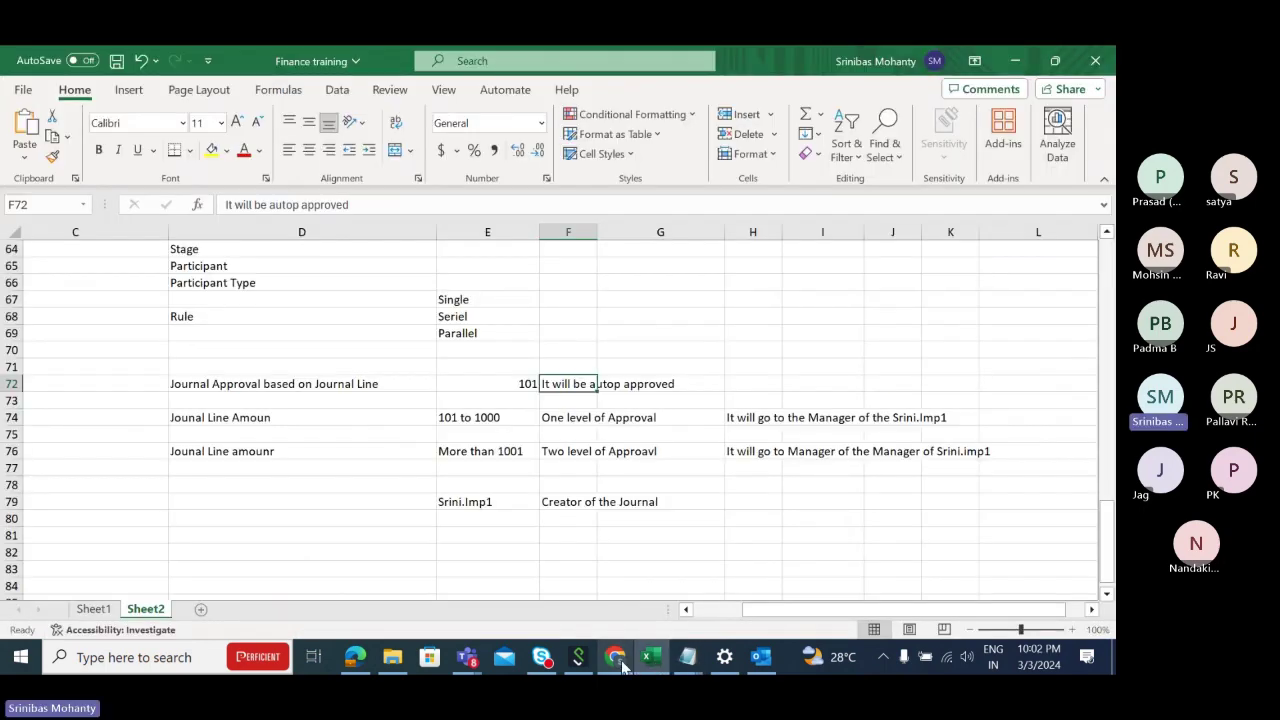
left_click(617, 657)
left_click(636, 60)
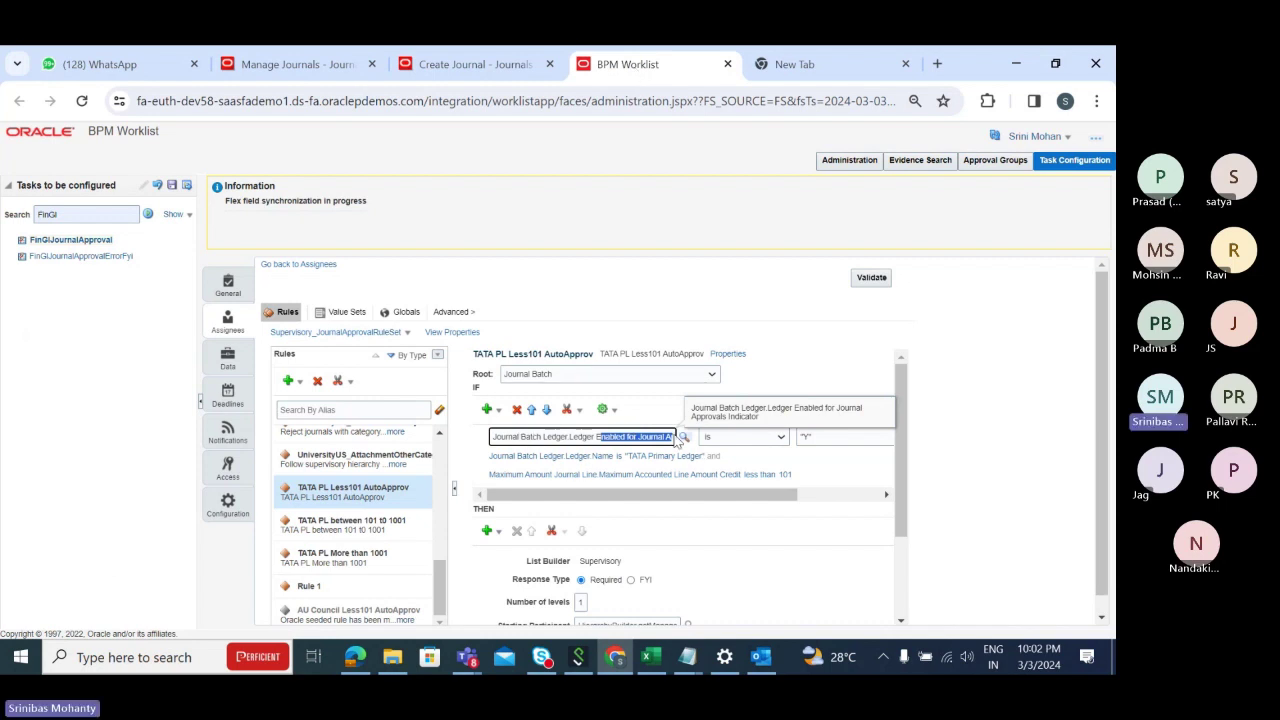
left_click(683, 440)
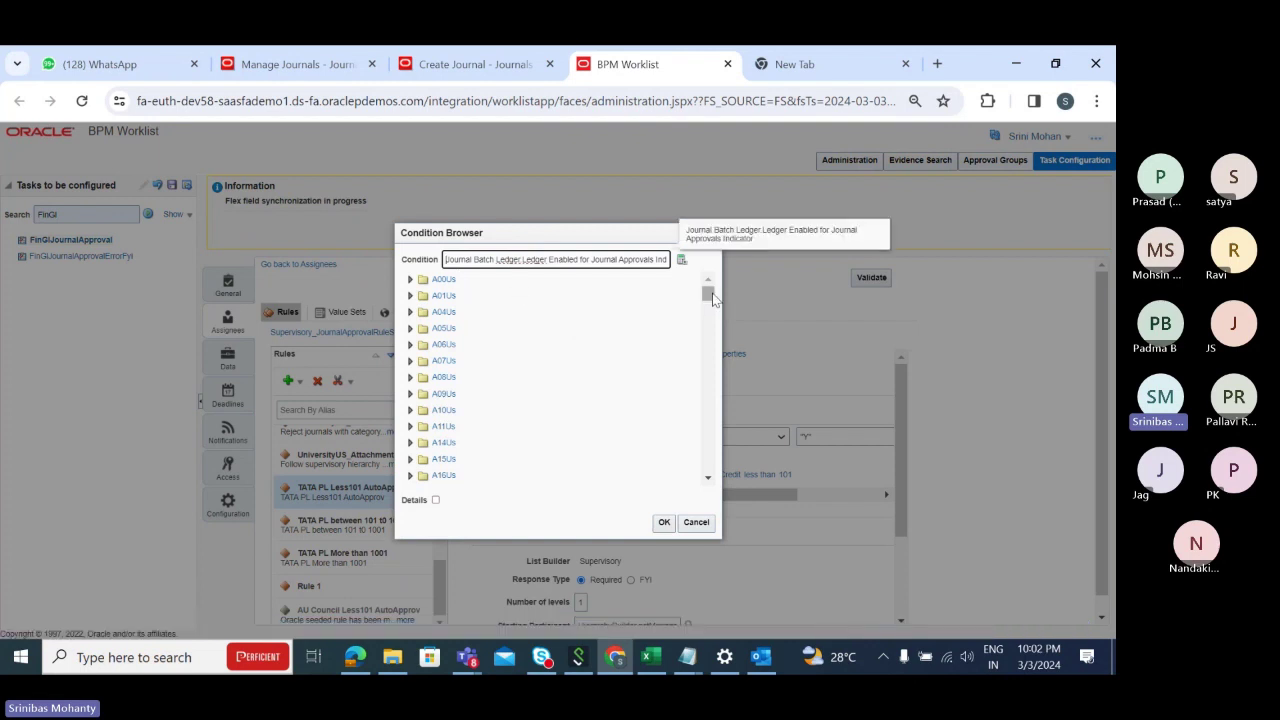
left_click_drag(710, 297, 608, 480)
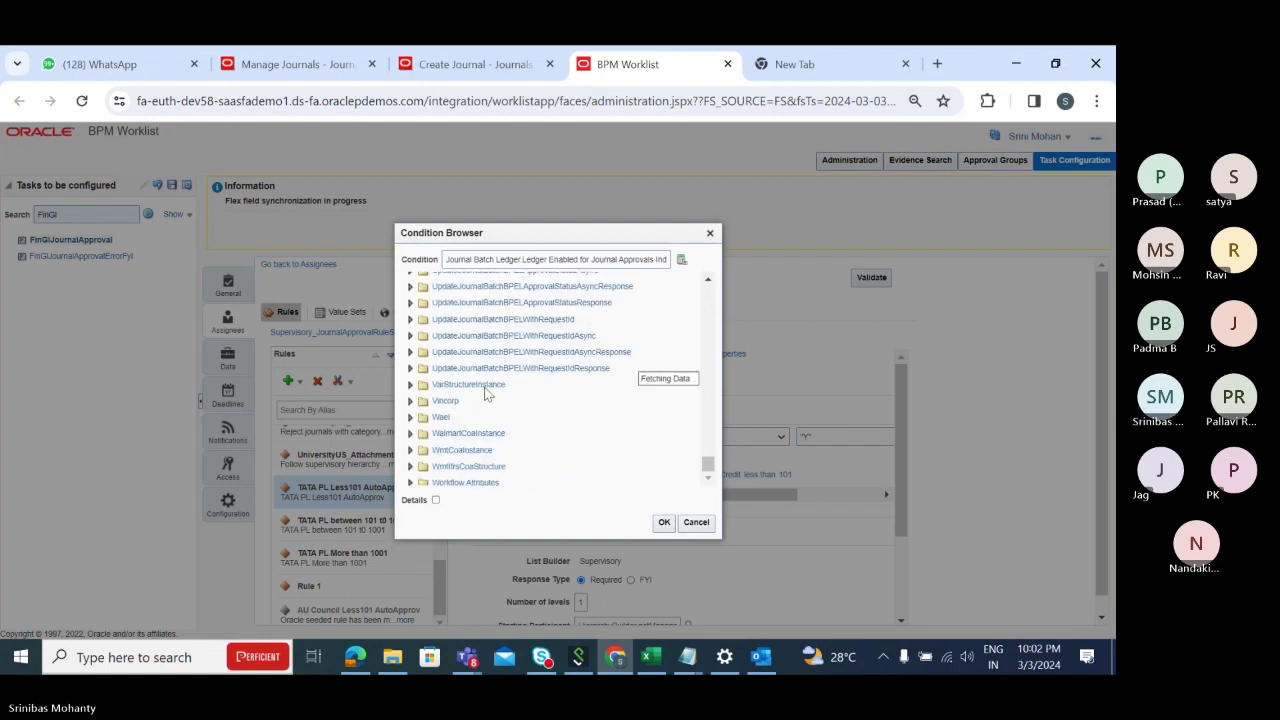
scroll(487, 390, "up", 5)
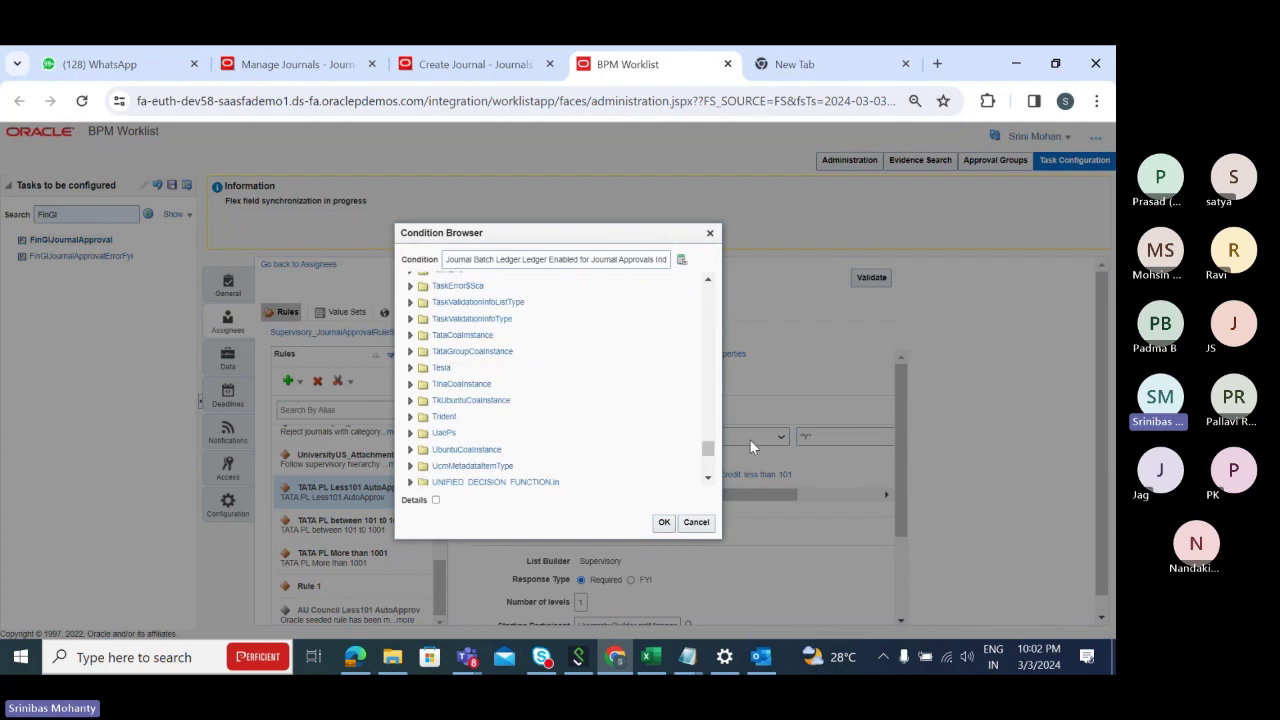
left_click(710, 233)
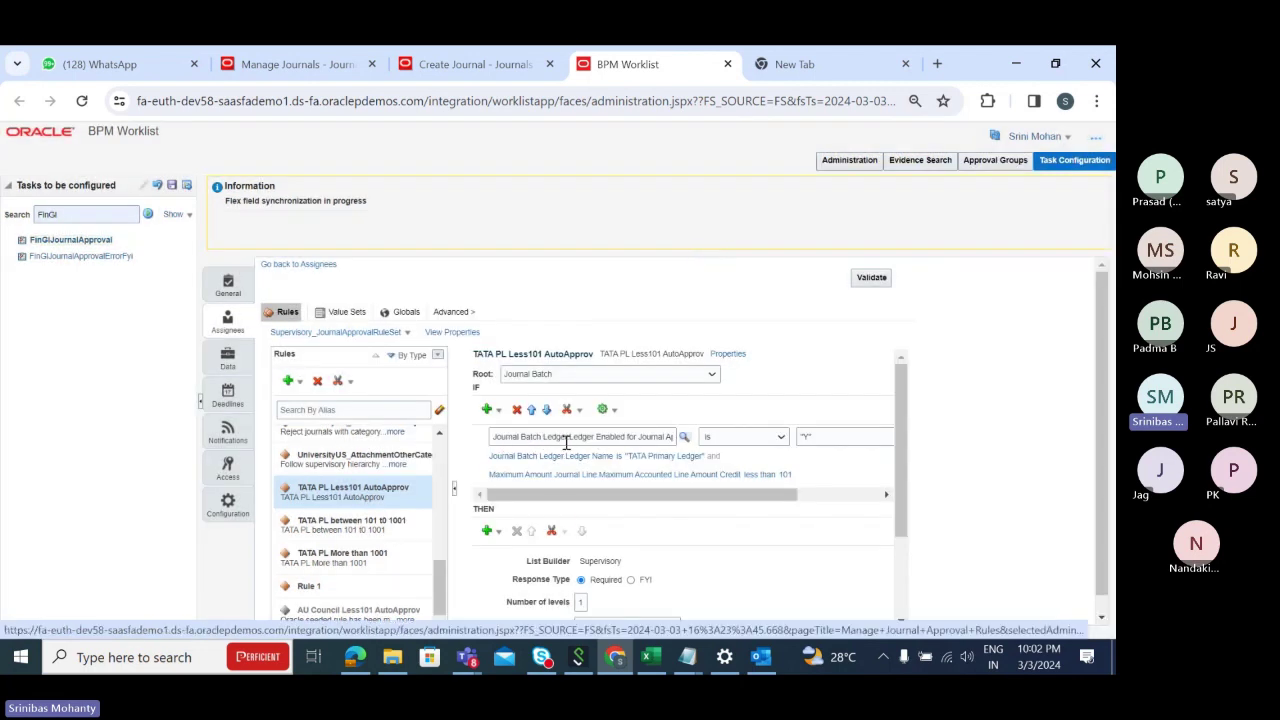
Locate Ledger Enabled for Journal Approvals Indicator under Journal Batch Ledger in the Condition Browser, and close it without applying a change
left_click_drag(566, 441, 676, 441)
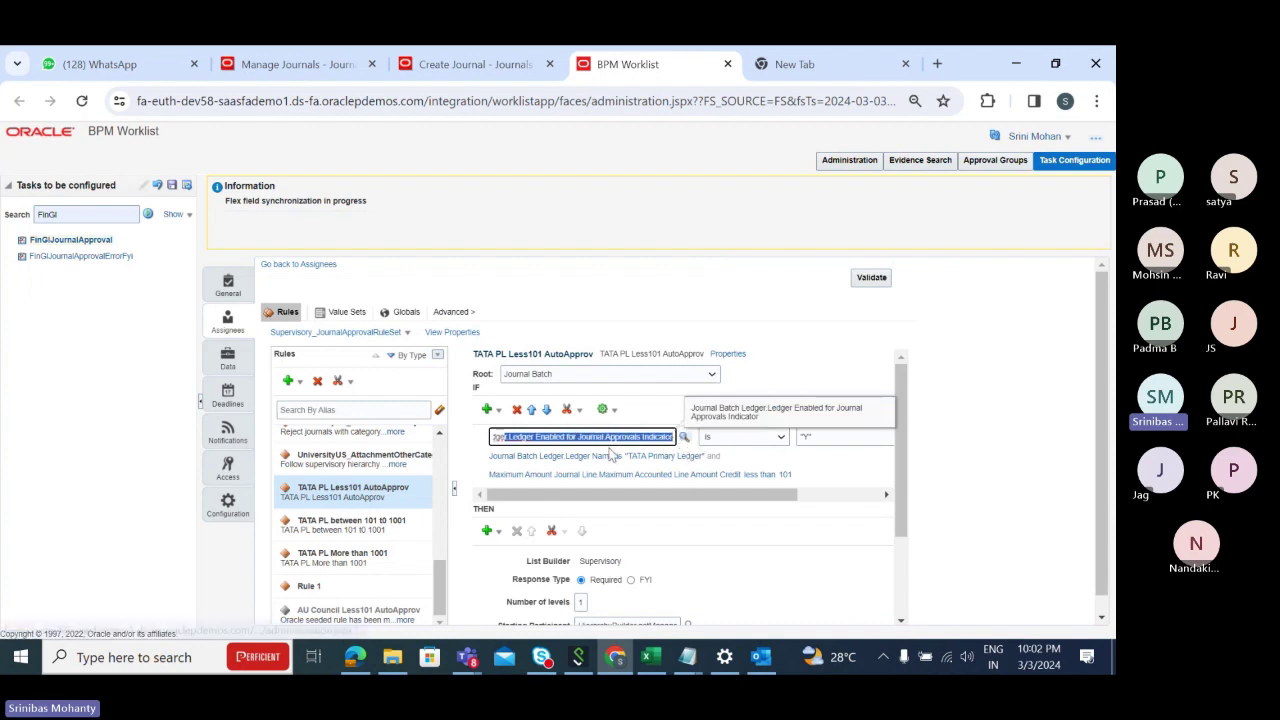
triple_click(578, 440)
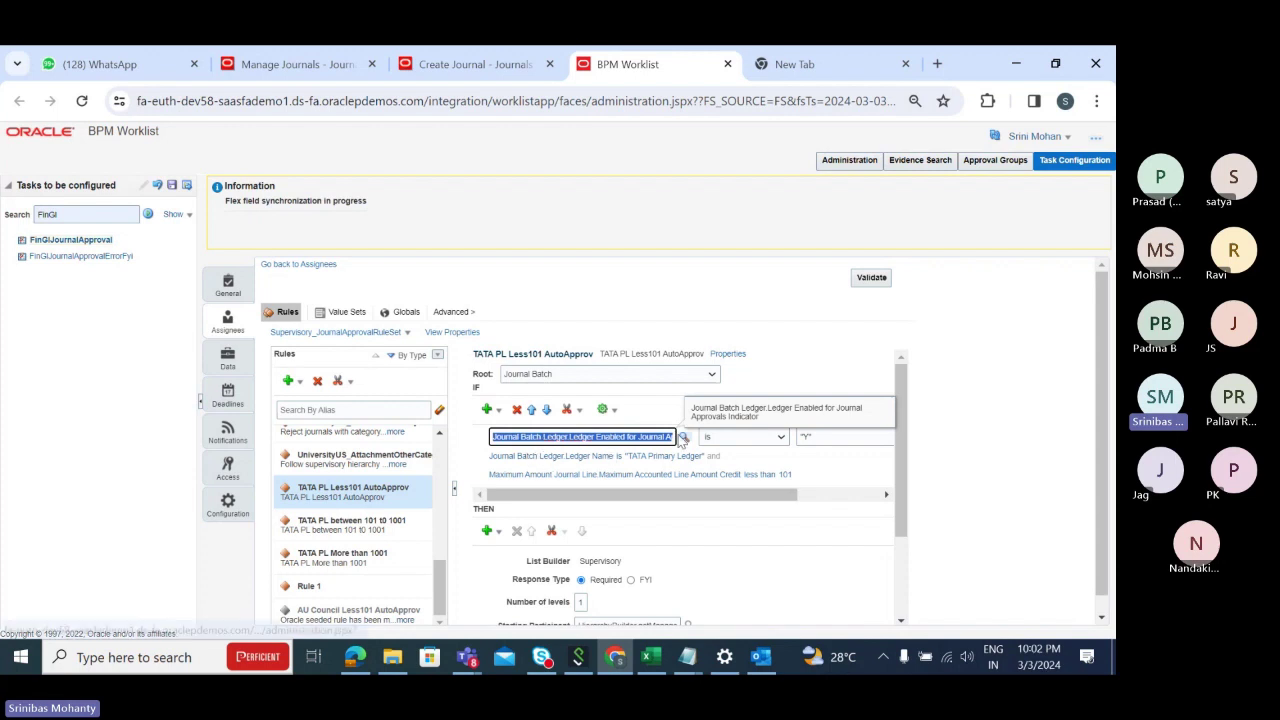
left_click(683, 440)
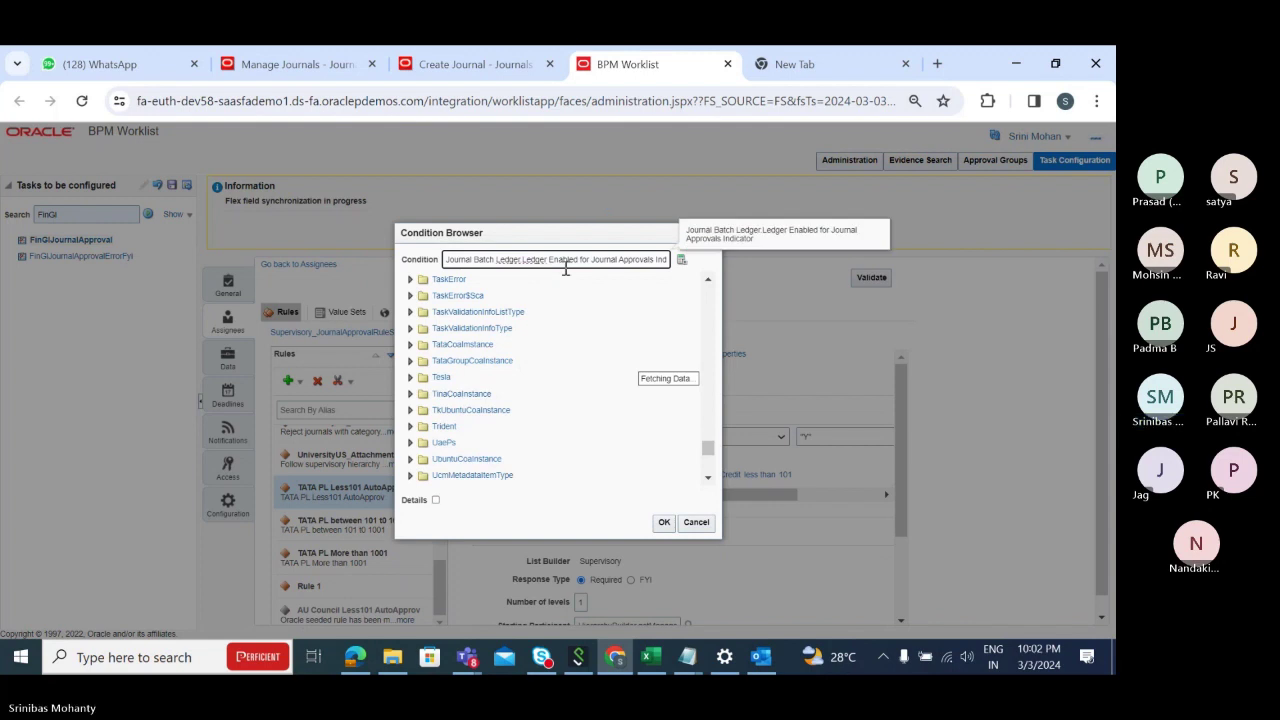
left_click_drag(708, 450, 710, 370)
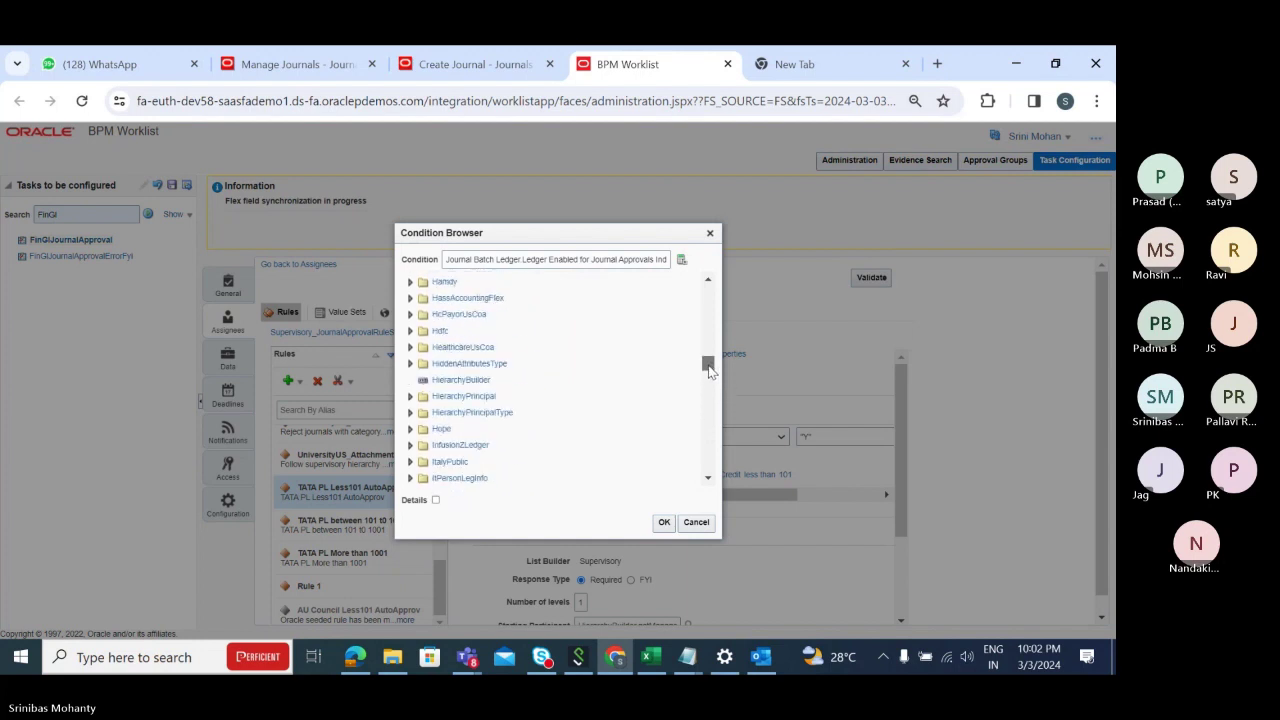
scroll(626, 367, "up", 4)
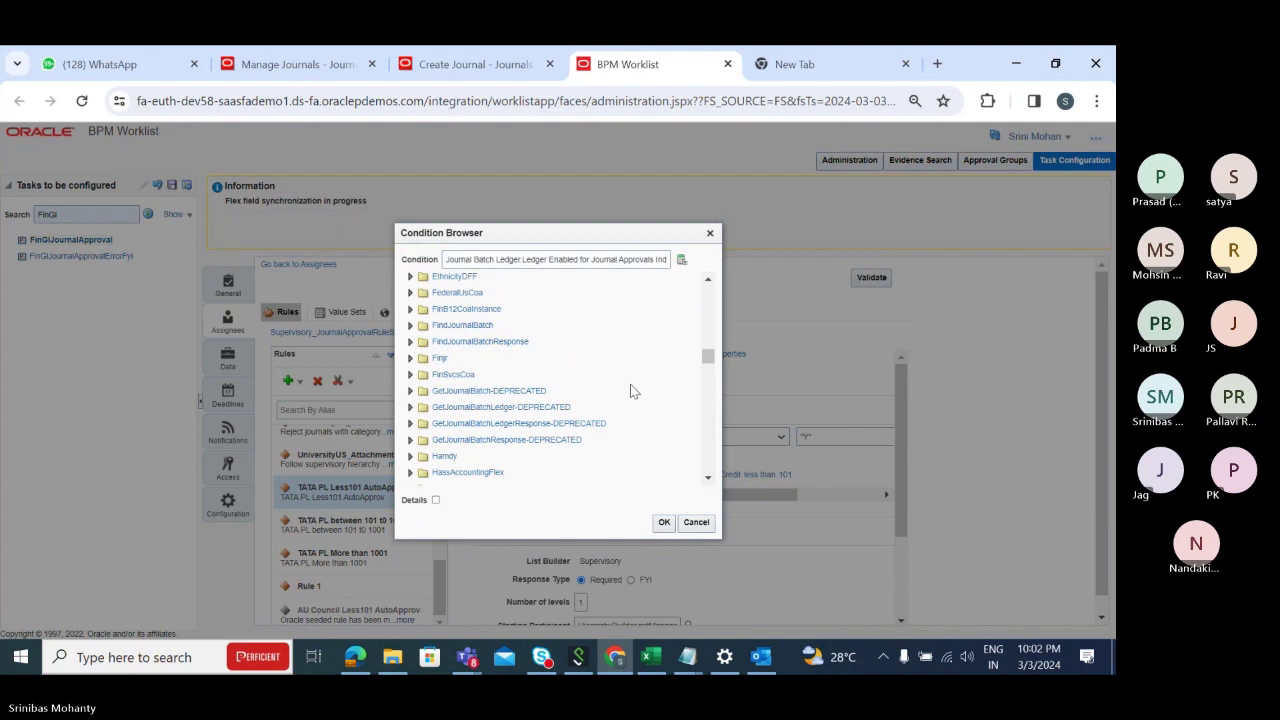
scroll(630, 389, "down", 5)
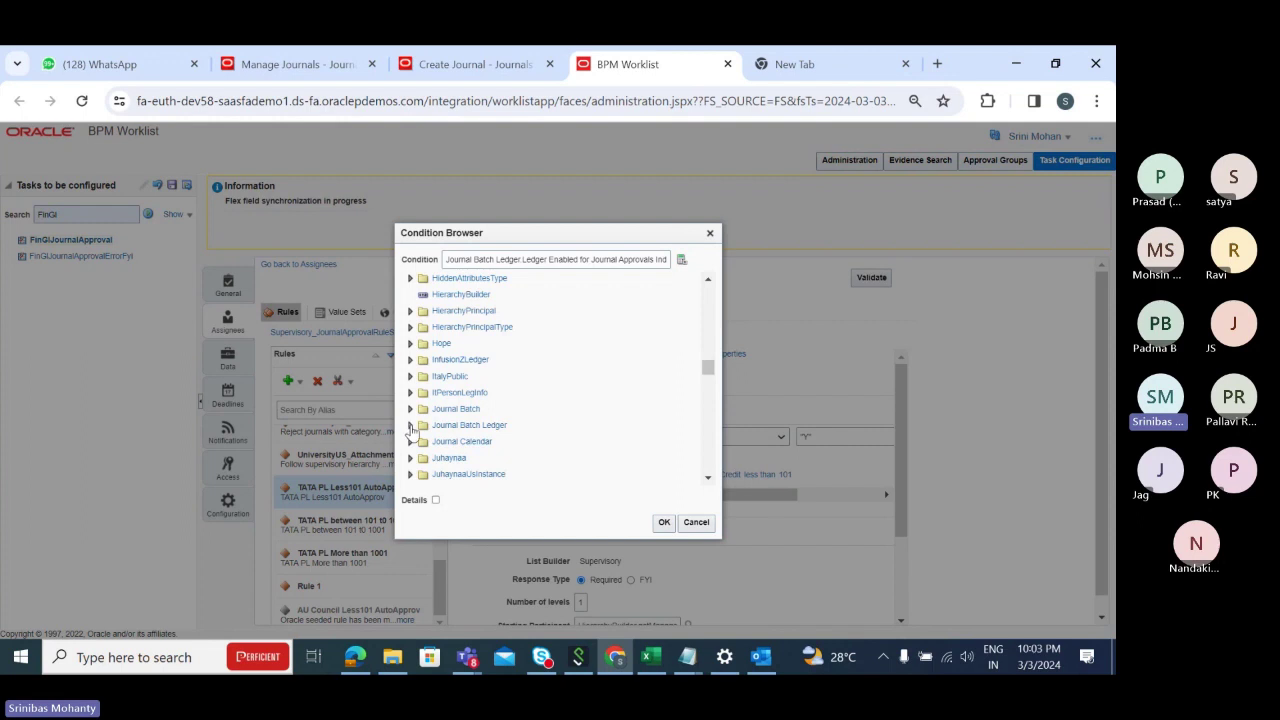
left_click(410, 427)
scroll(545, 432, "down", 5)
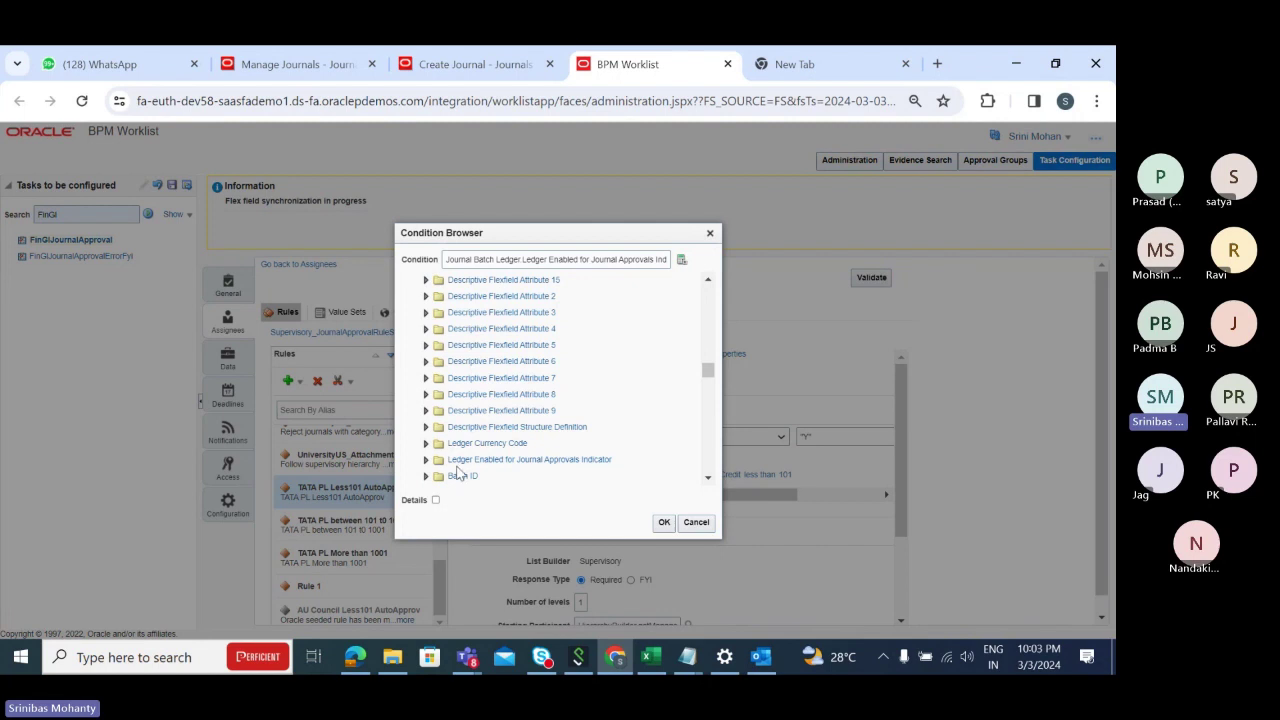
left_click(598, 464)
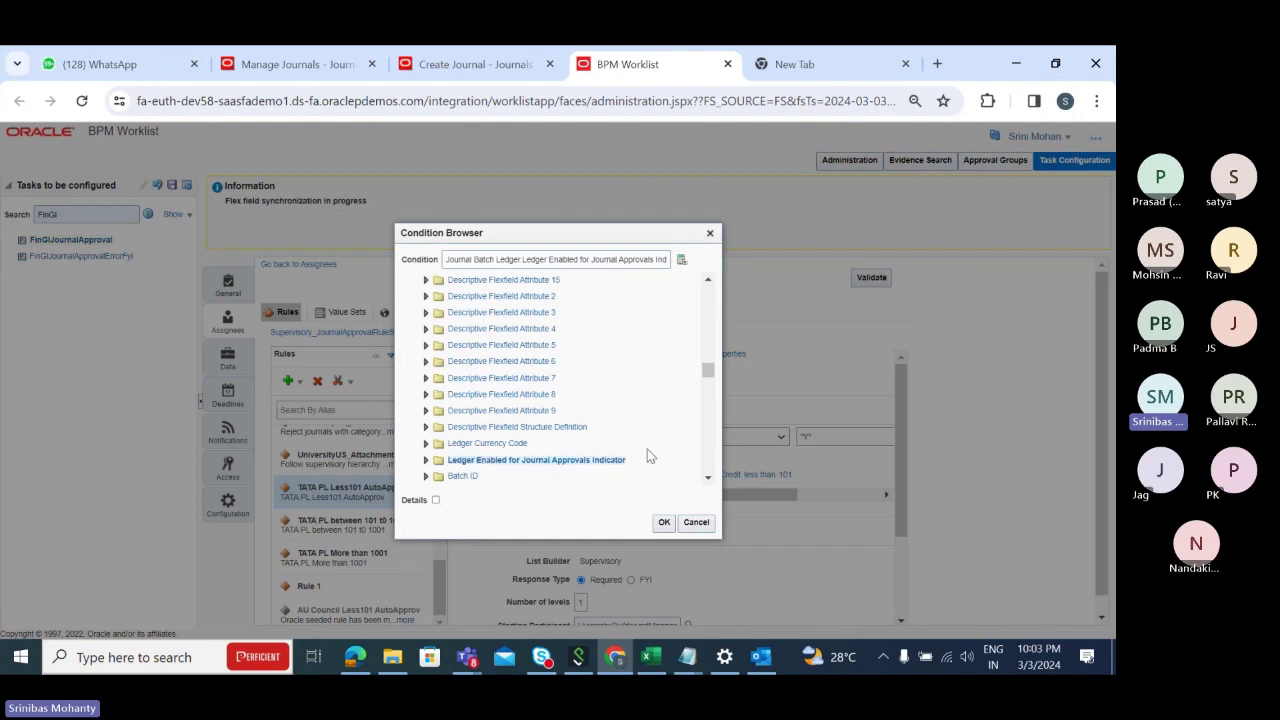
left_click(704, 525)
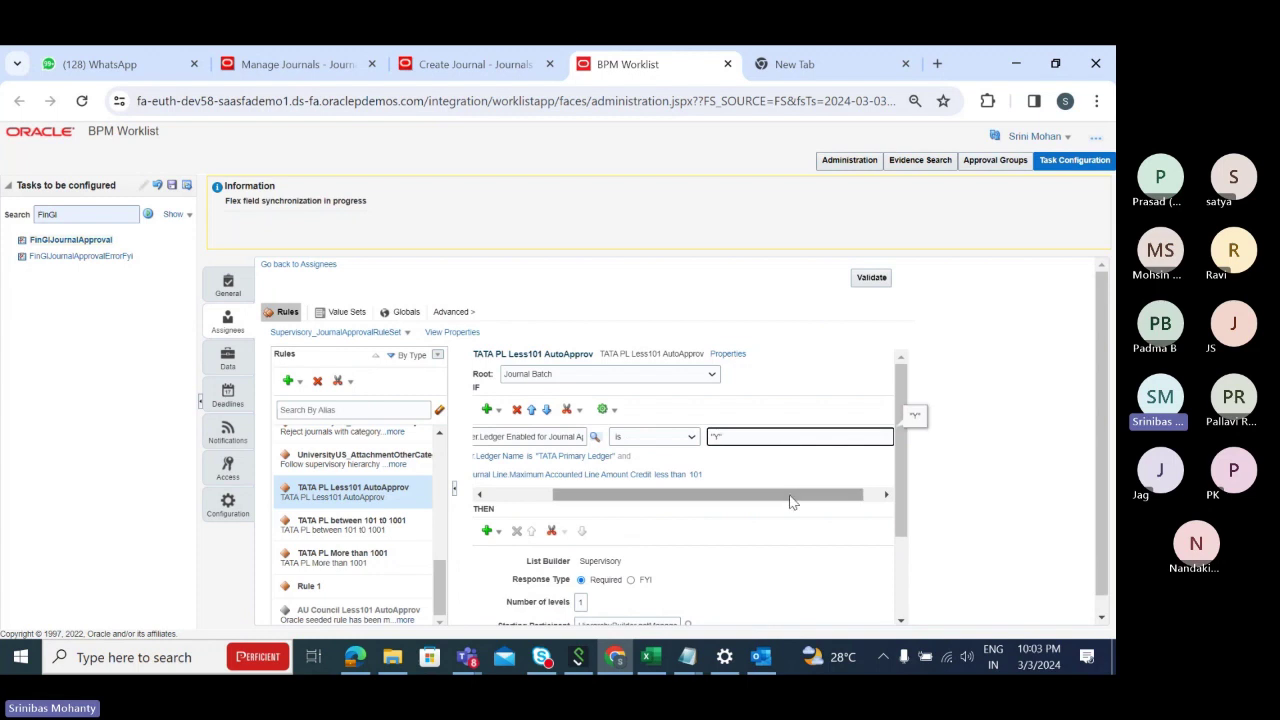
Examine the operator and value of the journal approvals indicator condition, and the test types available for adding a condition
left_click_drag(791, 500, 641, 512)
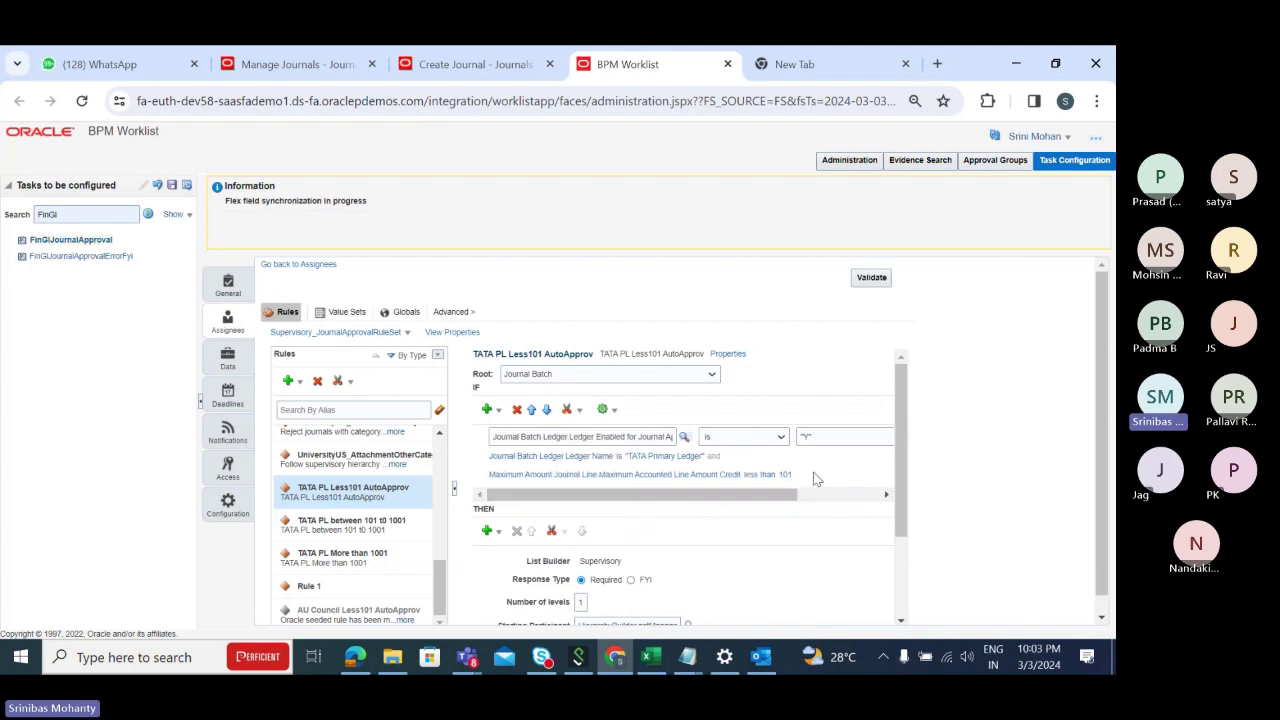
left_click_drag(752, 496, 510, 519)
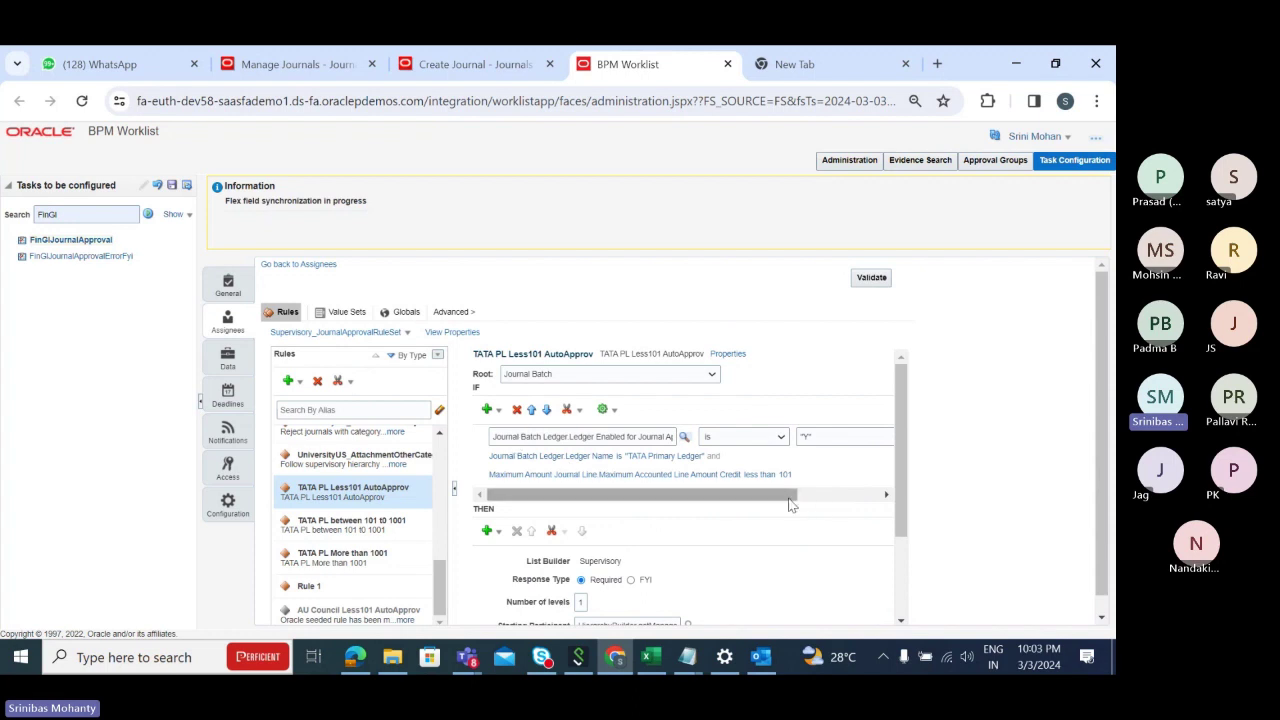
left_click_drag(778, 498, 884, 484)
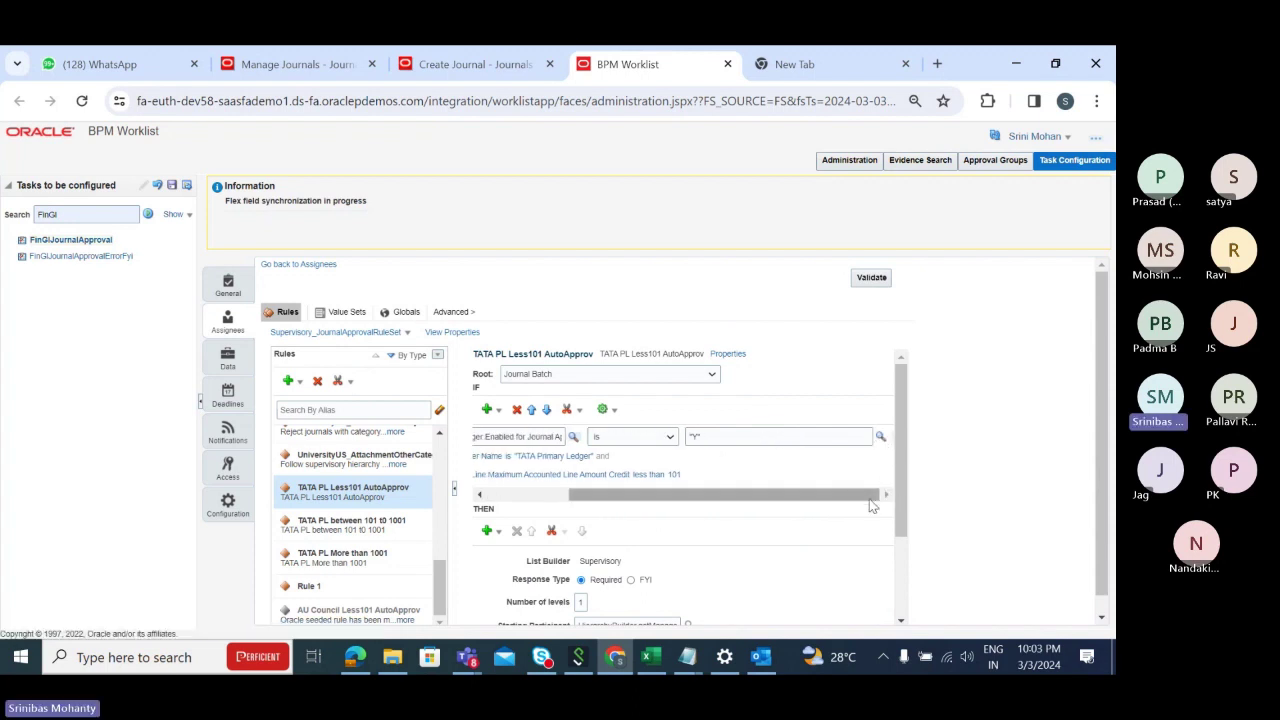
left_click_drag(860, 495, 654, 534)
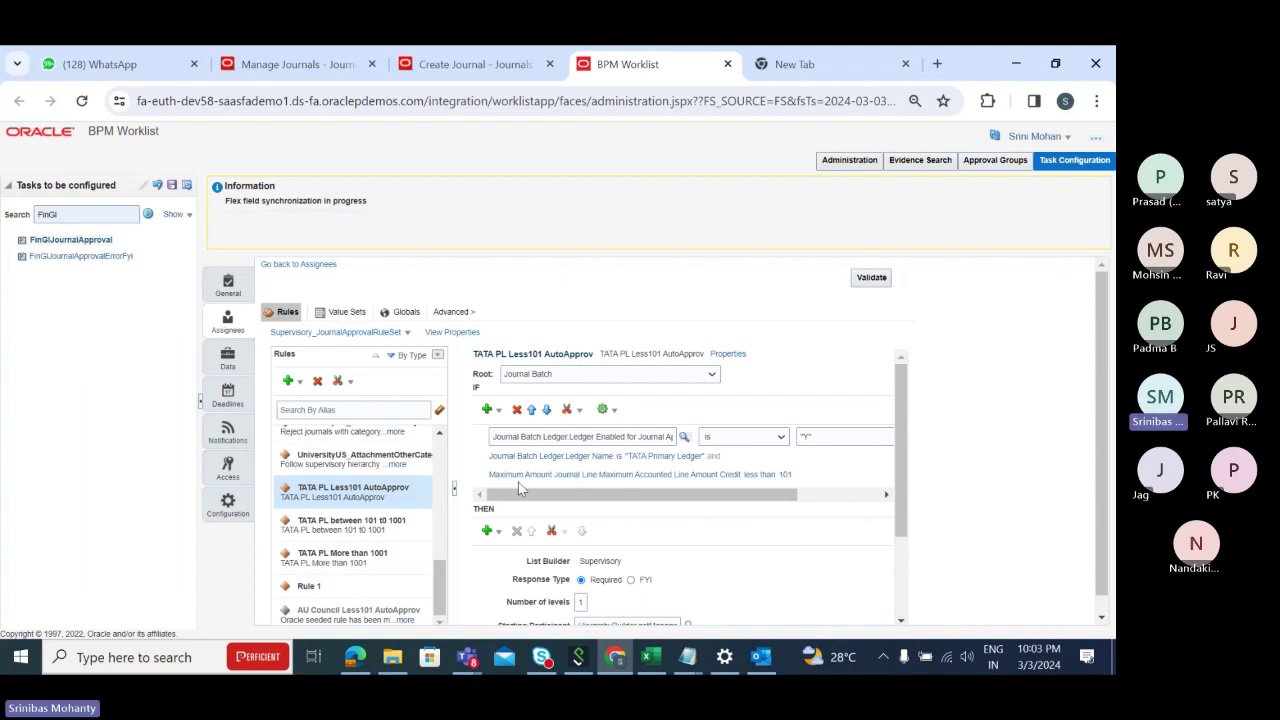
left_click(497, 410)
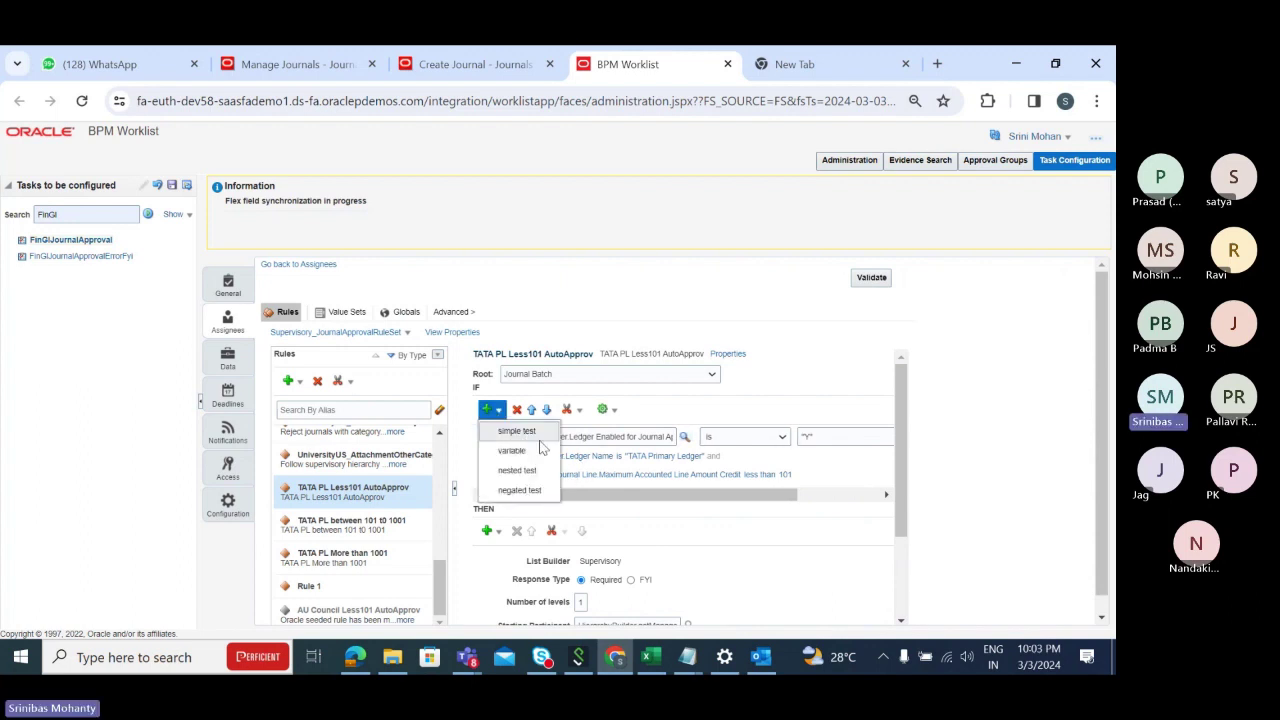
left_click_drag(756, 494, 723, 502)
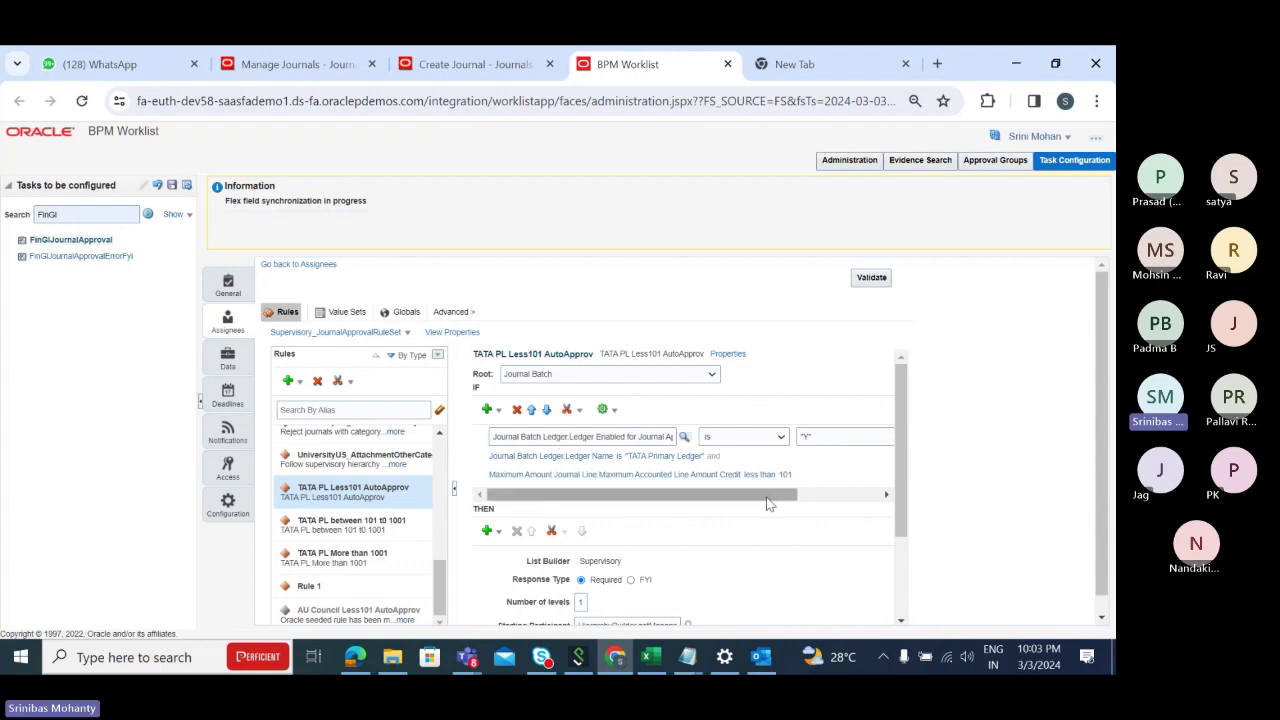
left_click_drag(769, 504, 855, 502)
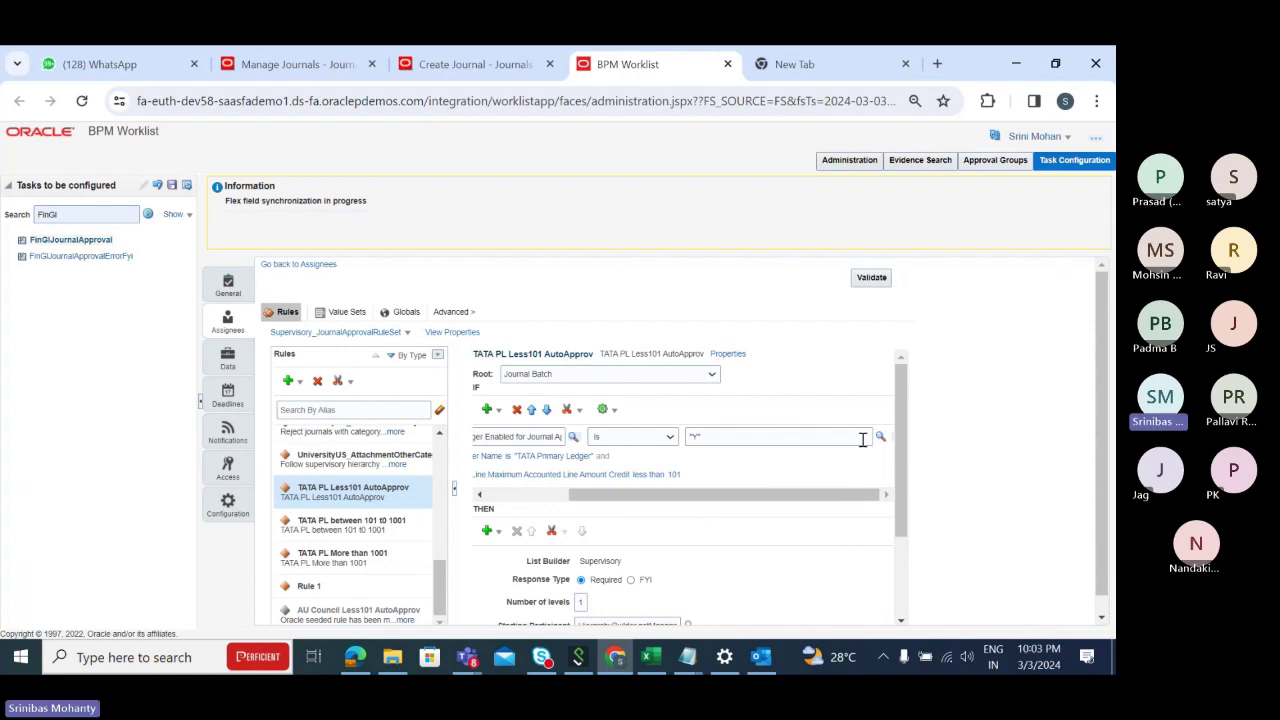
left_click_drag(862, 503, 741, 516)
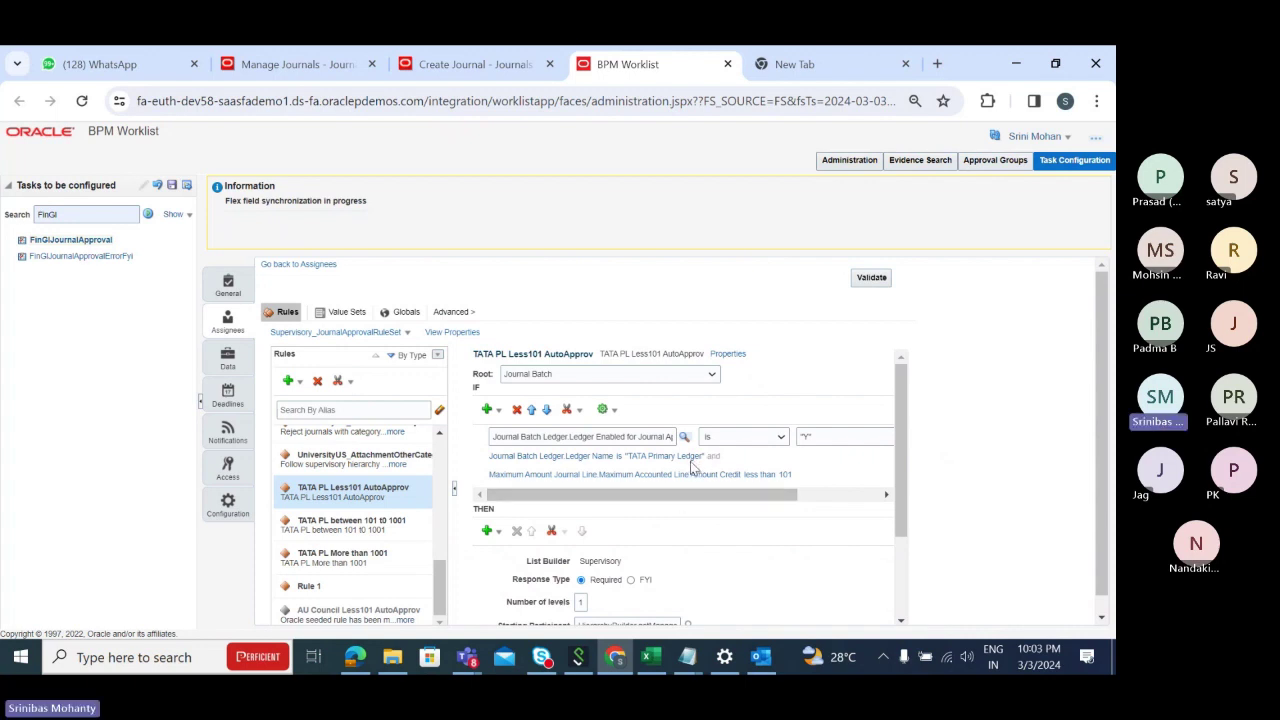
Open the Journal Batch Ledger.Ledger Name condition of TATA PL Less101 AutoApprov and review its operator and value
left_click(595, 457)
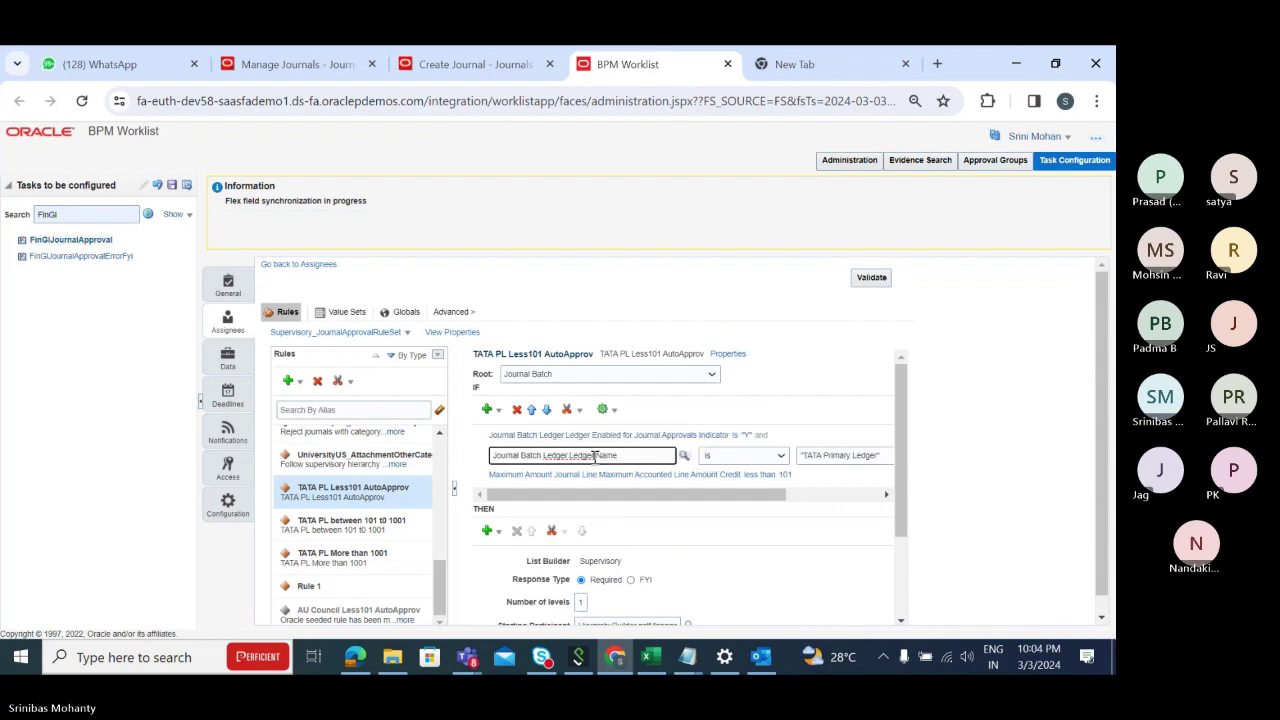
left_click_drag(726, 494, 913, 509)
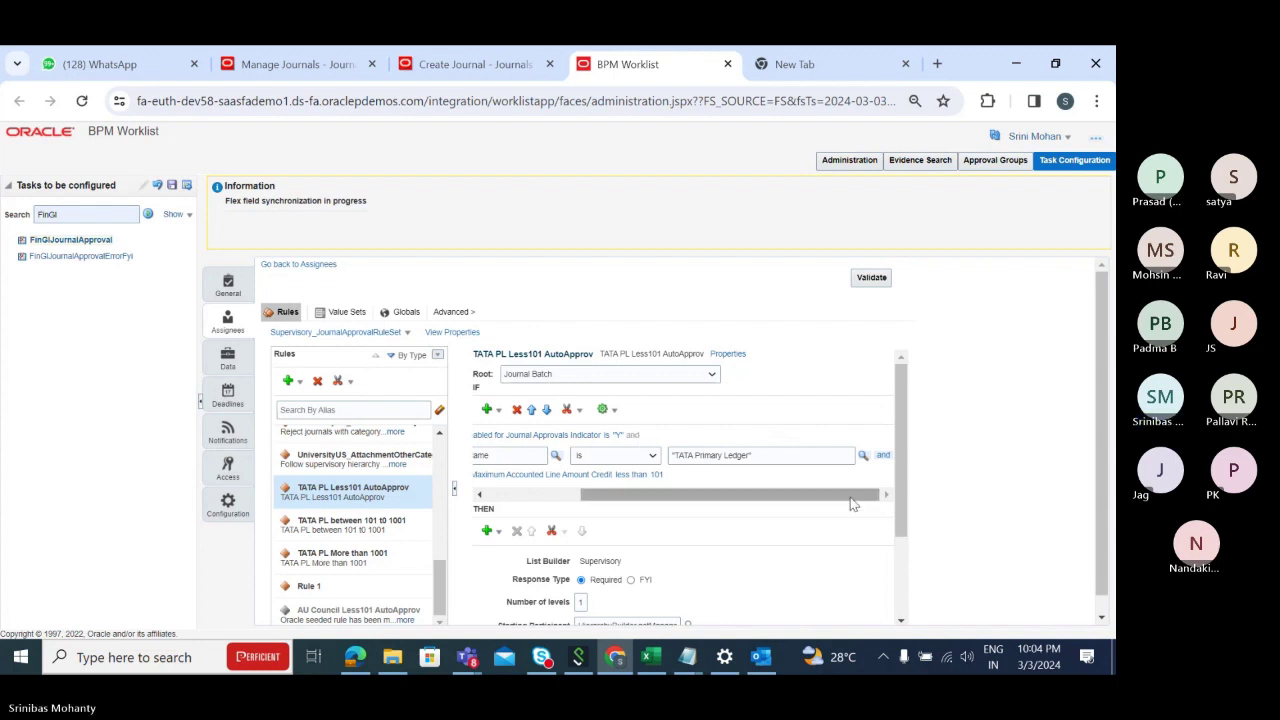
left_click_drag(700, 494, 606, 522)
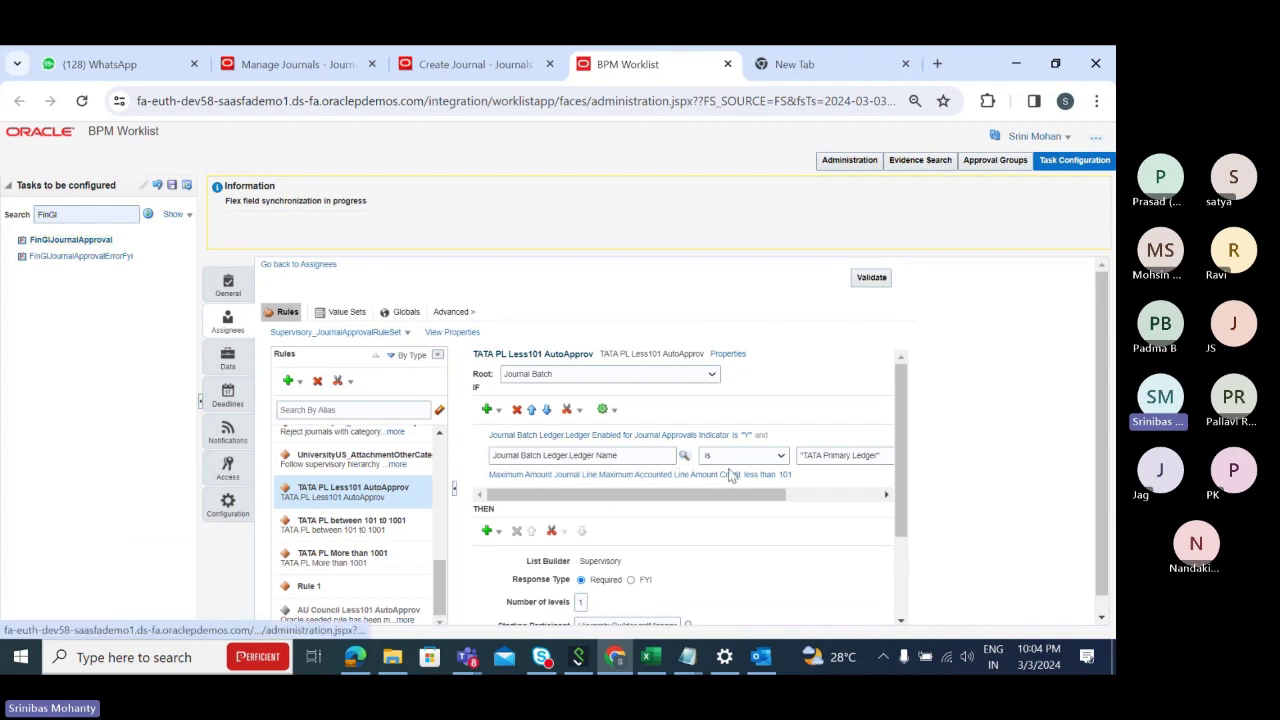
Examine the full ledger value of the Journal Batch Ledger.Ledger Name condition in the TATA PL Less101 AutoApprov rule
left_click_drag(737, 494, 800, 503)
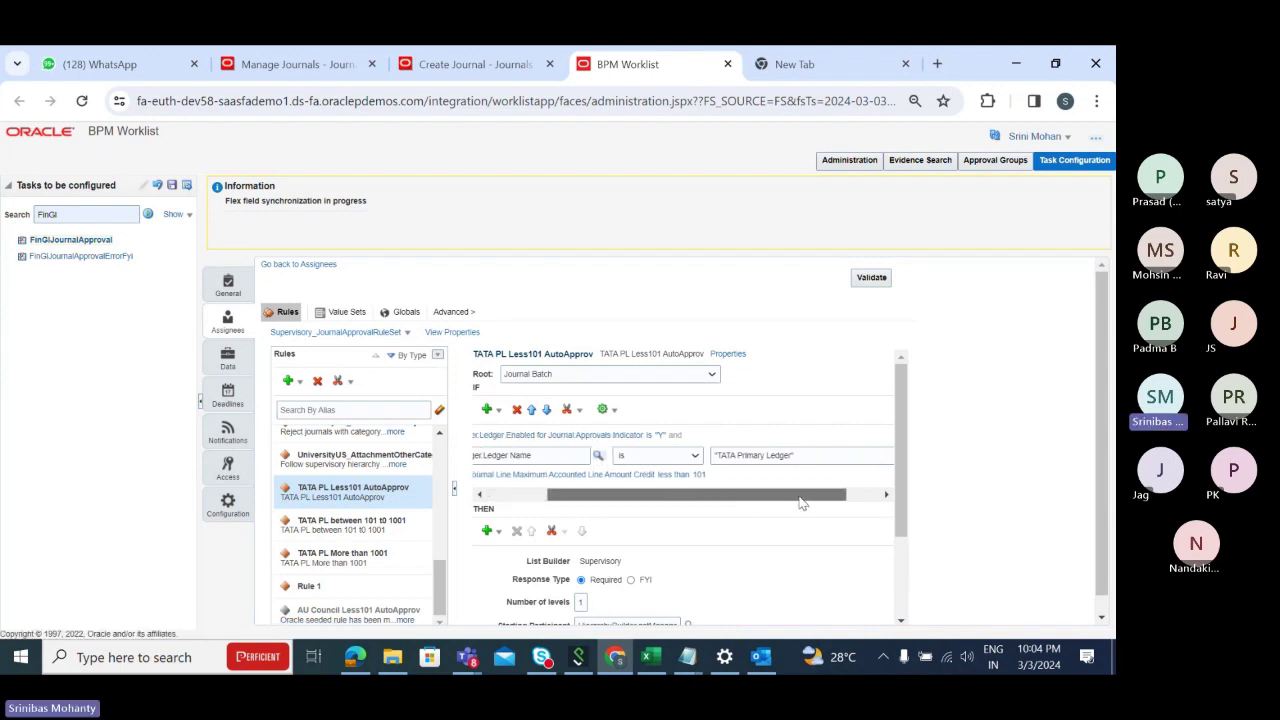
left_click(771, 455)
triple_click(751, 455)
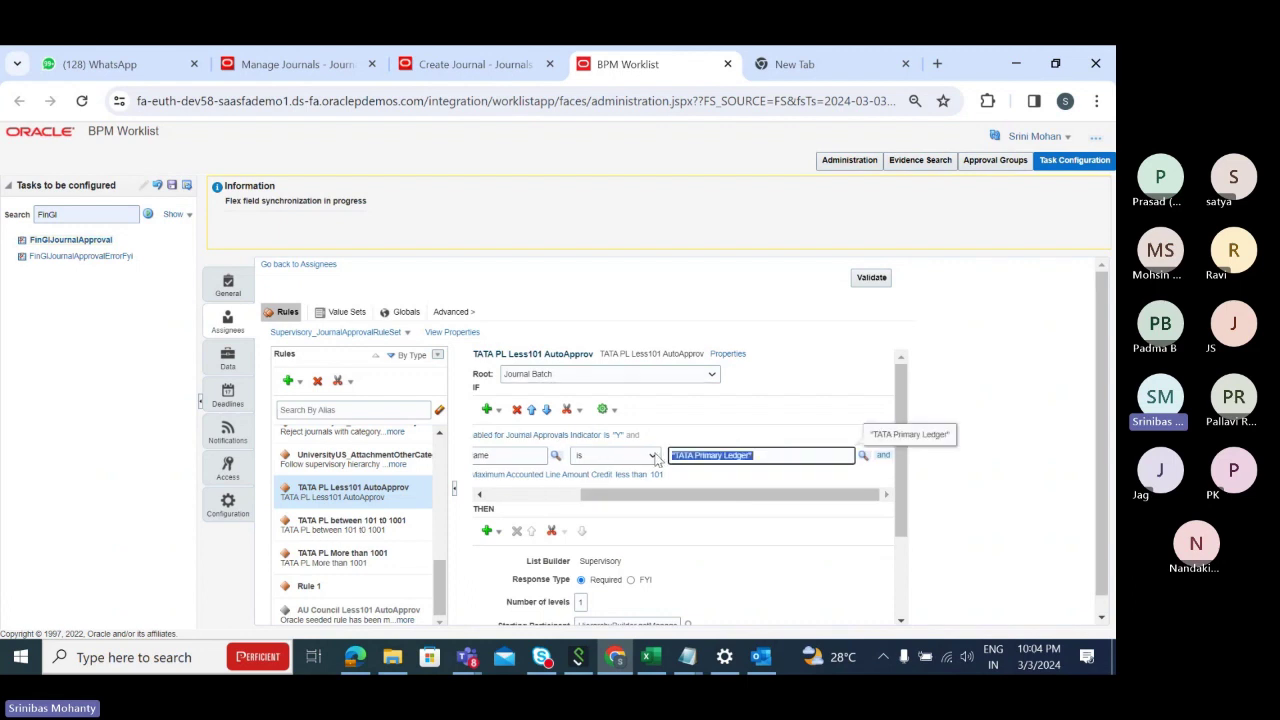
left_click(790, 497)
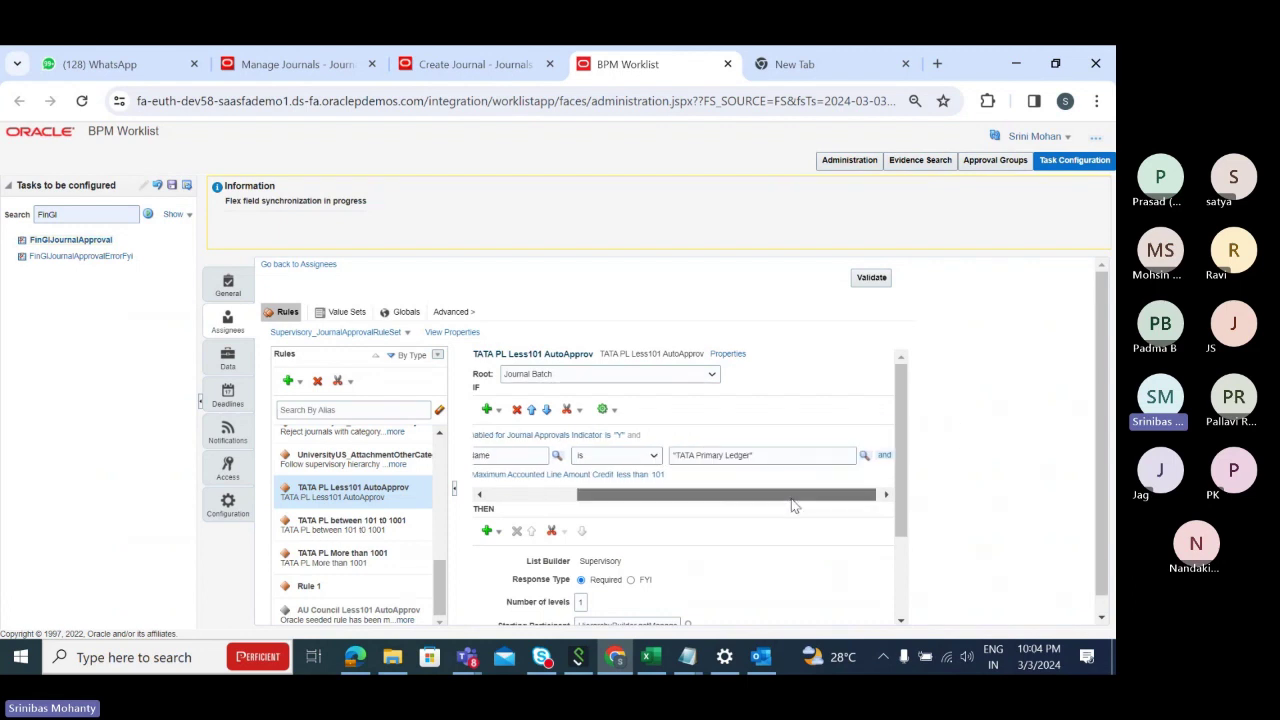
left_click_drag(793, 505, 788, 503)
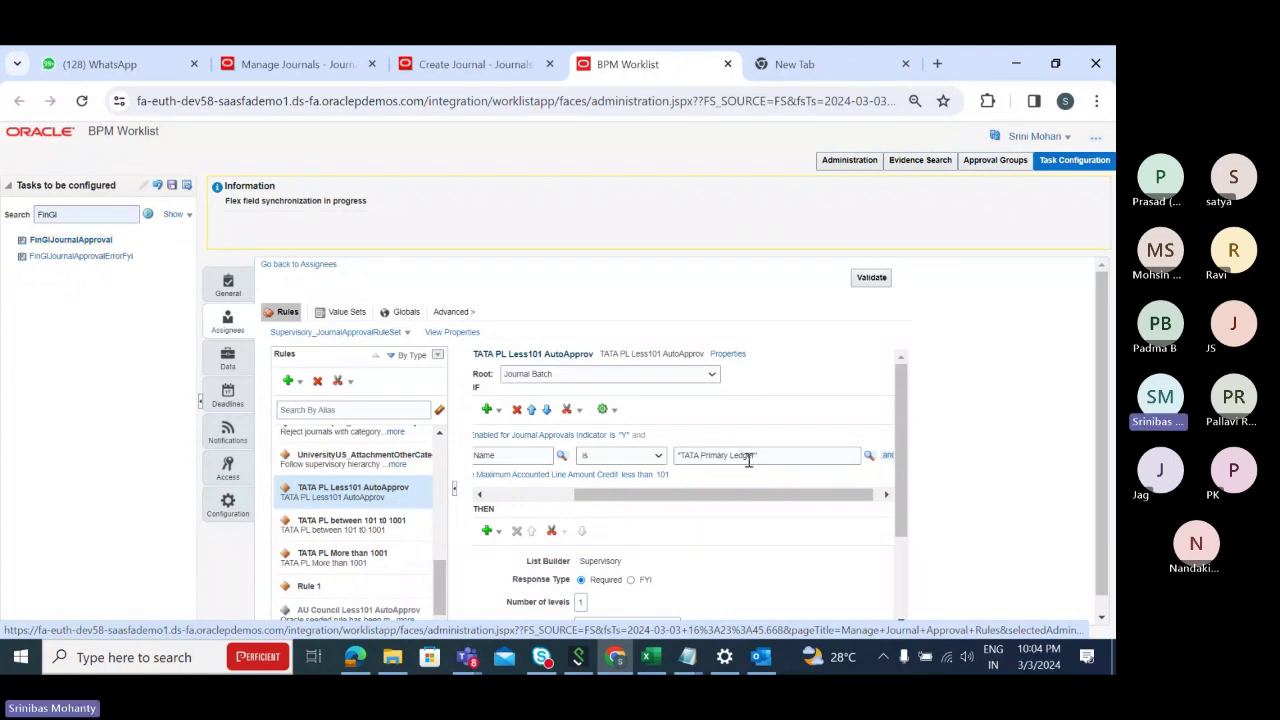
left_click_drag(720, 495, 537, 527)
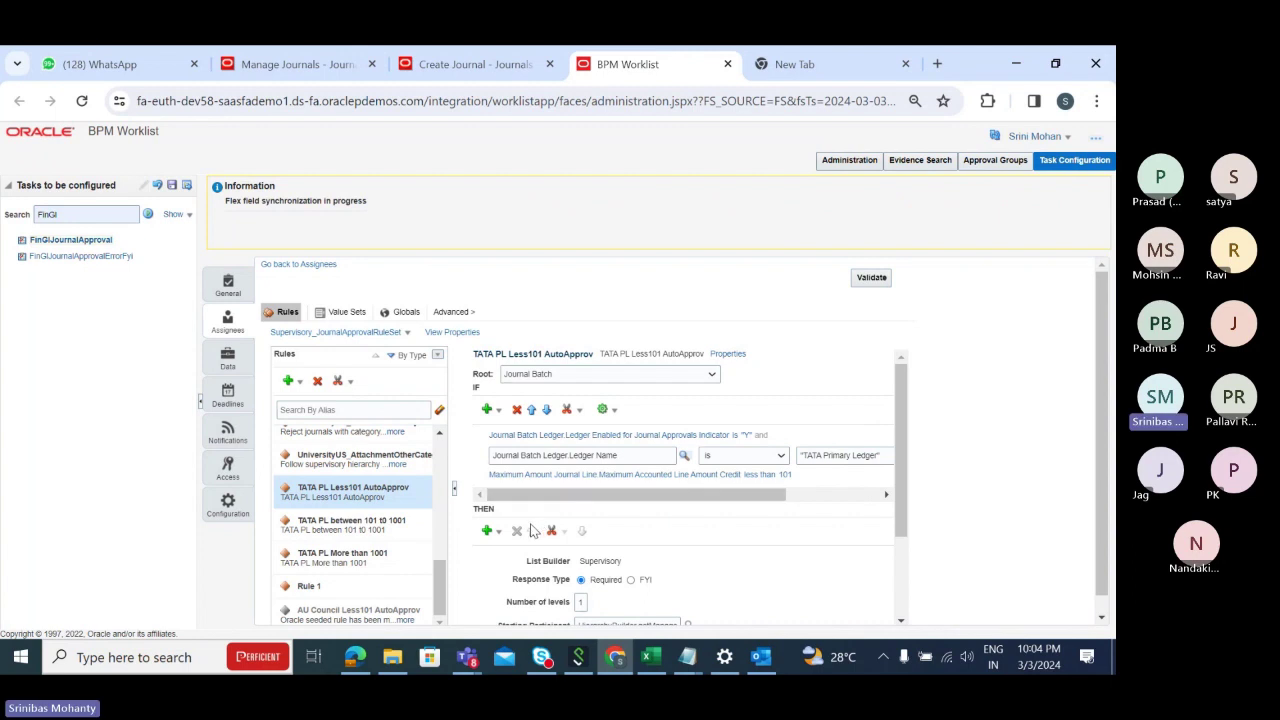
Locate Ledger Name under Journal Batch Ledger in the Condition Browser, and close it without applying a change
left_click(684, 455)
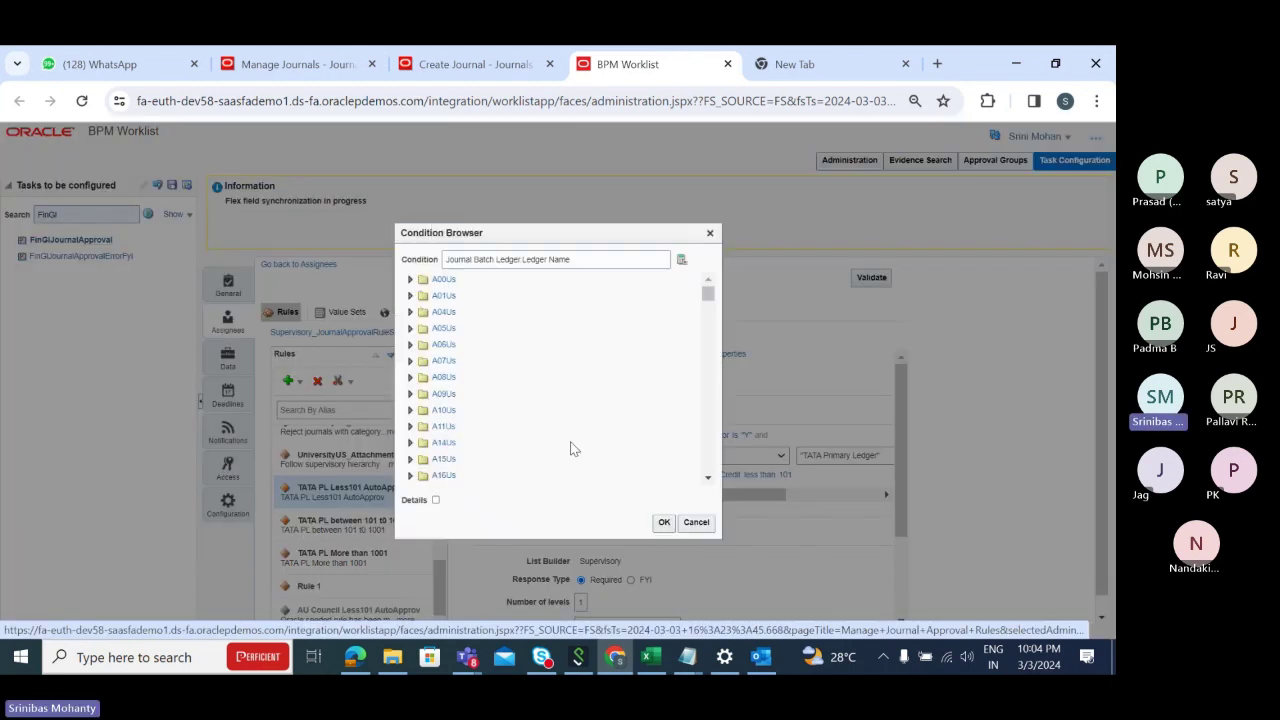
left_click_drag(708, 293, 706, 345)
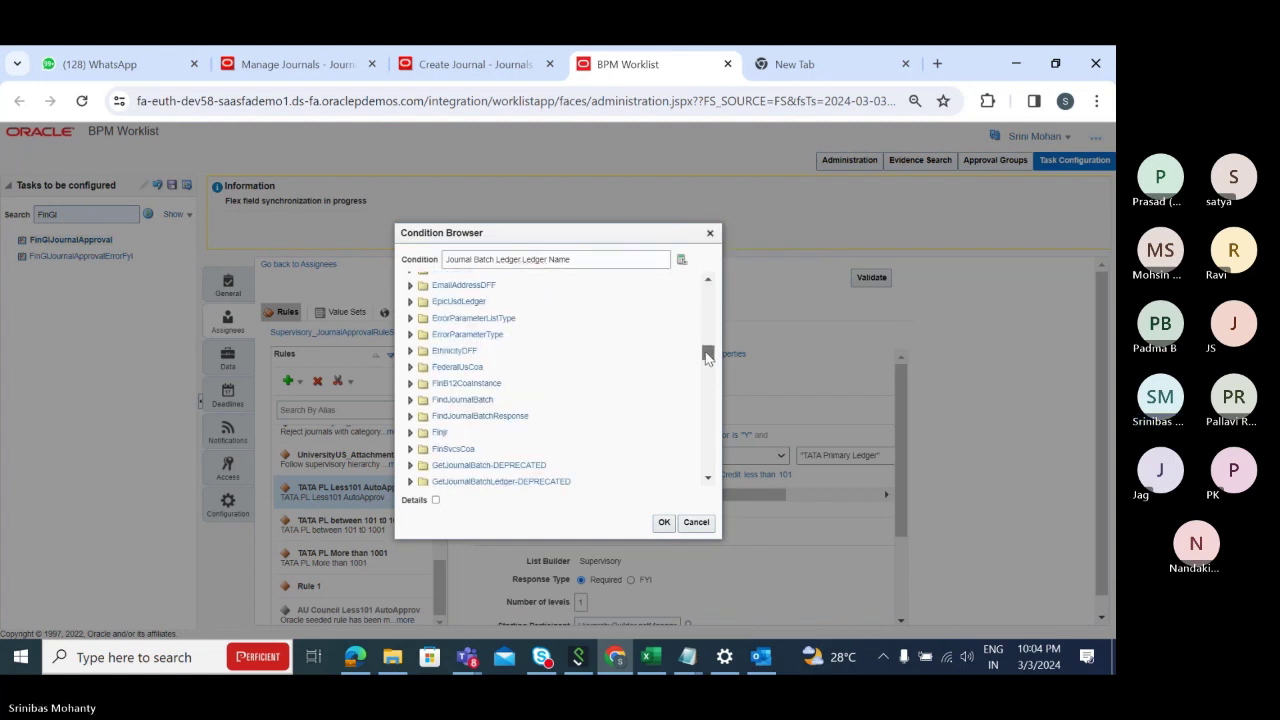
left_click_drag(708, 355, 707, 369)
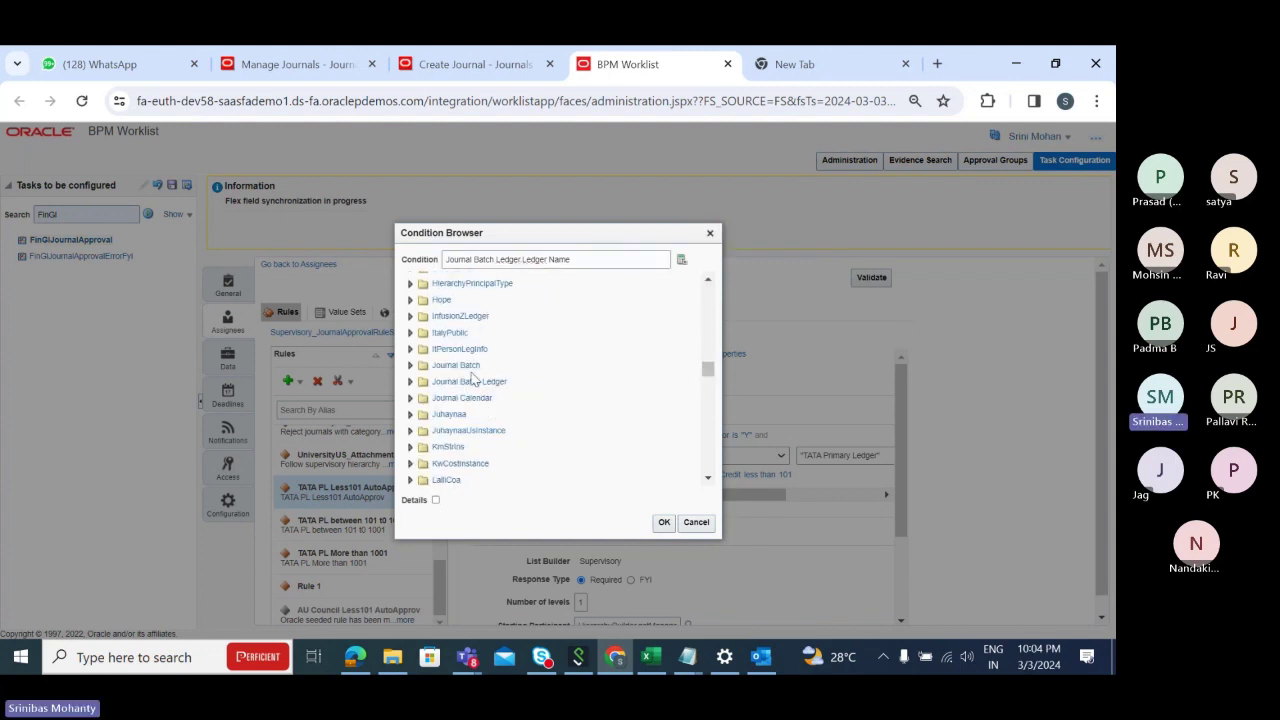
left_click(410, 381)
scroll(528, 423, "down", 3)
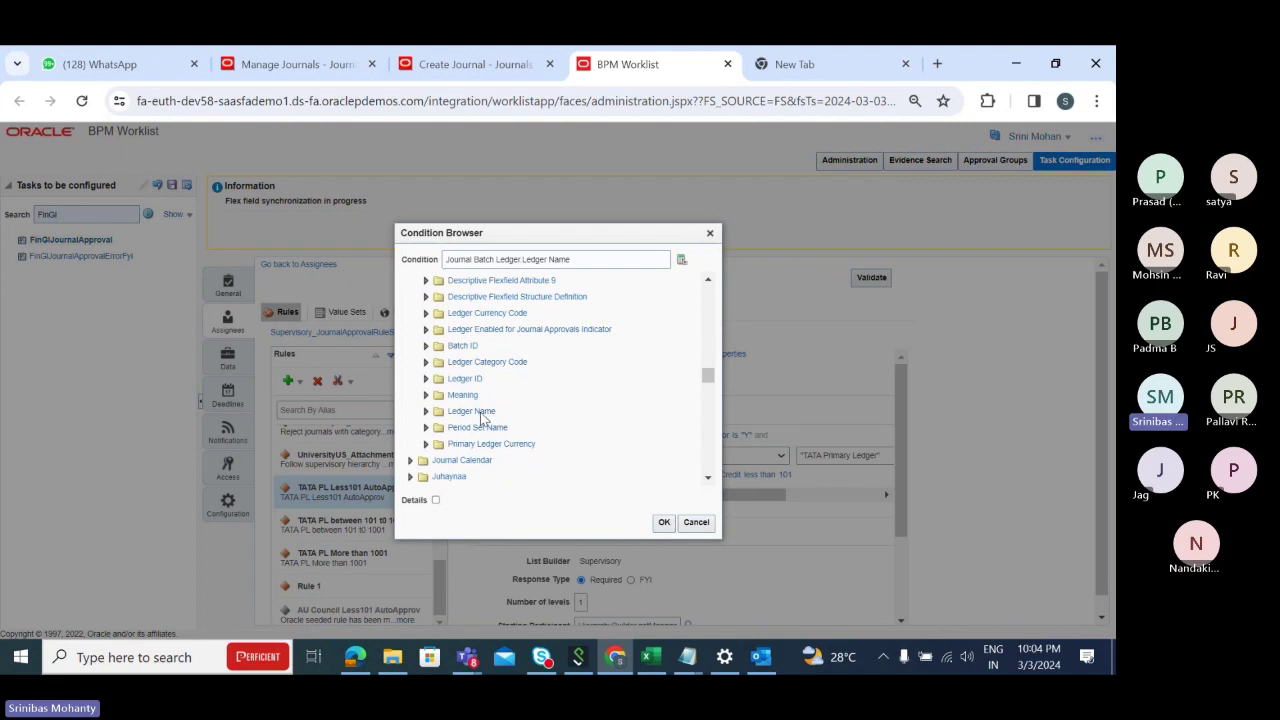
left_click(480, 418)
left_click(710, 233)
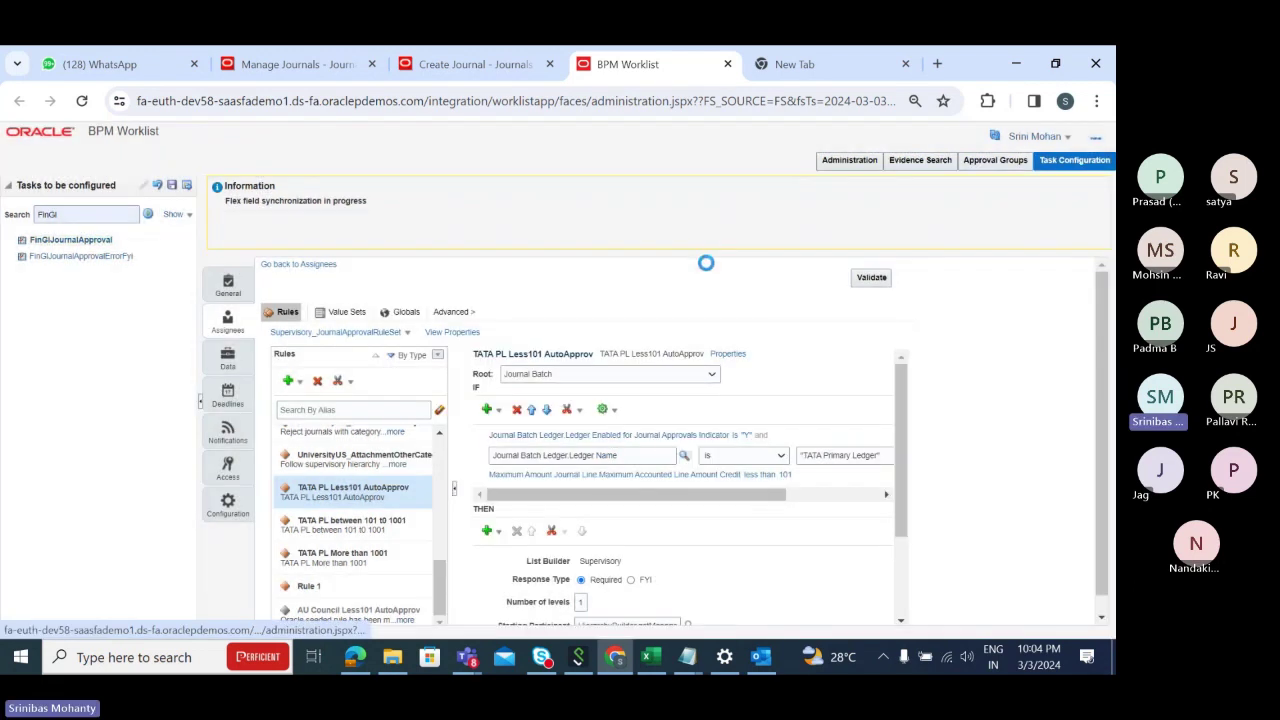
Review the ledger name value again and compare how the rule's three IF conditions are joined
left_click_drag(772, 494, 710, 455)
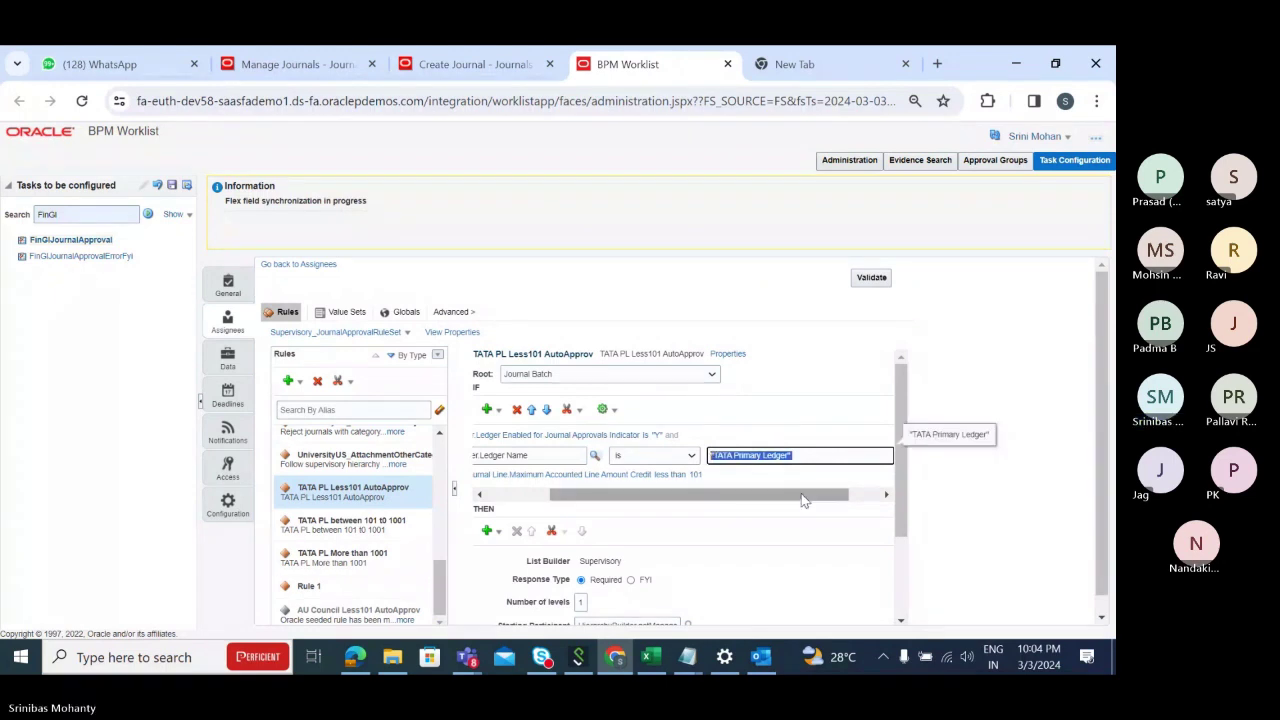
left_click_drag(805, 500, 680, 517)
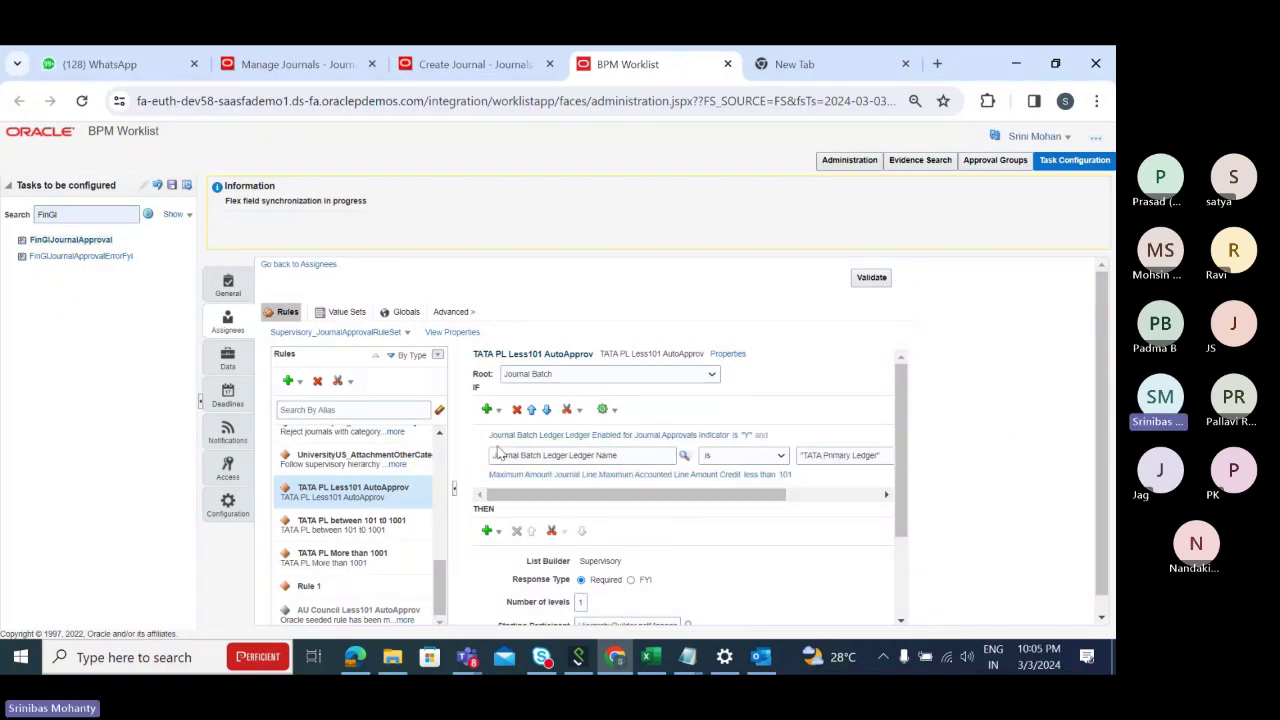
left_click_drag(700, 497, 794, 497)
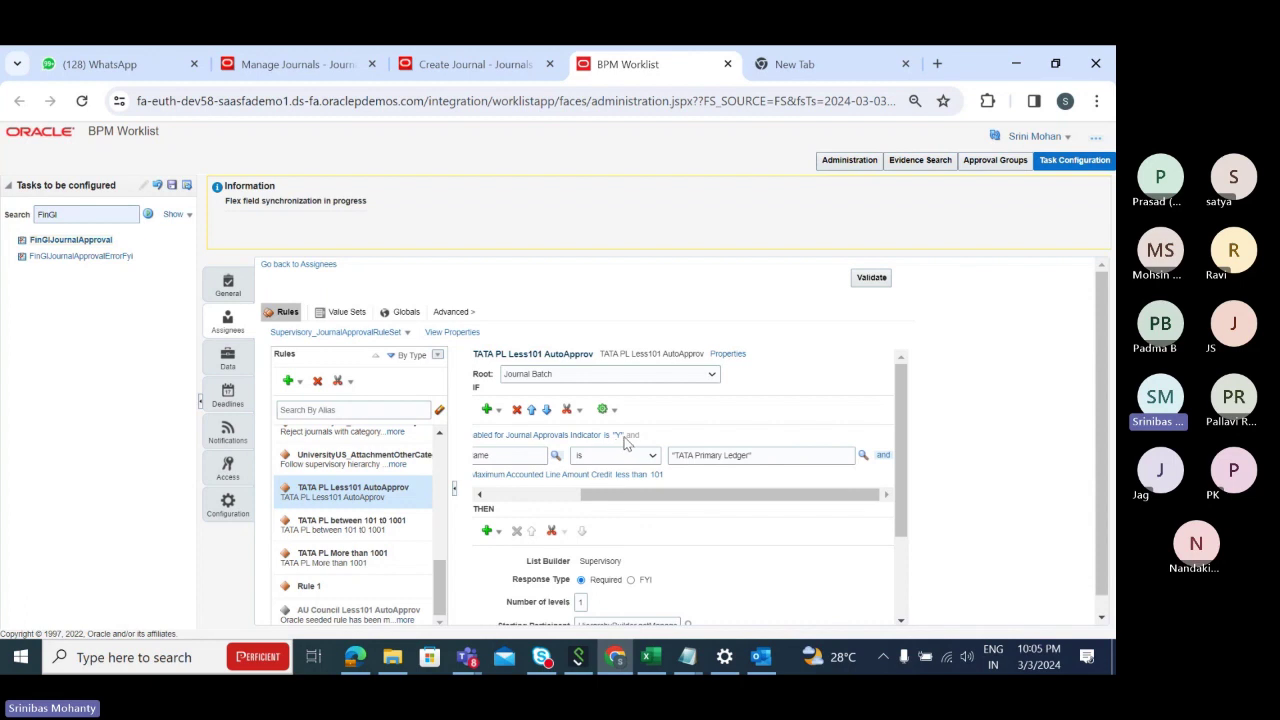
left_click_drag(845, 497, 576, 512)
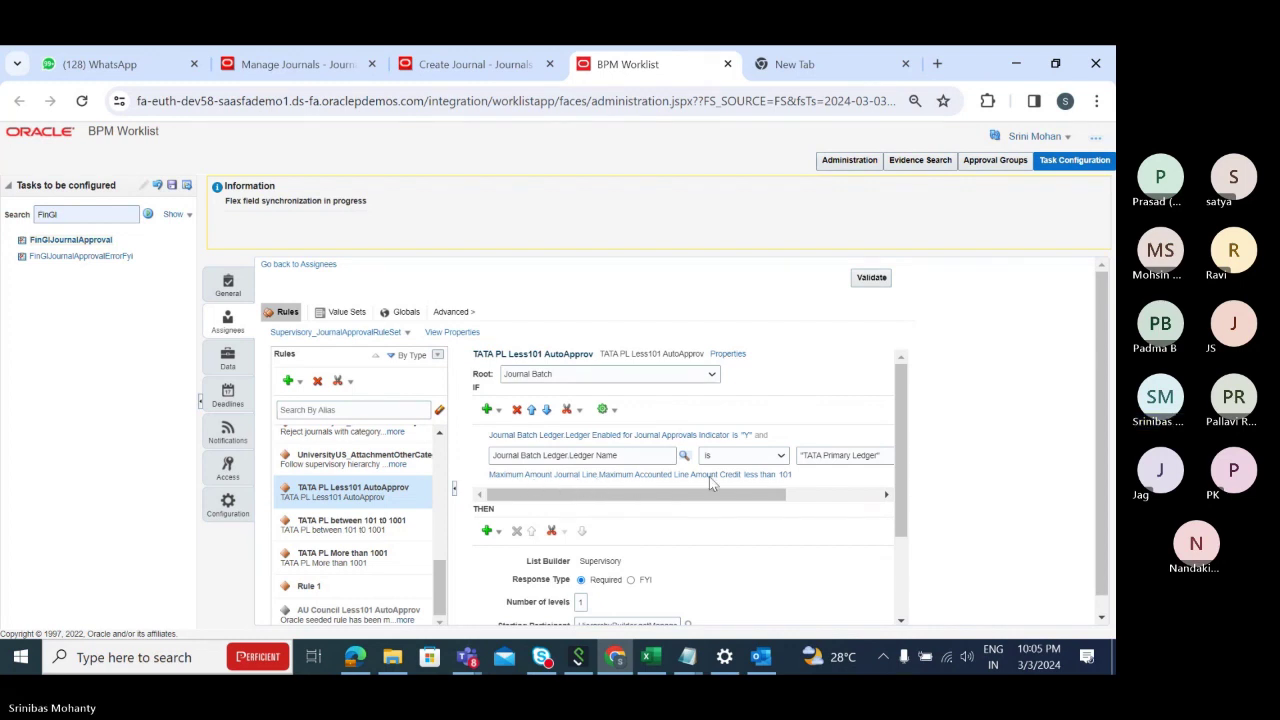
left_click_drag(768, 494, 806, 494)
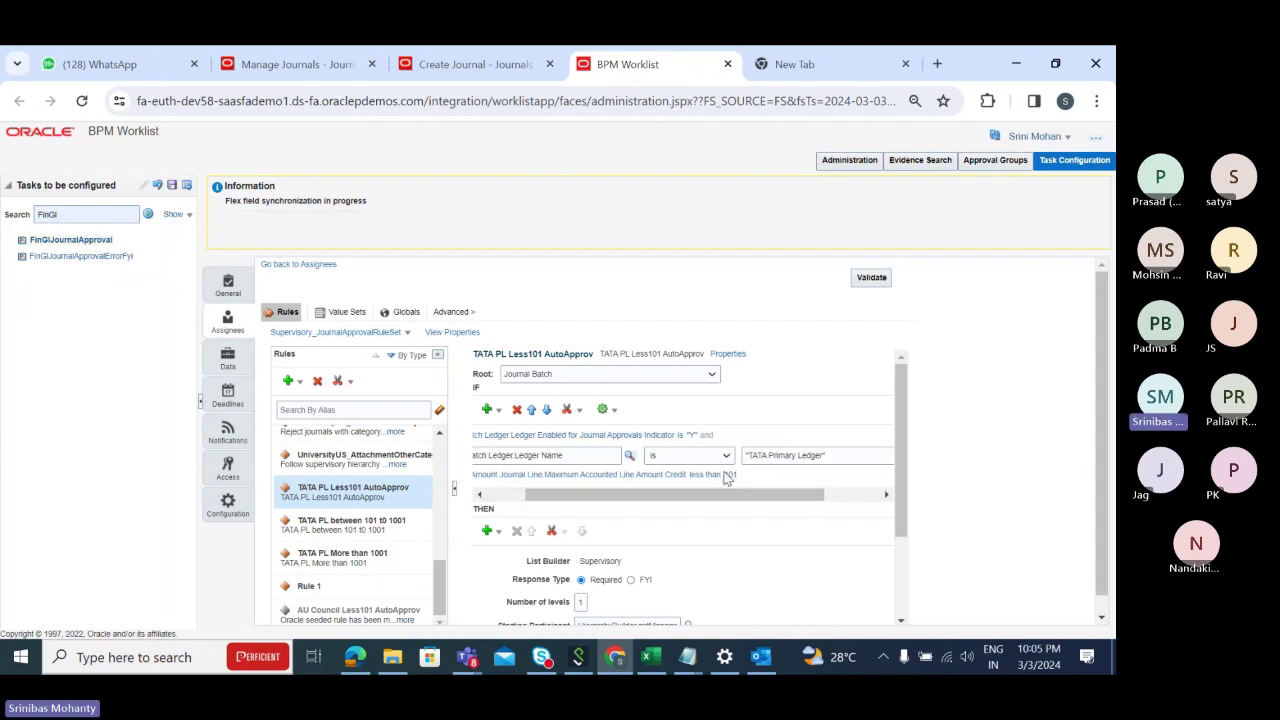
left_click_drag(720, 494, 657, 497)
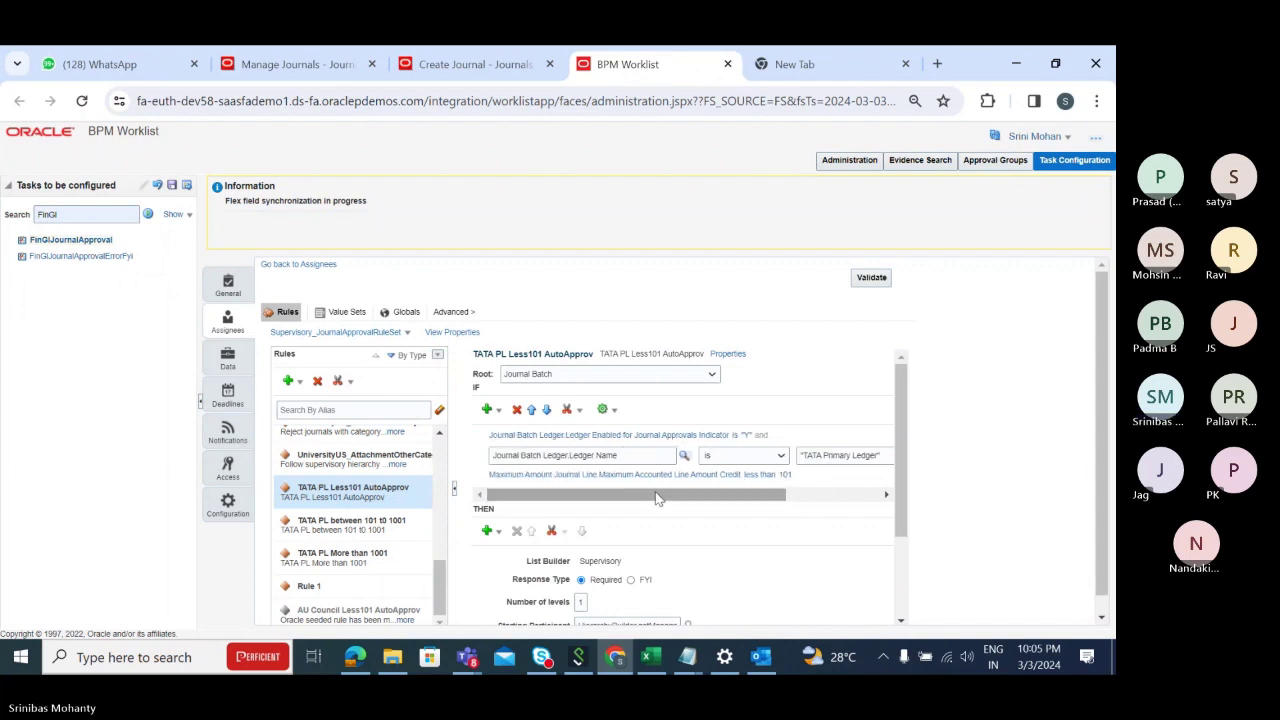
Open the Maximum Accounted Line Amount Credit condition, find Maximum Amount Journal Line in its Condition Browser, and cancel the browser
left_click(670, 484)
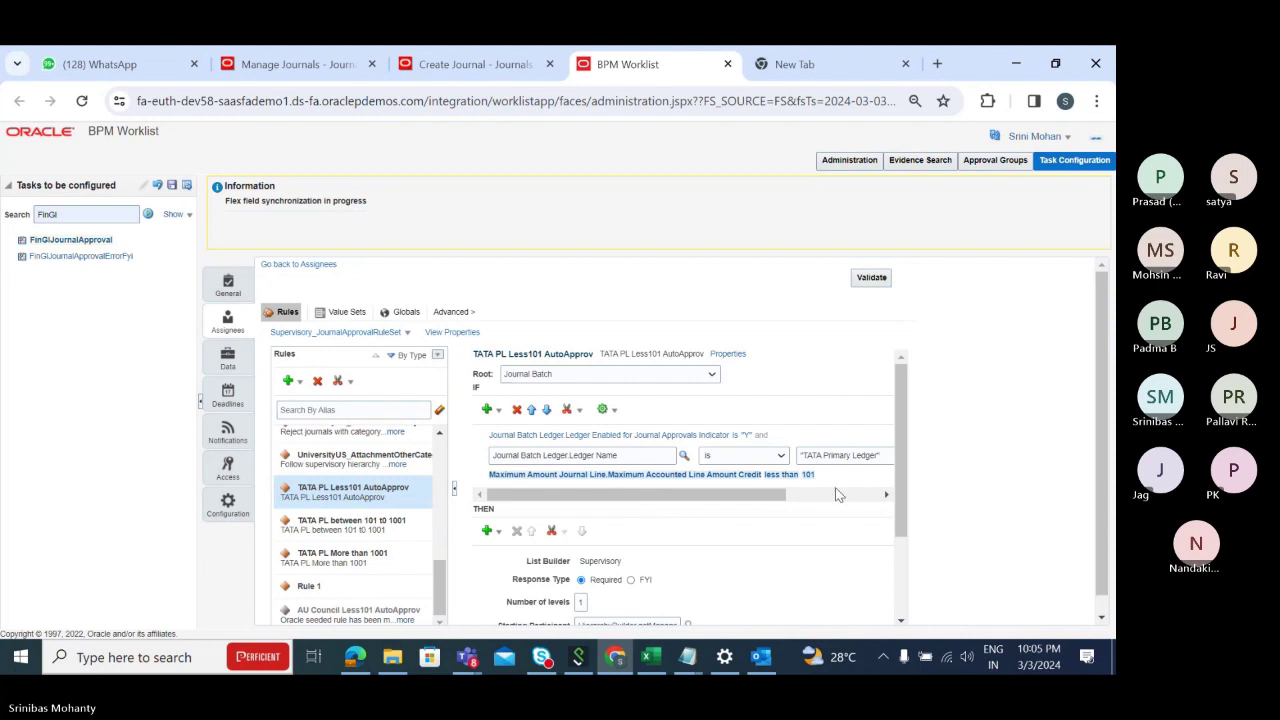
left_click(757, 486)
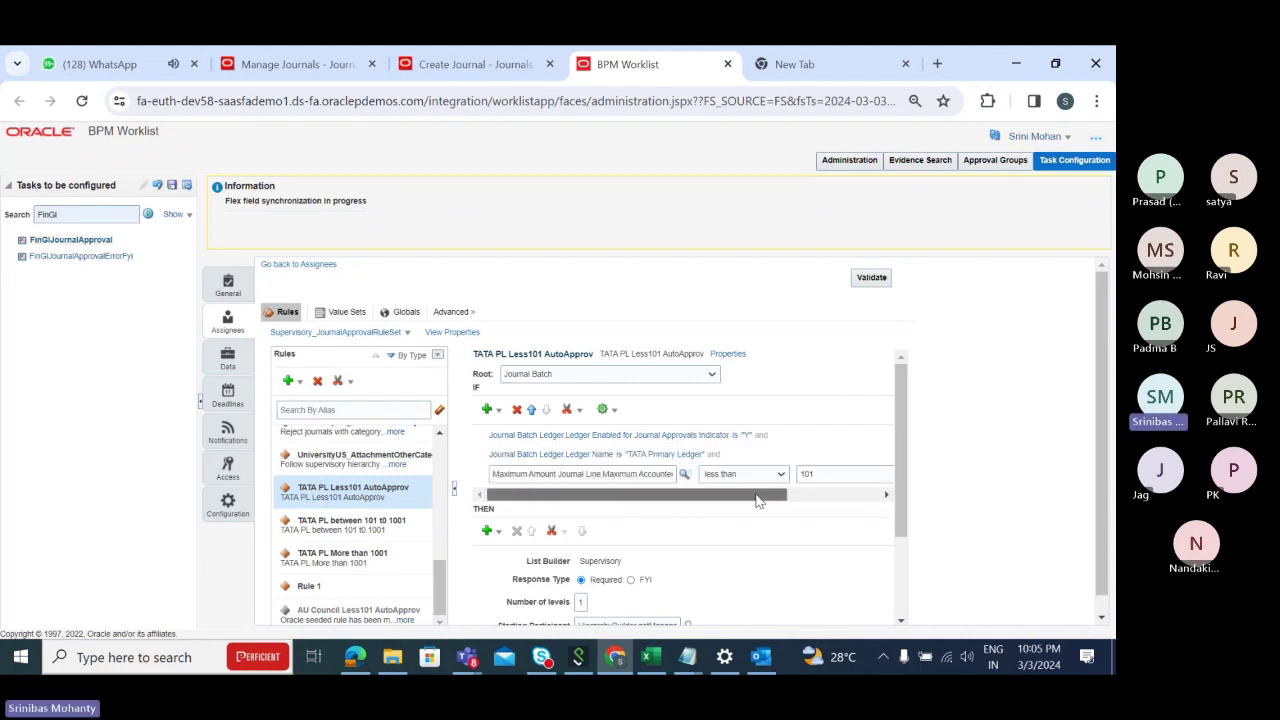
left_click(685, 477)
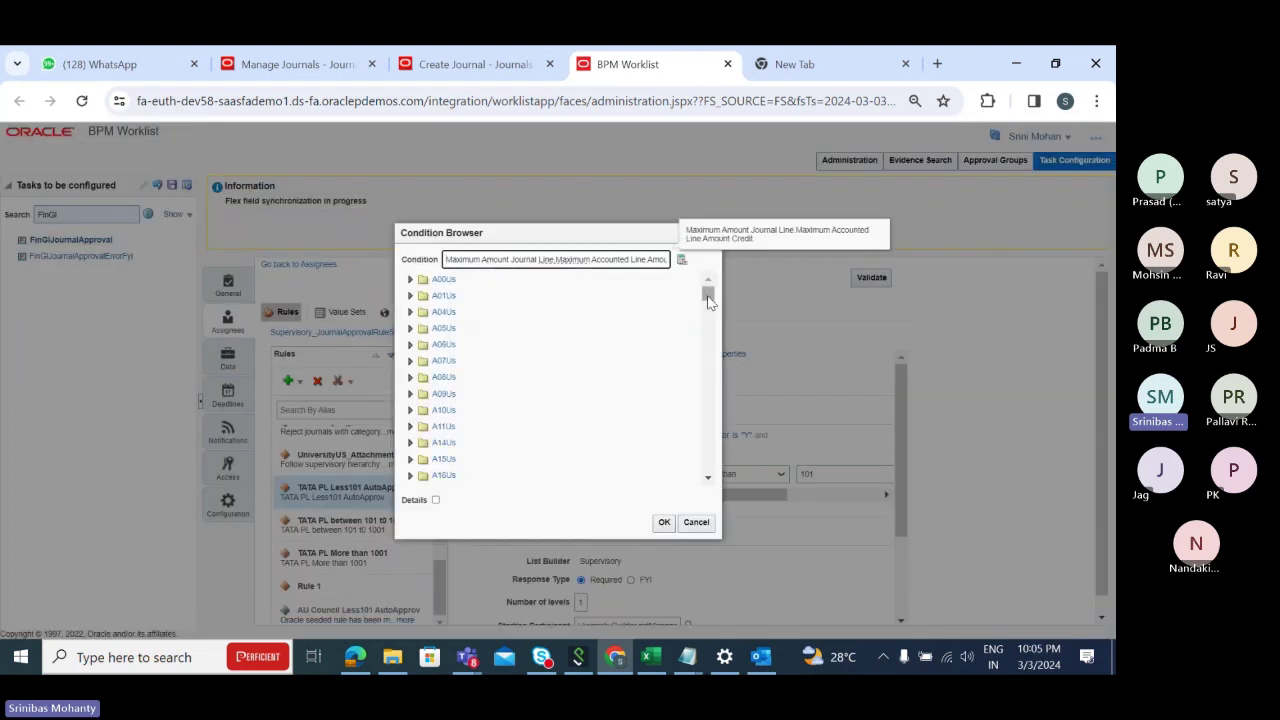
left_click_drag(708, 298, 706, 390)
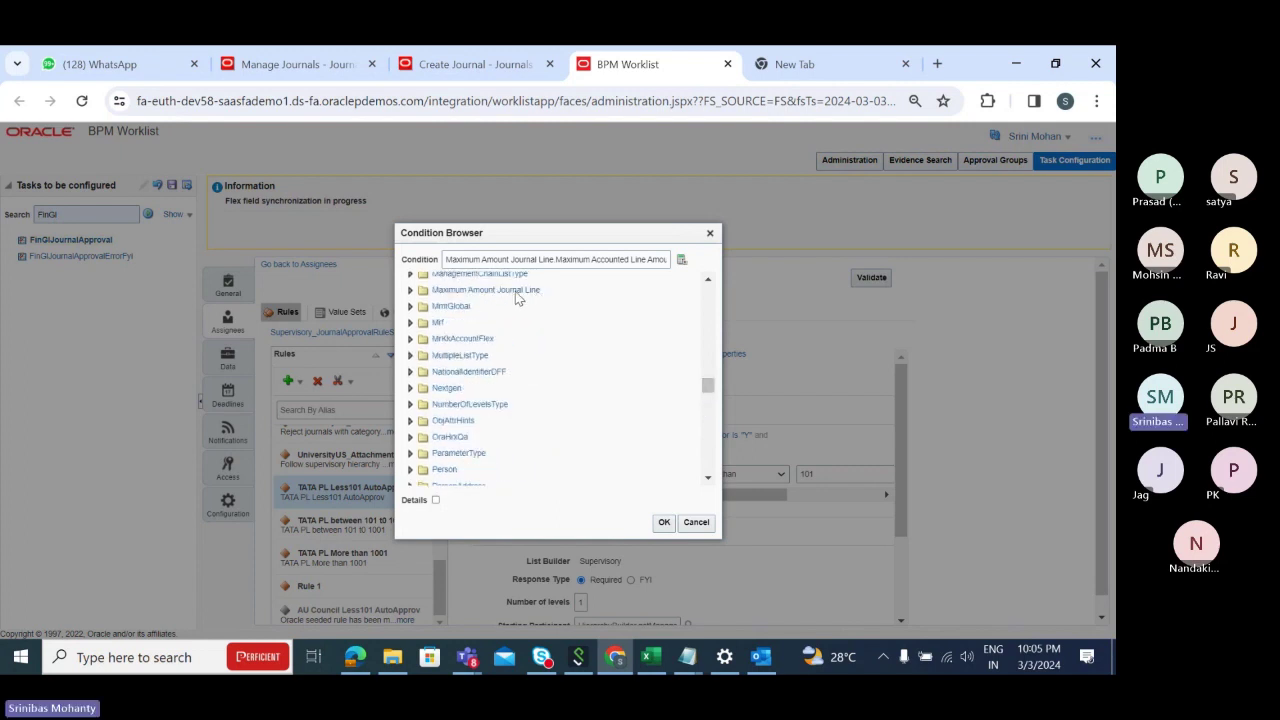
left_click(695, 523)
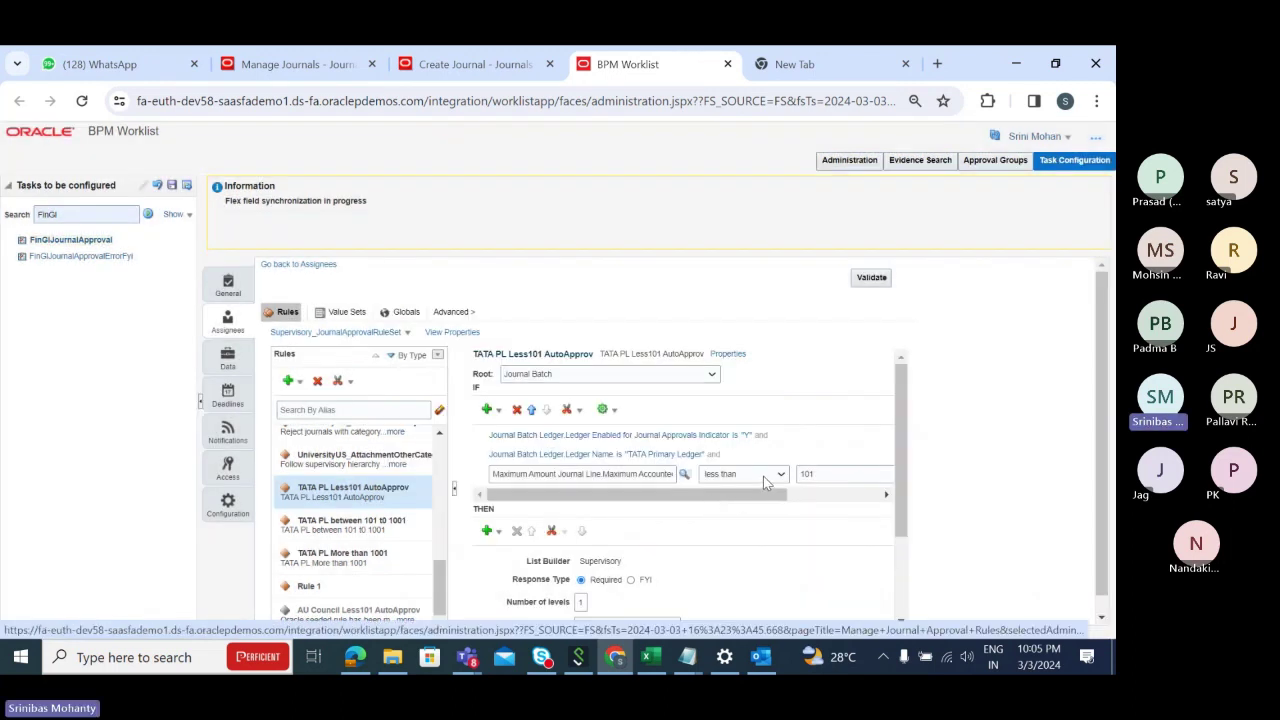
Review the comparison operators available for the maximum line amount condition and its threshold value, leaving both as they are
left_click(740, 475)
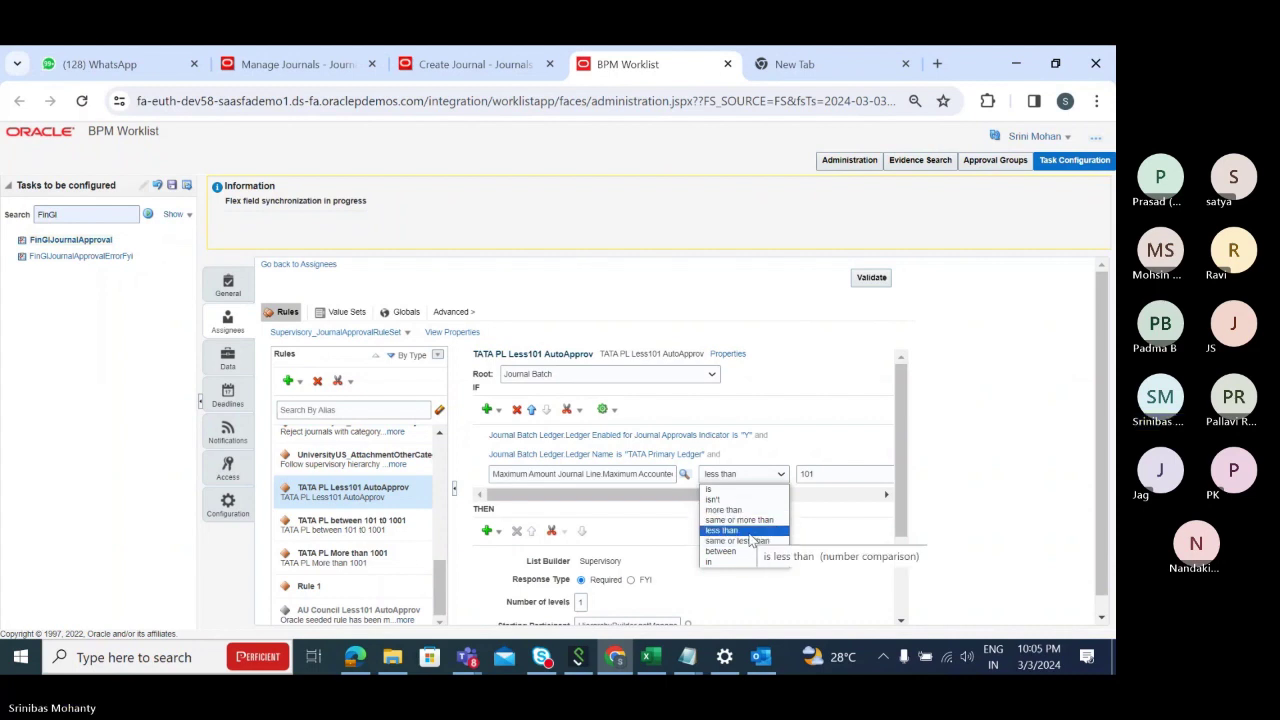
left_click(737, 292)
left_click_drag(737, 504, 663, 506)
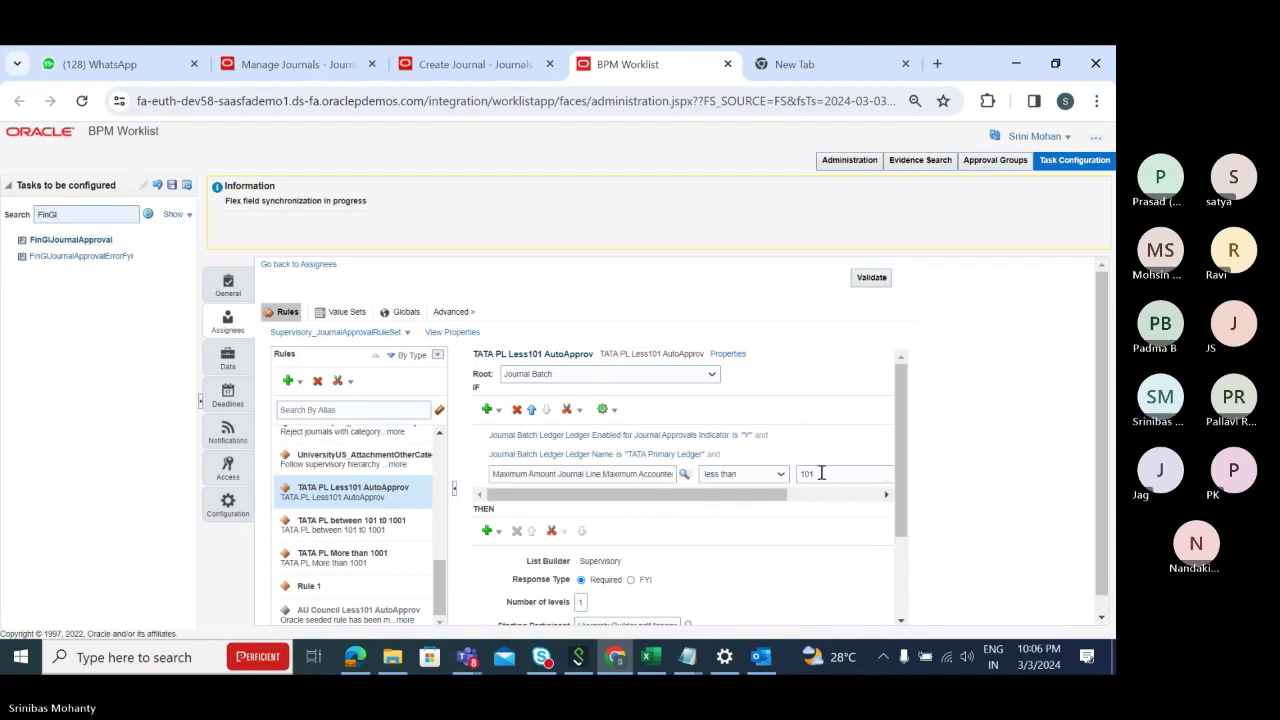
left_click(825, 473)
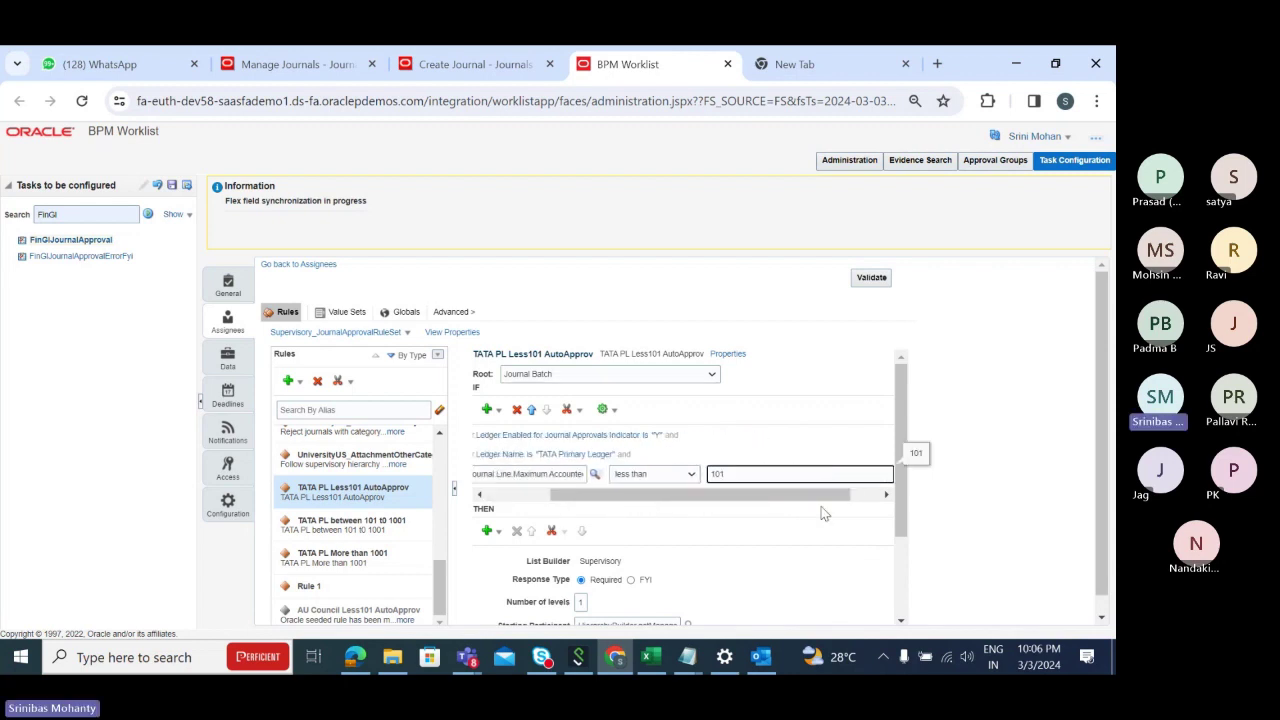
left_click_drag(822, 502, 758, 500)
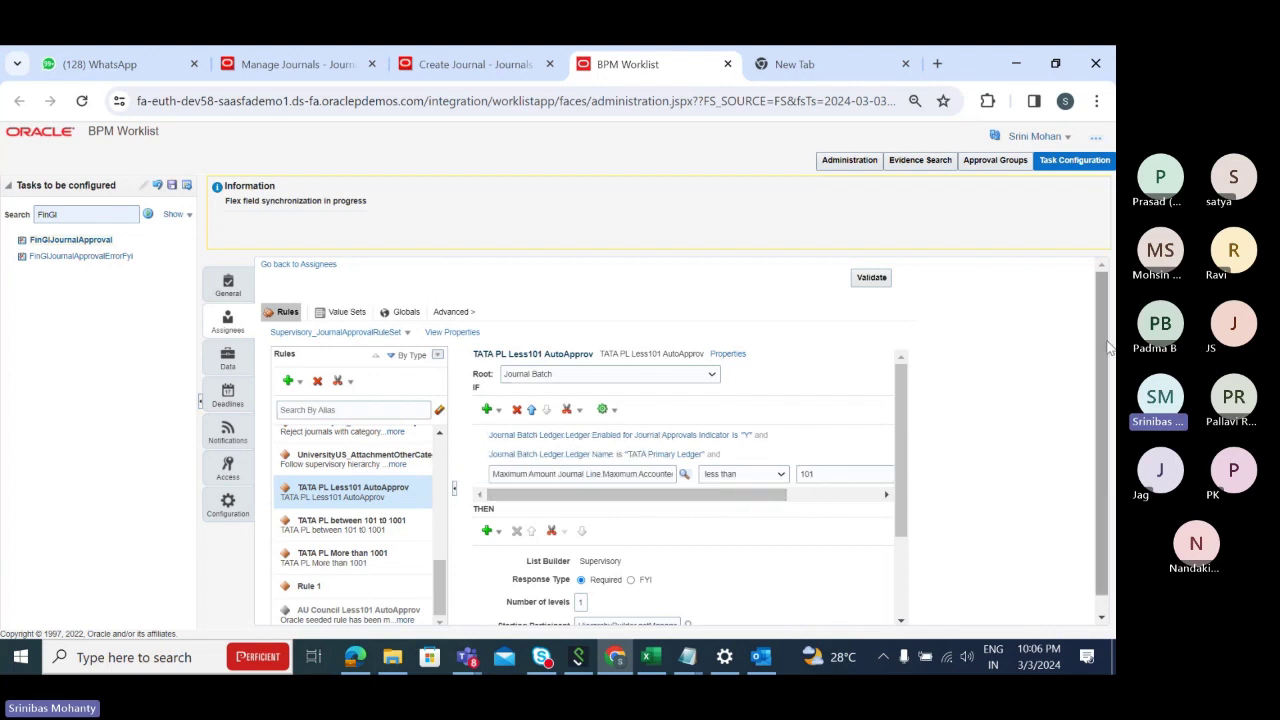
Check the THEN action's List Builder and the approver types offered under Add Approver, without adding an approver
scroll(1069, 457, "down", 1)
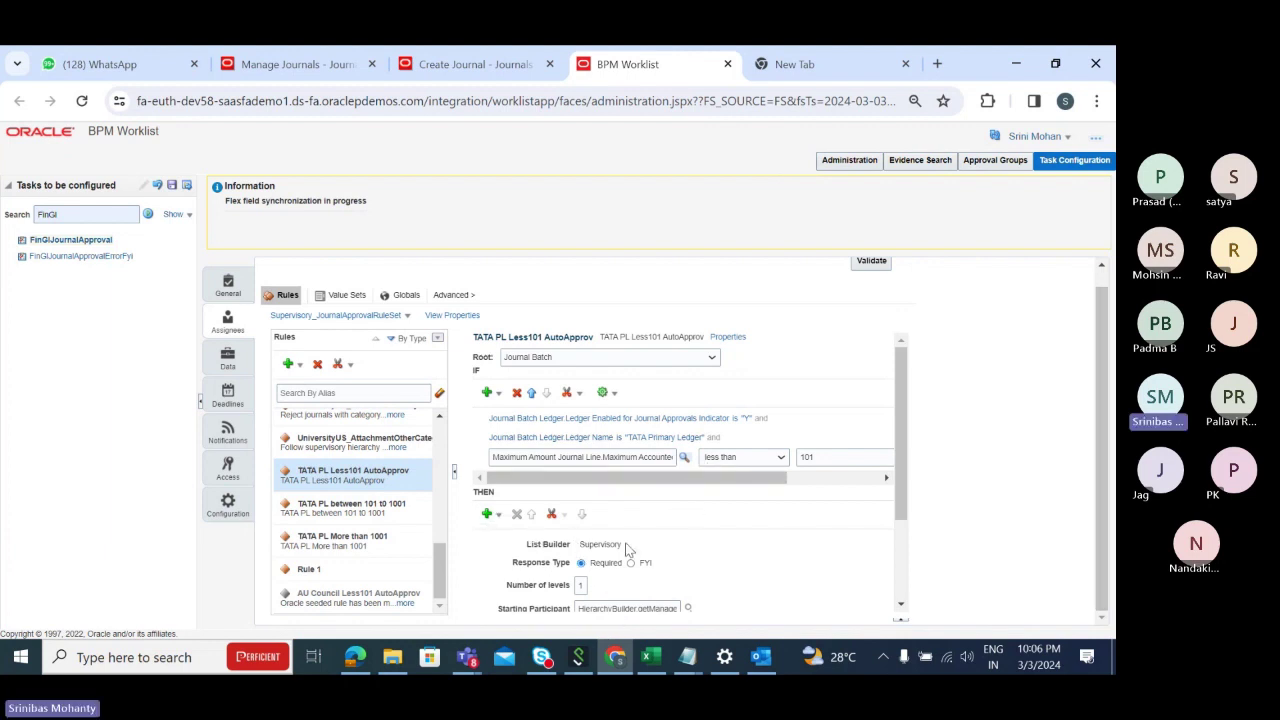
left_click_drag(627, 549, 568, 548)
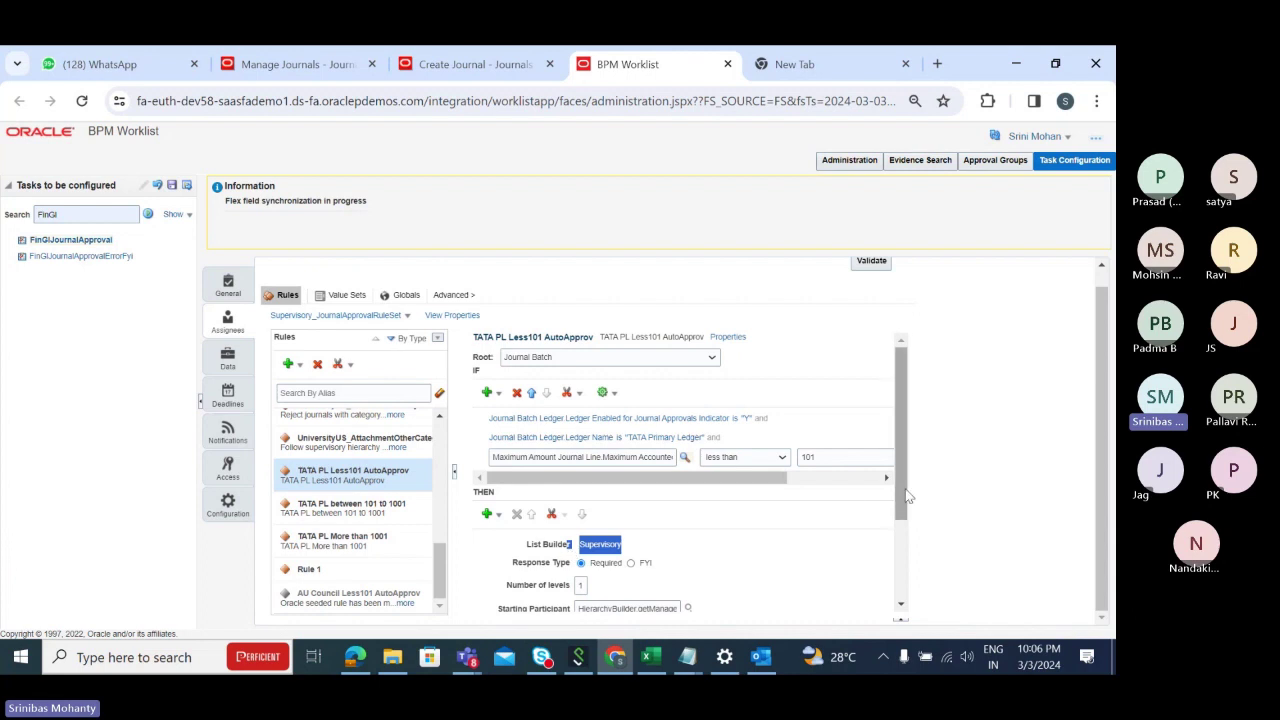
left_click_drag(908, 496, 908, 523)
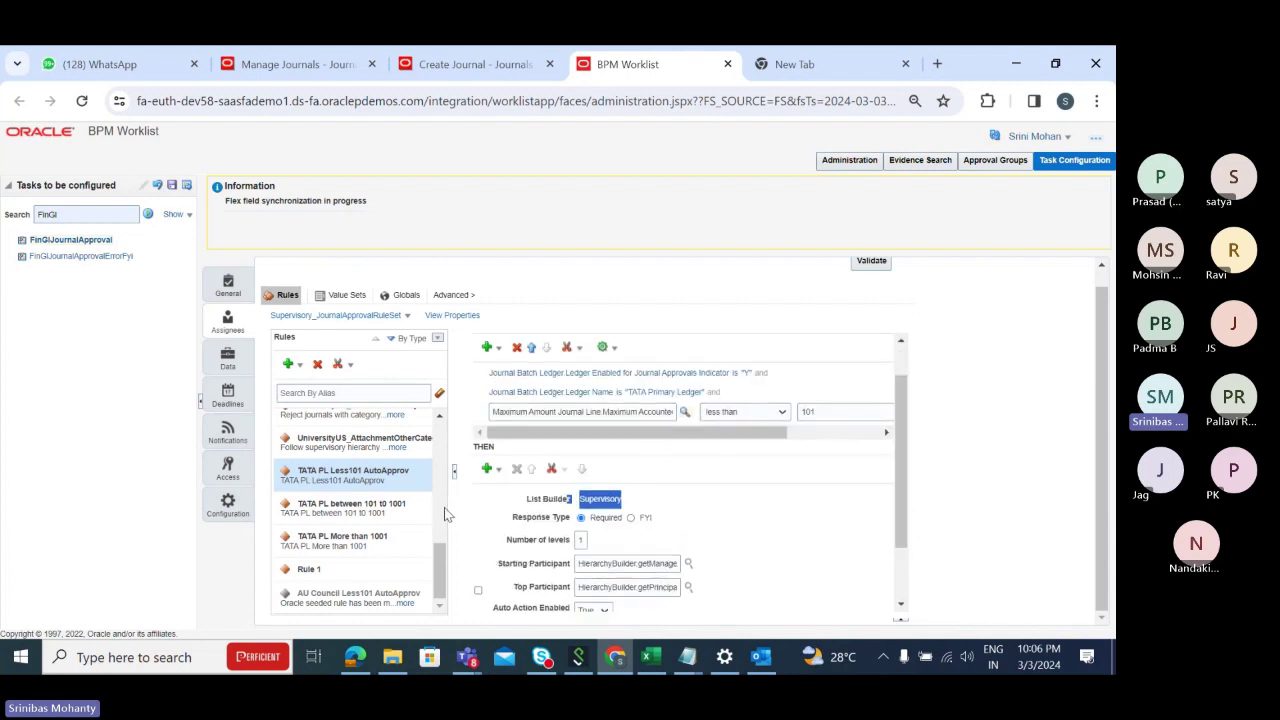
left_click(498, 474)
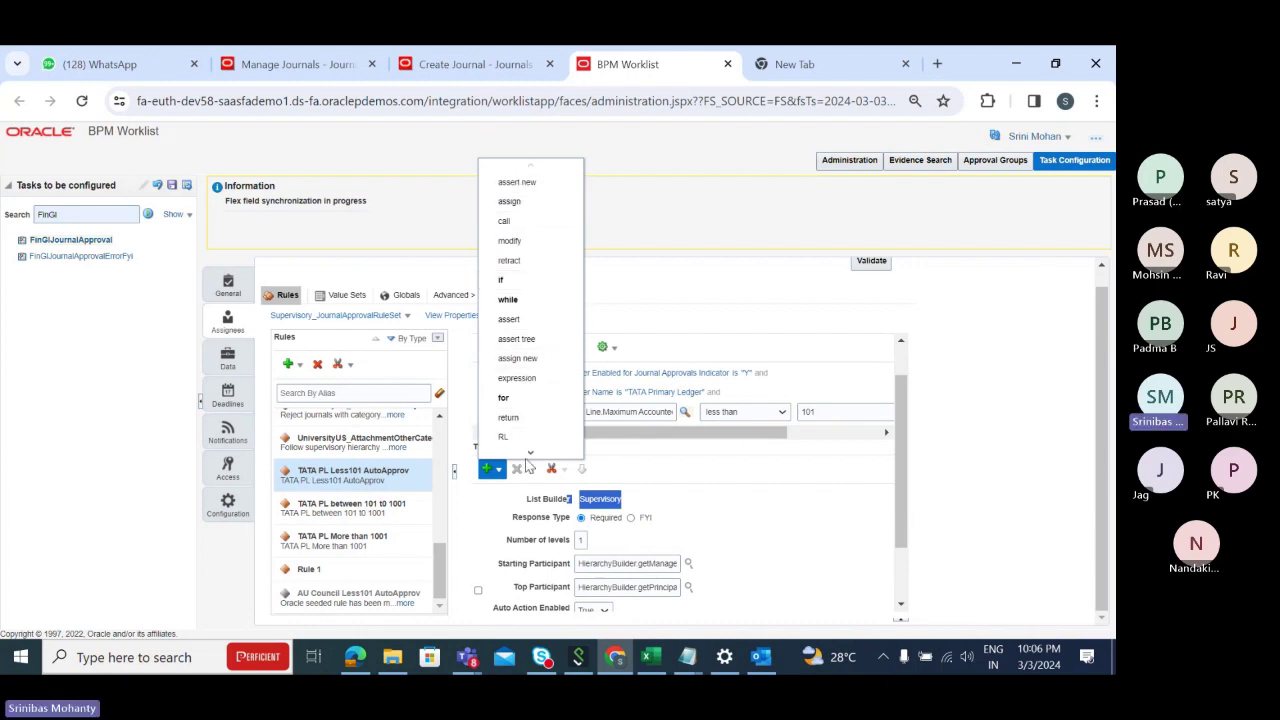
mouse_move(531, 453)
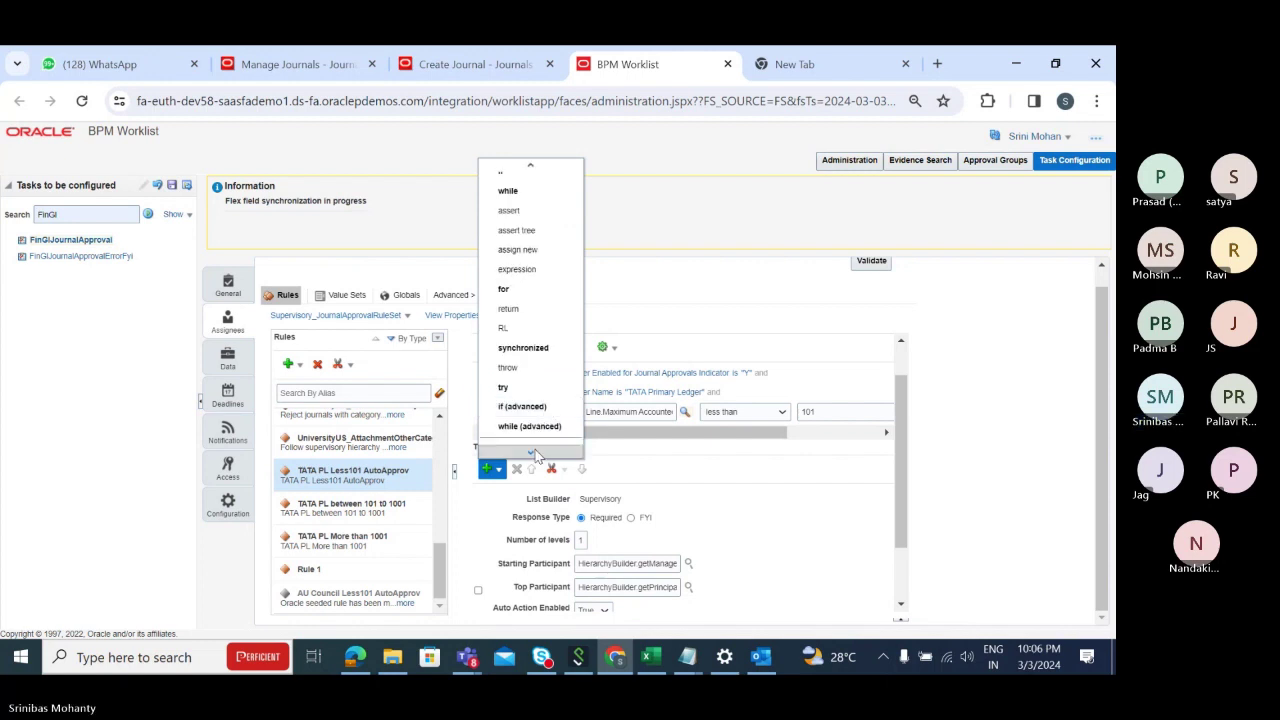
mouse_move(556, 436)
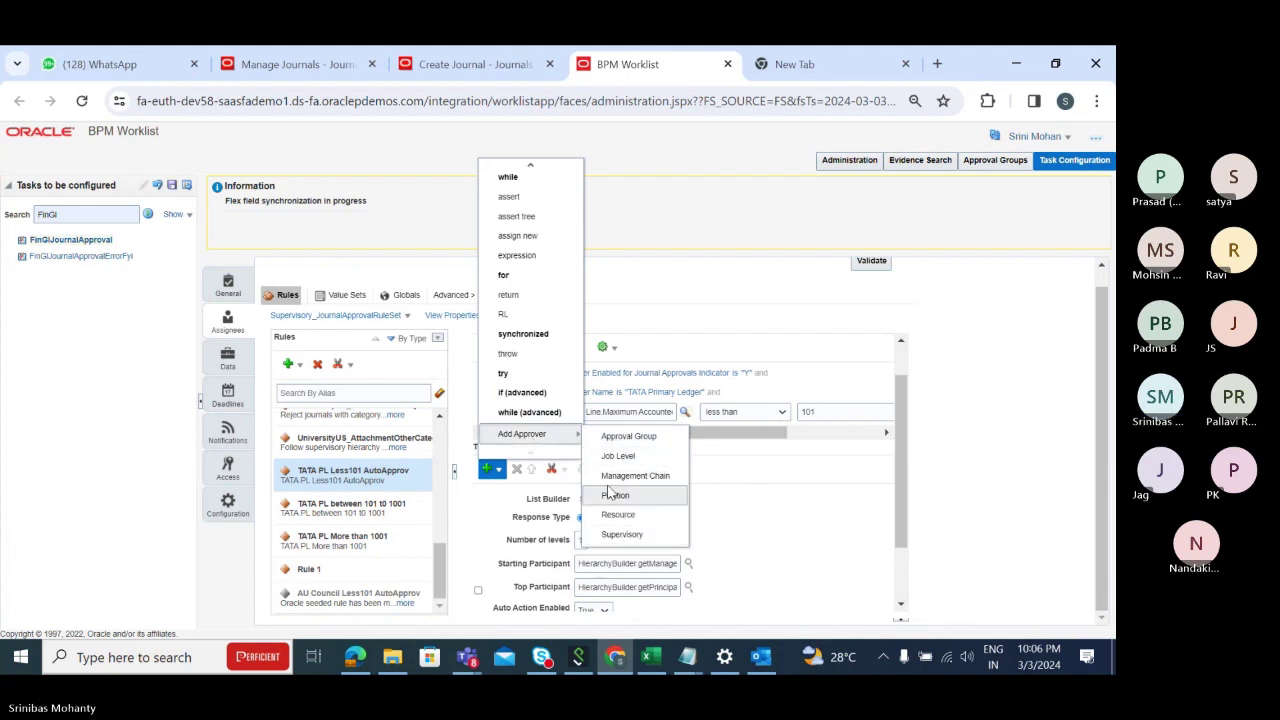
scroll(530, 440, "up", 2)
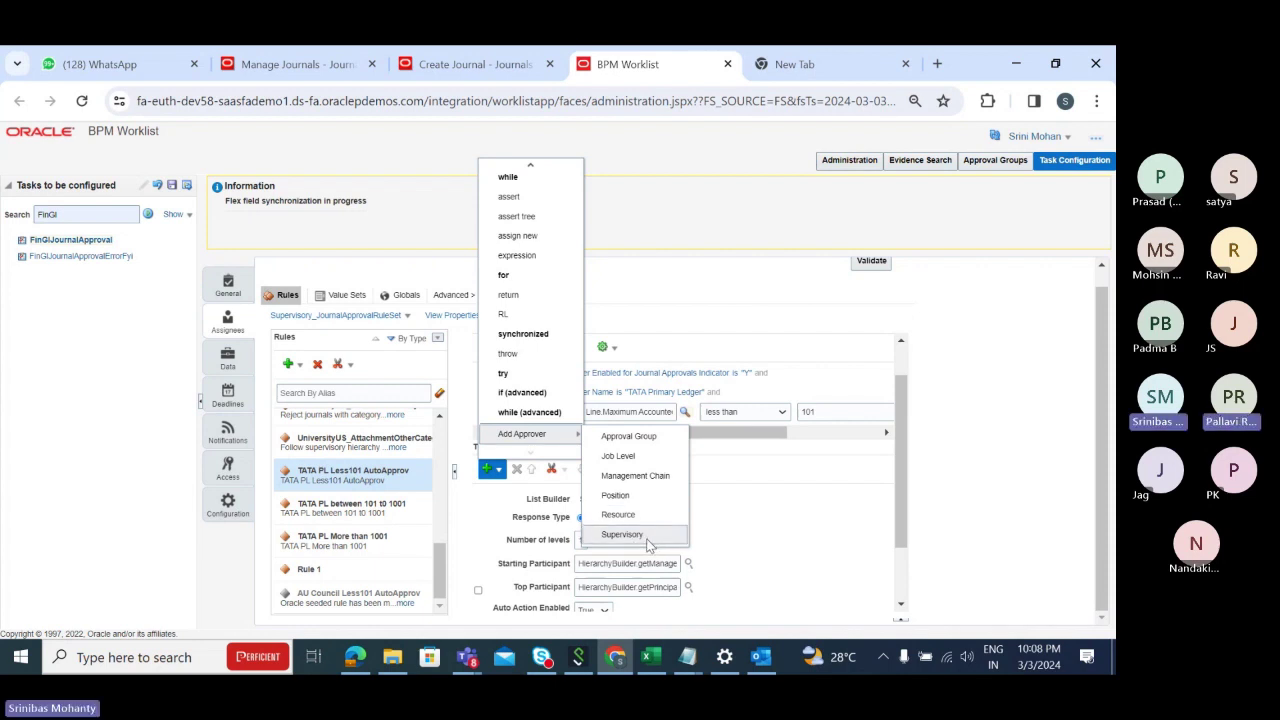
left_click(700, 282)
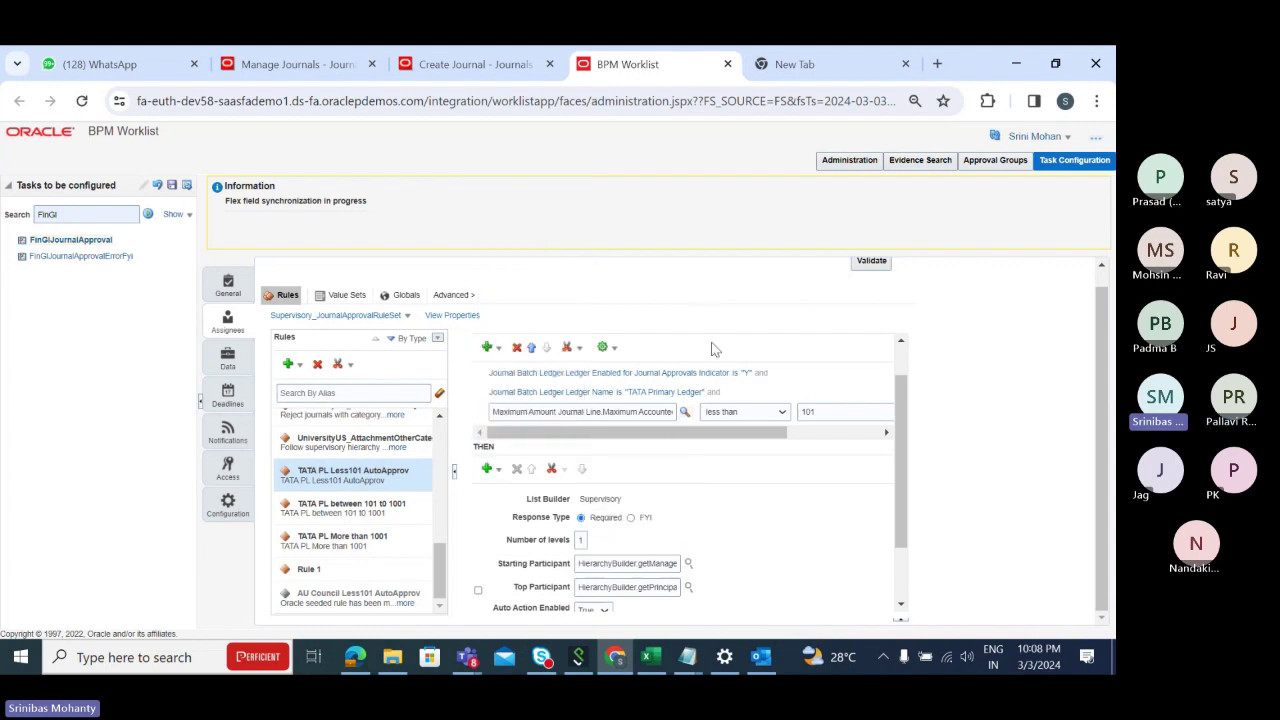
Review the response type and number of levels in the TATA PL Less101 AutoApprov rule's THEN action
left_click_drag(899, 406, 896, 490)
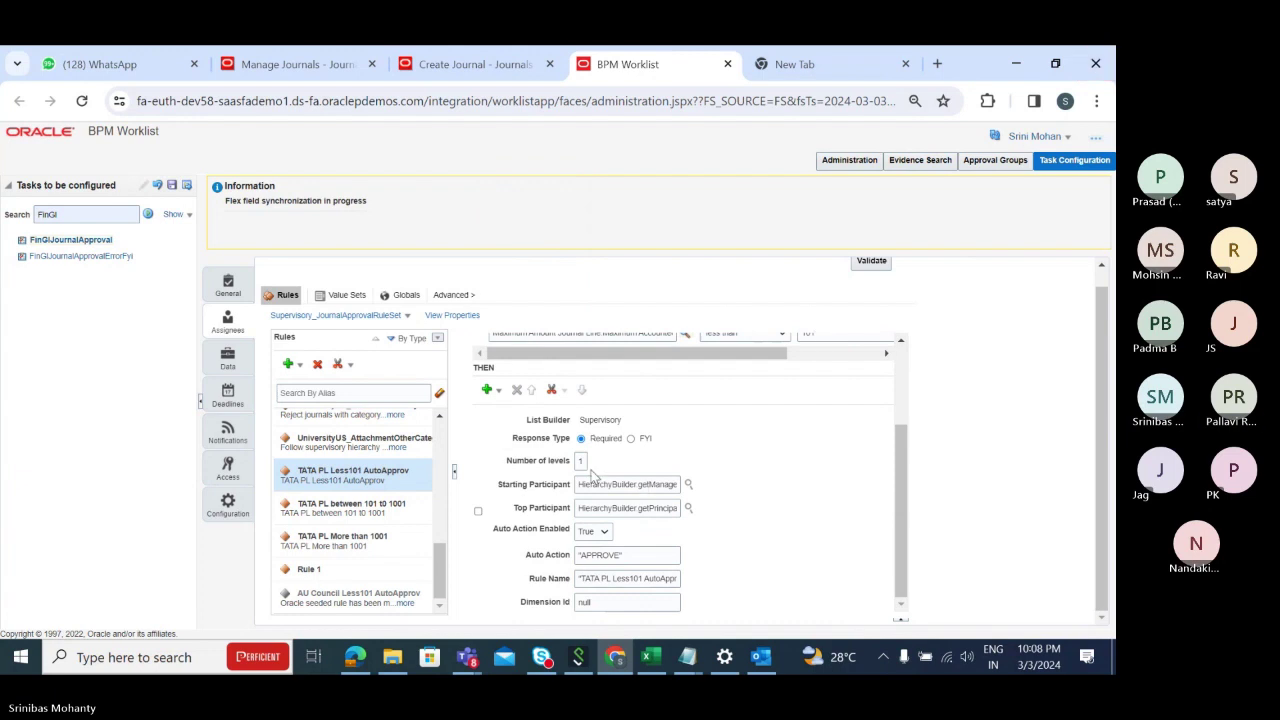
left_click_drag(516, 442, 662, 440)
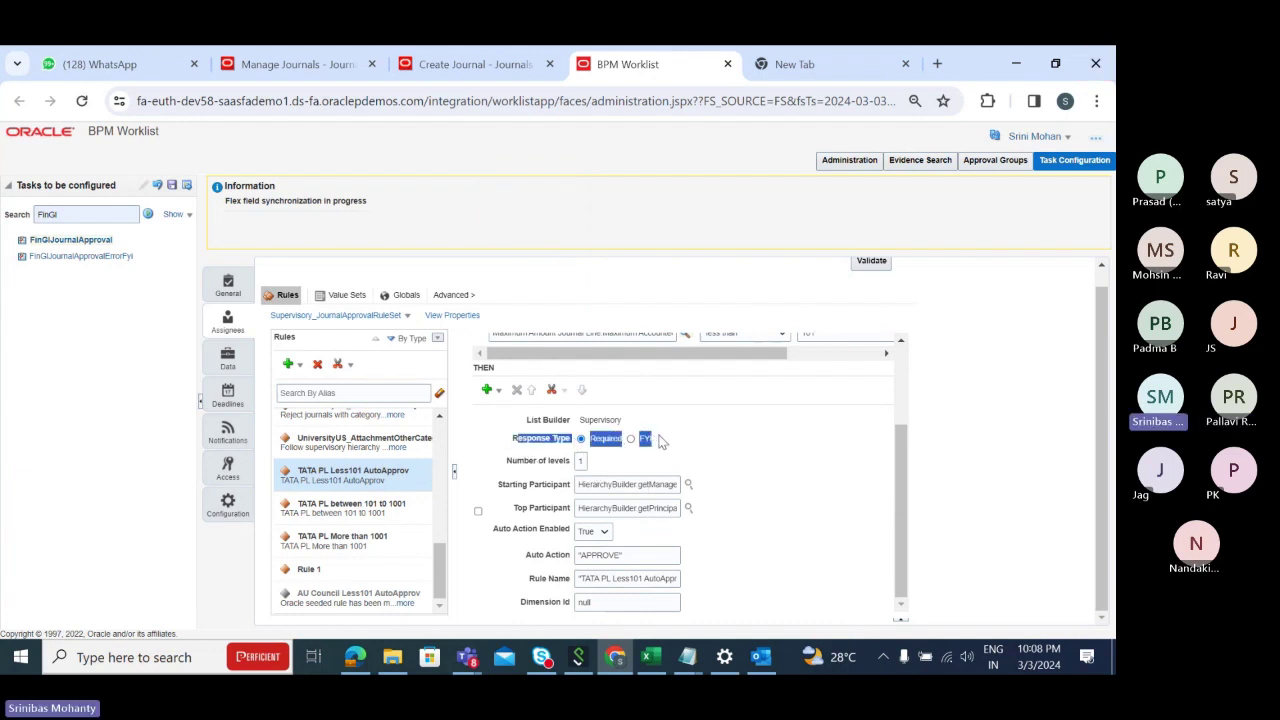
left_click(583, 462)
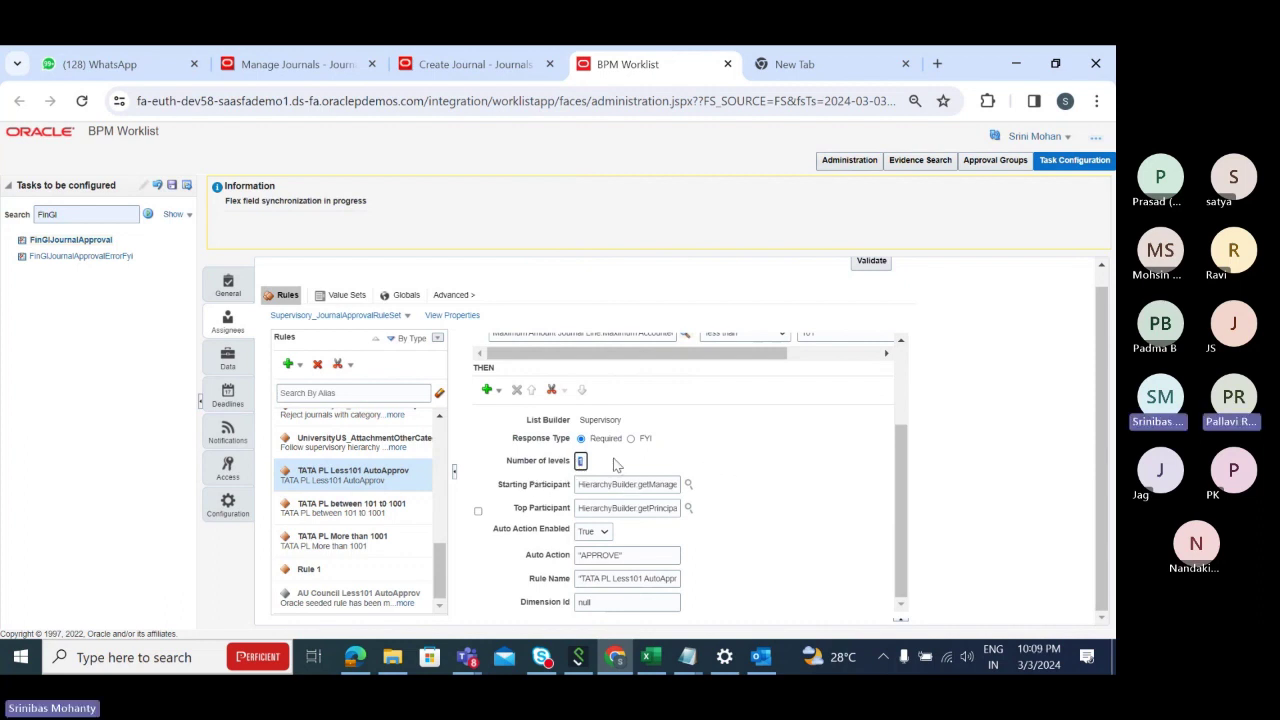
left_click(619, 462)
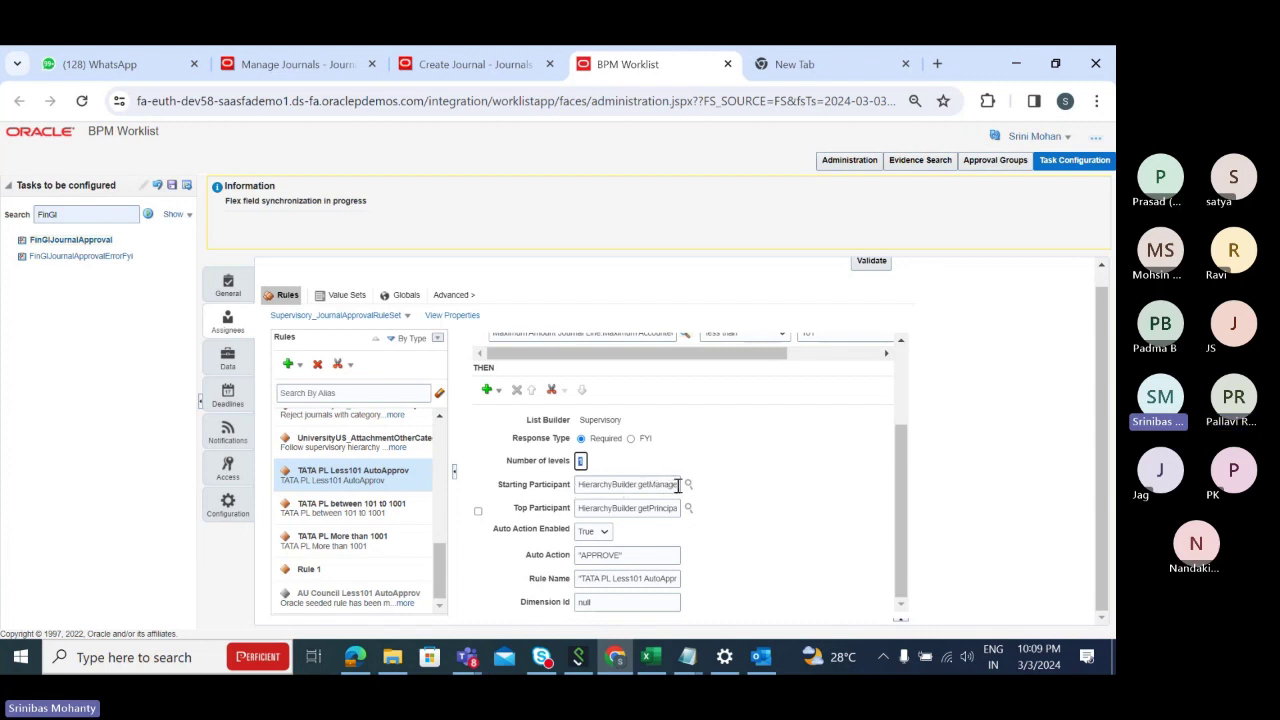
Inspect the Starting Participant expression and its reference user in the Add Hierarchy Participant dialog, closing the dialog without changes
left_click(577, 487)
key("ctrl+a")
key("ctrl+v")
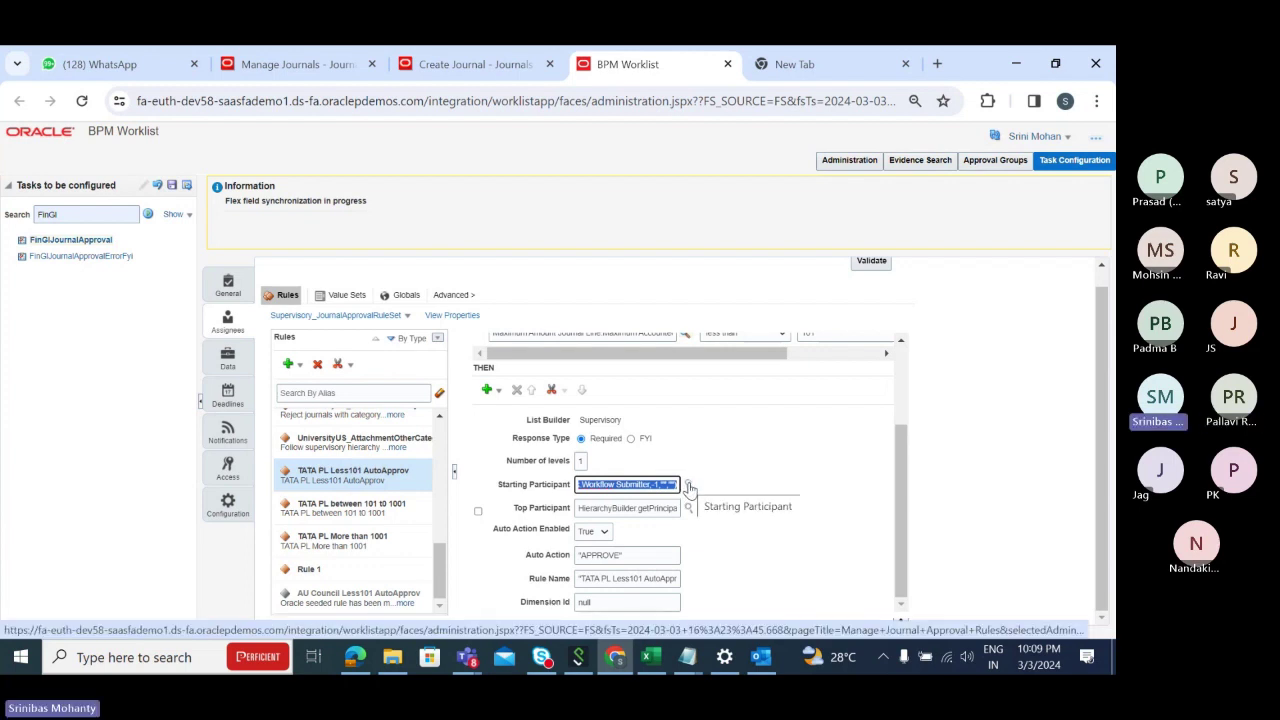
left_click(755, 471)
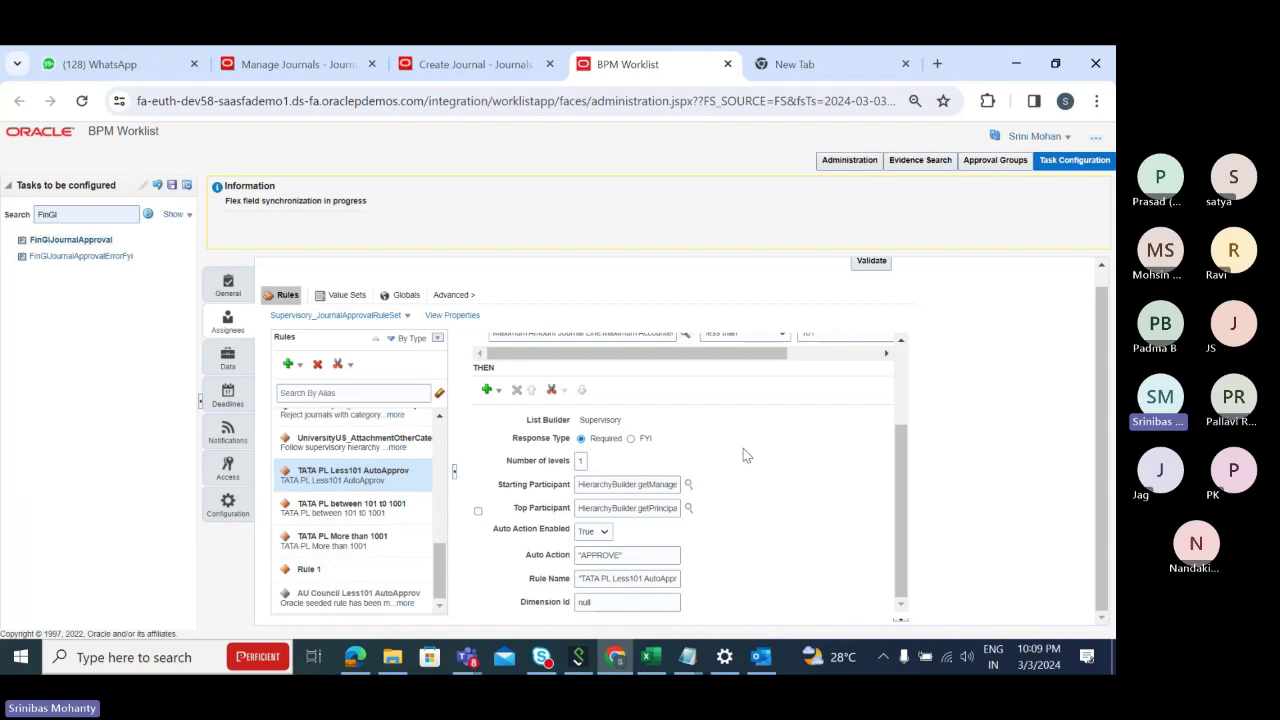
left_click(688, 484)
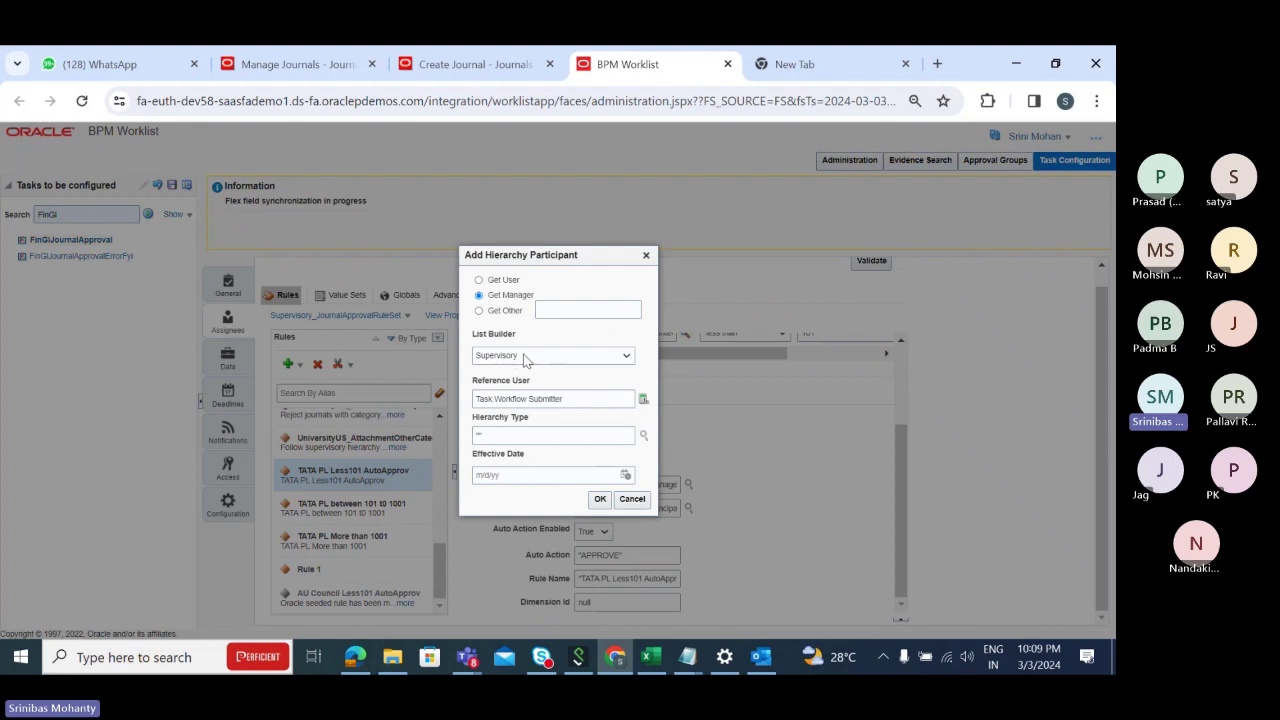
left_click_drag(535, 388, 474, 386)
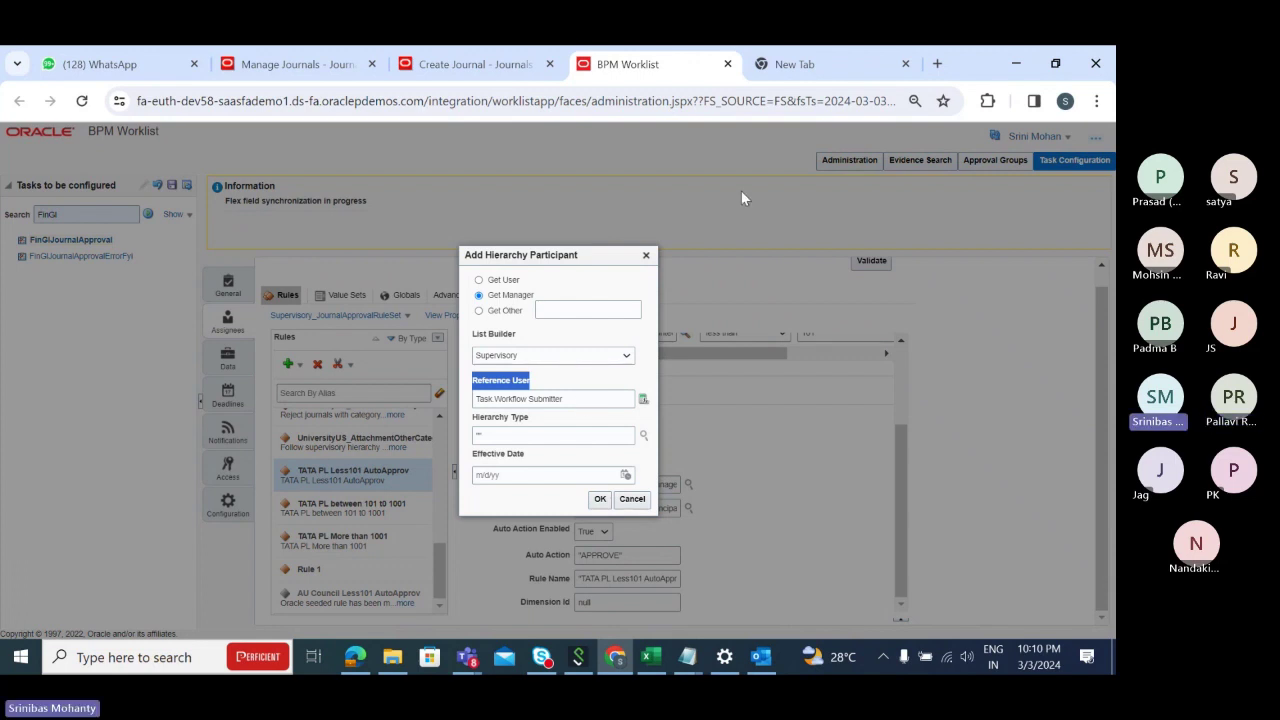
left_click(646, 255)
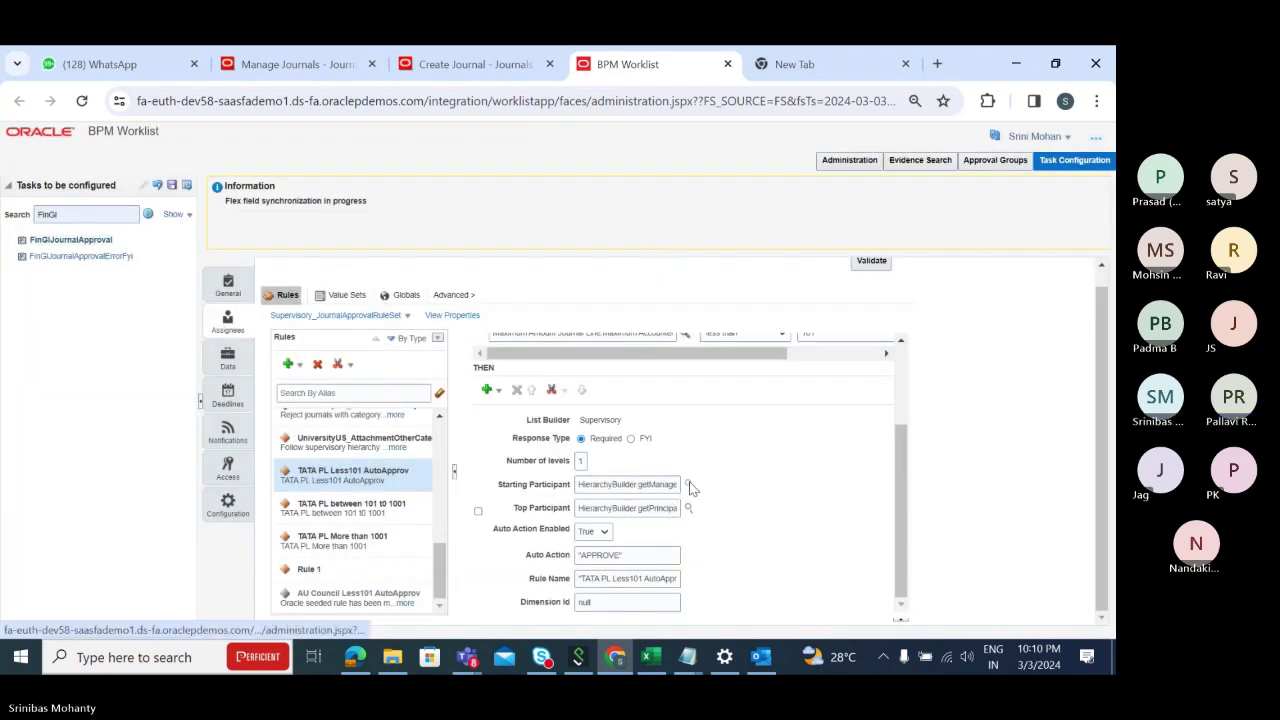
Reopen the Starting Participant's hierarchy settings, review the Get Manager option, reference user and hierarchy type, and accept the dialog
left_click(688, 483)
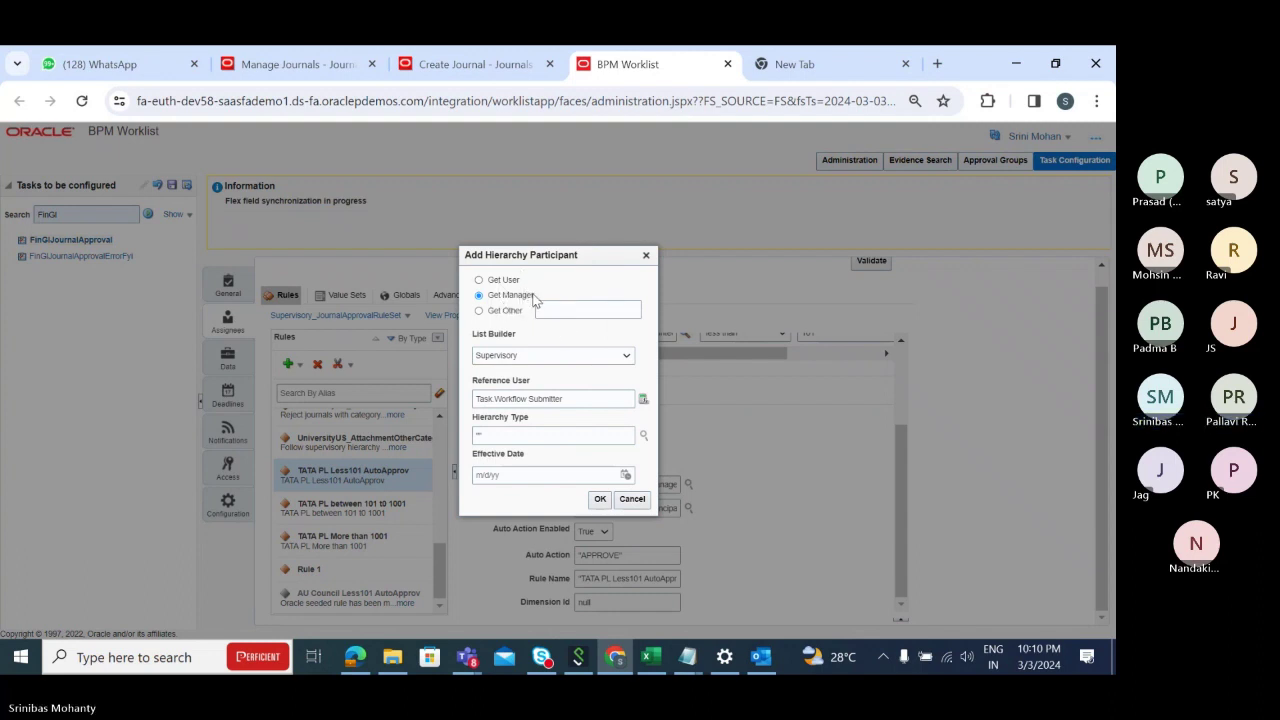
triple_click(537, 305)
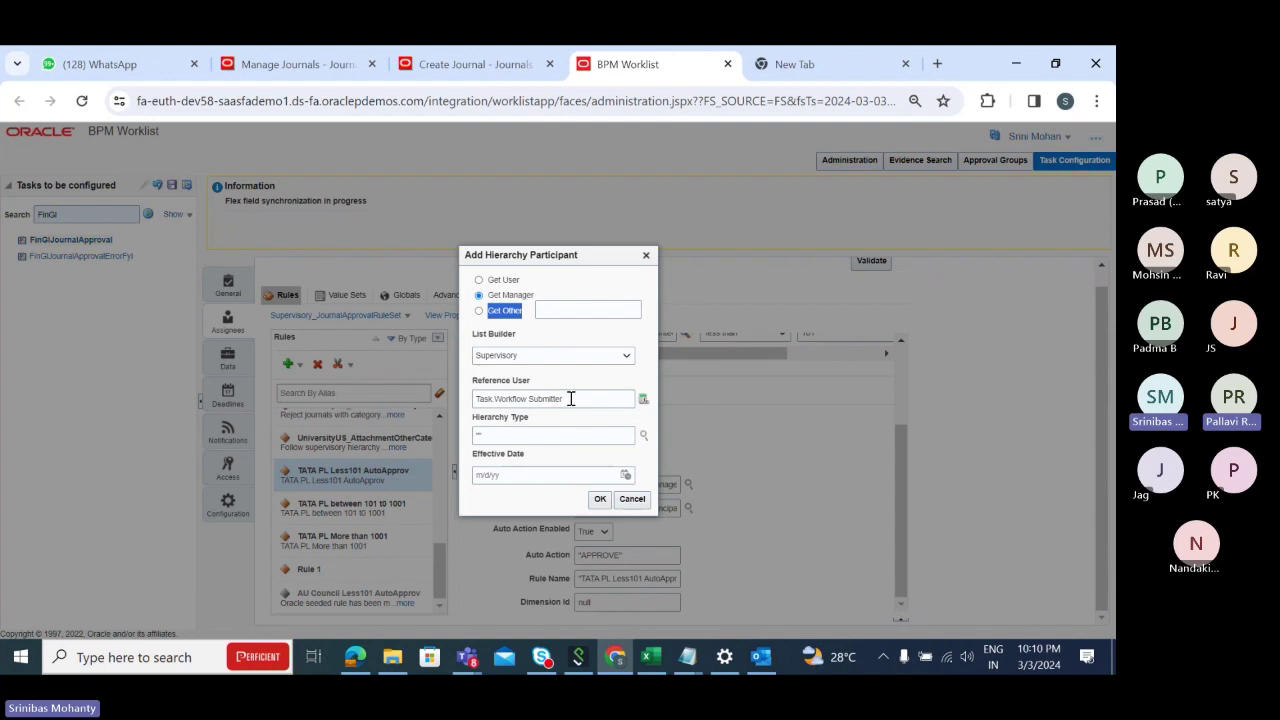
left_click_drag(570, 398, 474, 412)
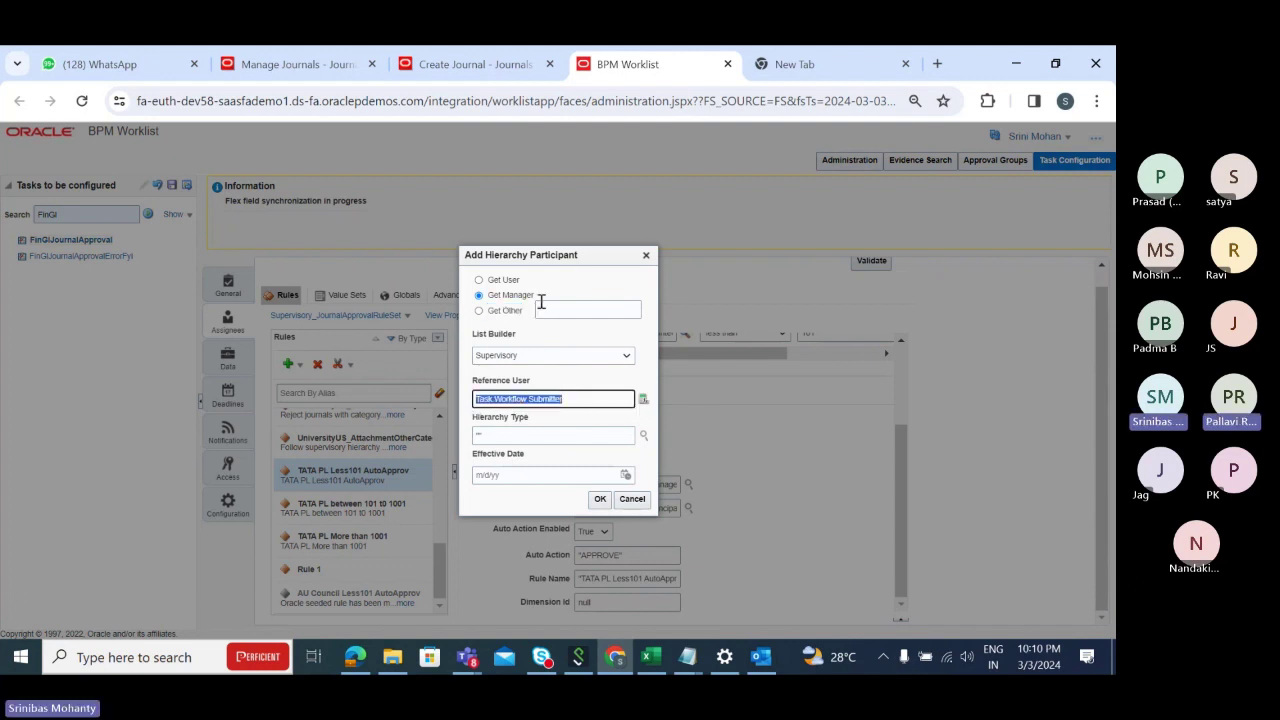
left_click_drag(541, 296, 498, 300)
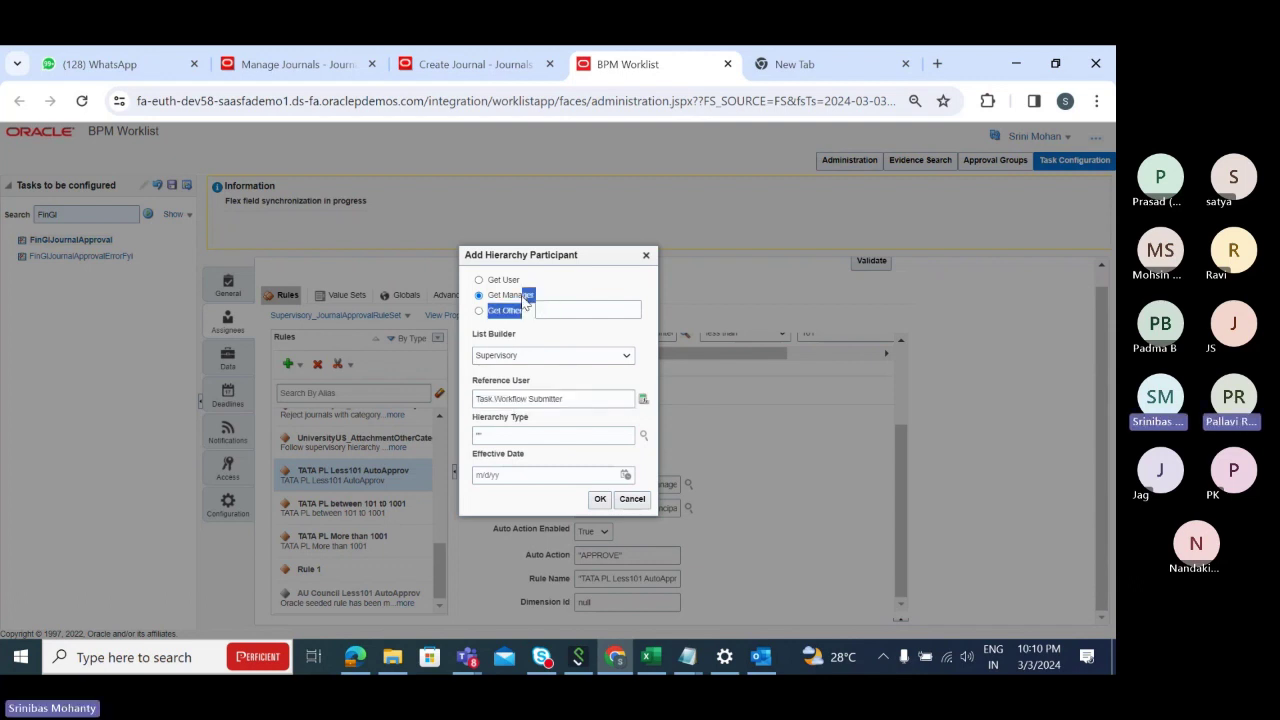
left_click(580, 290)
left_click_drag(574, 398, 460, 418)
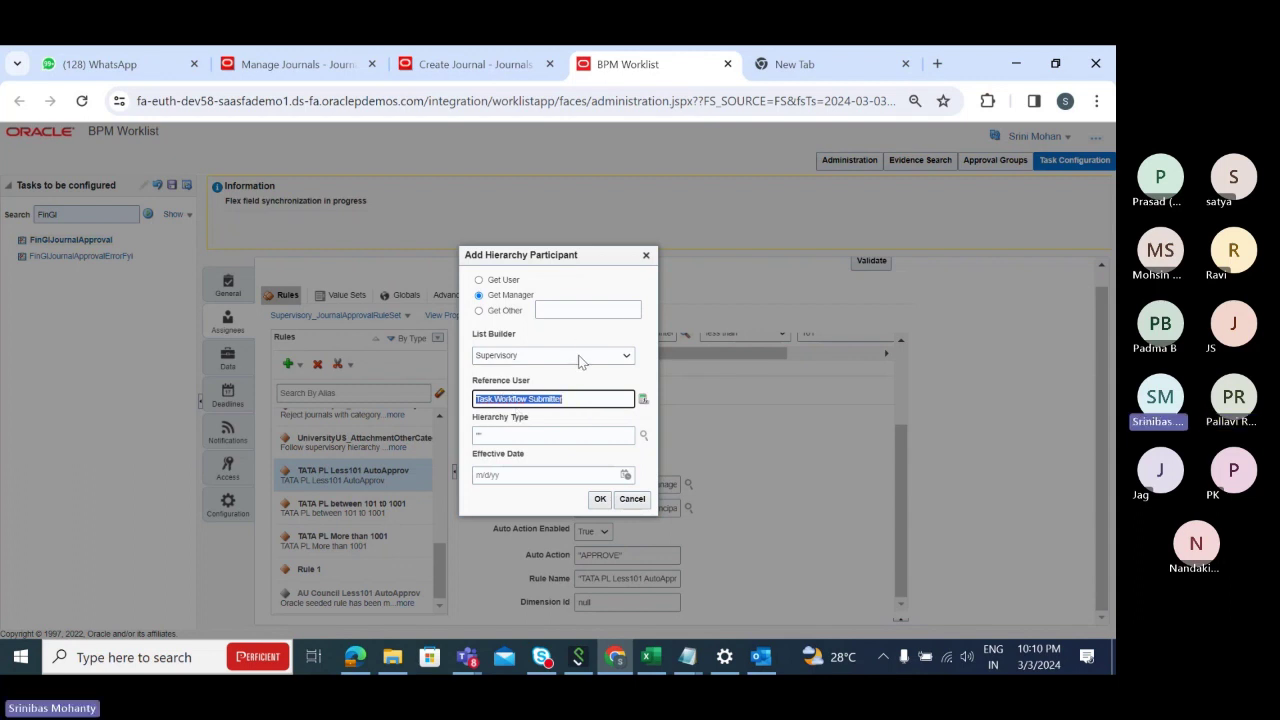
left_click(515, 432)
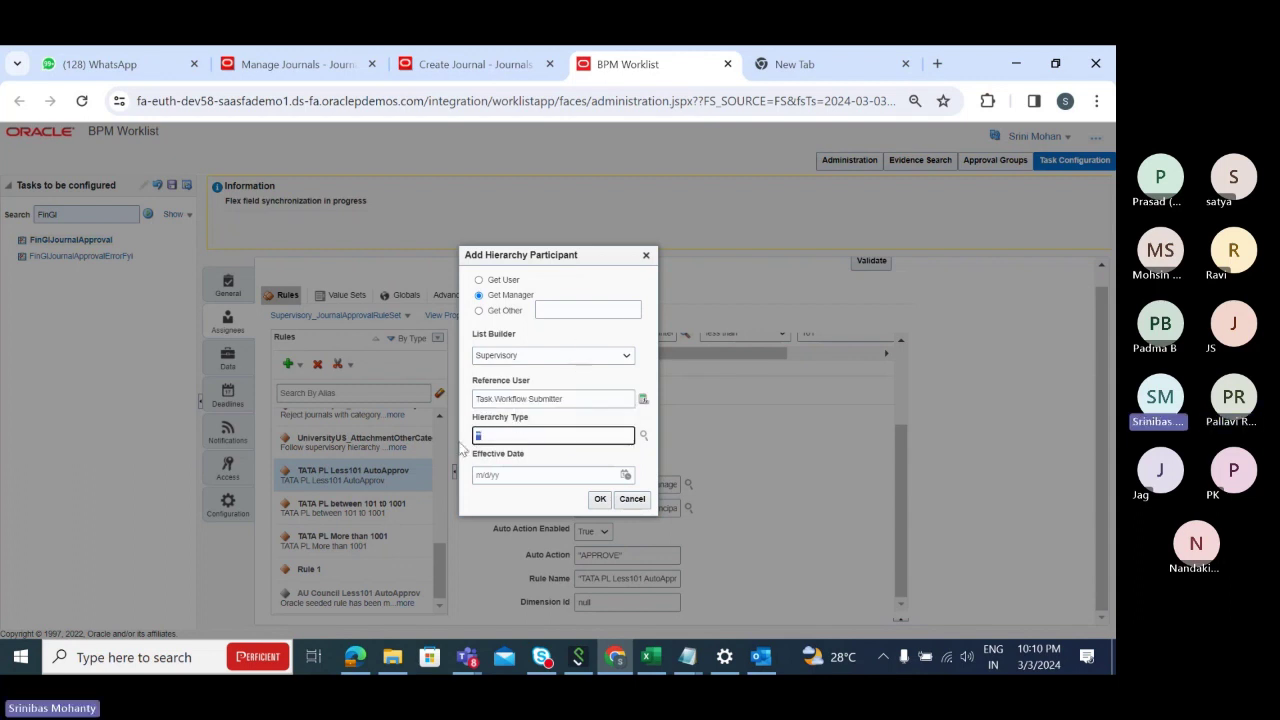
left_click(601, 500)
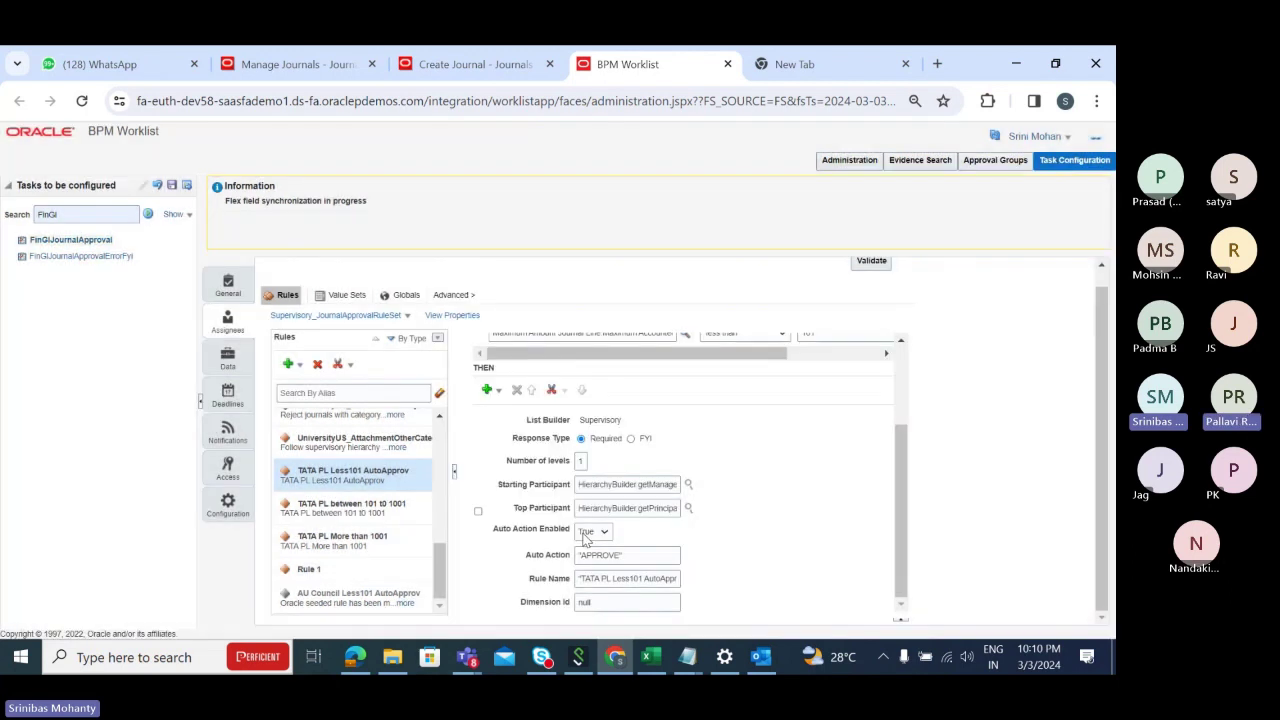
Open the Top Participant's hierarchy settings, check the Get User option and reference user, and close the dialog without changes
left_click(688, 509)
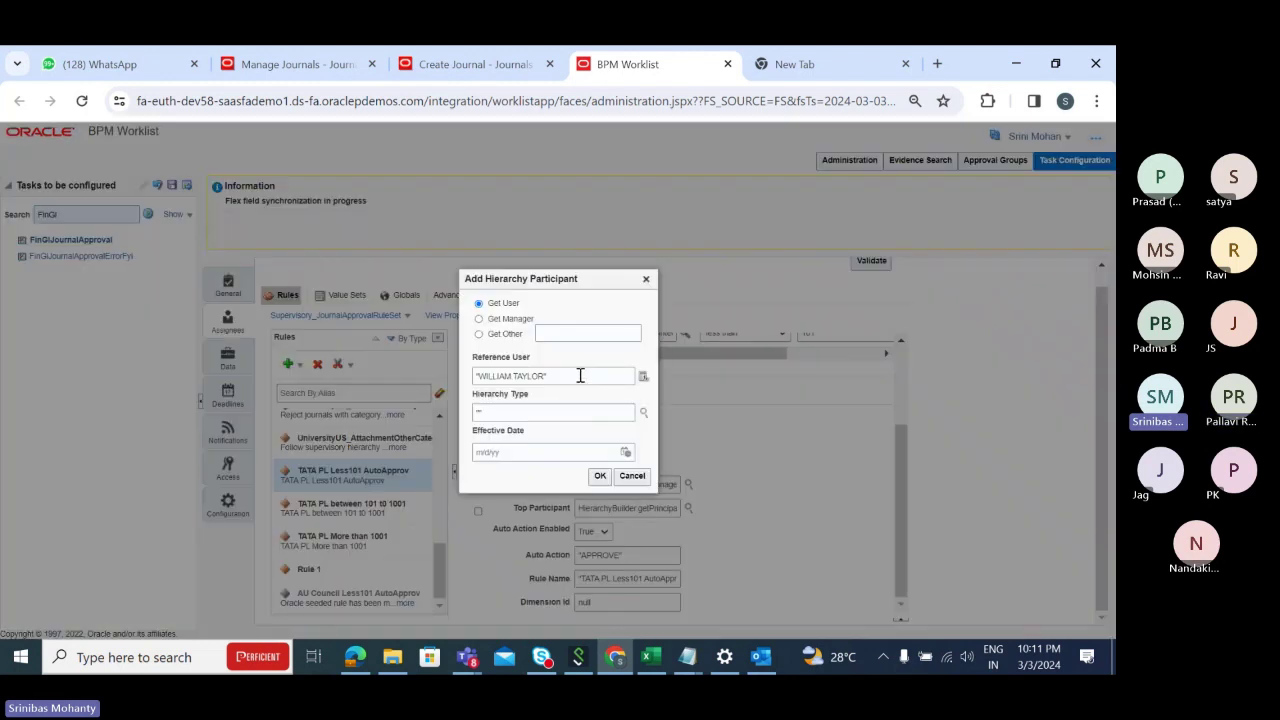
left_click_drag(580, 375, 446, 378)
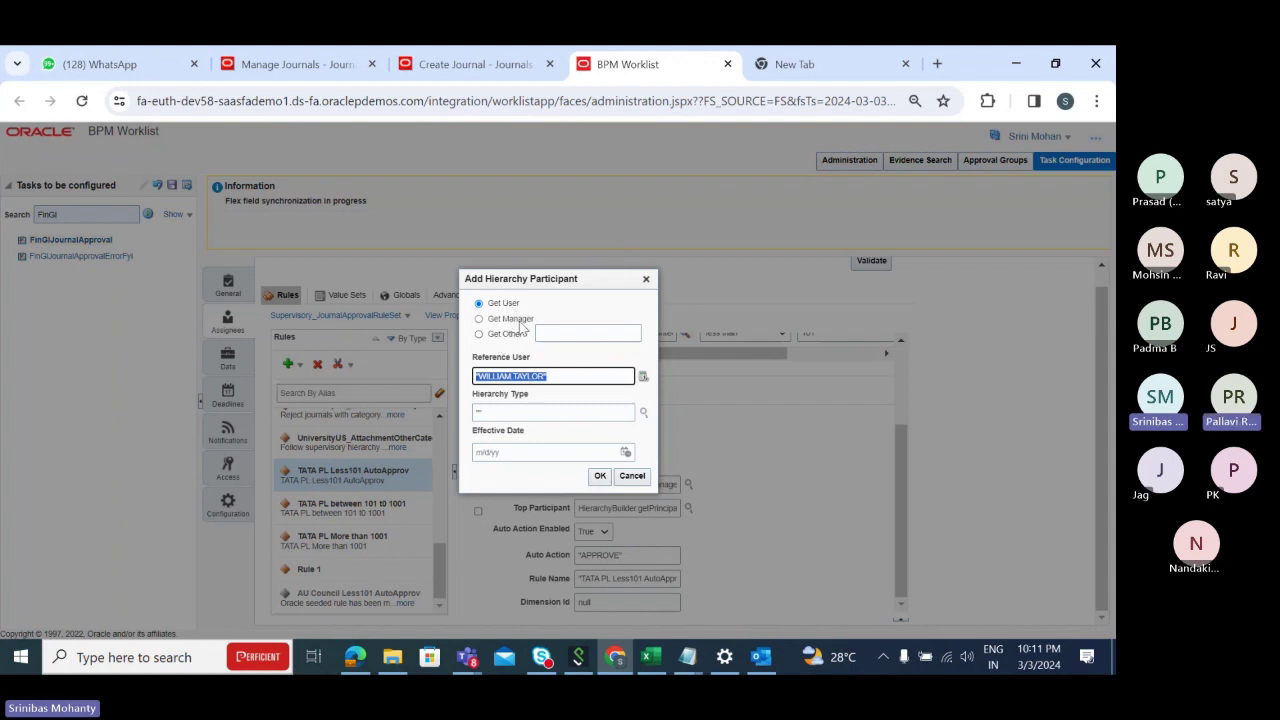
left_click(532, 375)
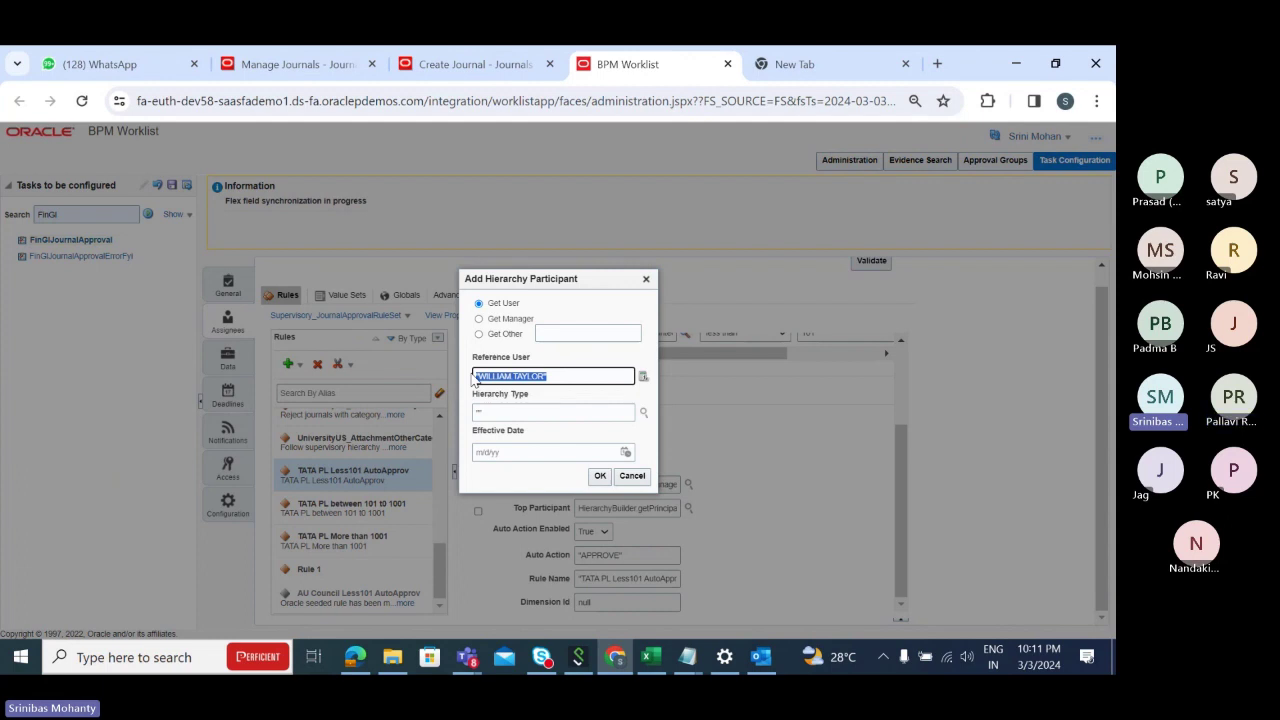
left_click(646, 280)
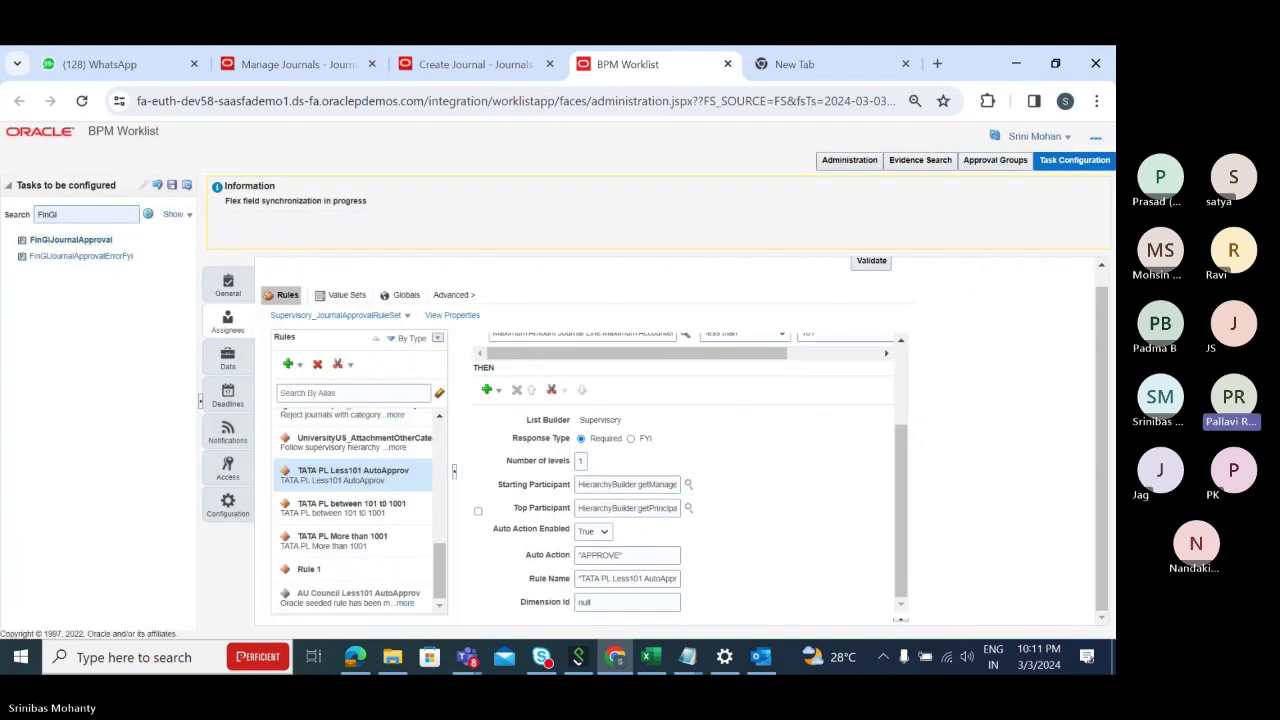
Compare the full Top Participant and Starting Participant expressions in the THEN action
triple_click(578, 508)
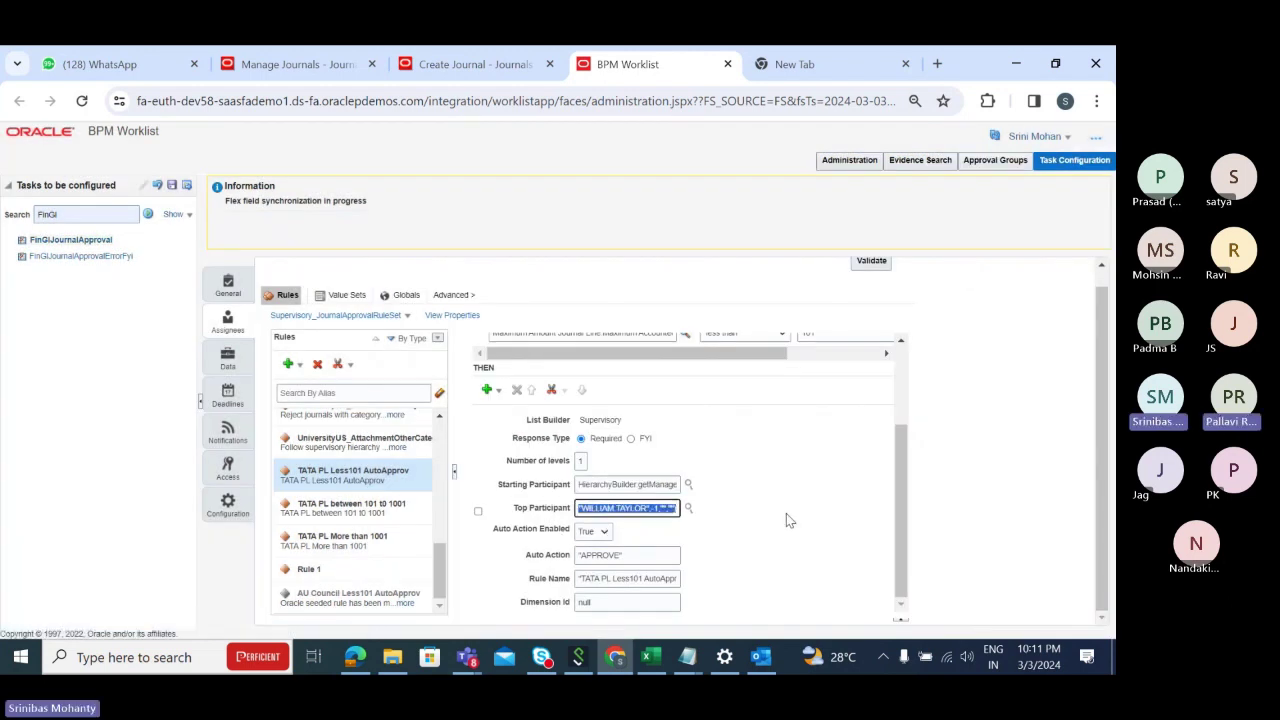
triple_click(578, 484)
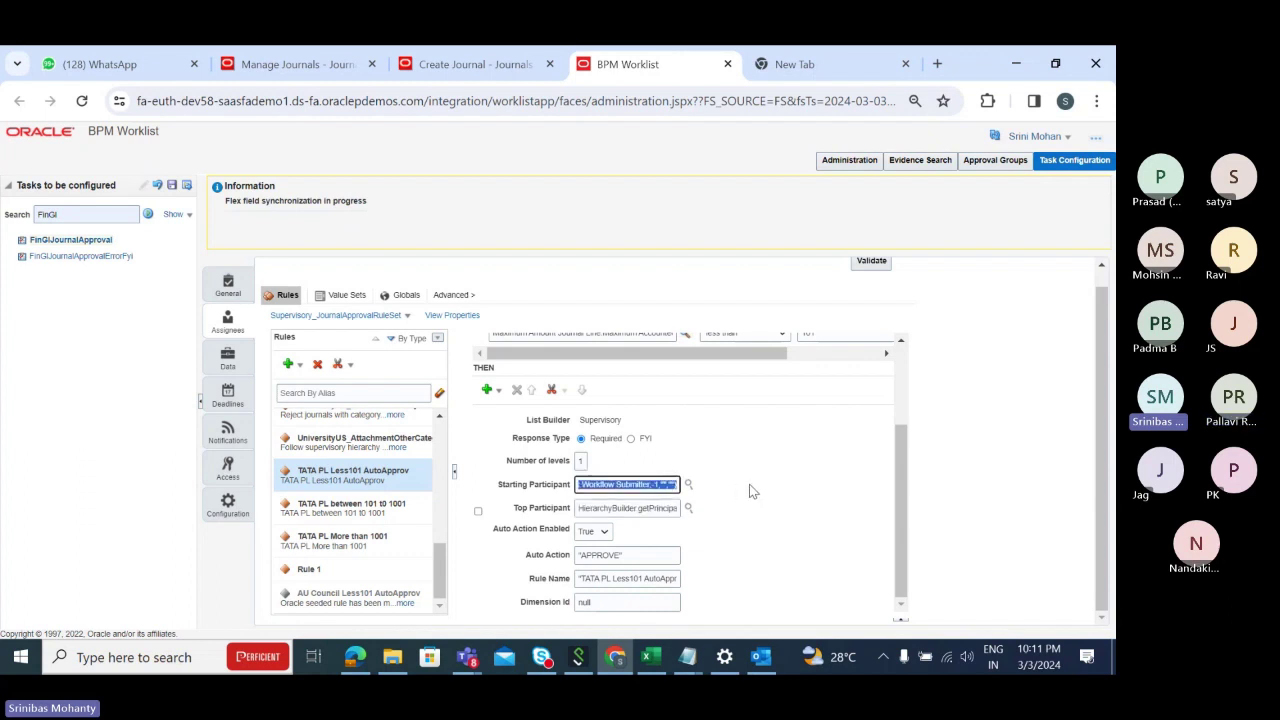
key("ctrl+v")
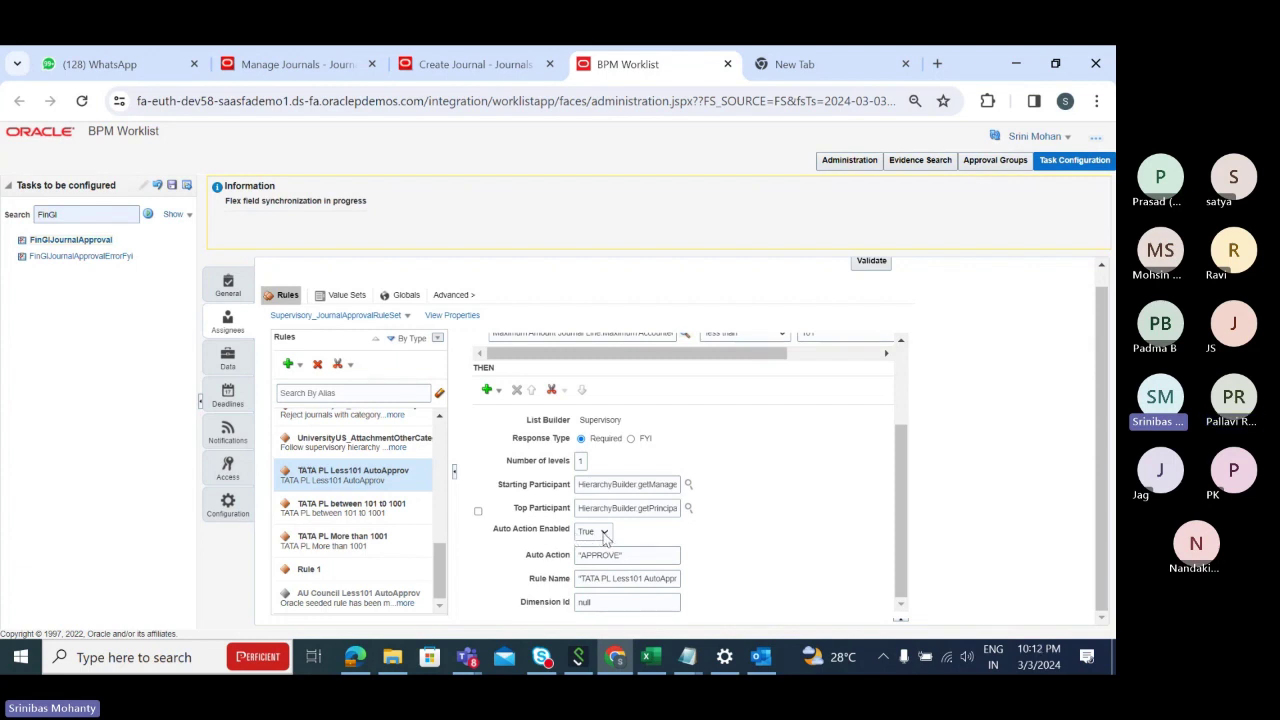
Recheck the threshold value and comparison operator of the maximum line amount condition
scroll(735, 500, "up", 2)
left_click_drag(731, 451, 810, 450)
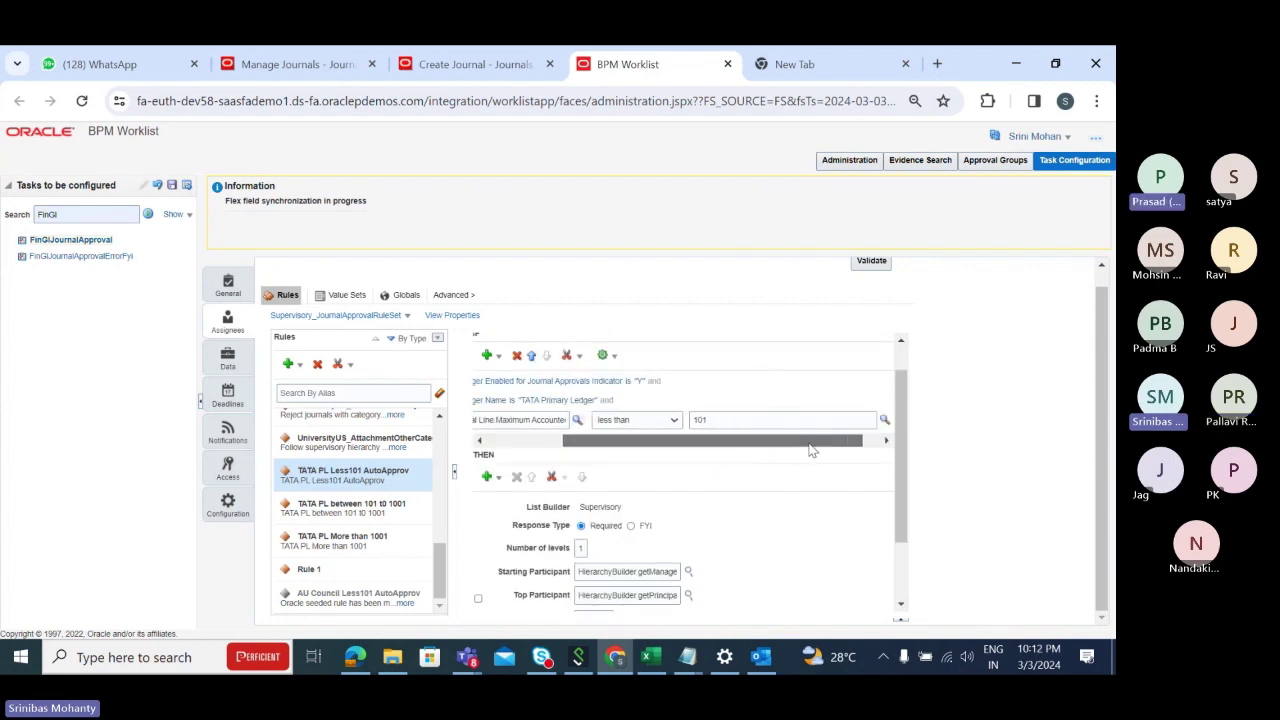
left_click(800, 420)
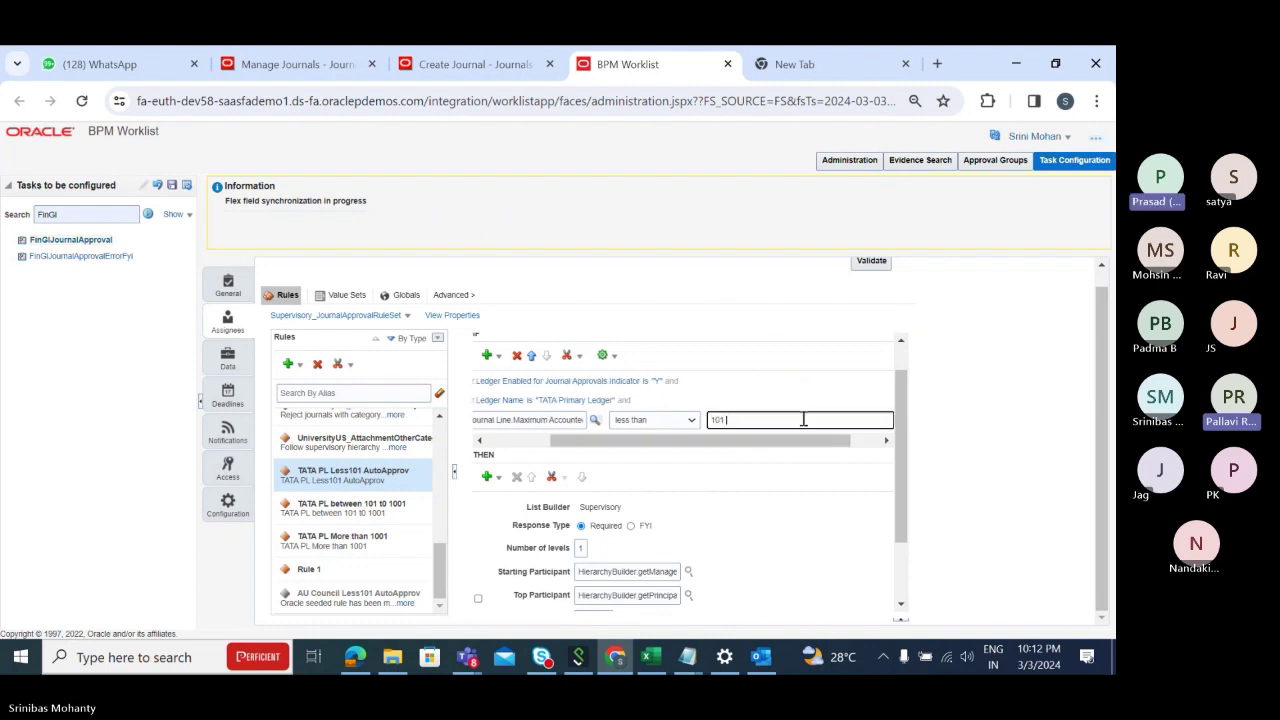
double_click(716, 420)
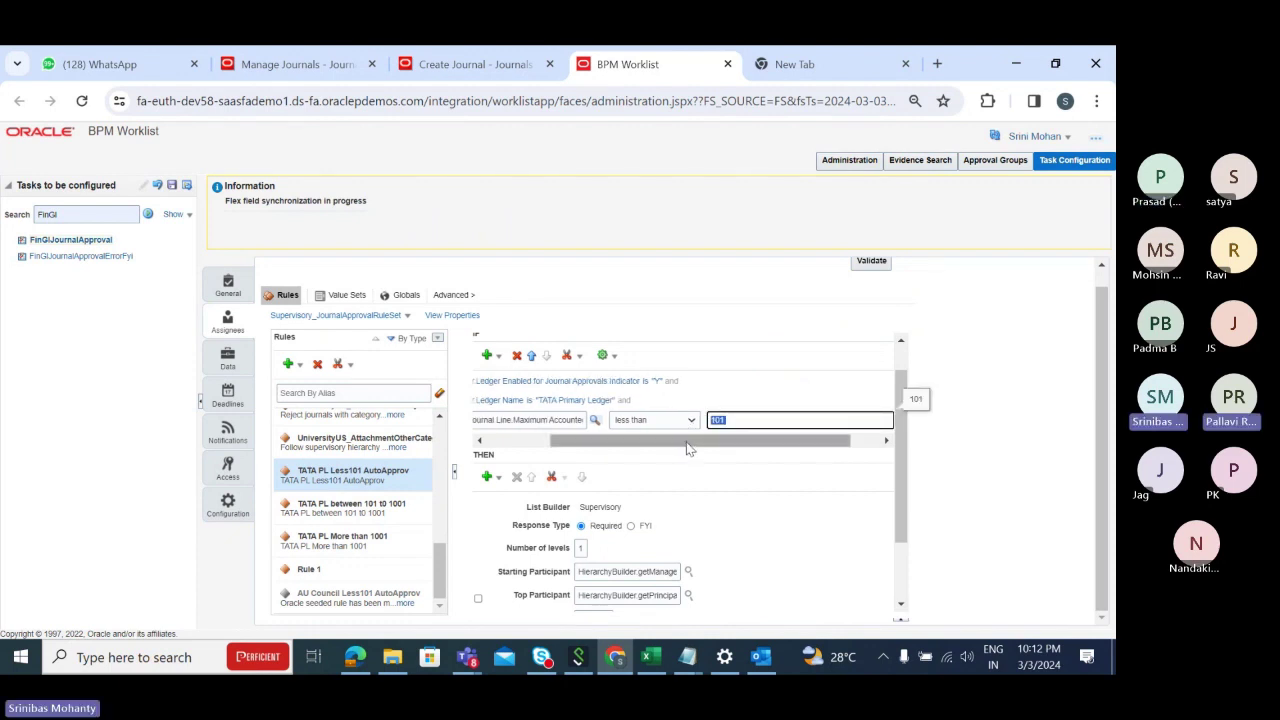
left_click(687, 449)
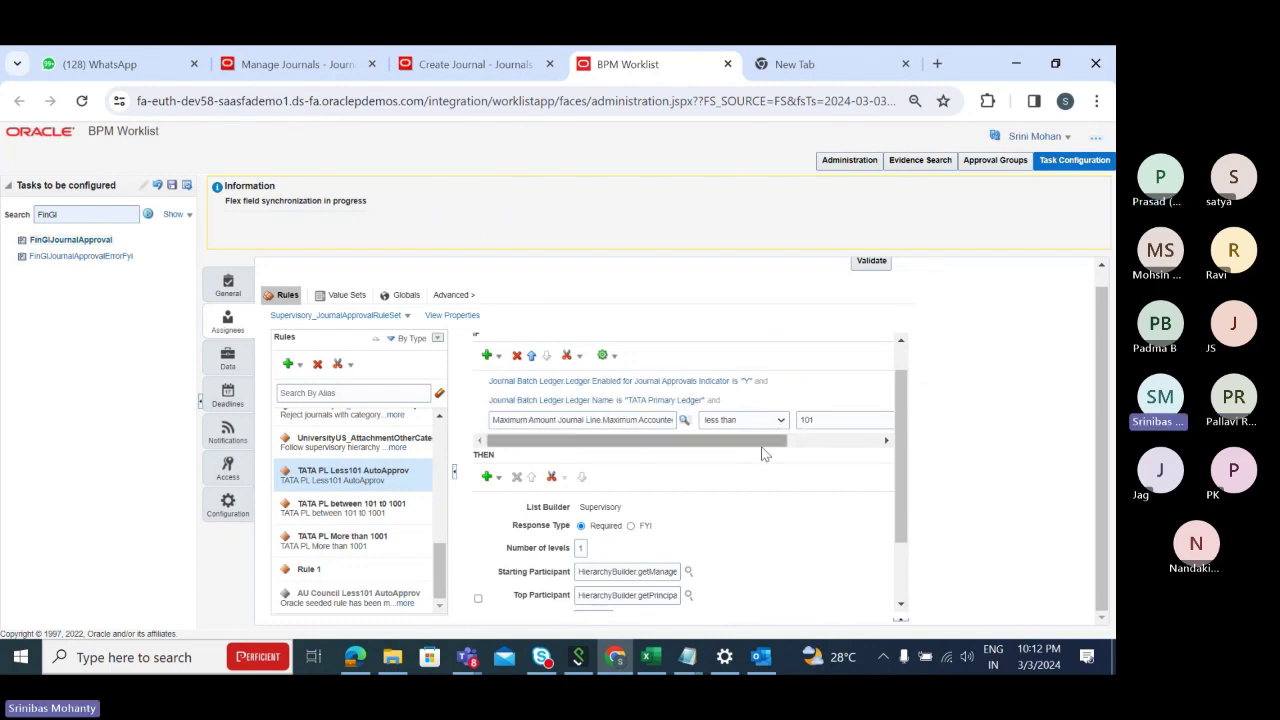
Review the THEN action's auto action and rule name, and look over the whole rule once more
scroll(795, 537, "down", 2)
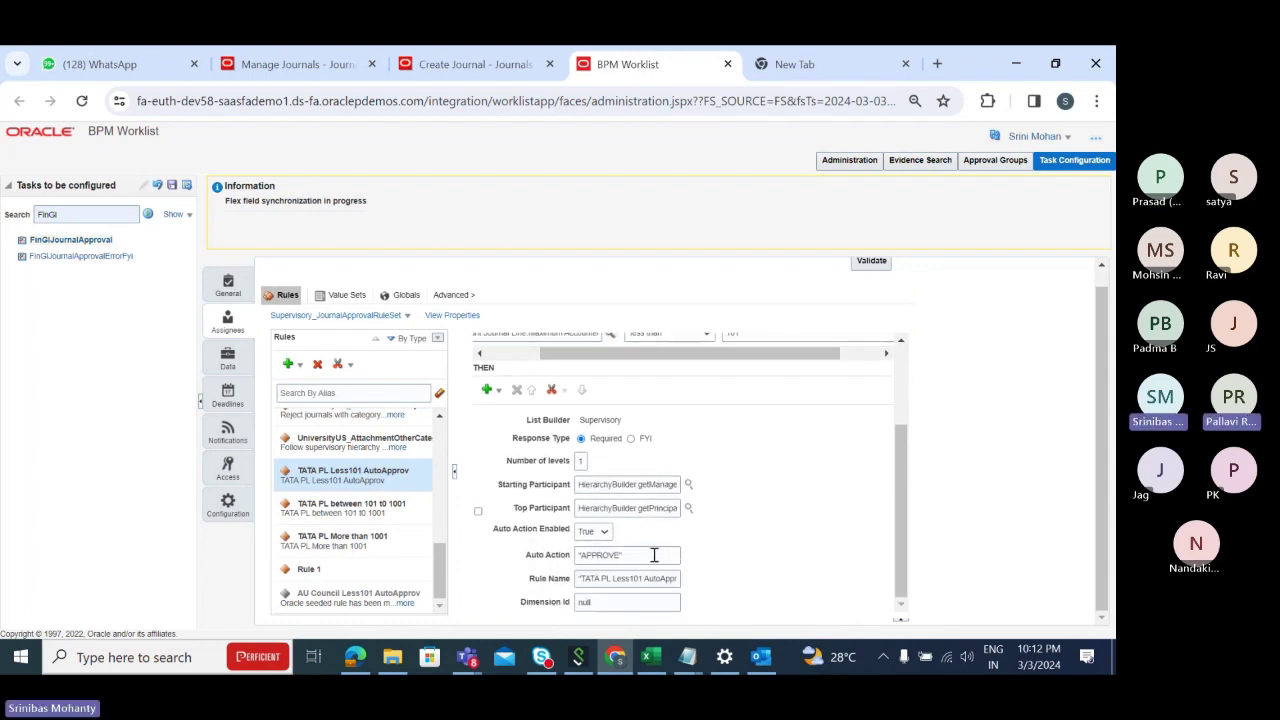
left_click_drag(655, 556, 734, 583)
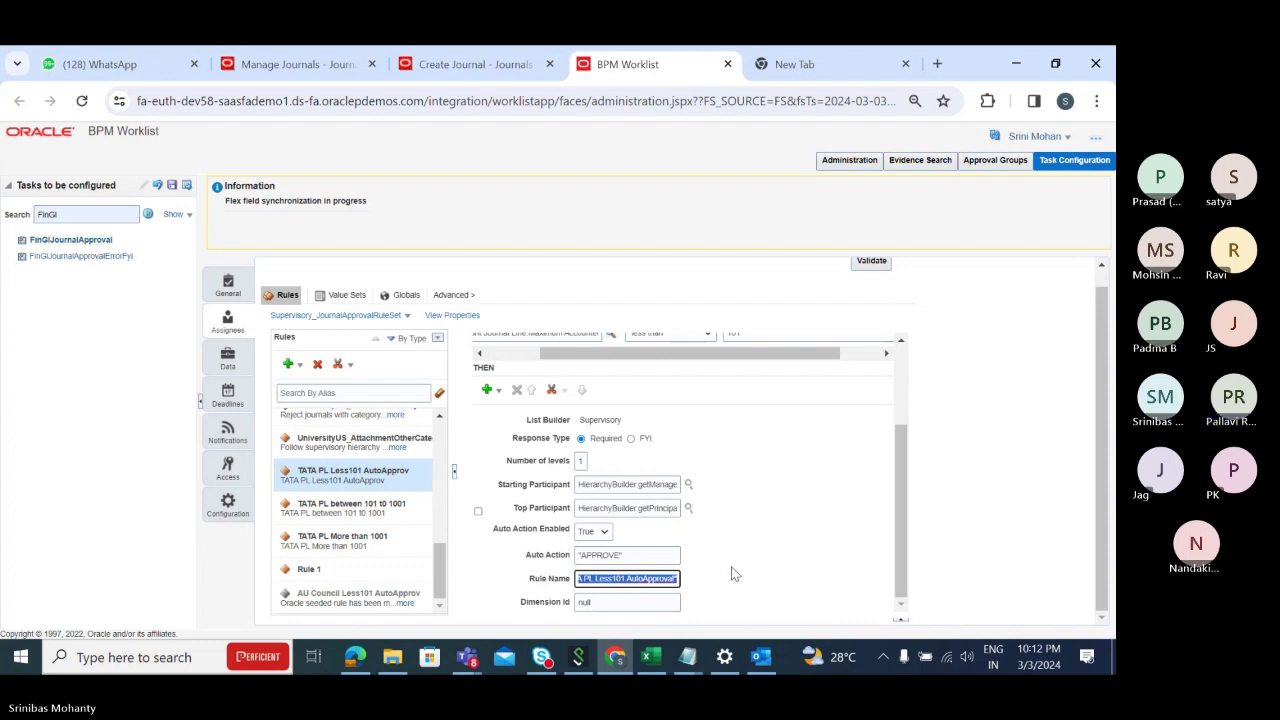
scroll(731, 566, "up", 2)
scroll(731, 566, "down", 2)
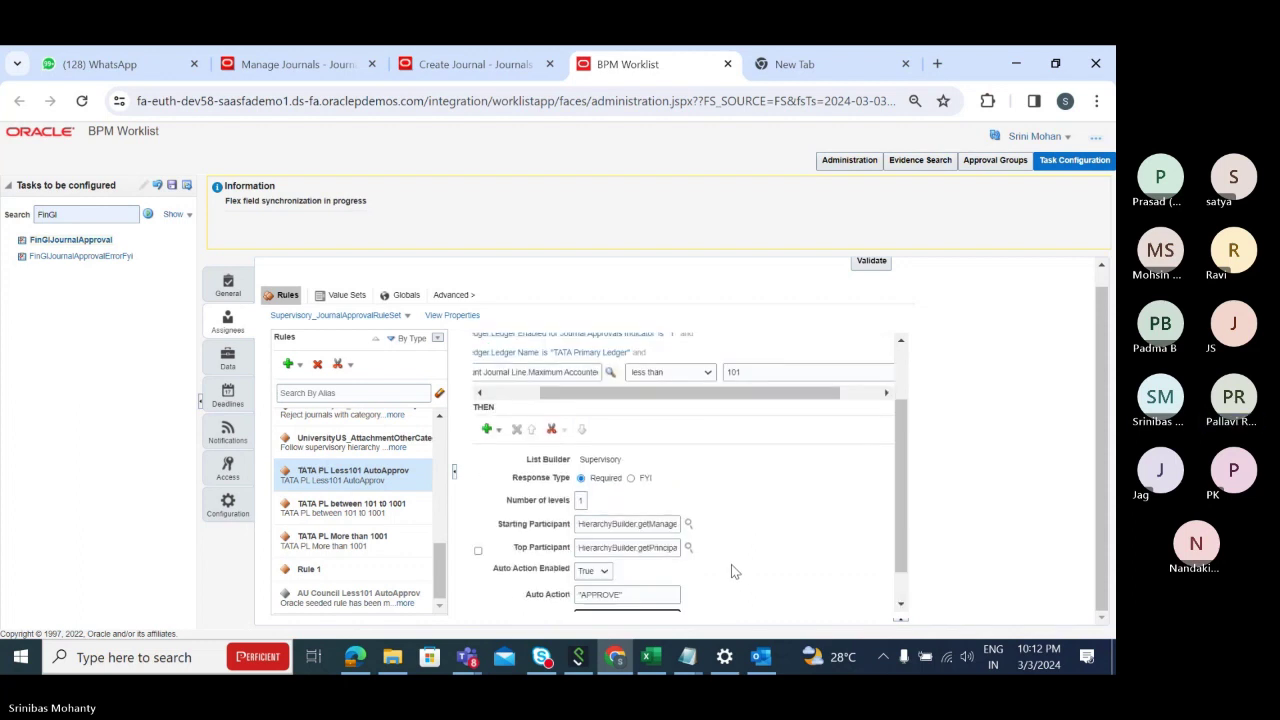
scroll(690, 340, "up", 2)
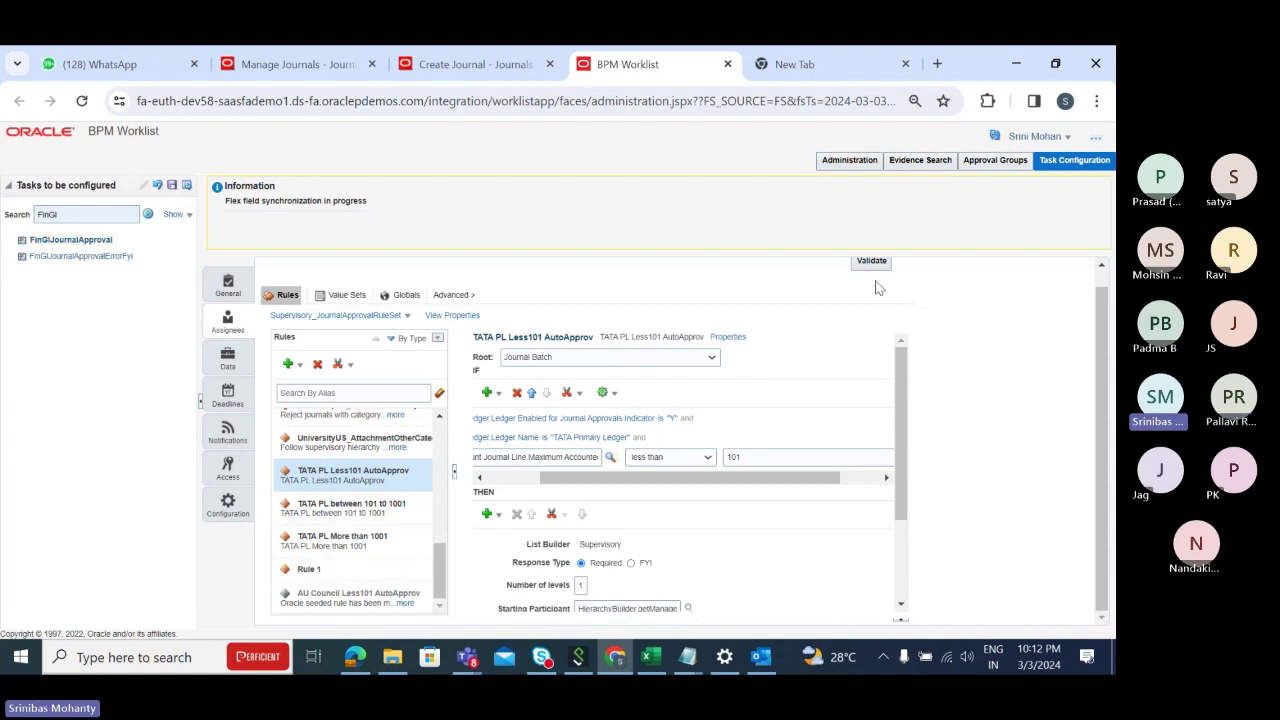
Validate the journal approval rules and examine the messages in the Business Rule Validation log
left_click(874, 262)
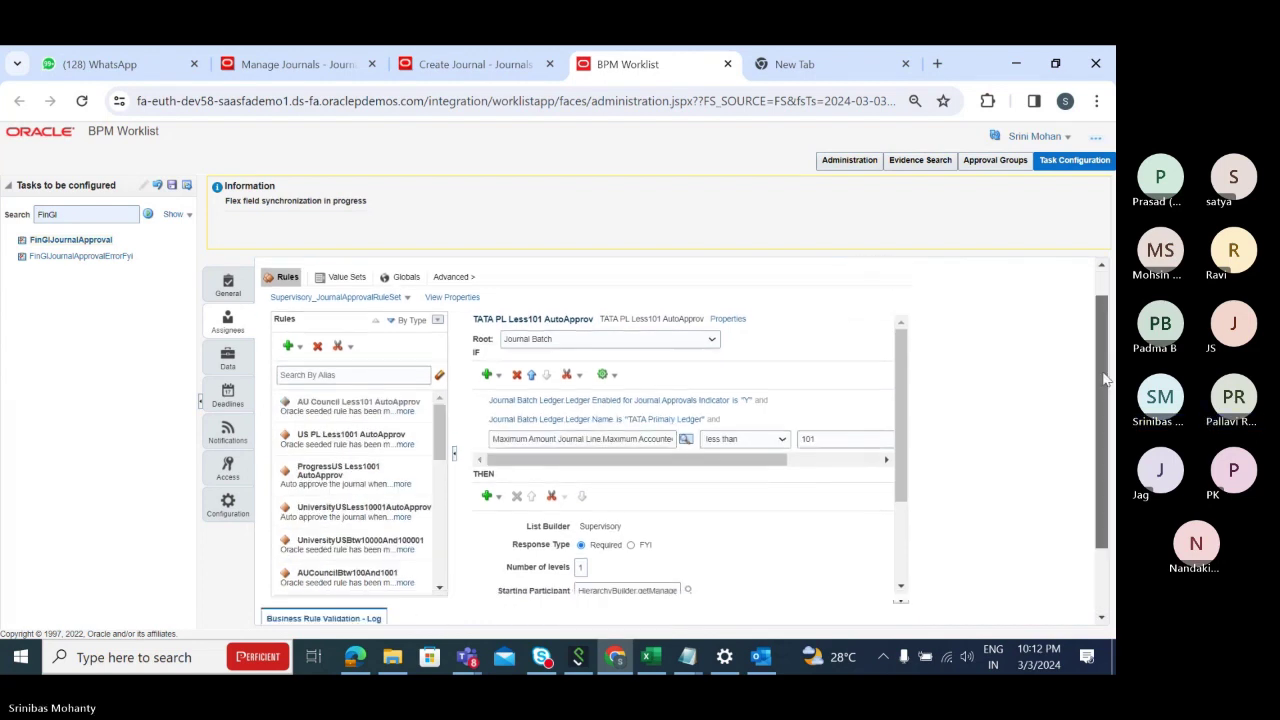
scroll(1107, 413, "down", 2)
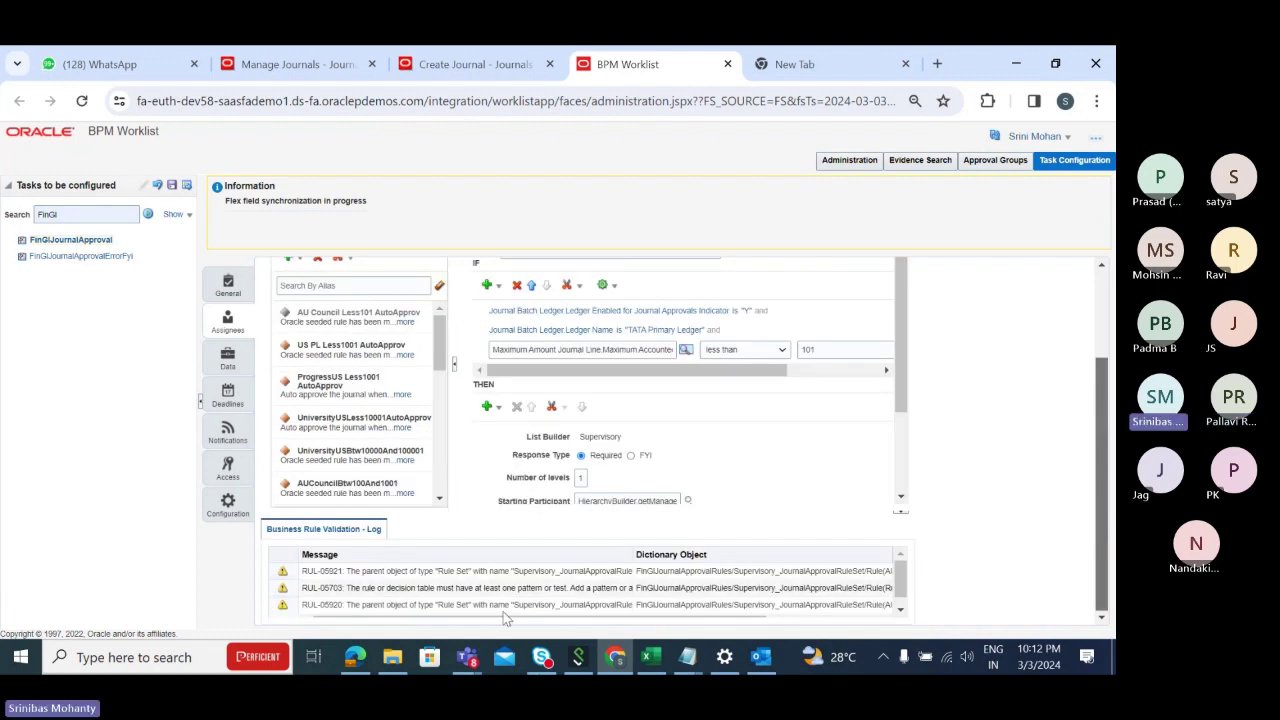
scroll(500, 600, "down", 1)
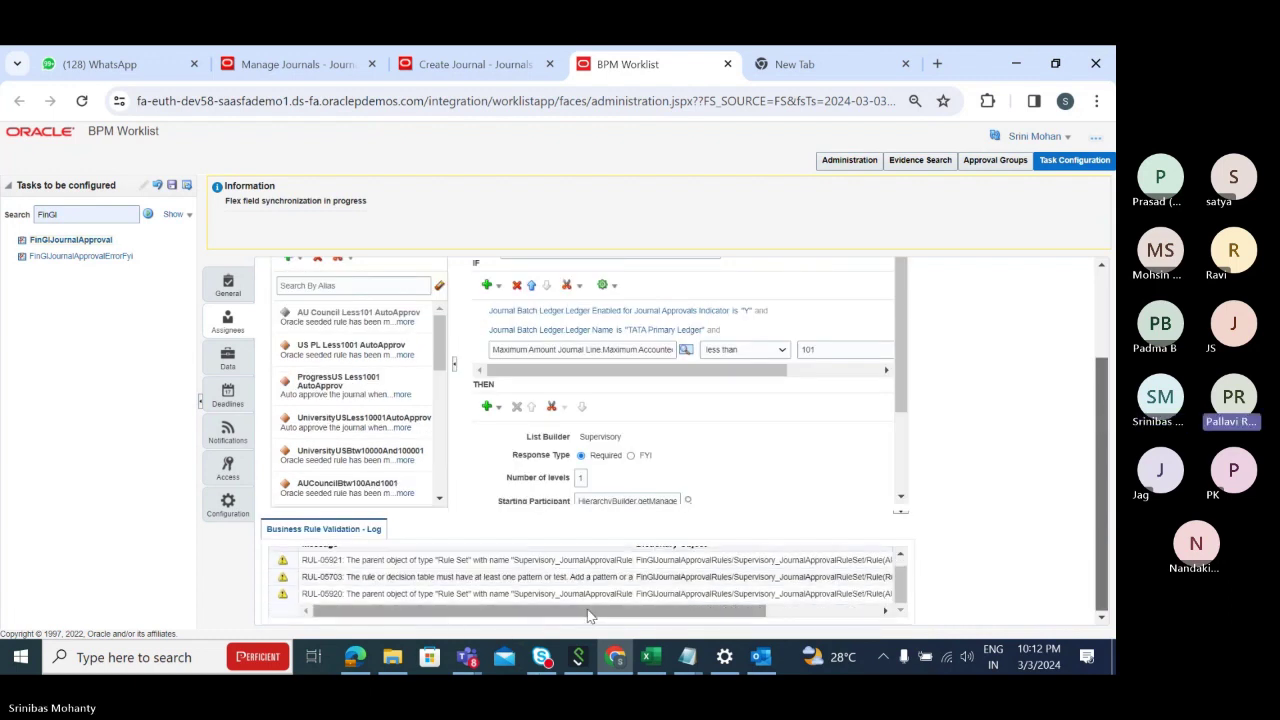
left_click_drag(597, 614, 660, 636)
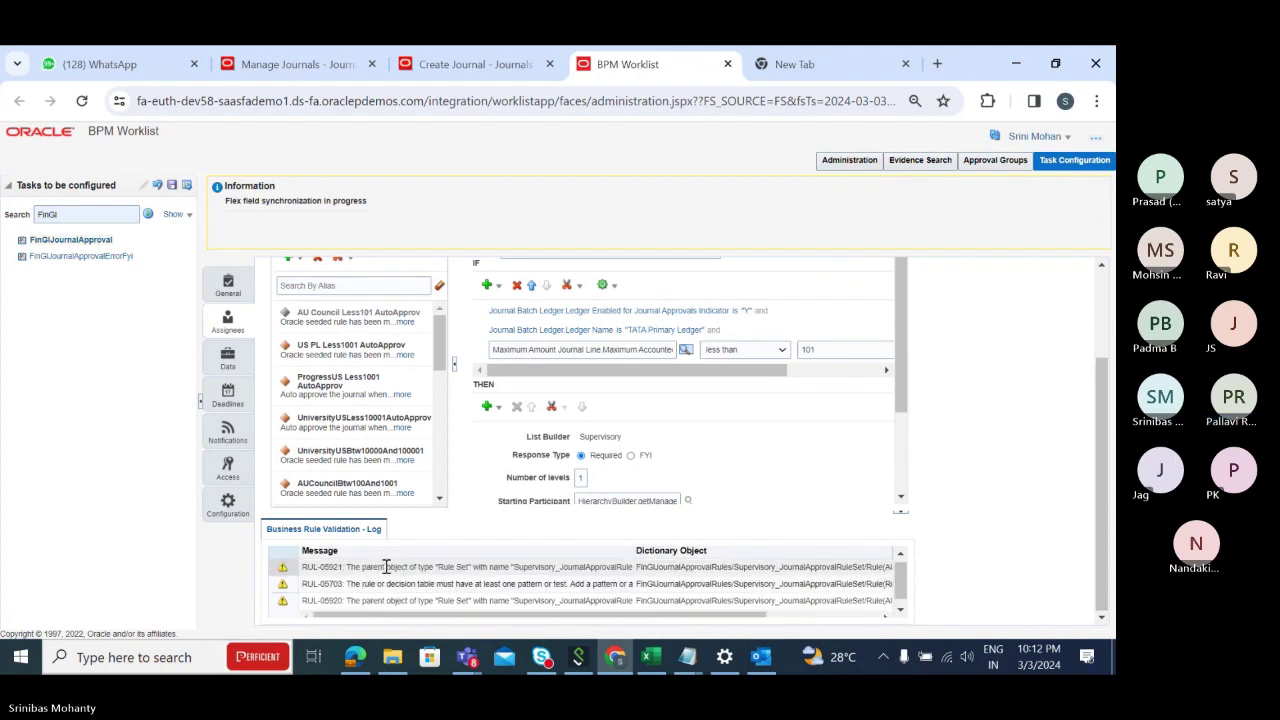
Delete the empty Rule 1, which has no IF condition or THEN action, from the supervisory rule set
scroll(320, 563, "down", 1)
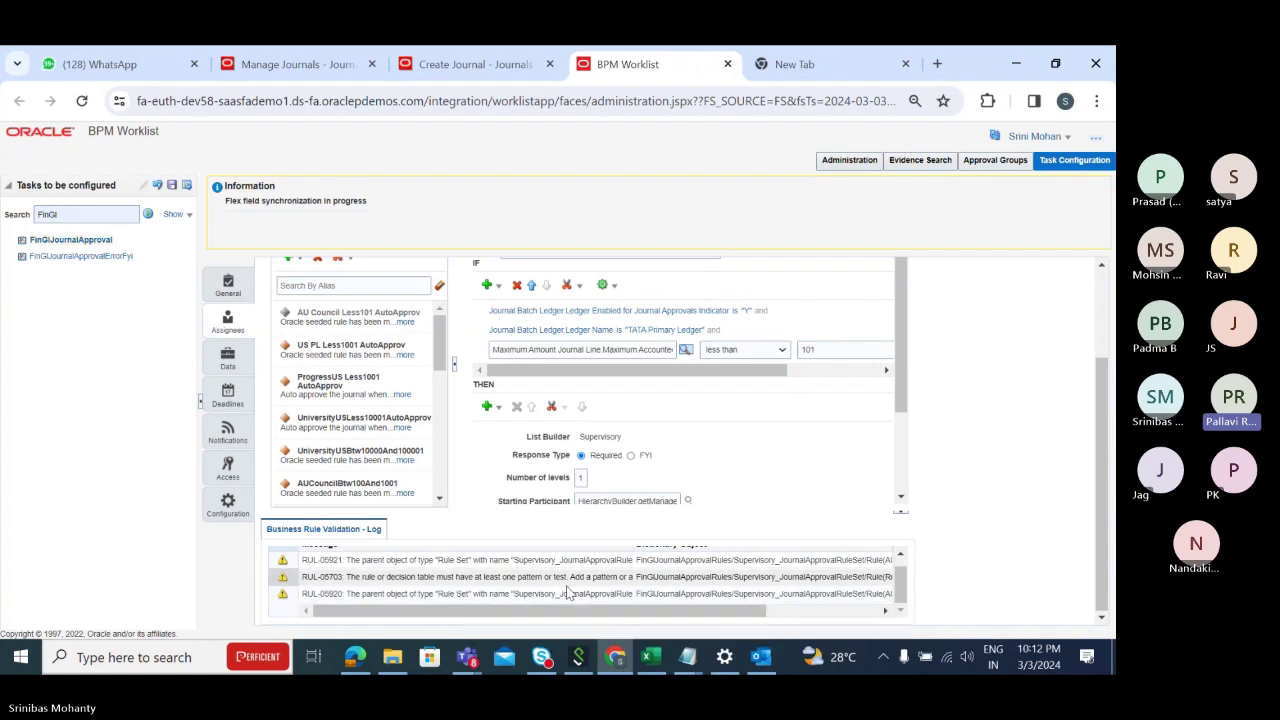
scroll(352, 440, "down", 5)
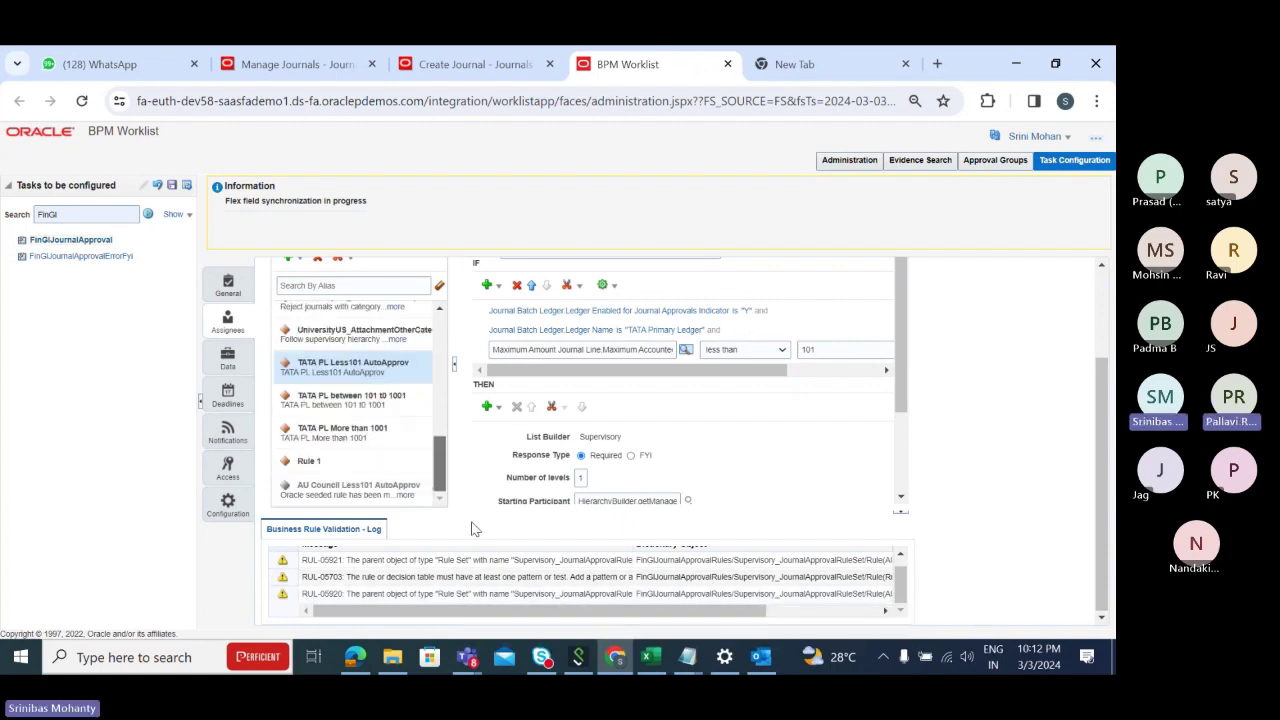
left_click(352, 462)
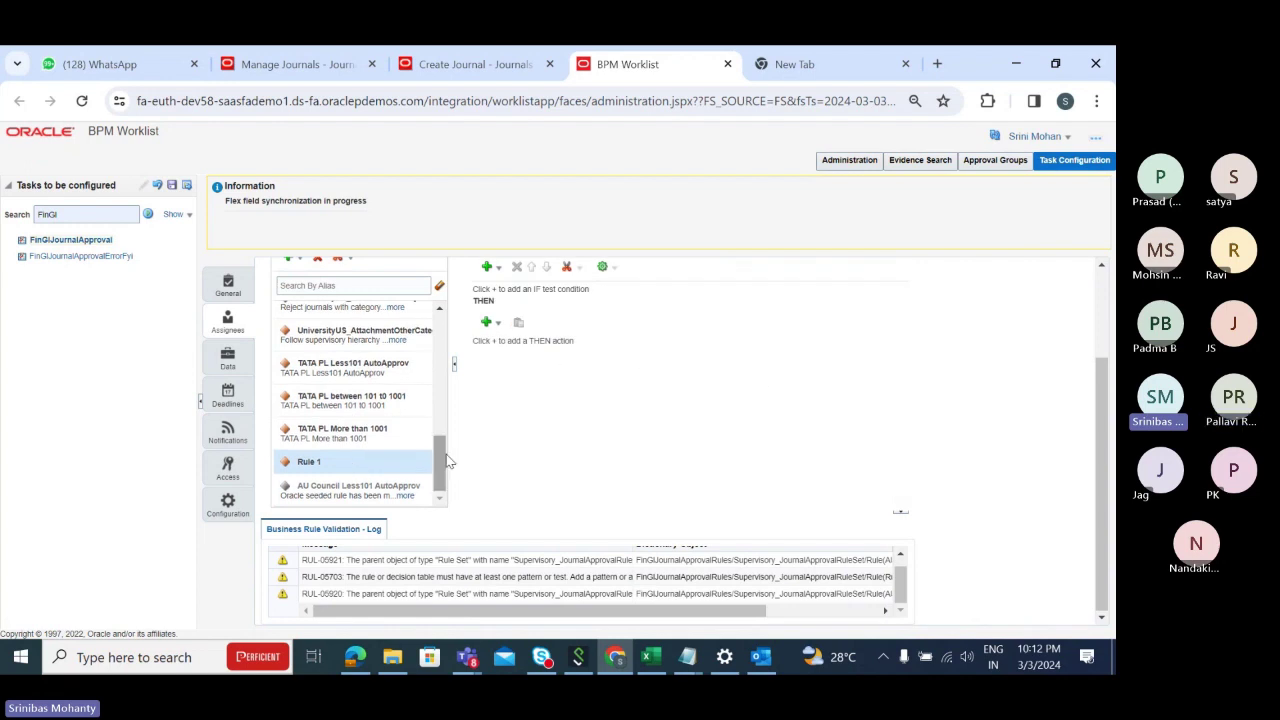
left_click_drag(448, 462, 447, 355)
scroll(740, 461, "up", 3)
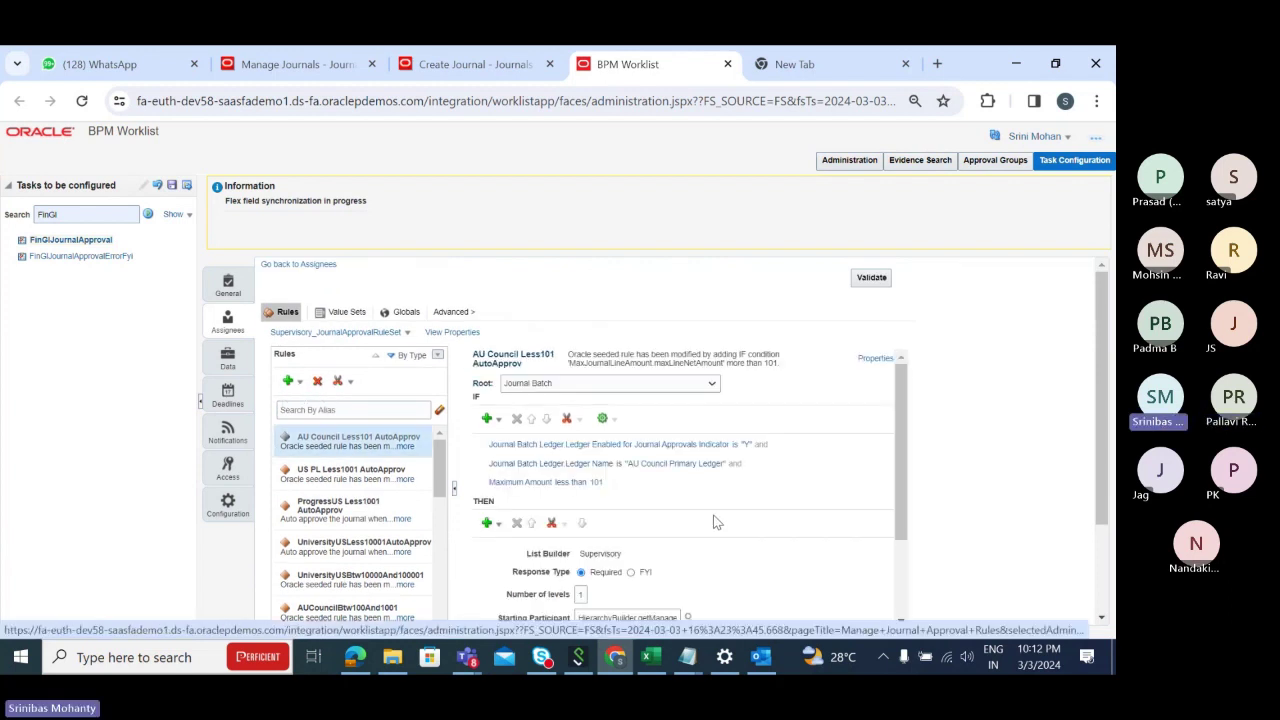
Review the IF conditions and THEN action of the TATA PL Less101 AutoApprov rule
scroll(430, 463, "down", 10)
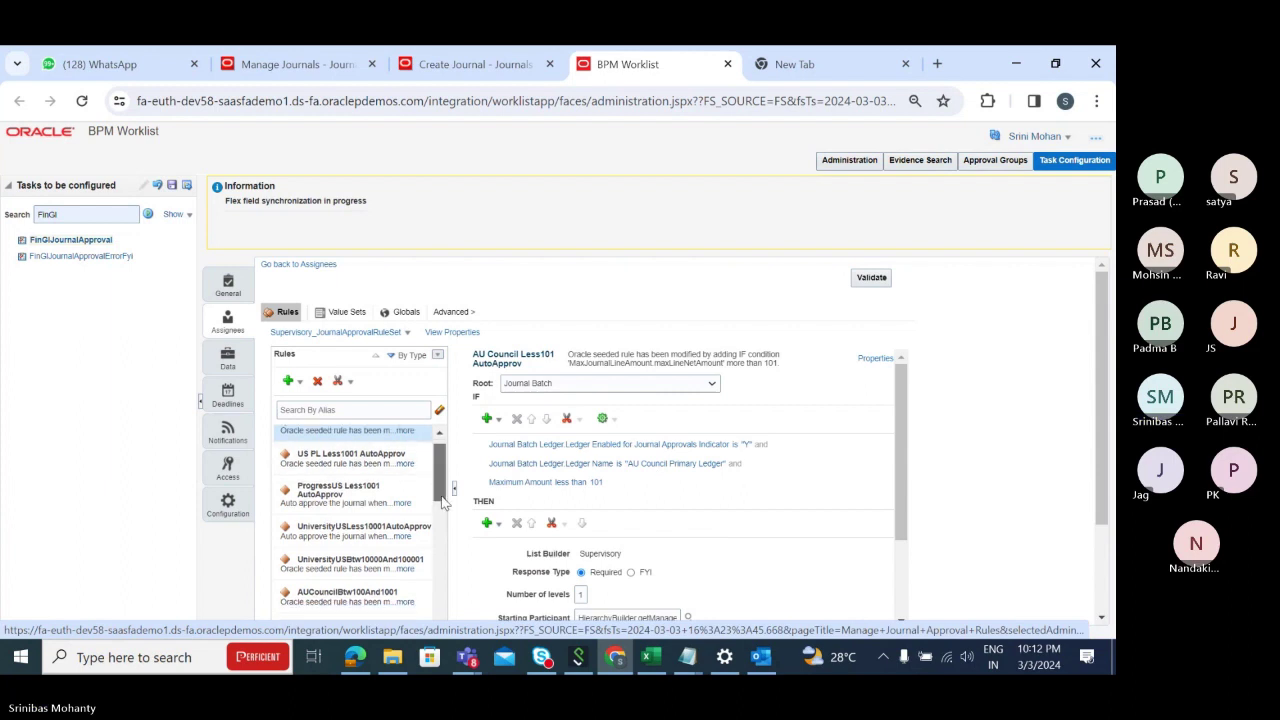
left_click(385, 518)
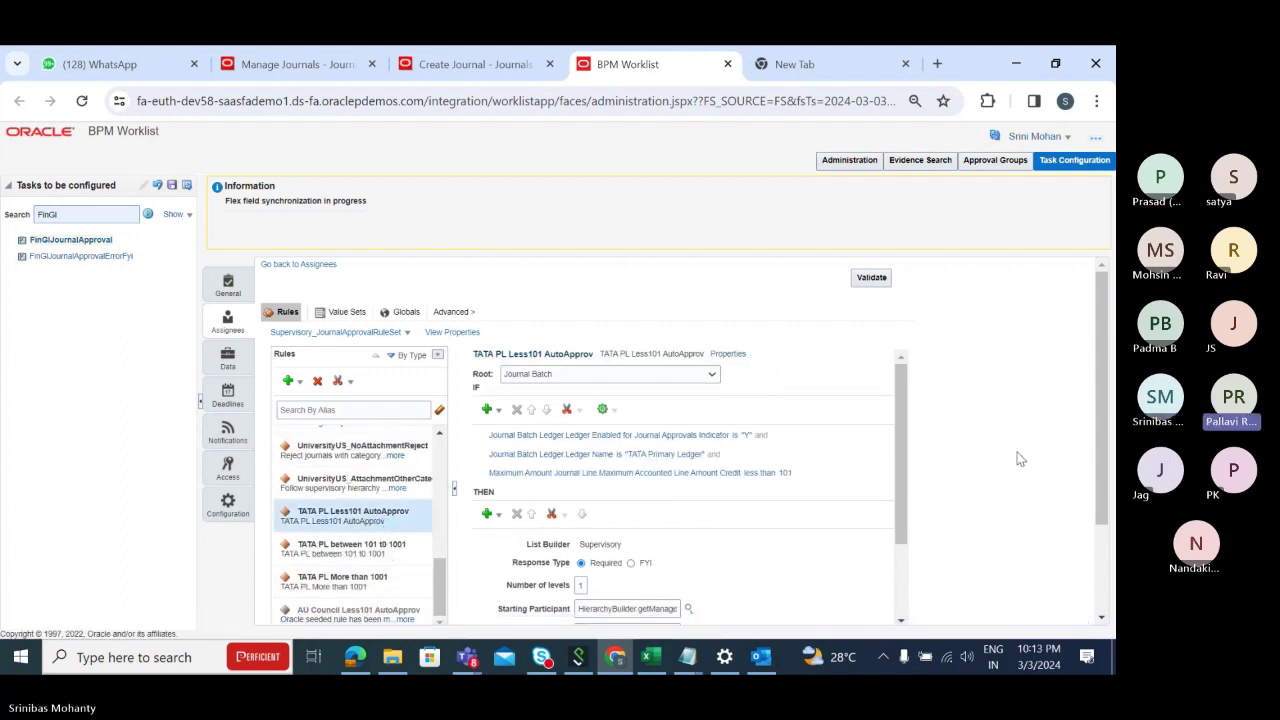
scroll(898, 391, "down", 2)
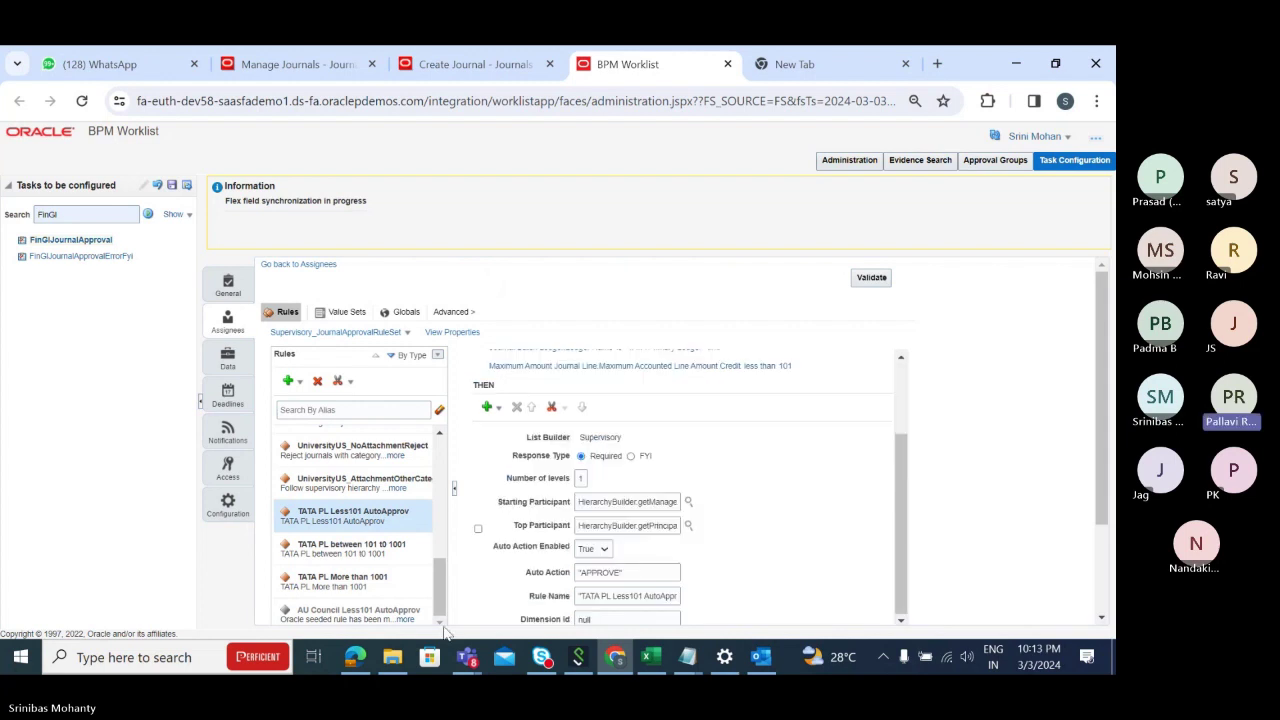
Delete the duplicate AU Council Less101 AutoApprov rule at the end of the rules list
left_click(362, 614)
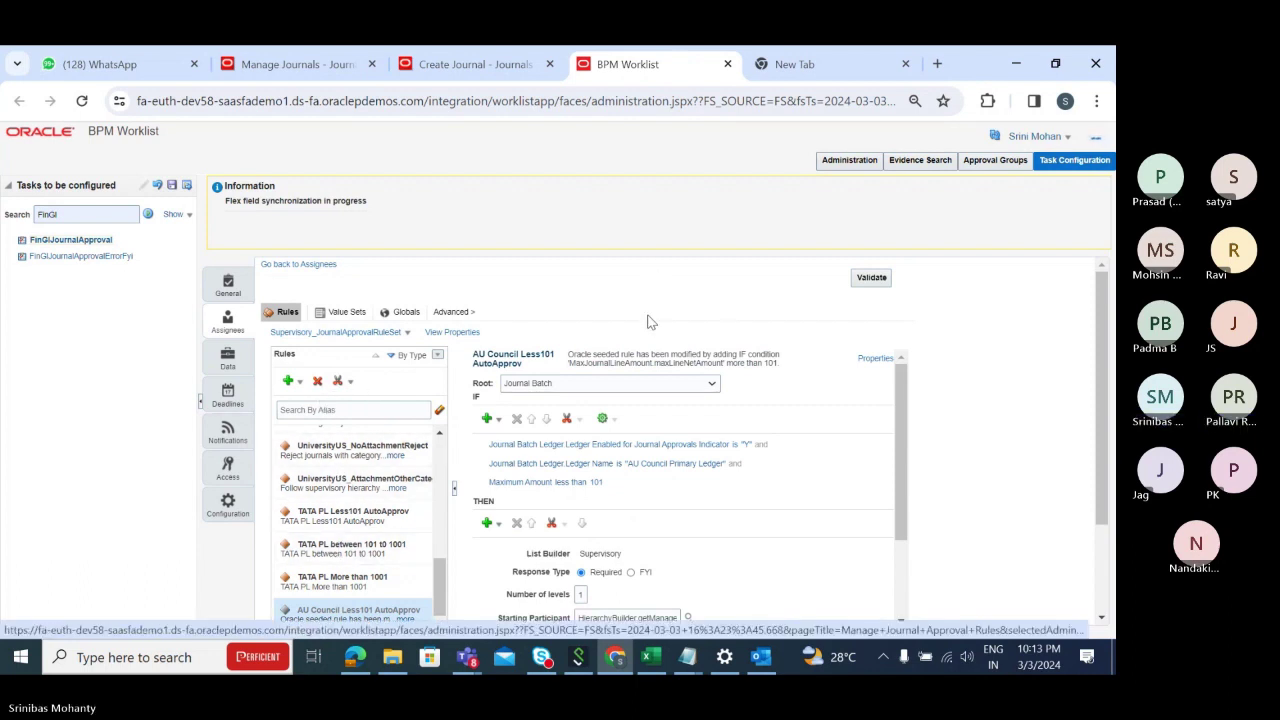
scroll(444, 485, "down", 1)
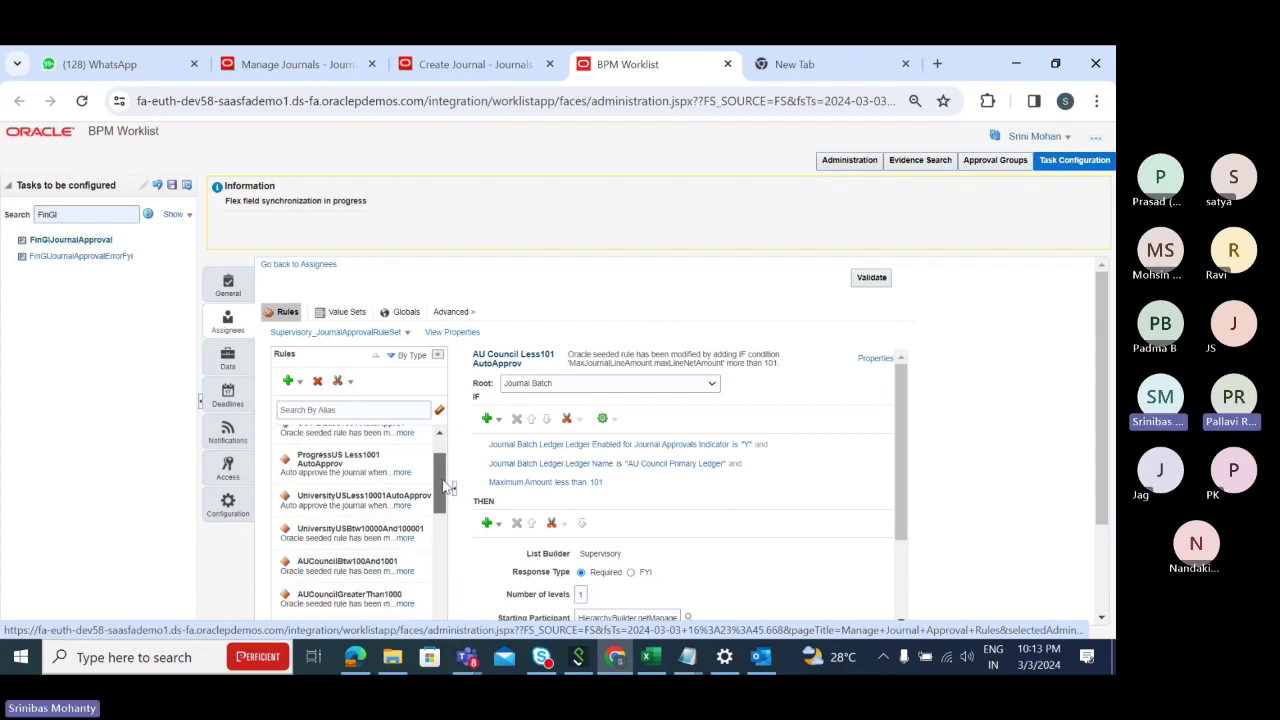
left_click_drag(444, 485, 440, 597)
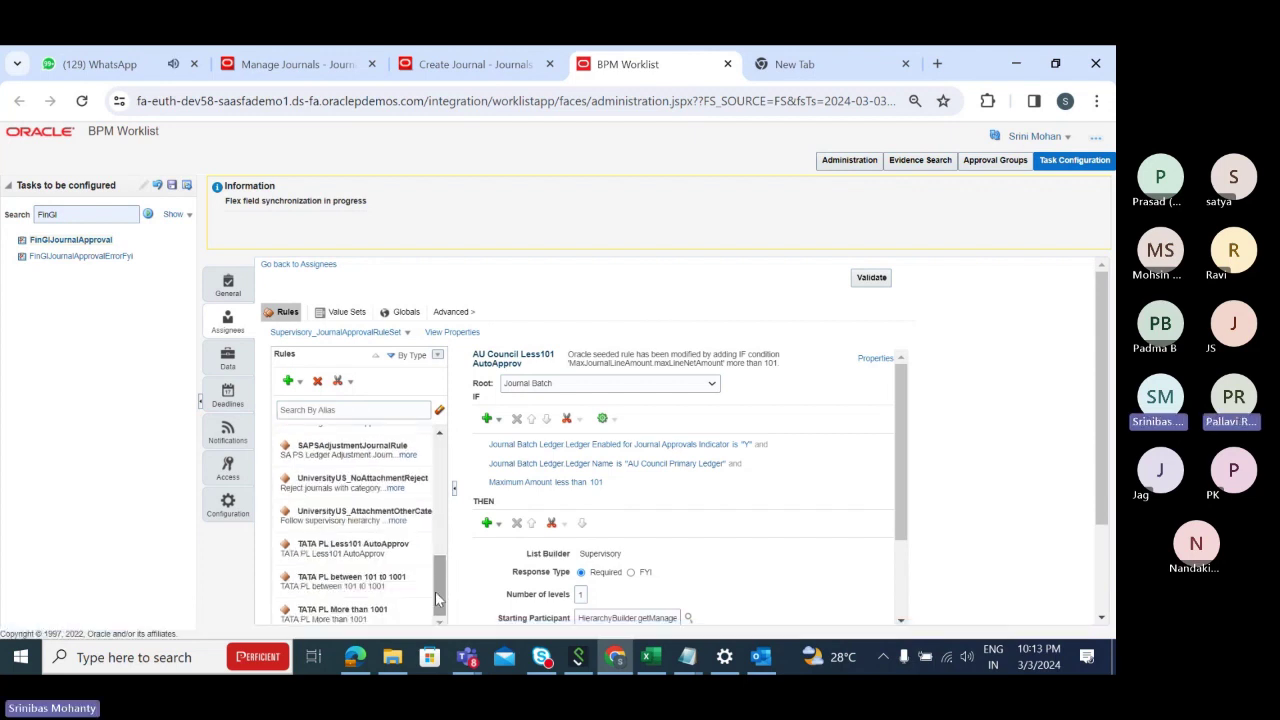
Reopen the TATA PL Less101 AutoApprov rule, check its THEN action and validate the journal approval rules again
left_click(366, 548)
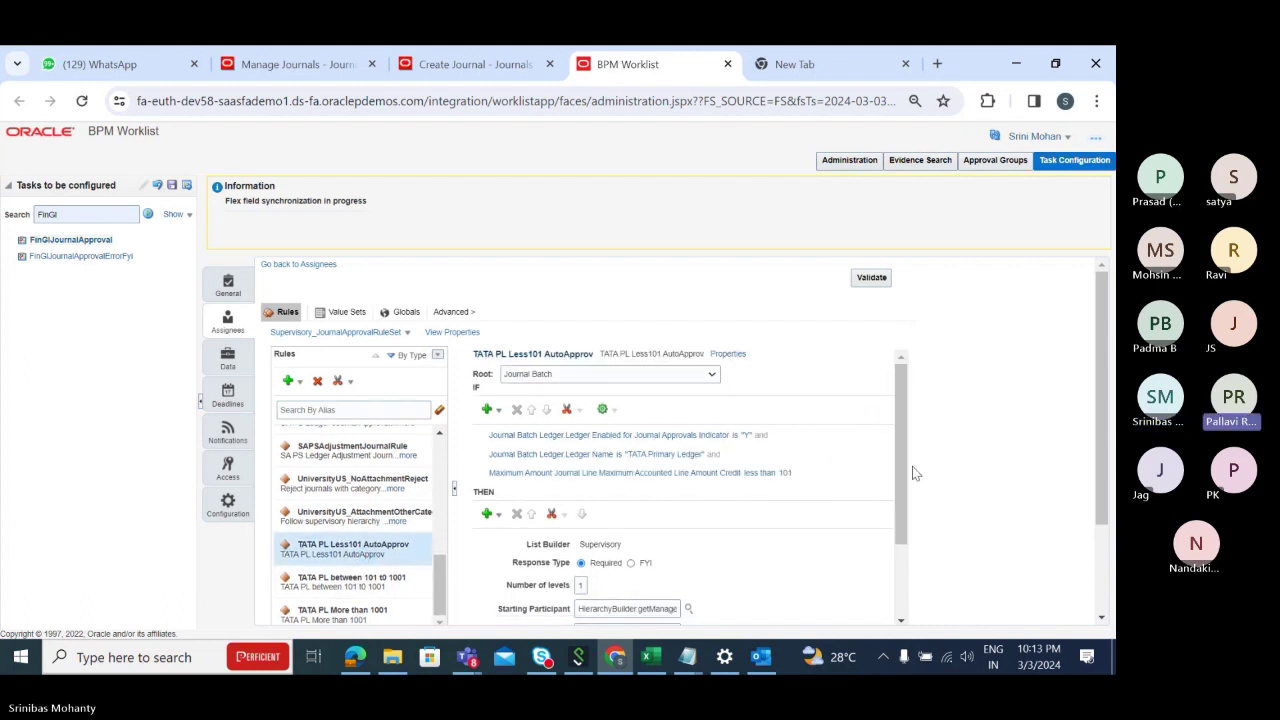
left_click_drag(906, 486, 920, 624)
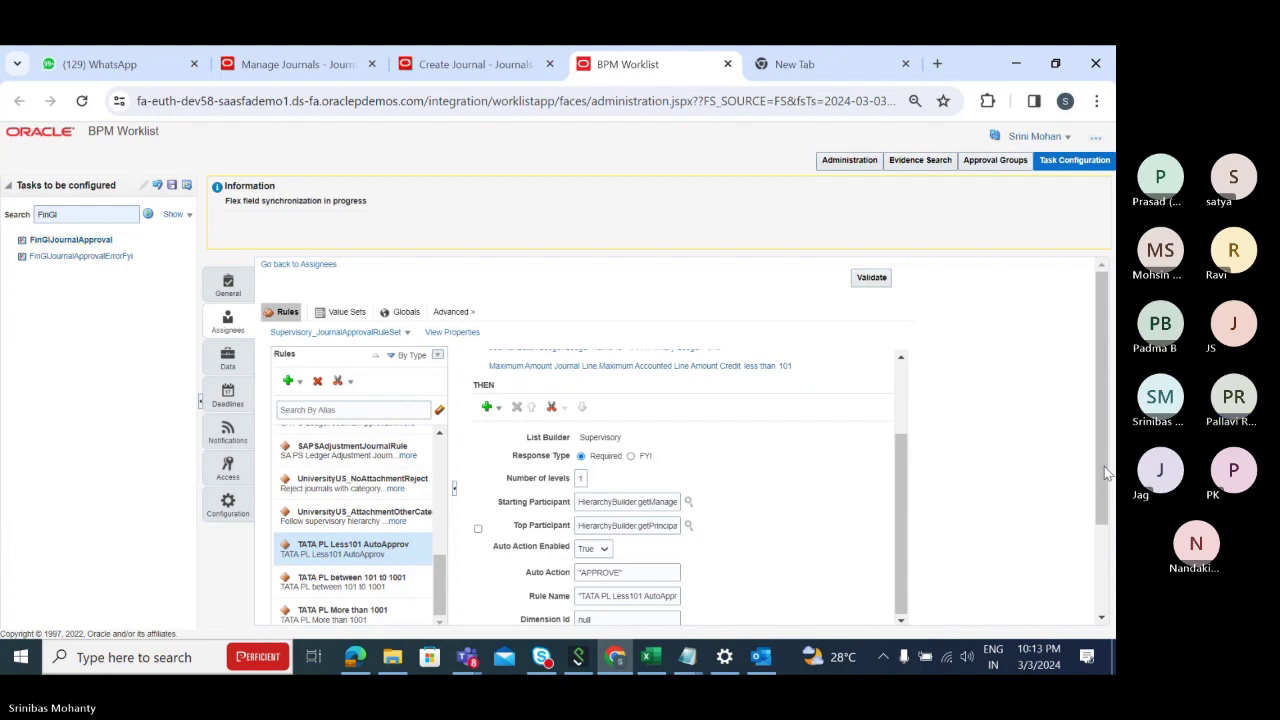
left_click_drag(1104, 466, 1090, 607)
scroll(969, 298, "up", 2)
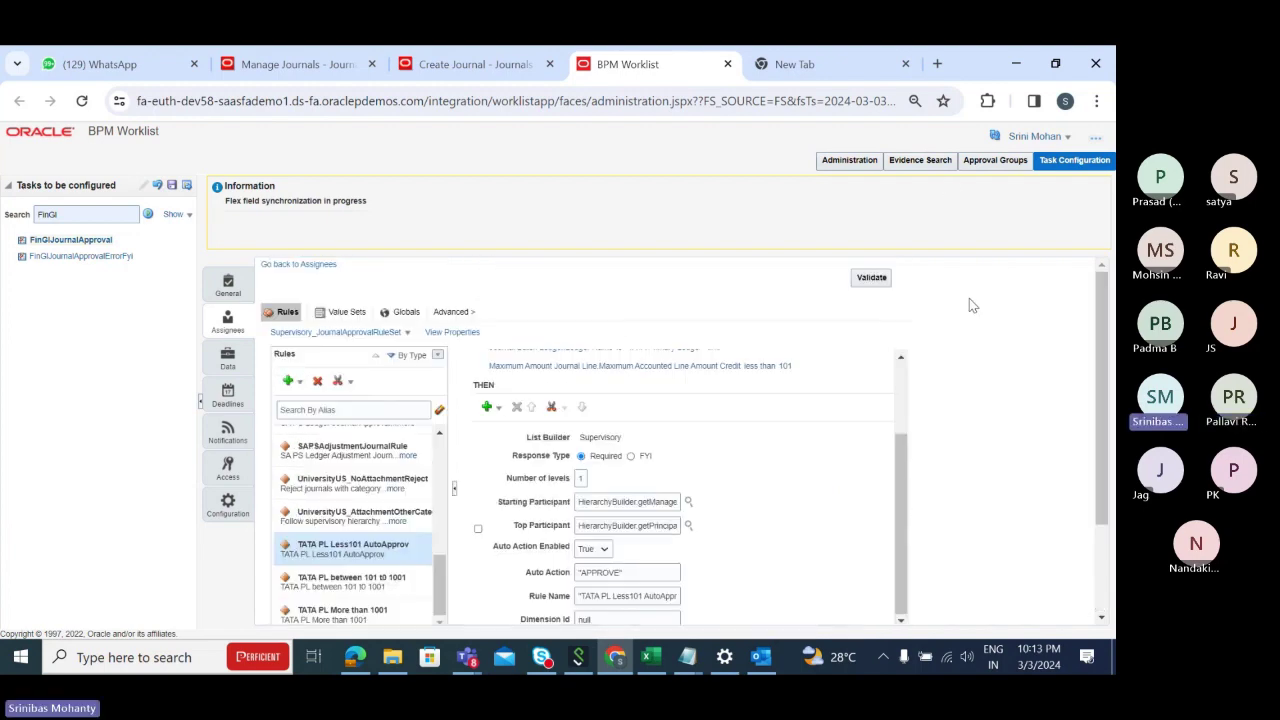
left_click(871, 277)
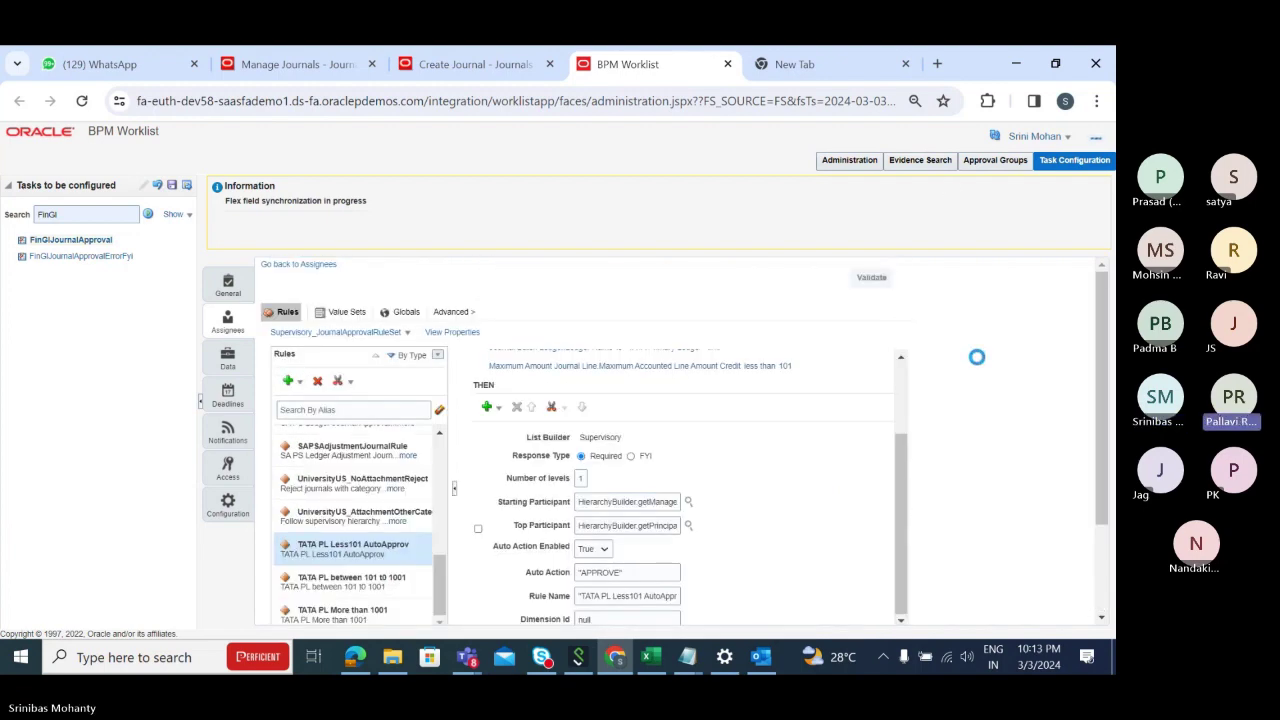
left_click_drag(1110, 400, 1097, 546)
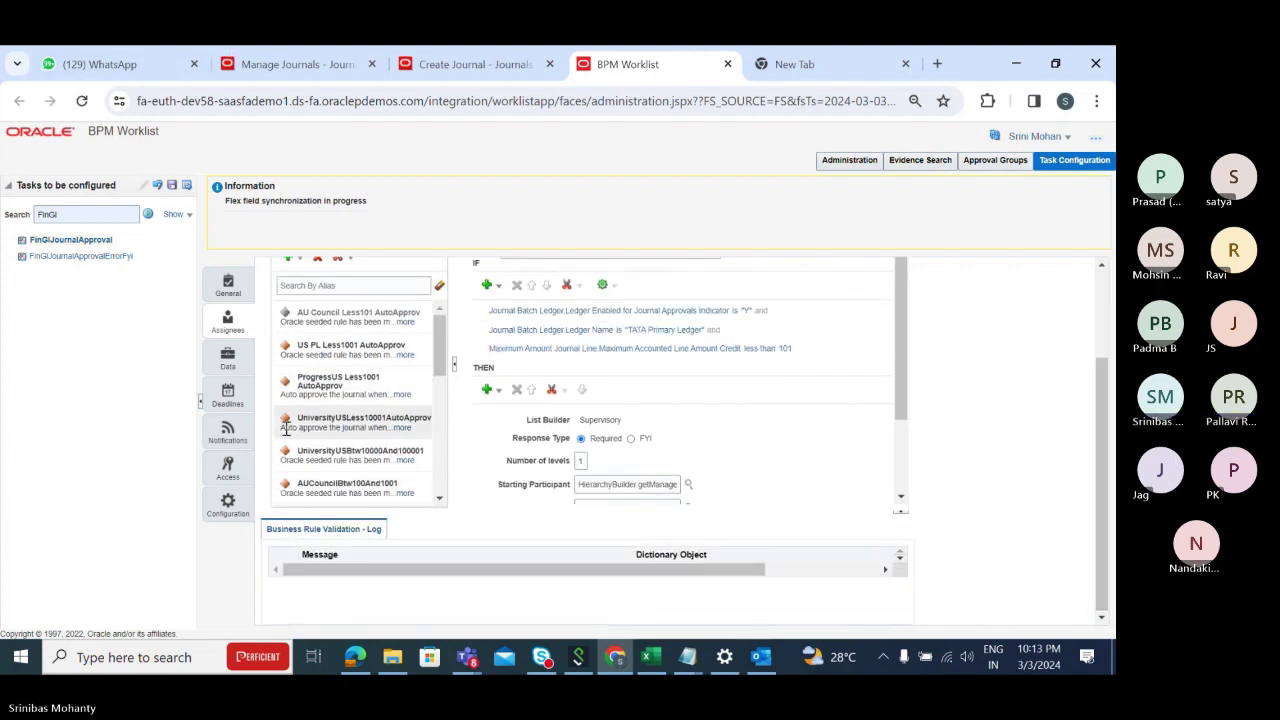
Look over the remaining rules and the auto action settings of TATA PL Less101 AutoApprov once more
scroll(432, 356, "down", 3)
scroll(440, 414, "down", 5)
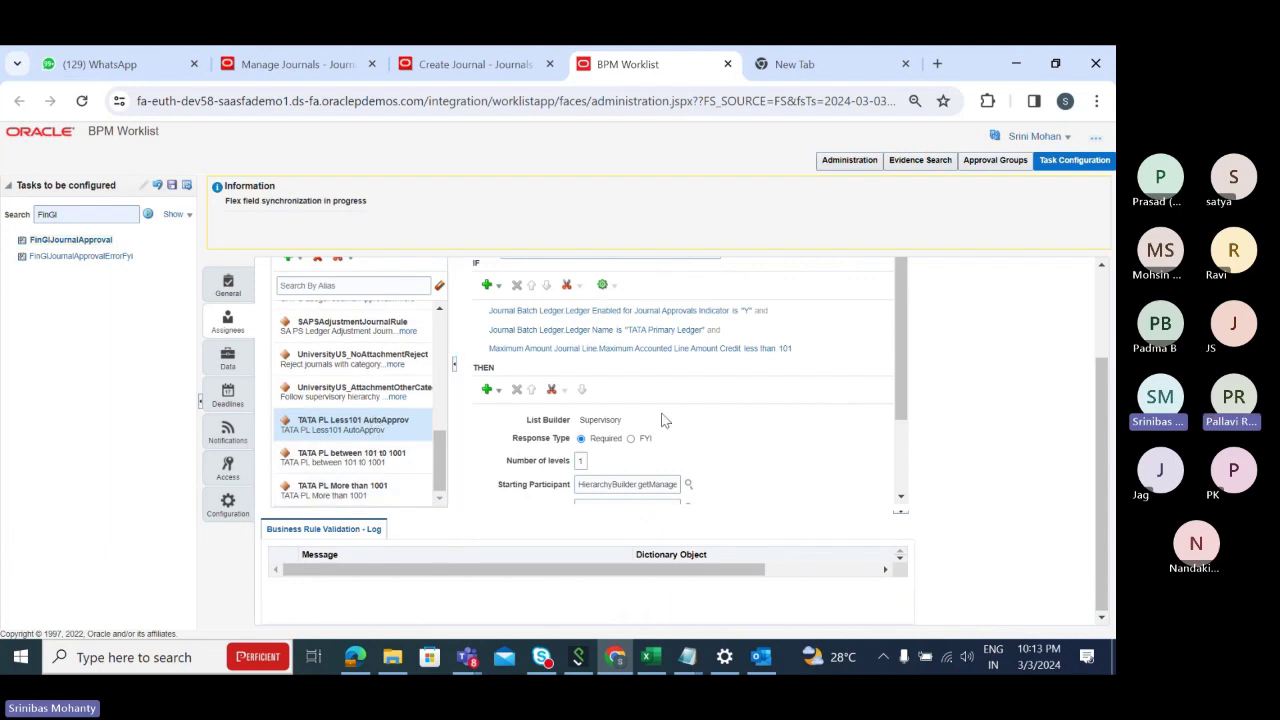
scroll(663, 420, "up", 2)
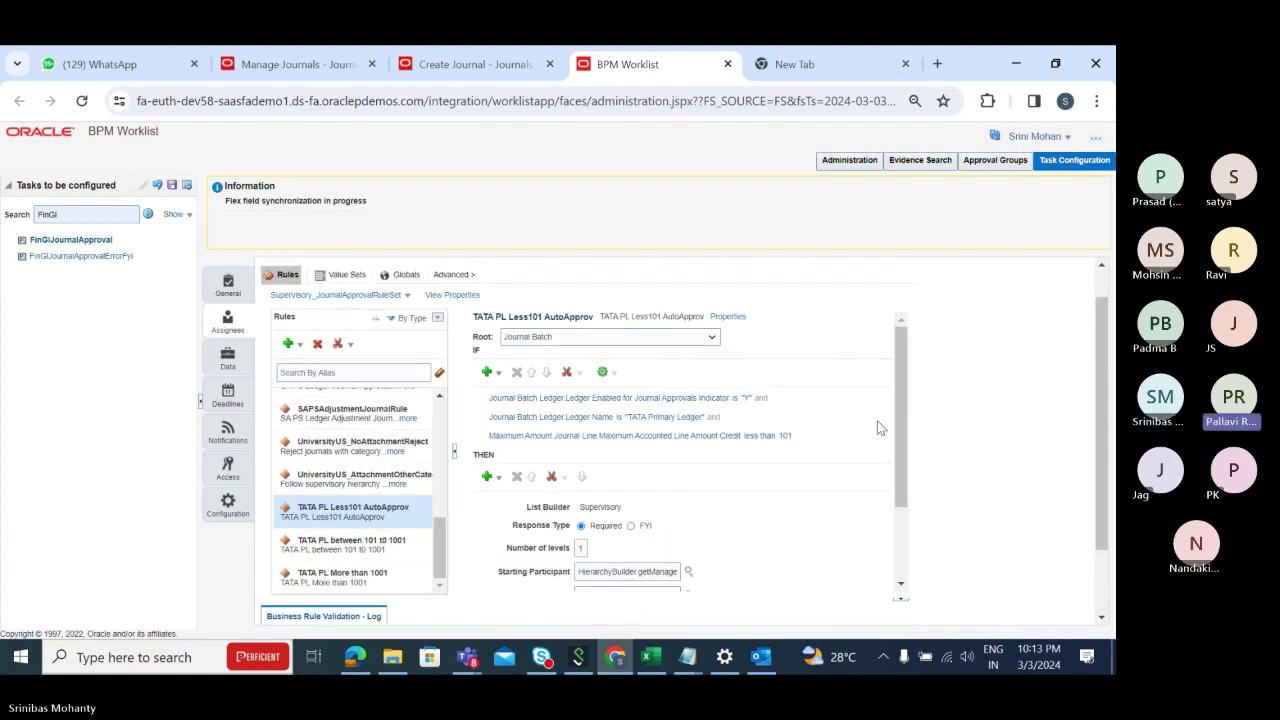
left_click_drag(903, 430, 903, 557)
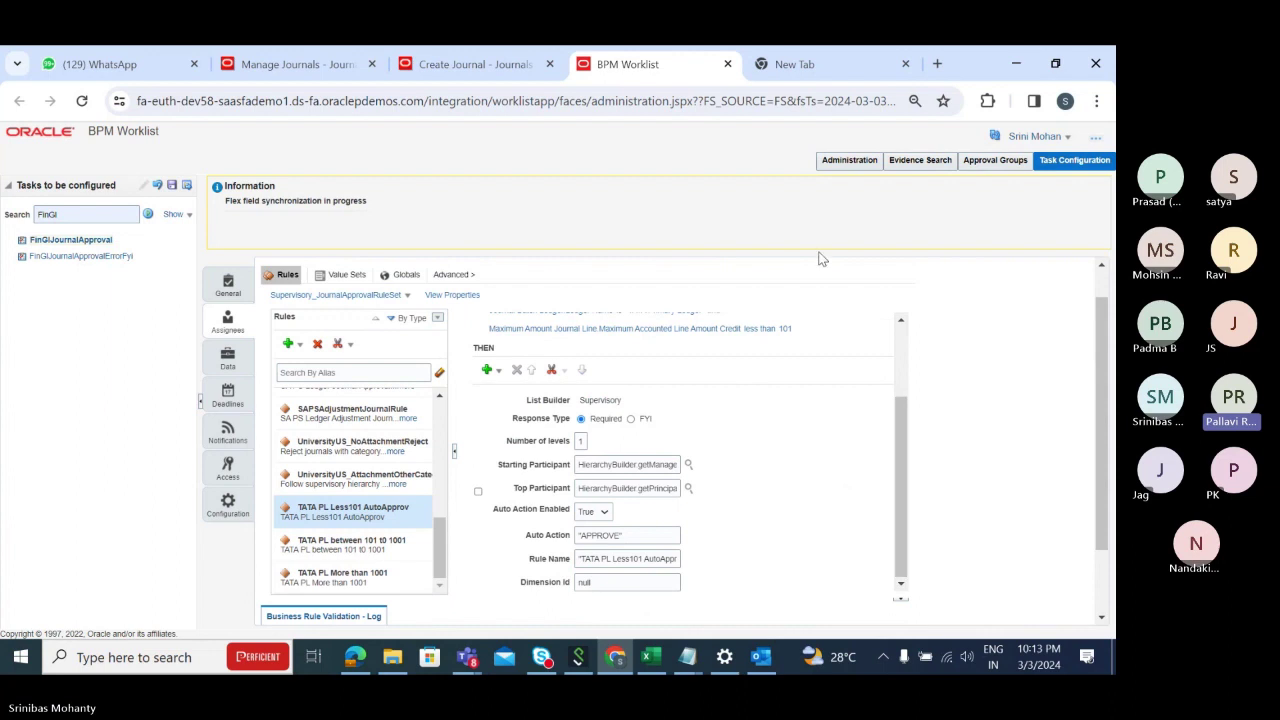
Save the FinGlJournalApproval task configuration without entering a comment
left_click_drag(1099, 410, 1096, 380)
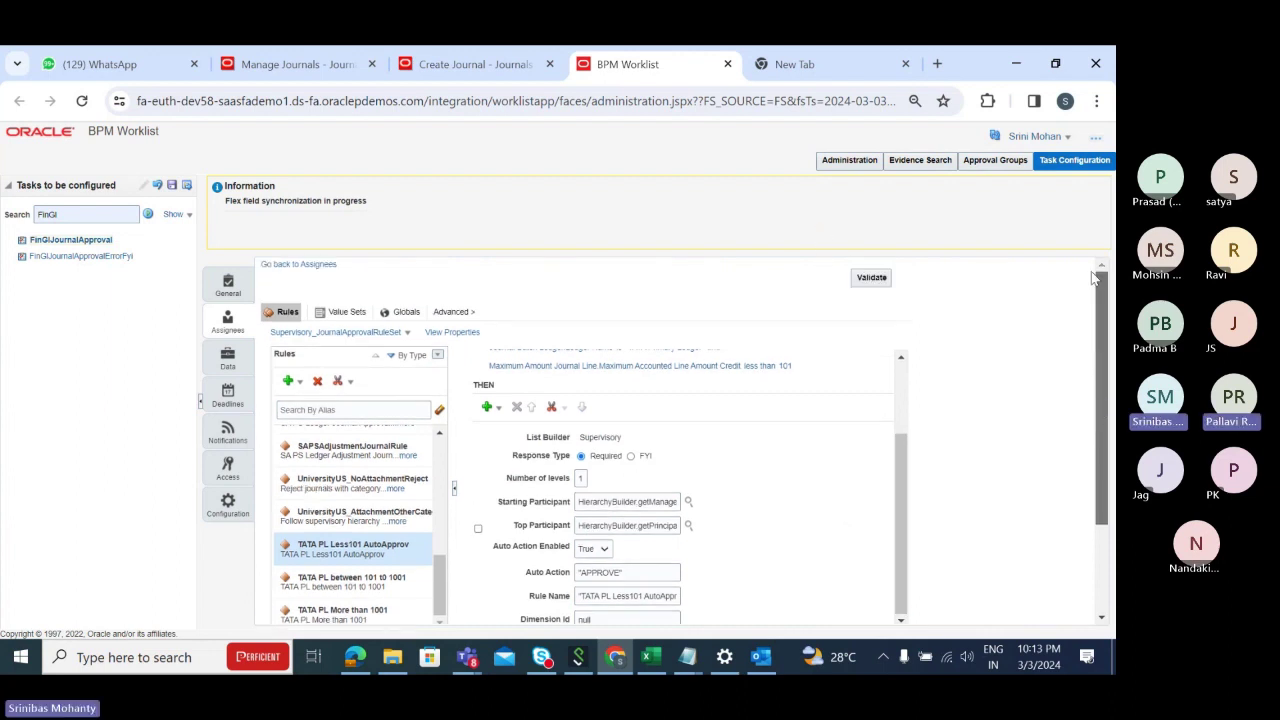
left_click(171, 188)
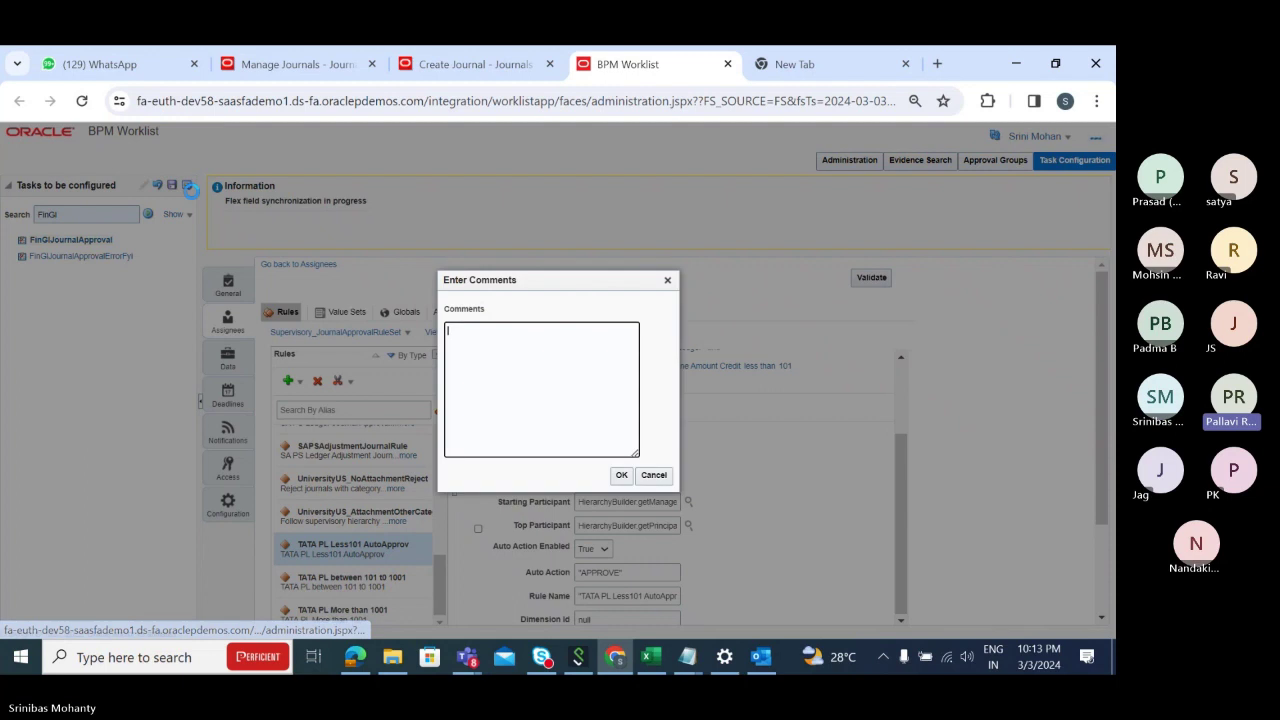
left_click(621, 475)
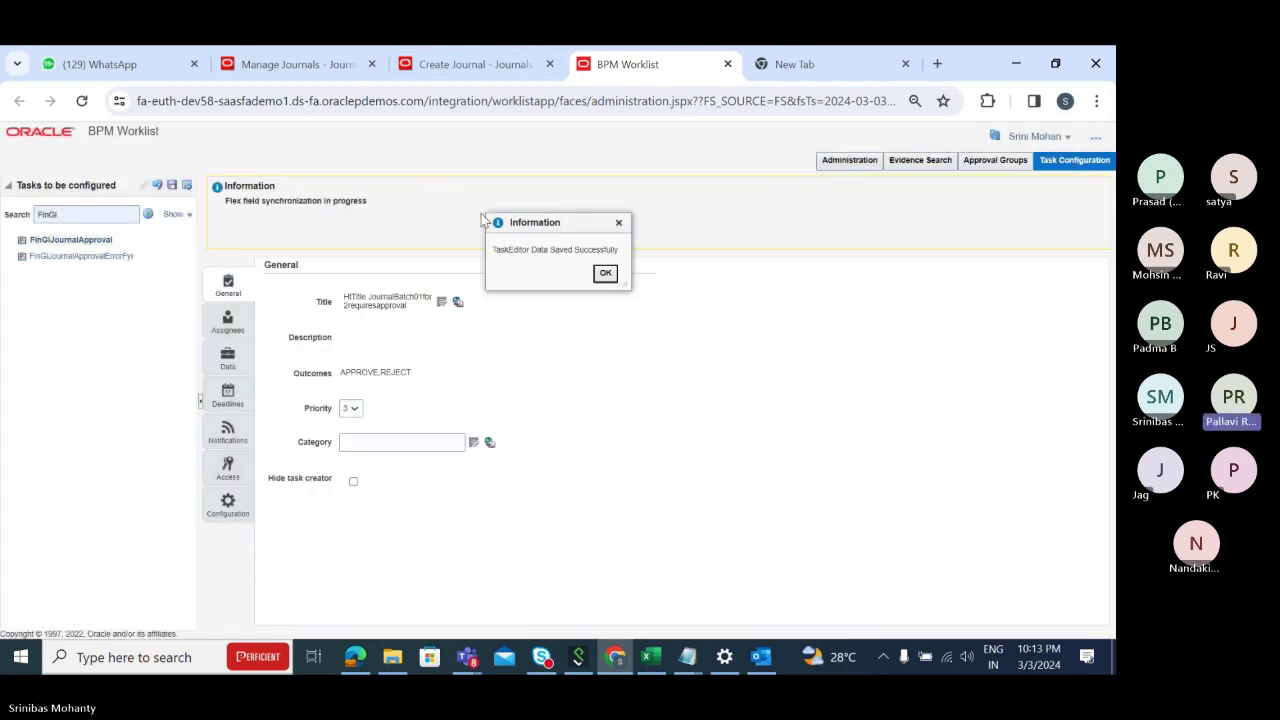
left_click(604, 278)
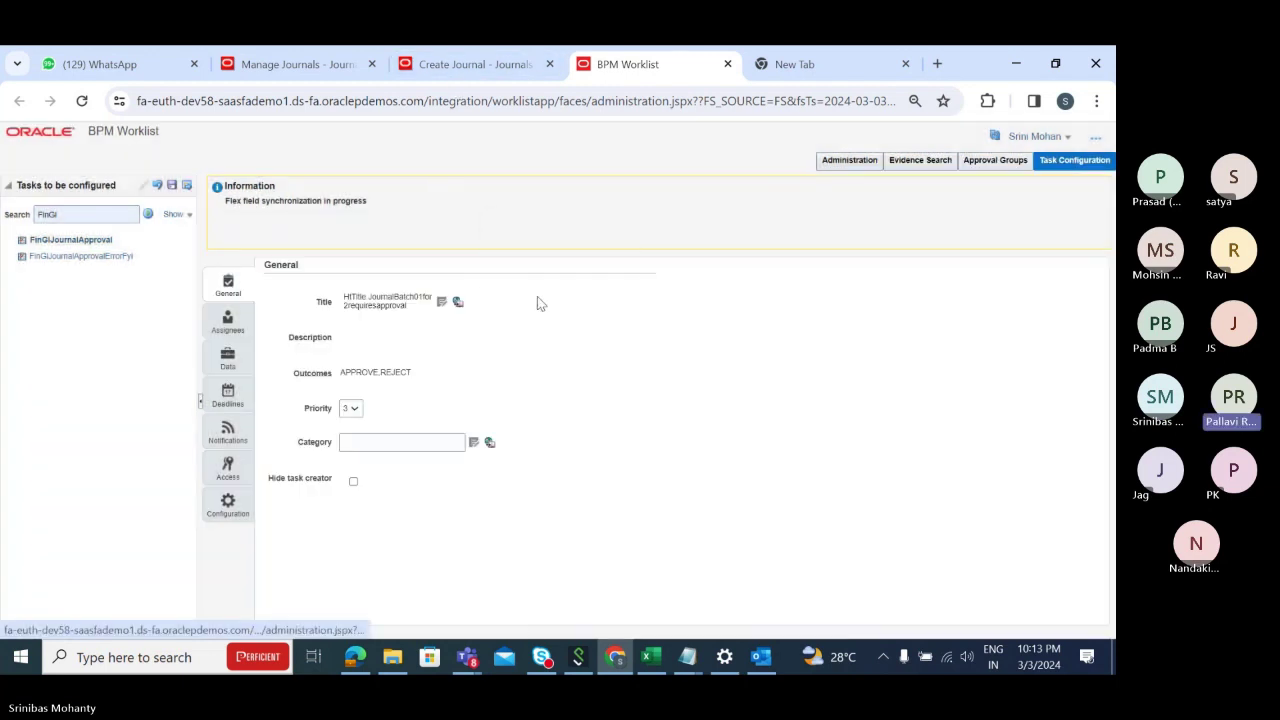
Commit the FinGlJournalApproval task configuration with the comments left blank
left_click(187, 187)
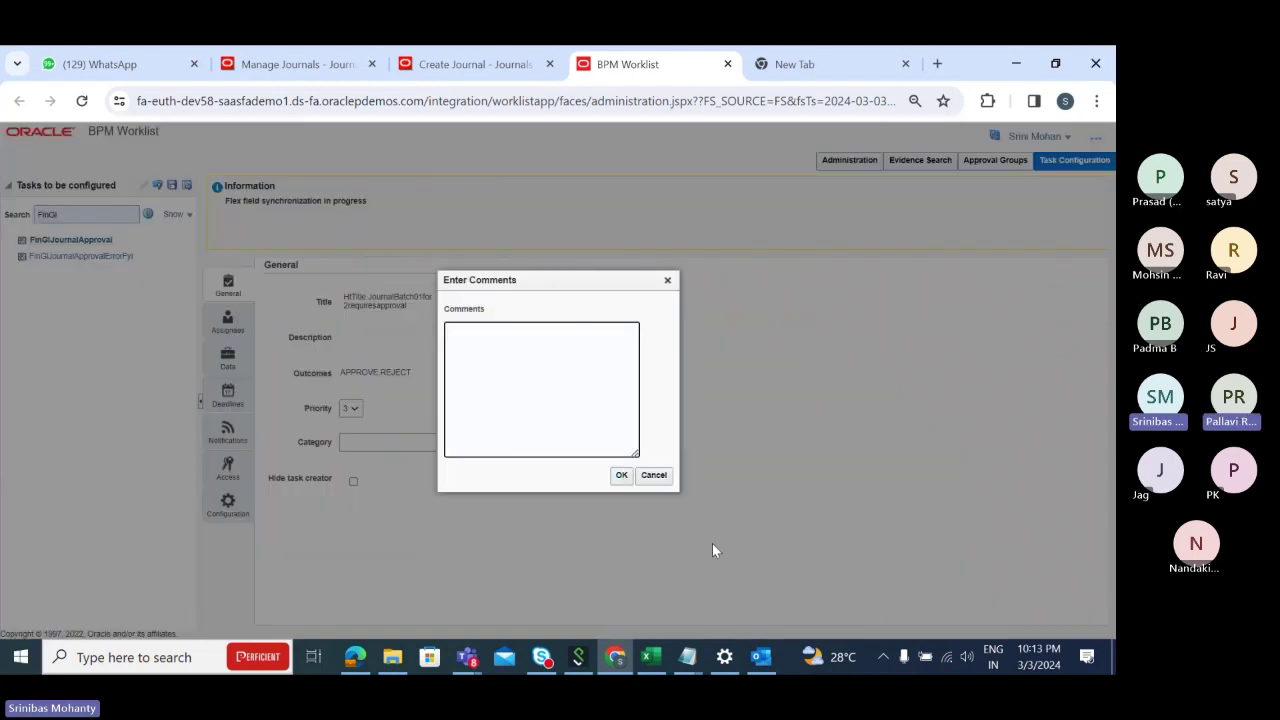
left_click(621, 475)
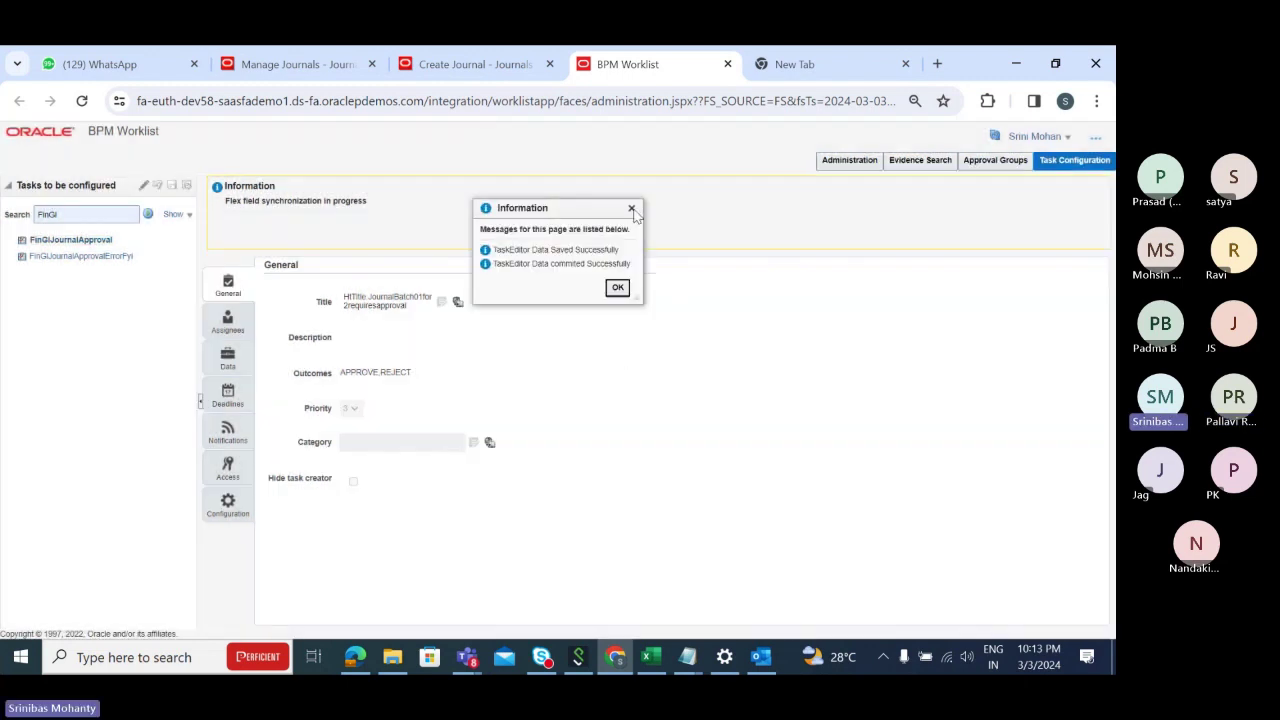
left_click(617, 287)
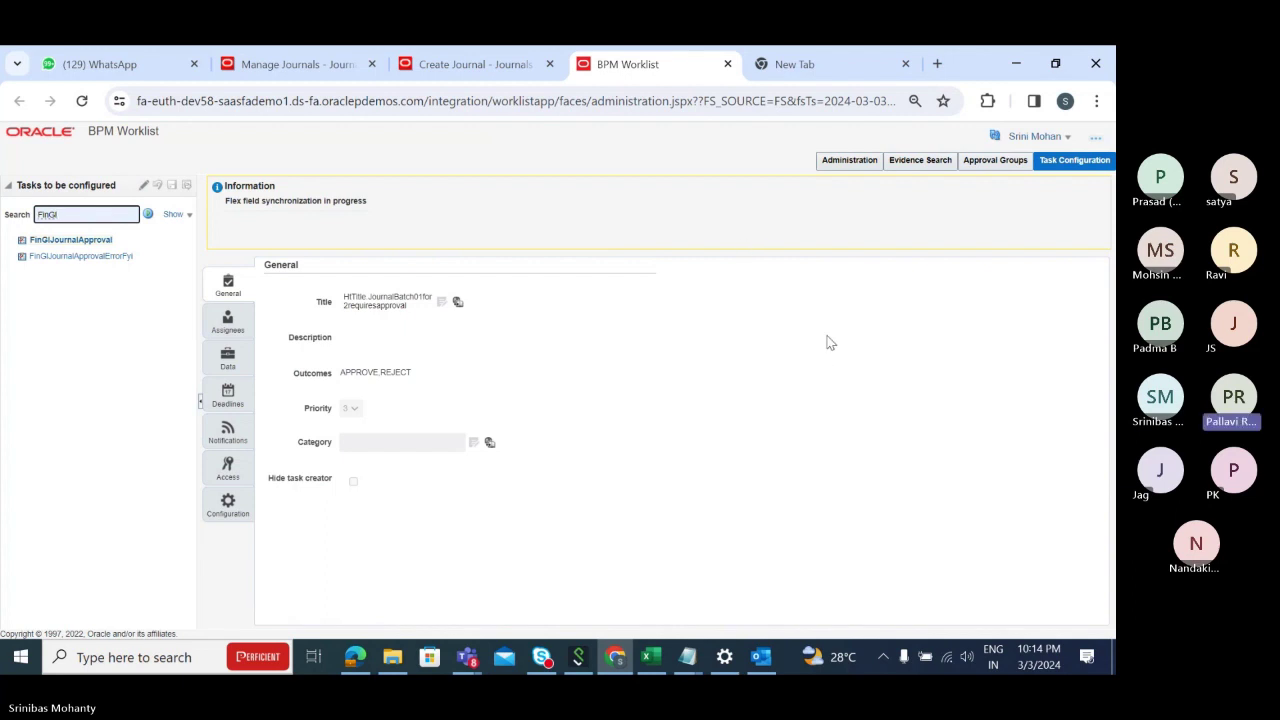
Switch to the Create Journal page and start the journal batch name with "Tata"
left_click(470, 64)
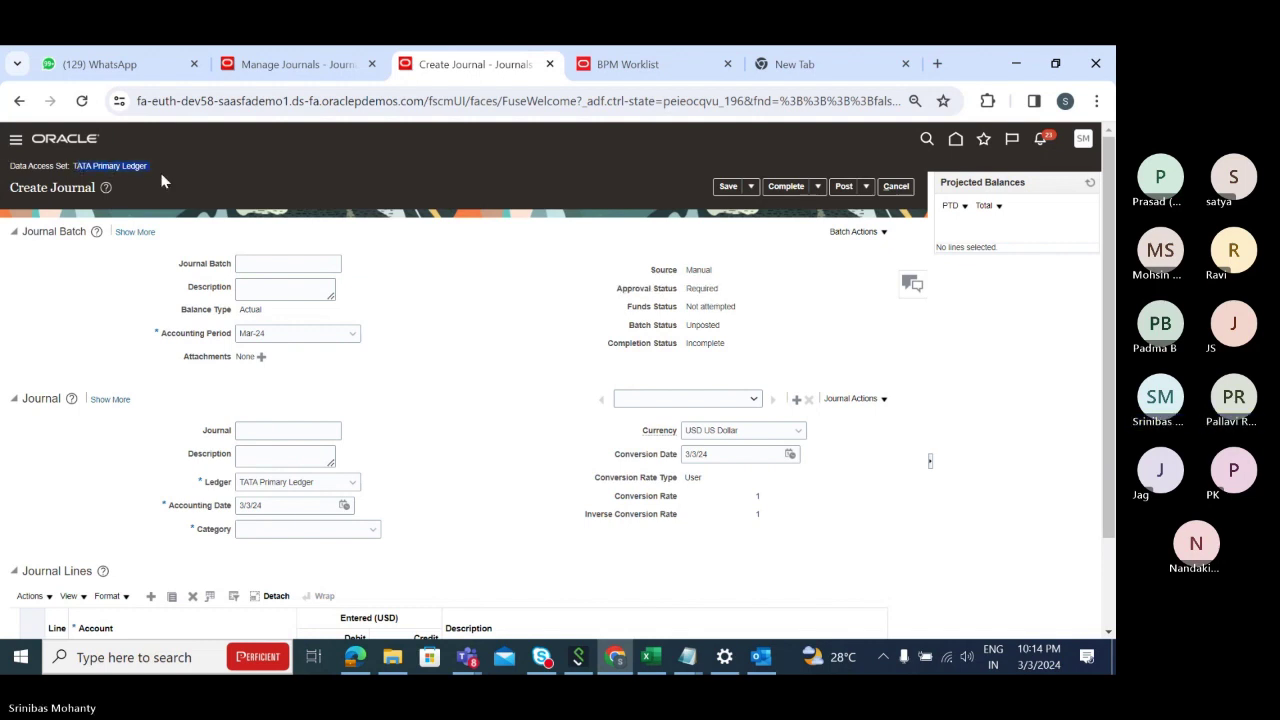
left_click(293, 263)
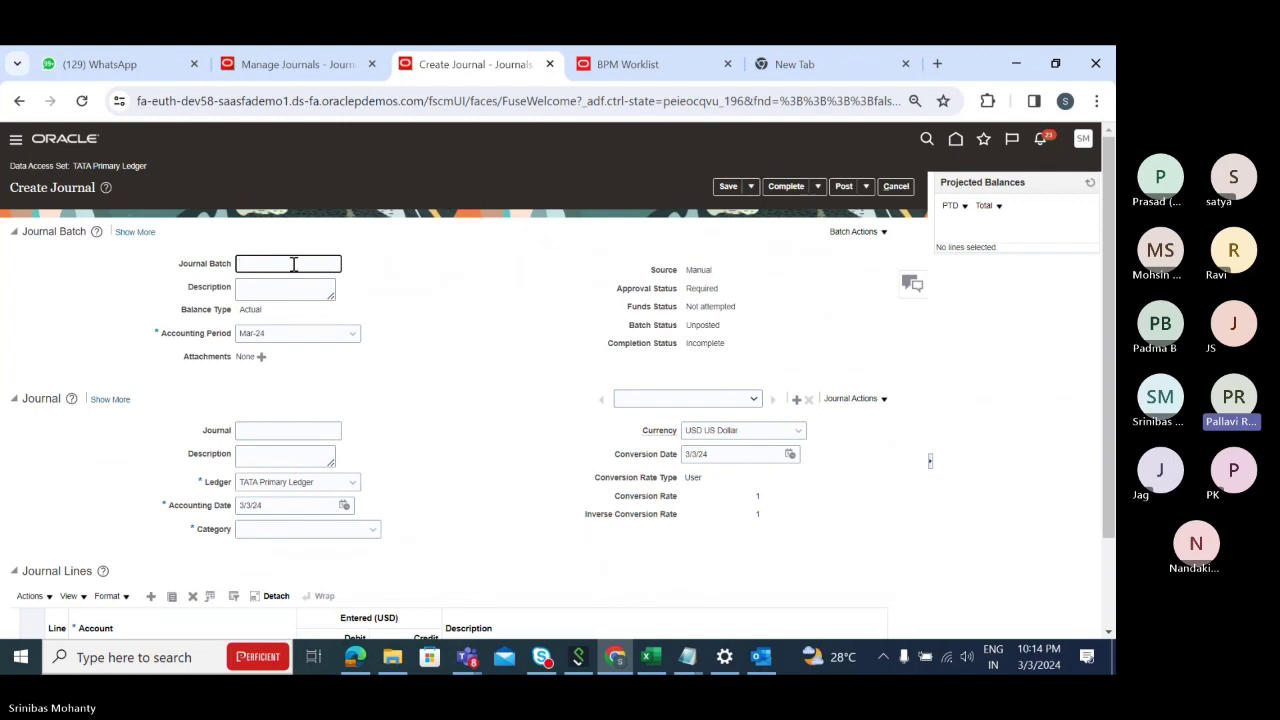
type("Tata")
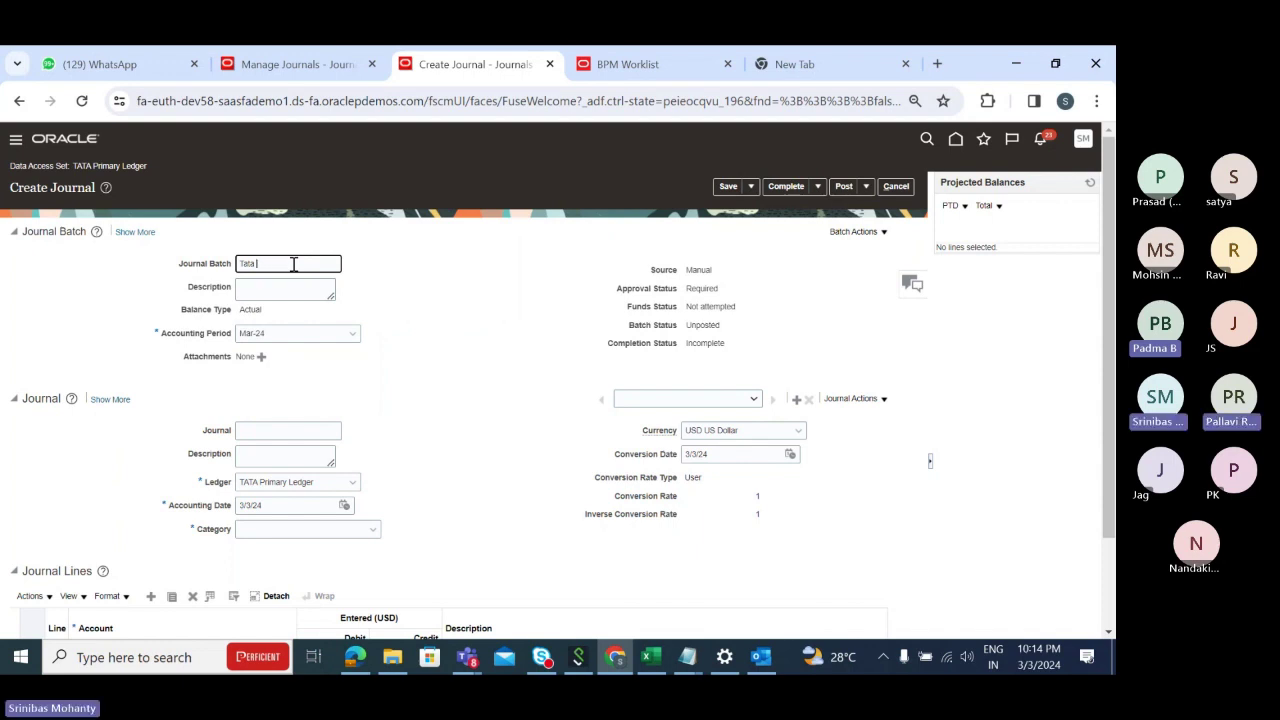
Check the BPM Worklist and Manage Journals pages and switch to the empty browser tab
left_click(690, 68)
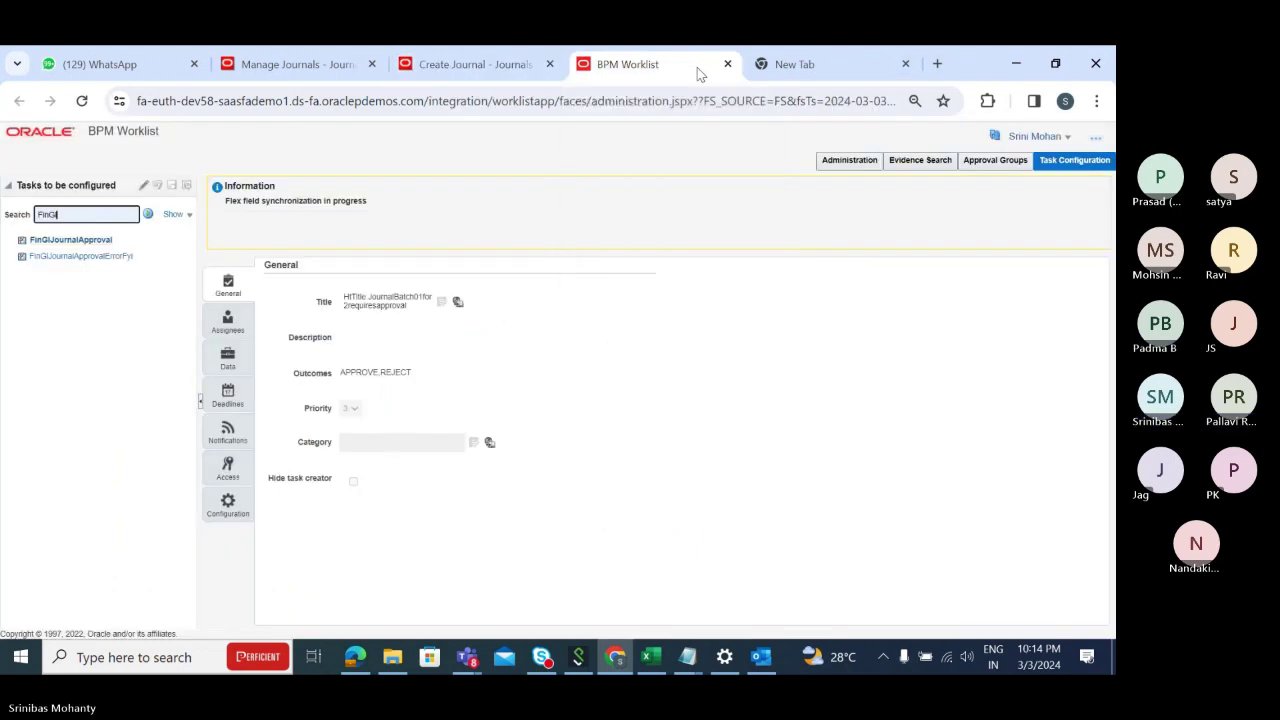
left_click(470, 66)
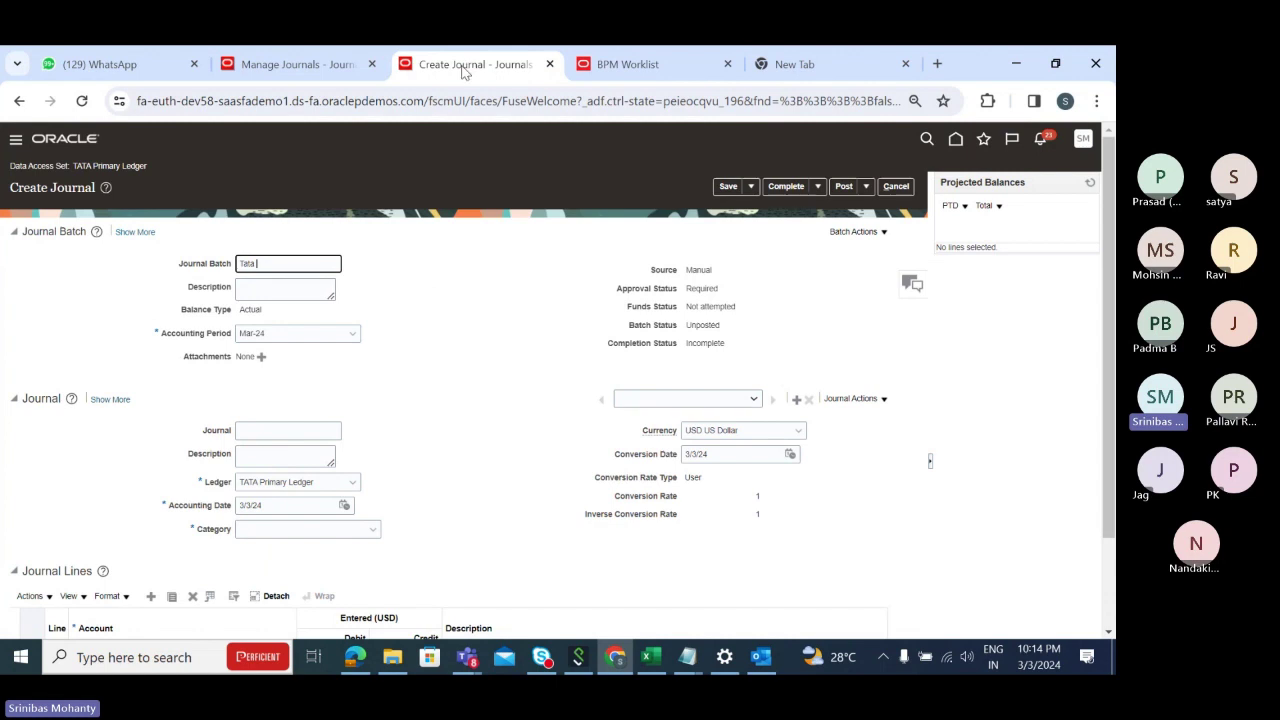
left_click(300, 66)
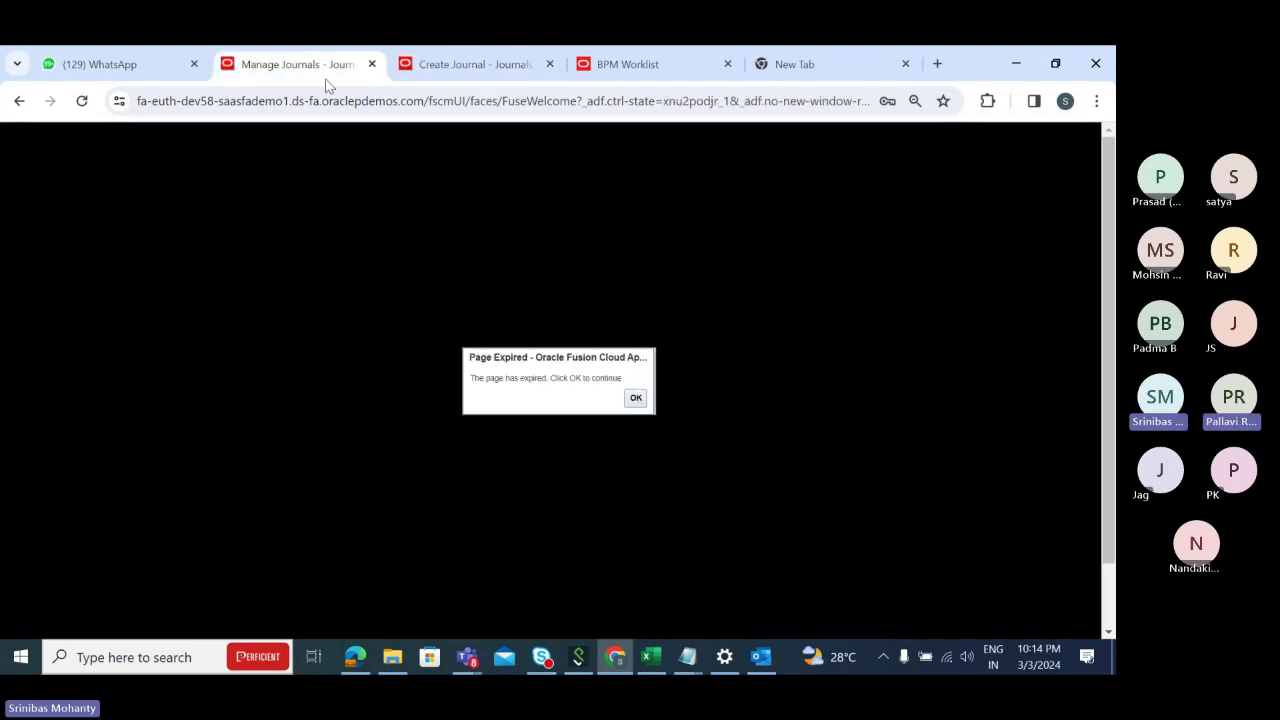
left_click(690, 68)
left_click(845, 68)
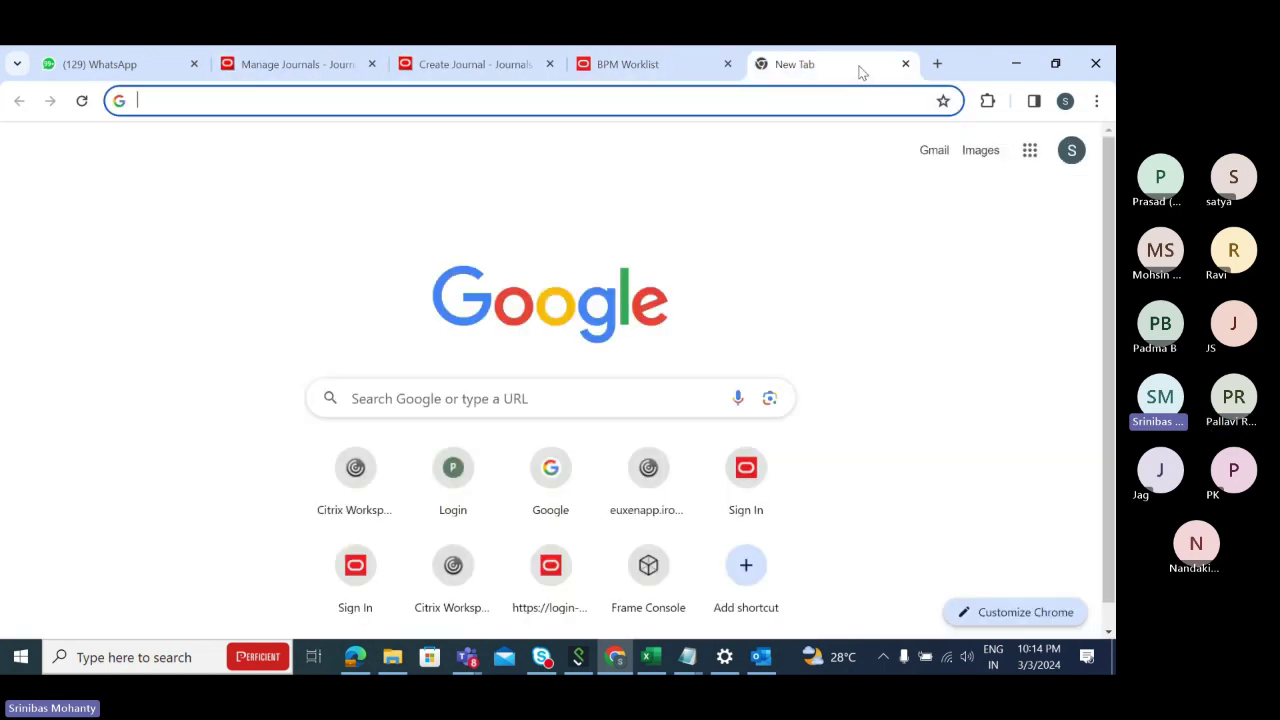
left_click(669, 70)
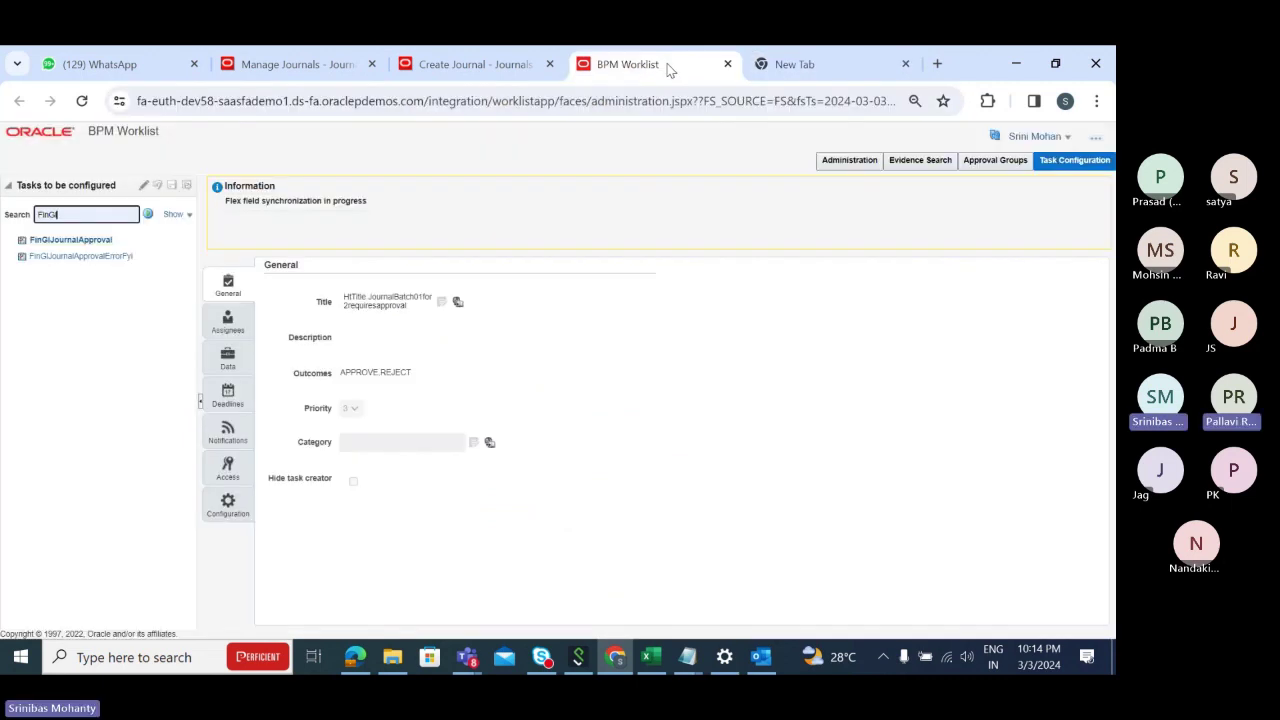
left_click(297, 70)
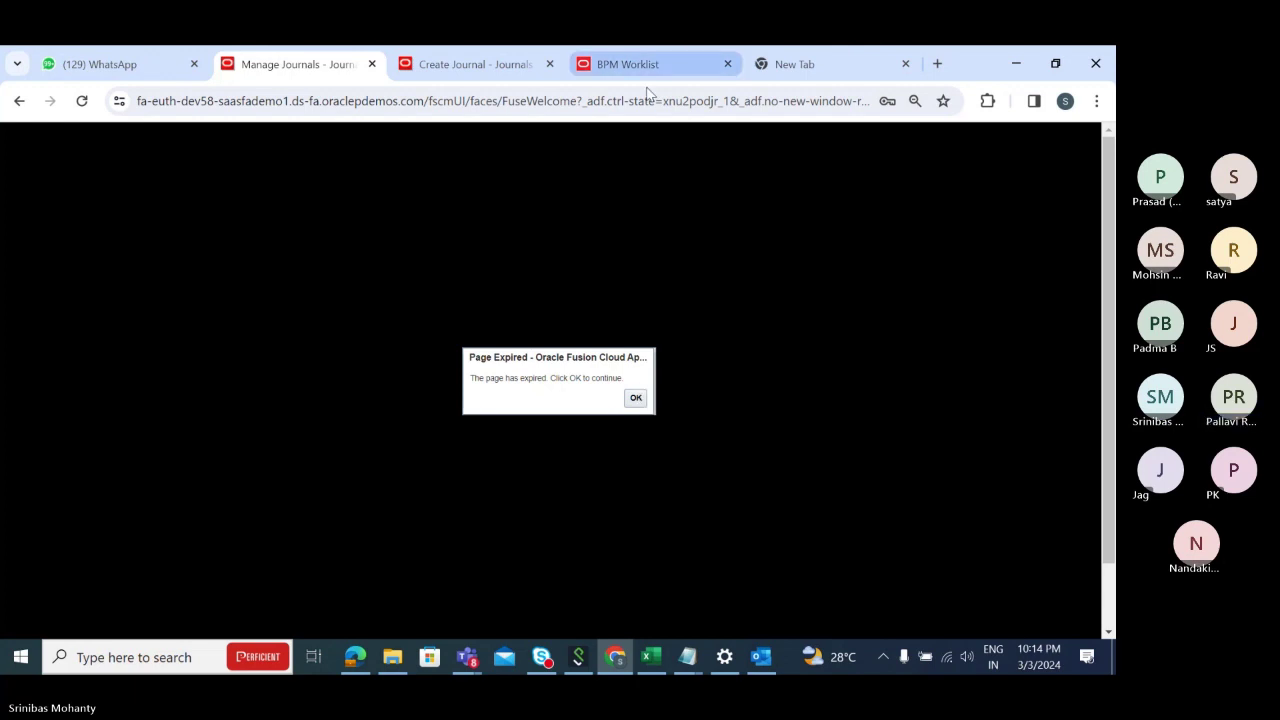
left_click(840, 64)
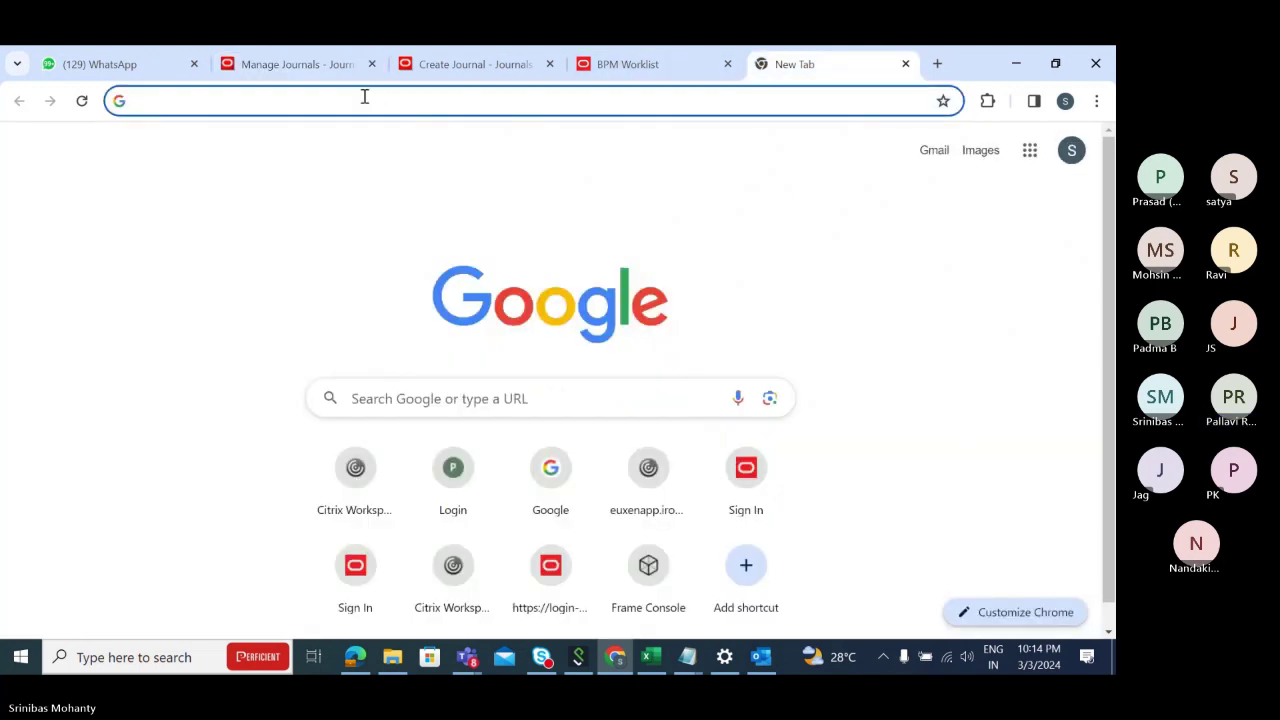
Load the Oracle Fusion demo environment's home page in the empty tab and go to the Setup and Maintenance task search
left_click(365, 97)
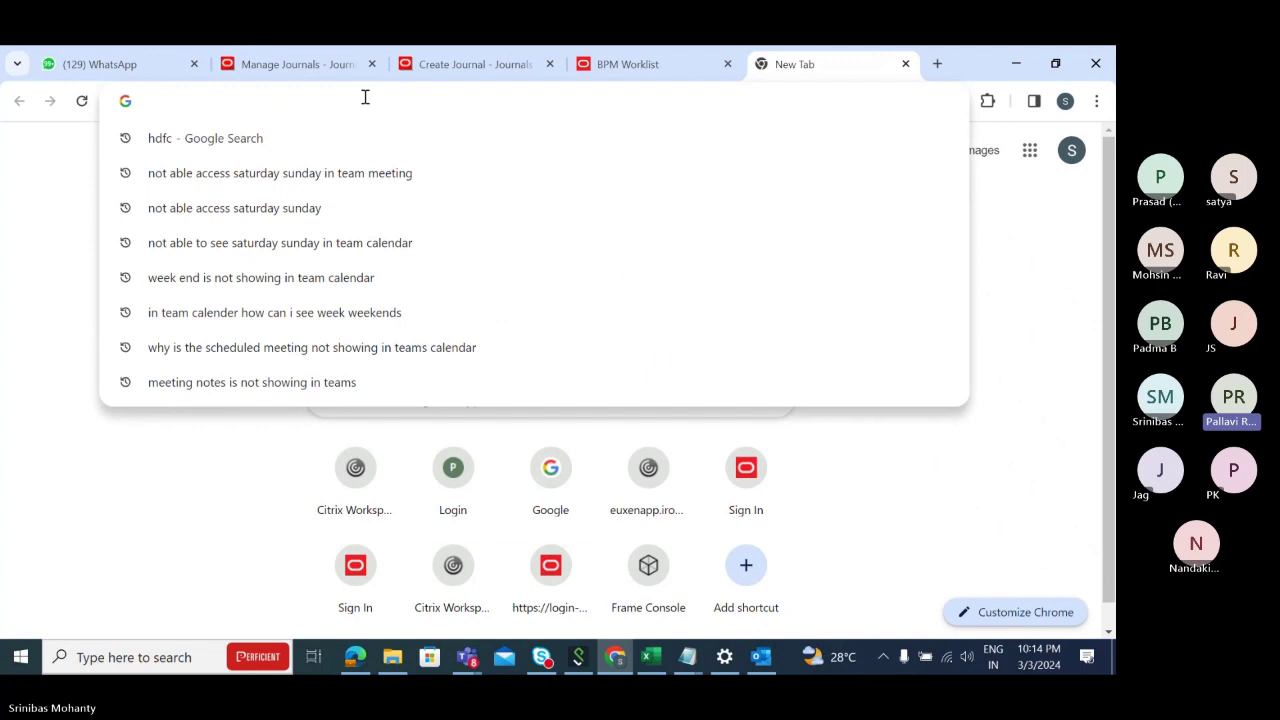
type("https://fa-euth-dev58-saasfademo1.ds-fa.oraclepdemos.com/fscmUI/faces/FuseWelcome?_adf.ctrl-state=qjbtmy3qc_2604")
key("Return")
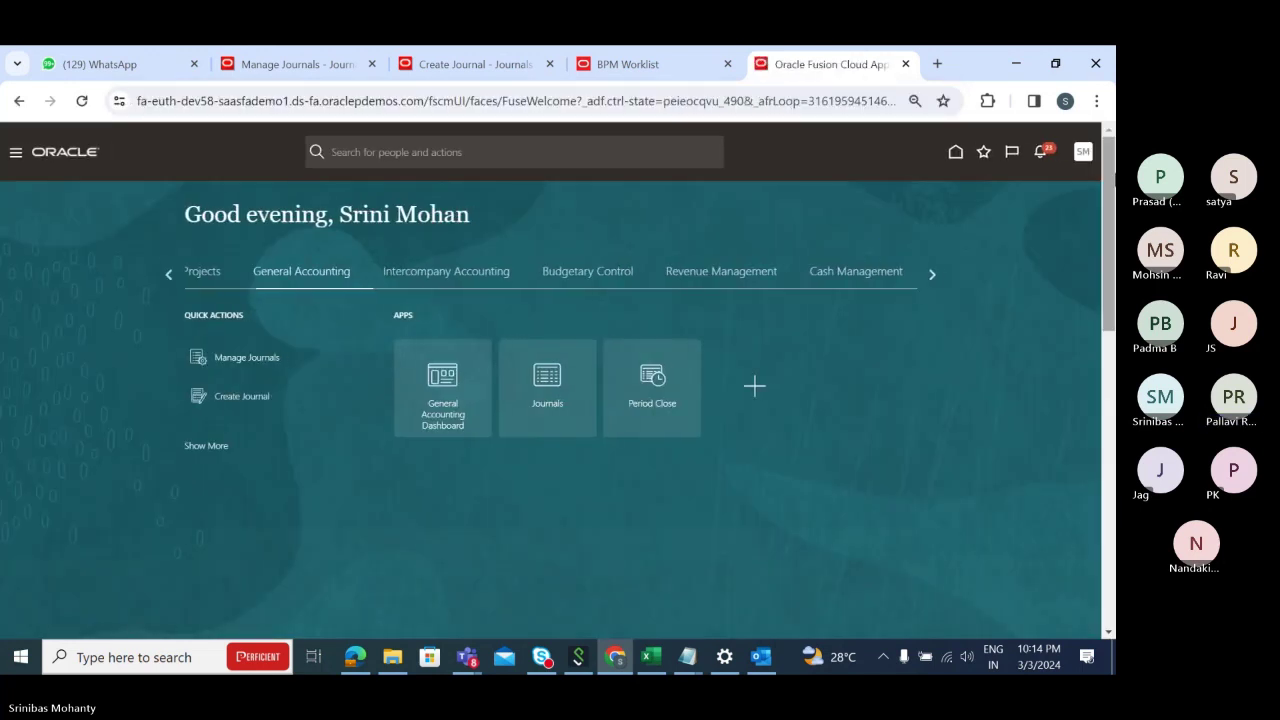
left_click(1084, 155)
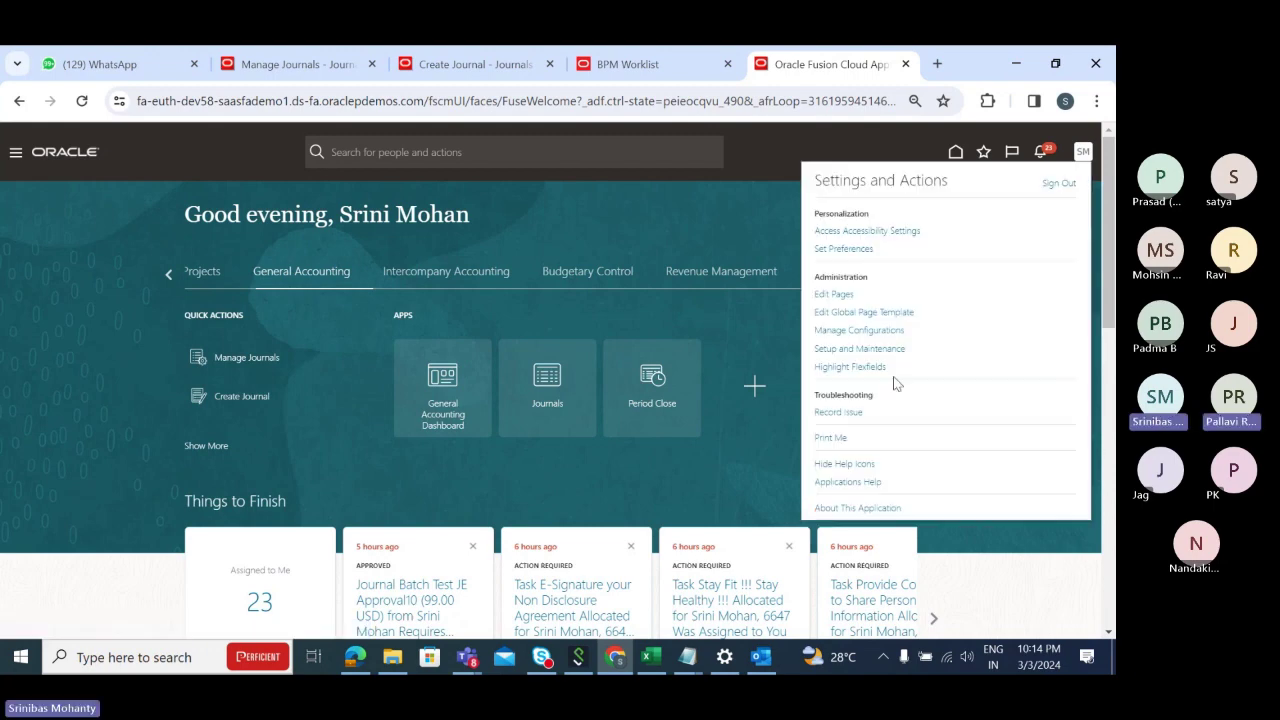
left_click(903, 350)
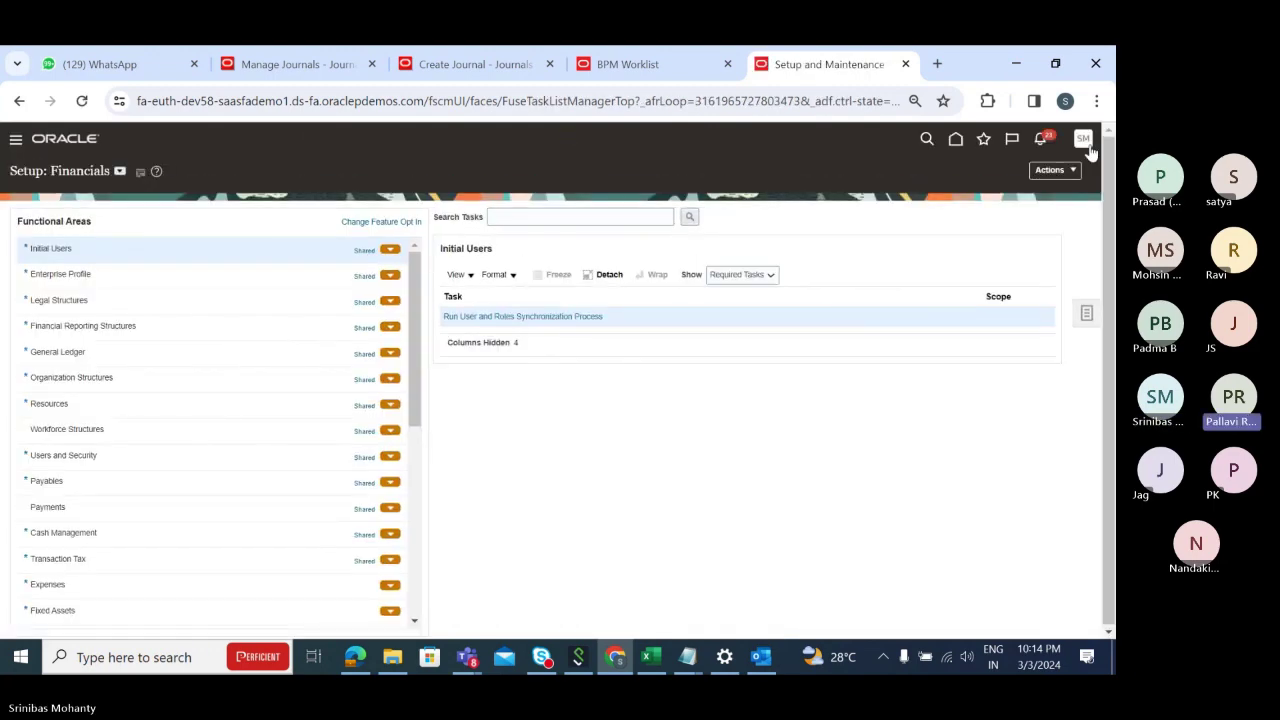
left_click(1086, 313)
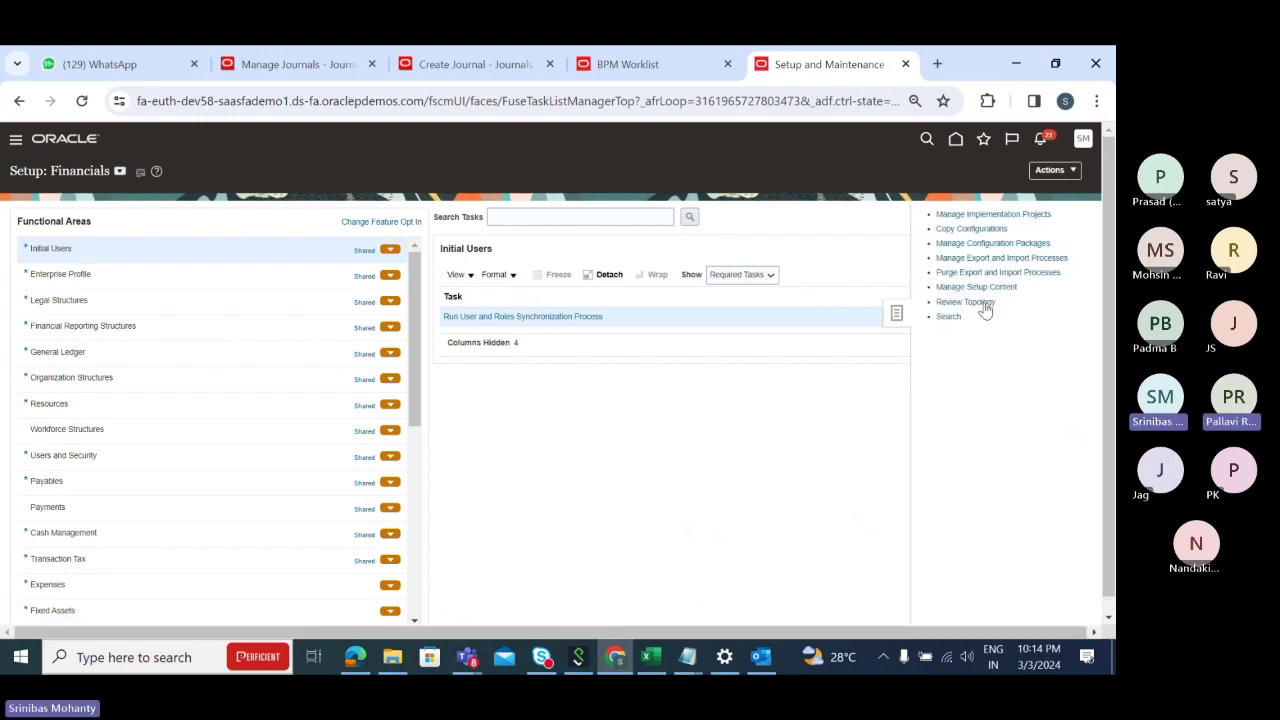
left_click(955, 317)
Search the setup tasks for "Manage User" and open the Manage Users task
left_click(263, 218)
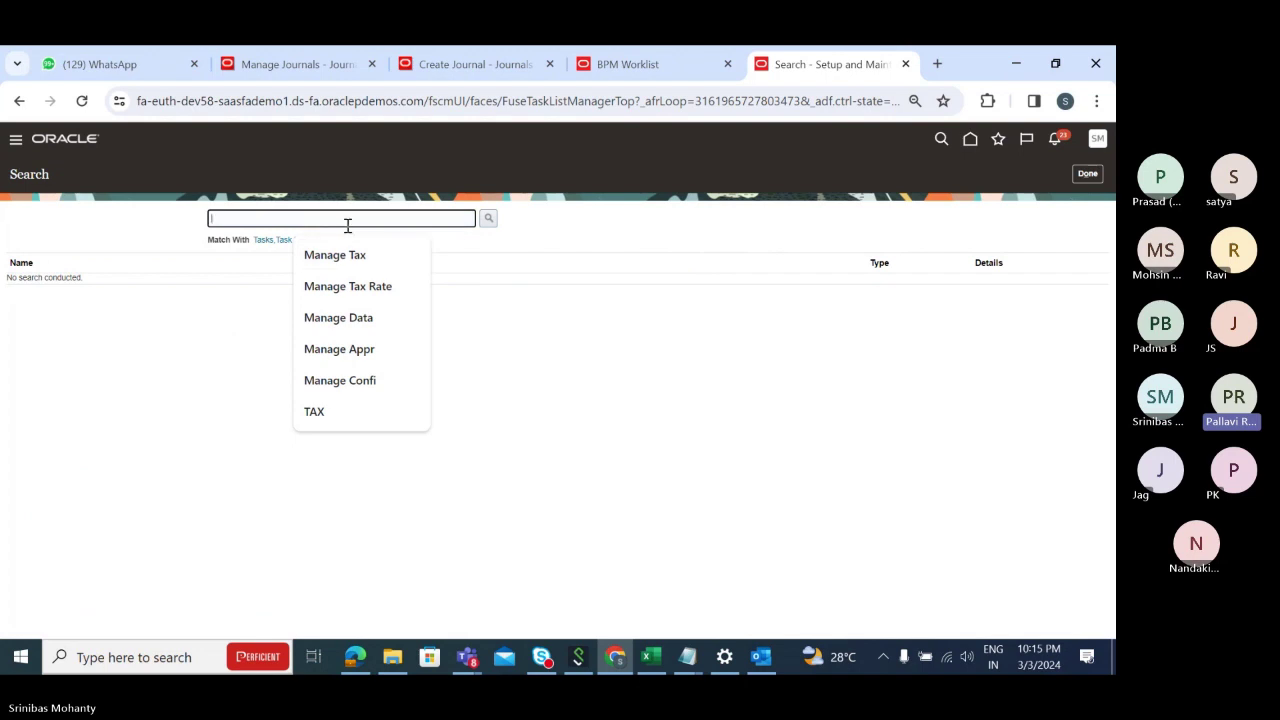
type("Manage")
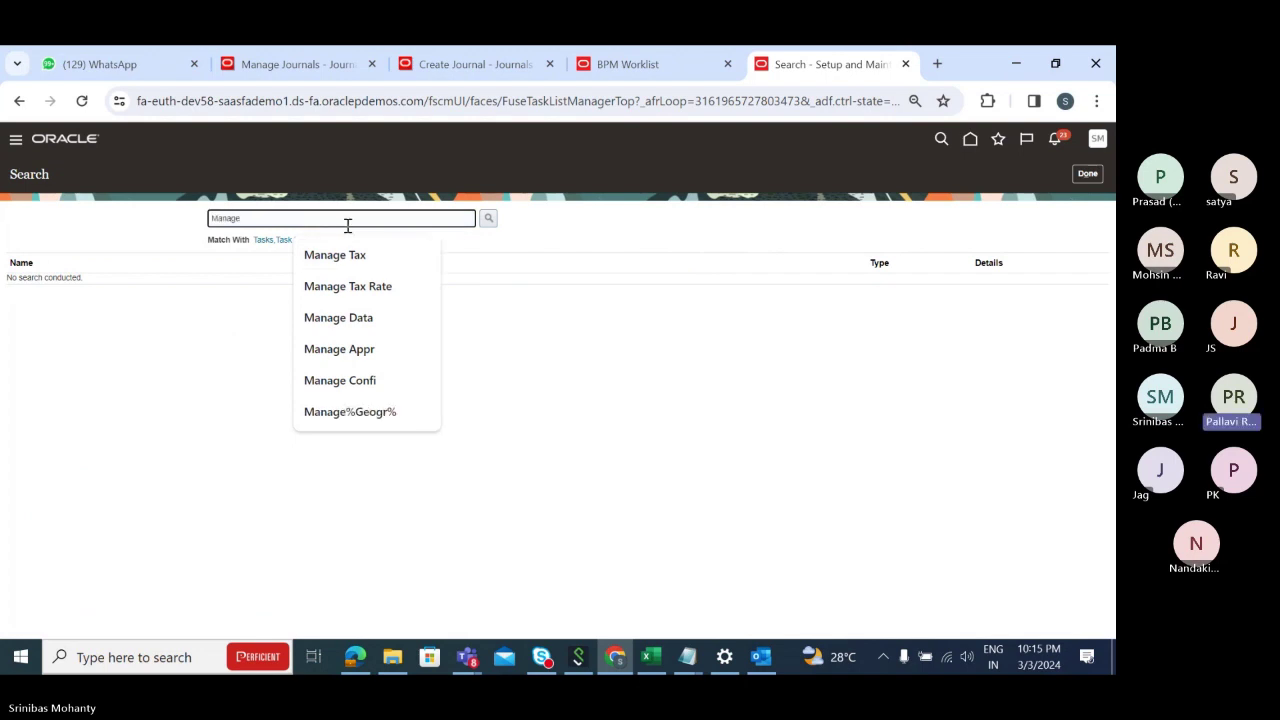
type(" Us")
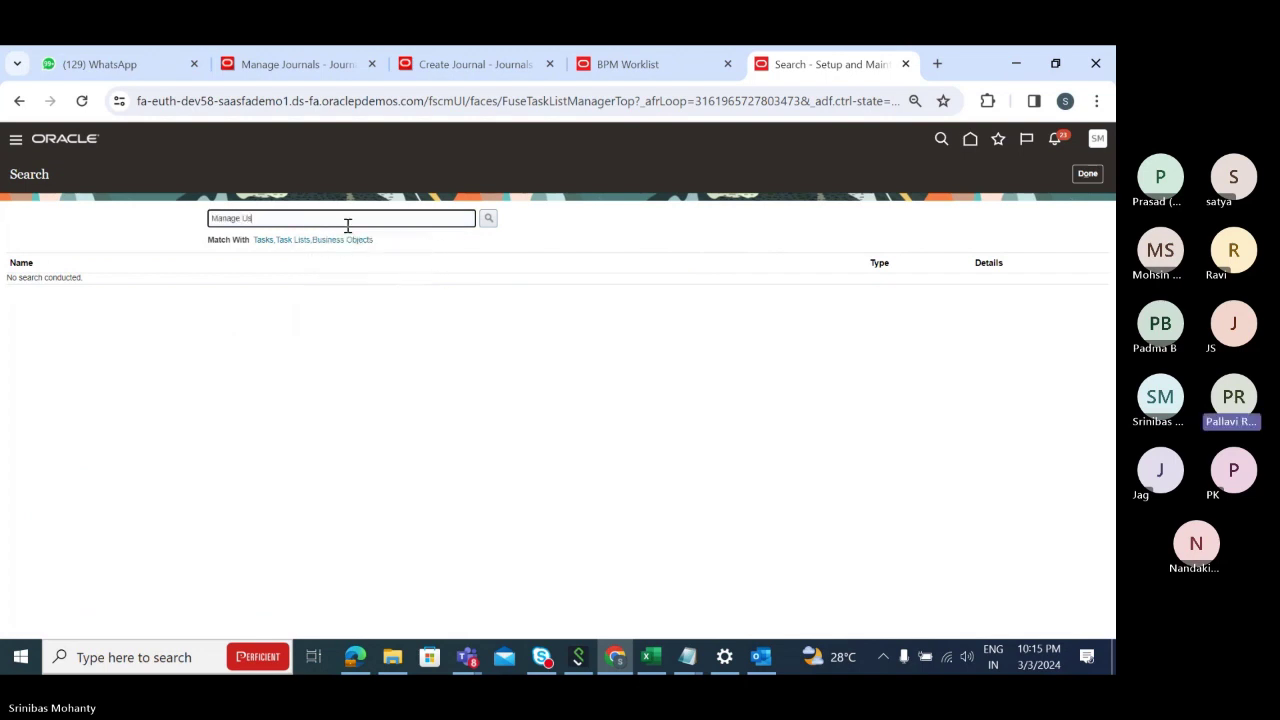
type("er")
left_click(489, 217)
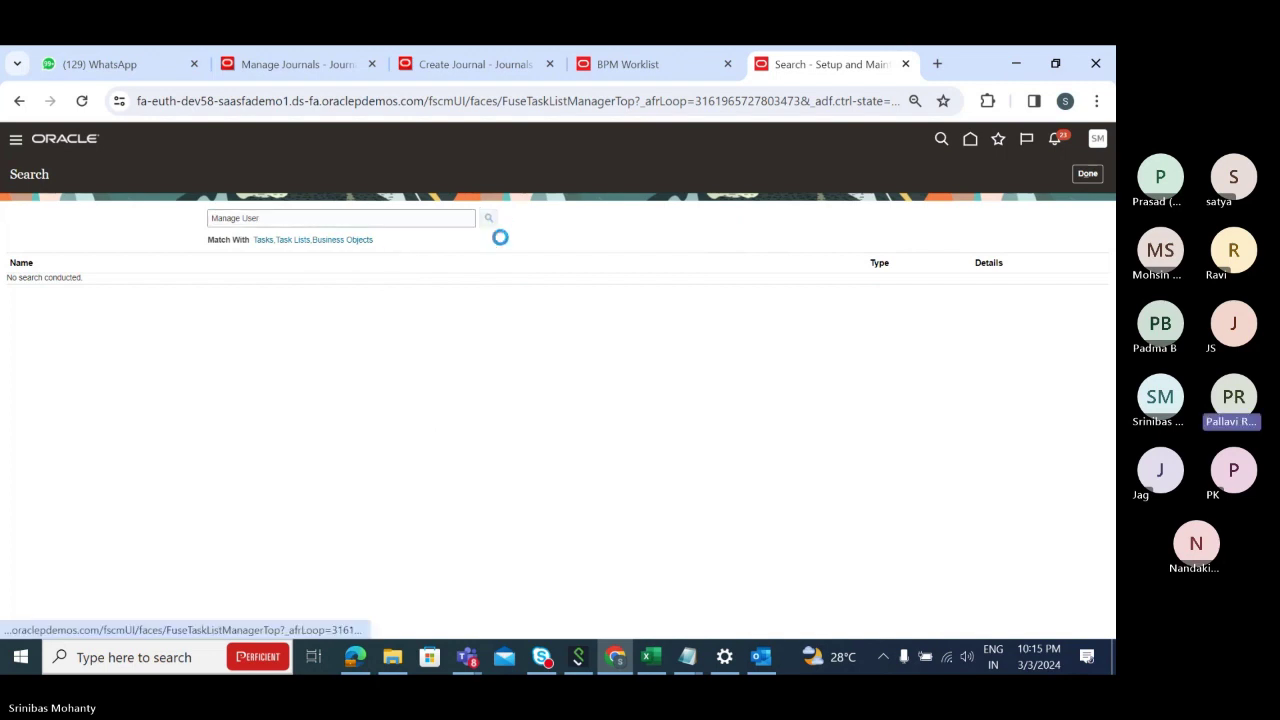
left_click(48, 364)
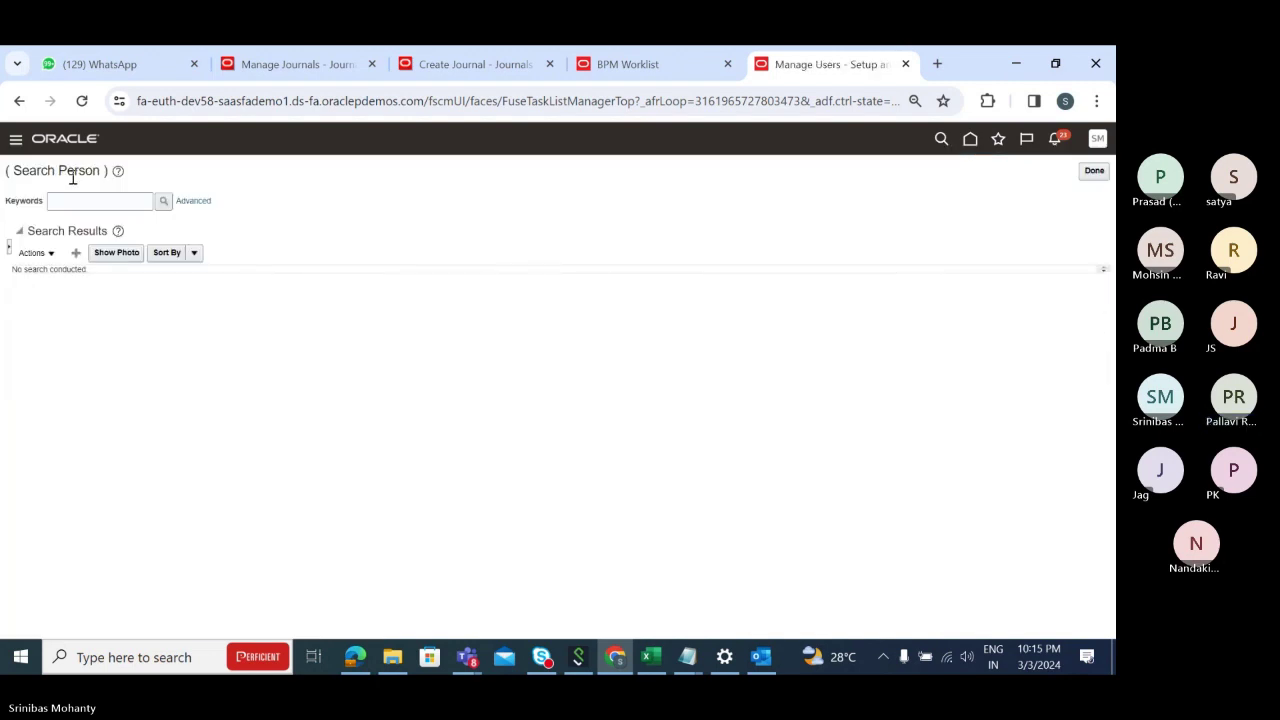
Search for the signed-in user by first name and open that person's user record
left_click(116, 201)
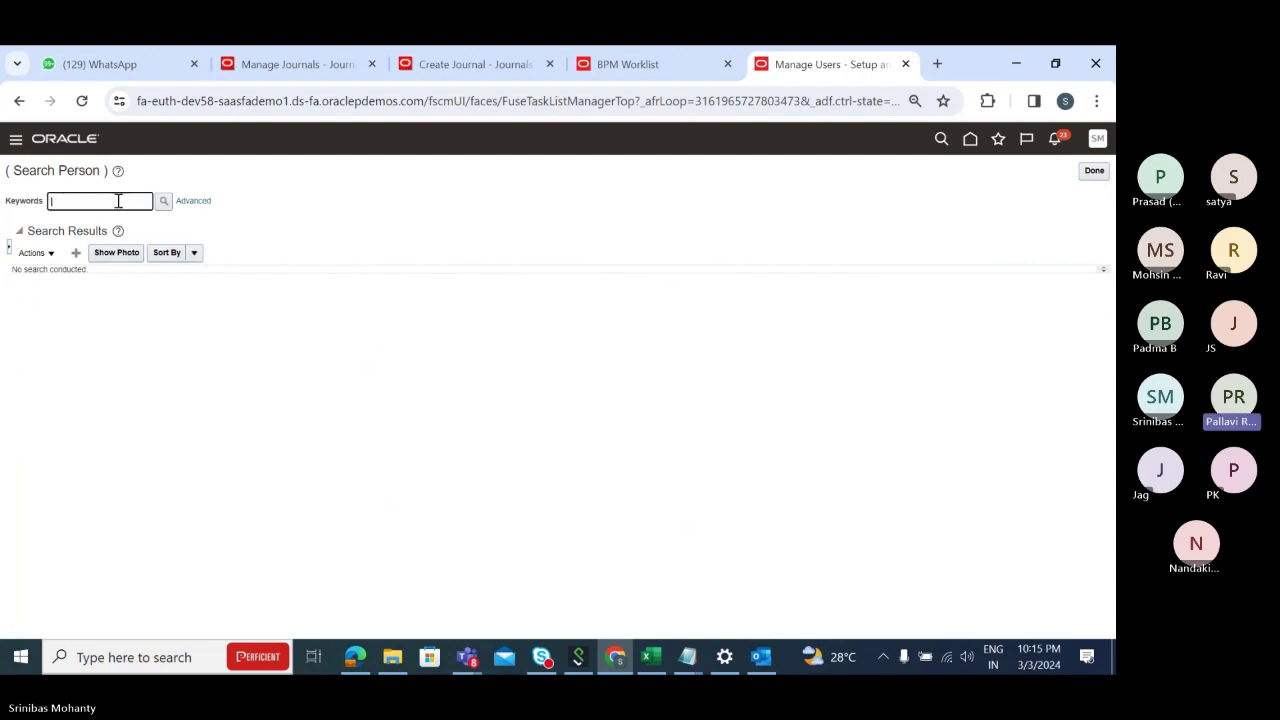
type("srini")
left_click(164, 201)
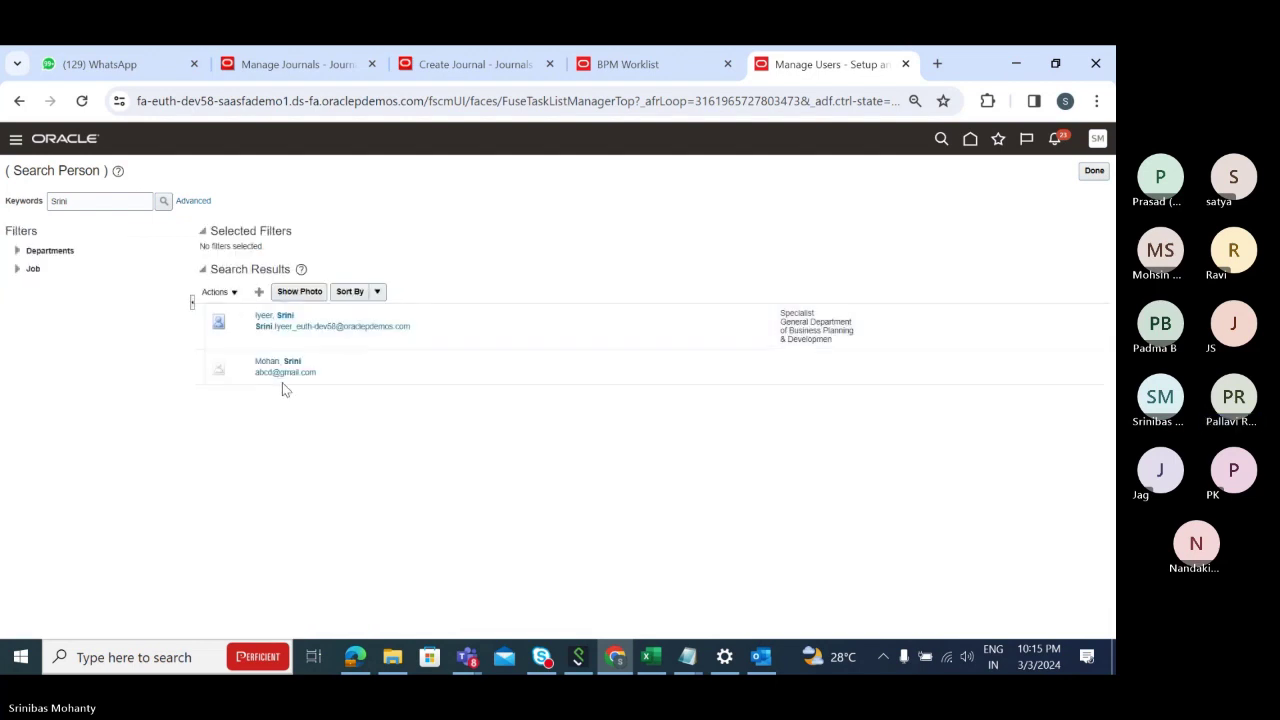
left_click(287, 363)
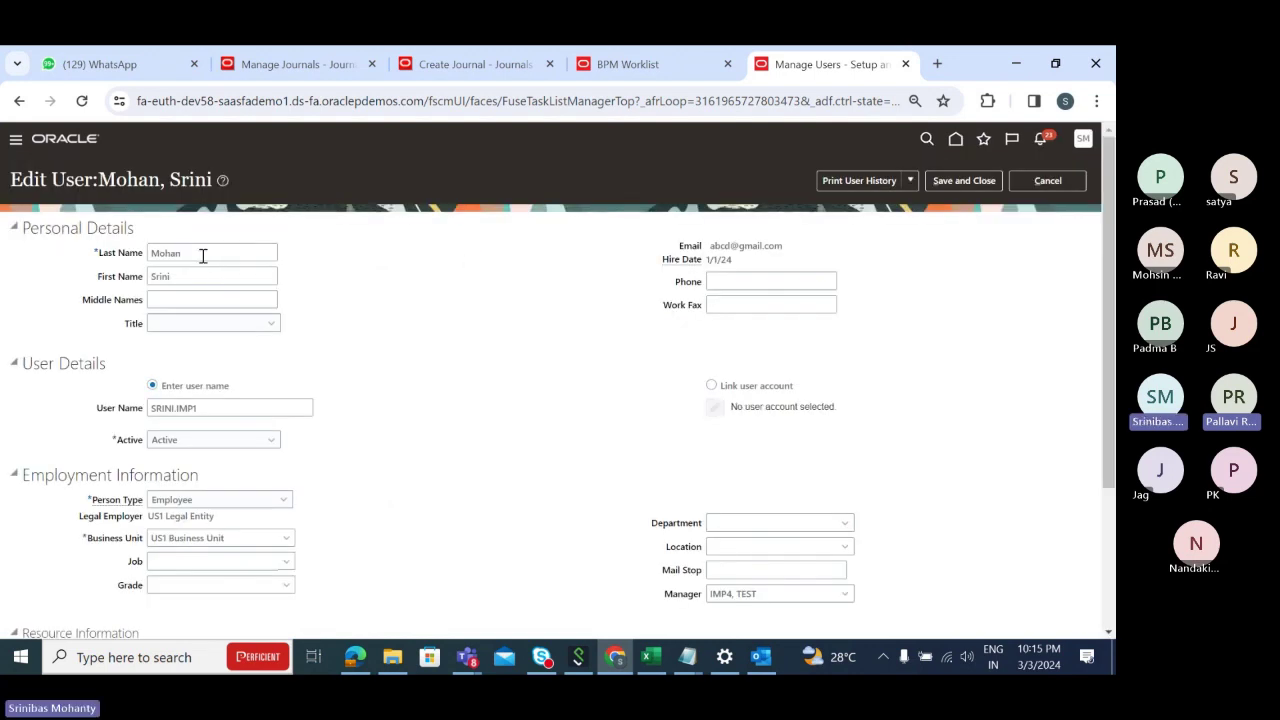
Check the last name and first name in the user record's personal details
left_click_drag(206, 254, 104, 262)
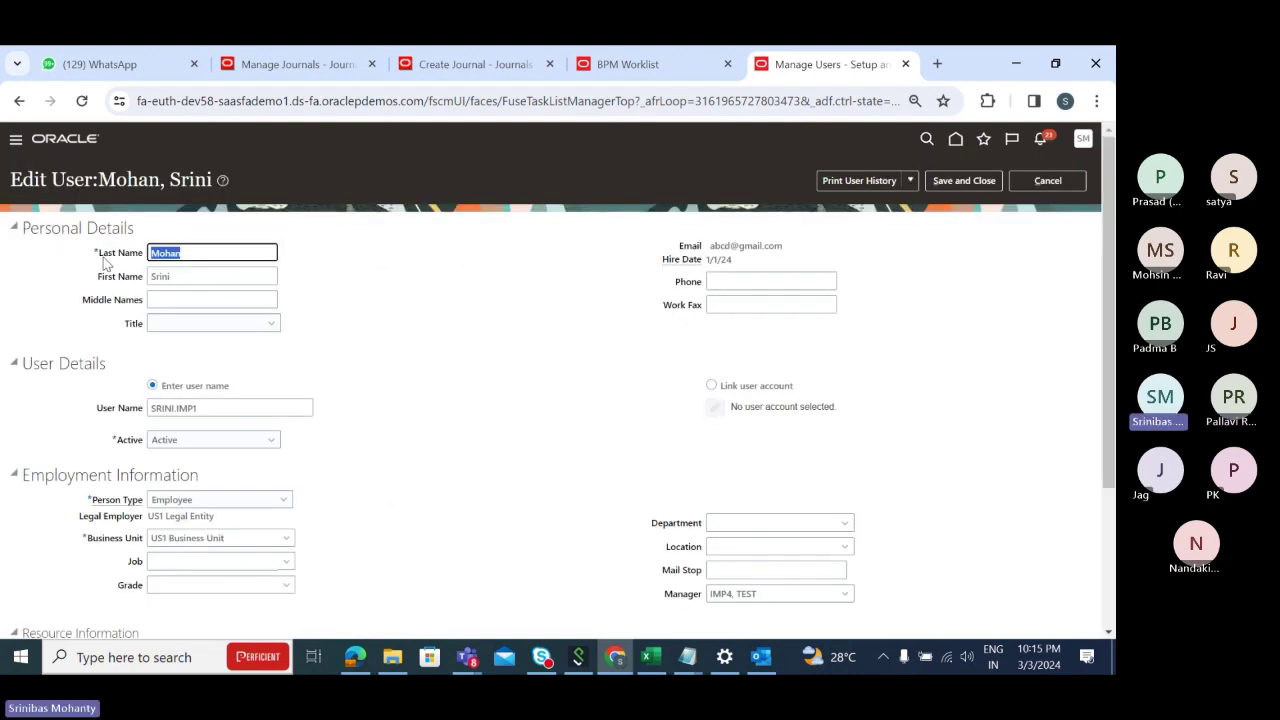
left_click(196, 275)
double_click(193, 276)
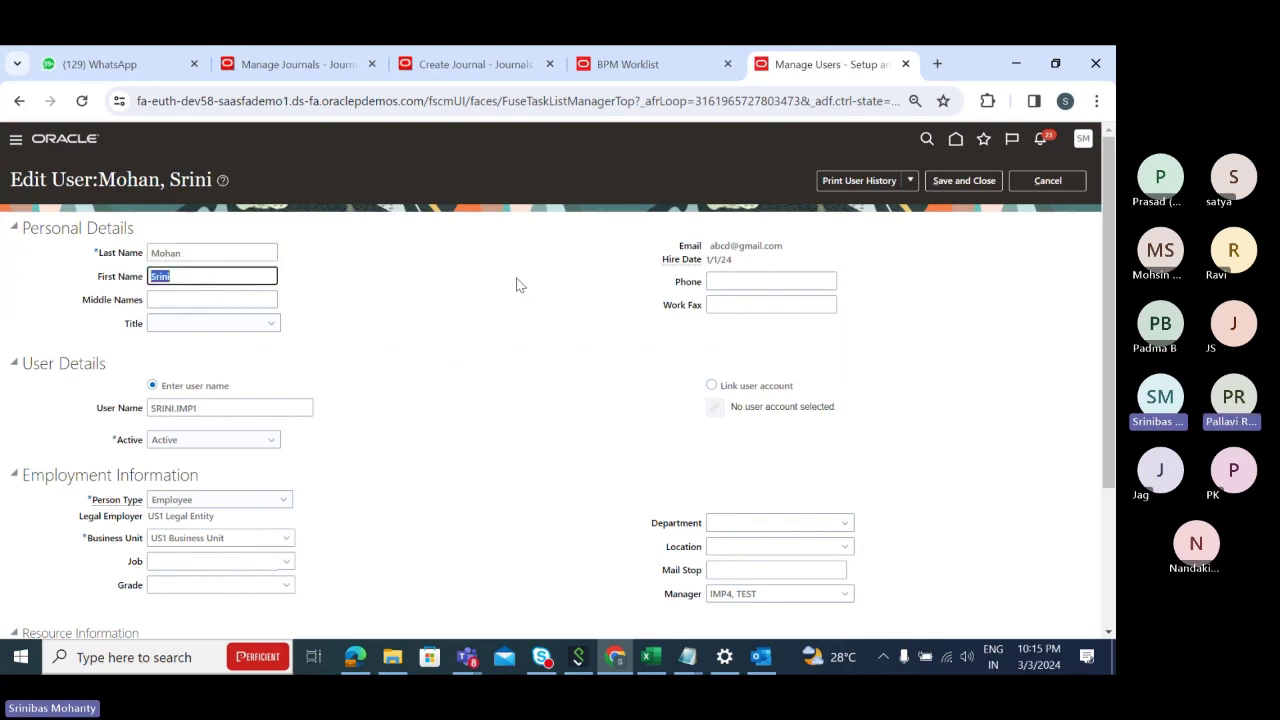
left_click(520, 311)
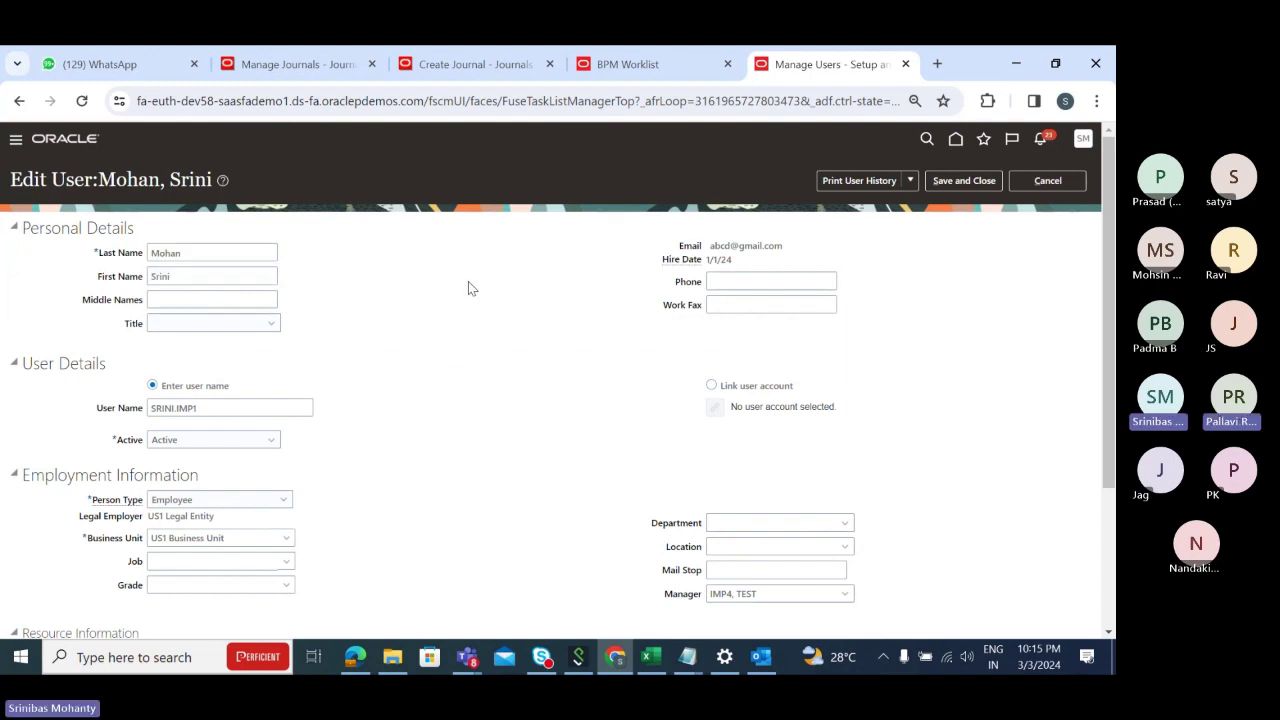
scroll(468, 288, "down", 2)
scroll(468, 288, "up", 2)
scroll(605, 287, "down", 2)
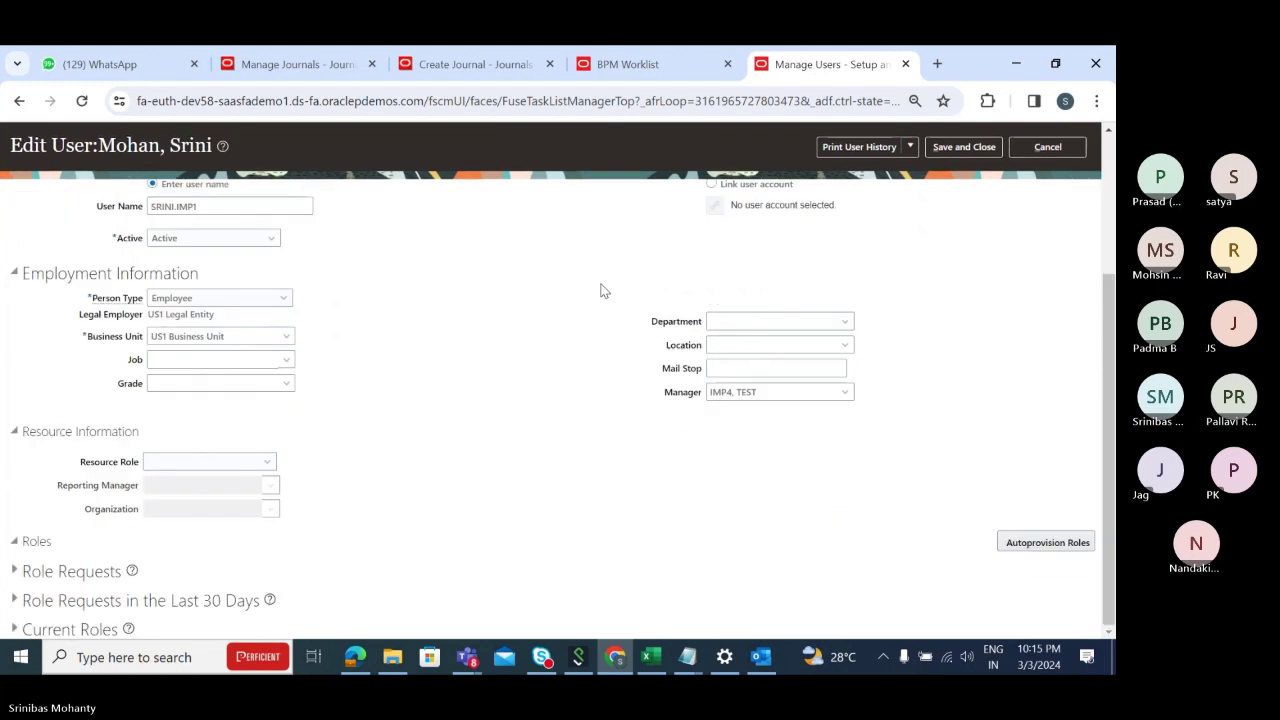
Check which manager is assigned in the user's employment information
left_click(764, 391)
left_click_drag(760, 392, 694, 436)
left_click(754, 471)
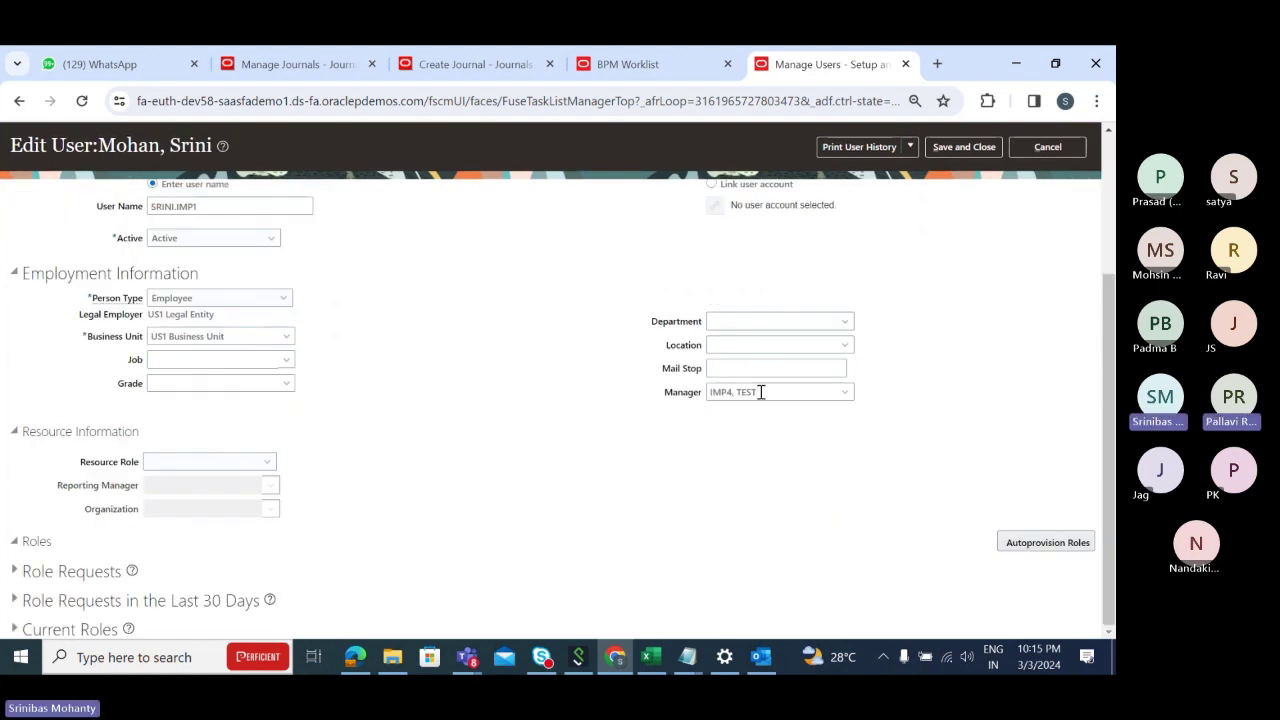
left_click_drag(760, 392, 620, 400)
left_click(771, 514)
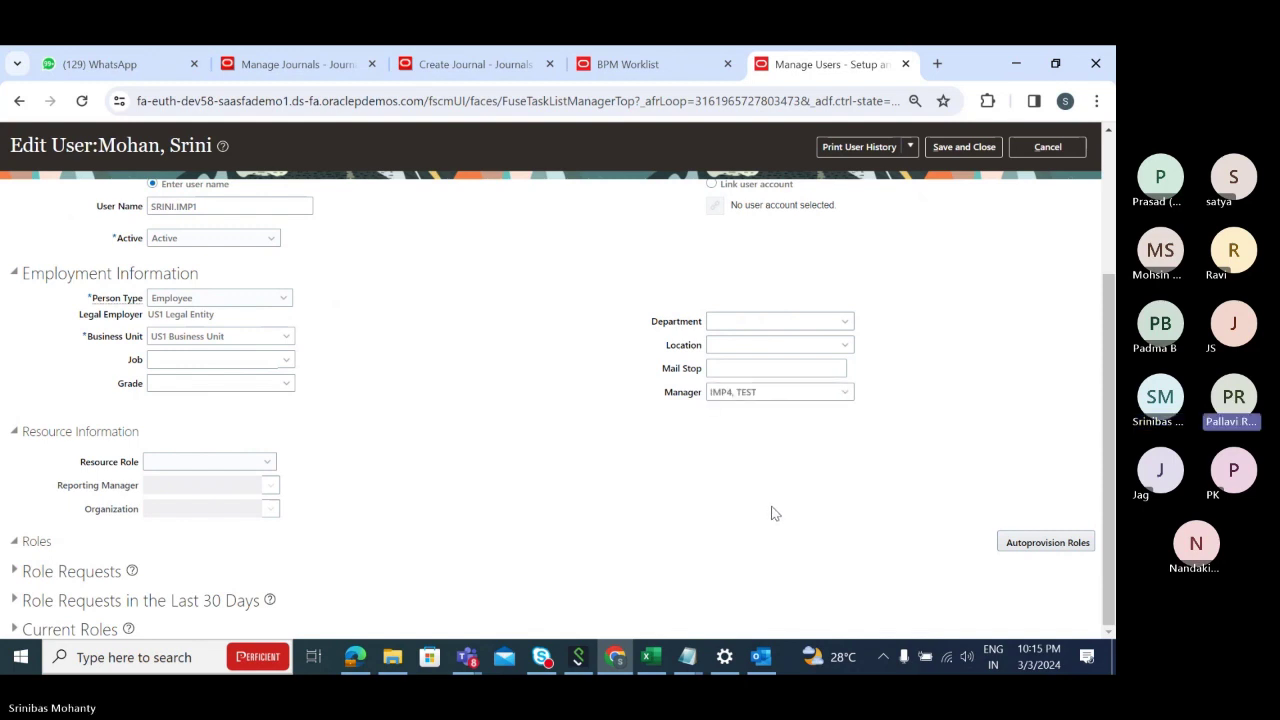
Recheck the user's last name, cancel out of the record without saving and leave the person search
scroll(643, 540, "up", 2)
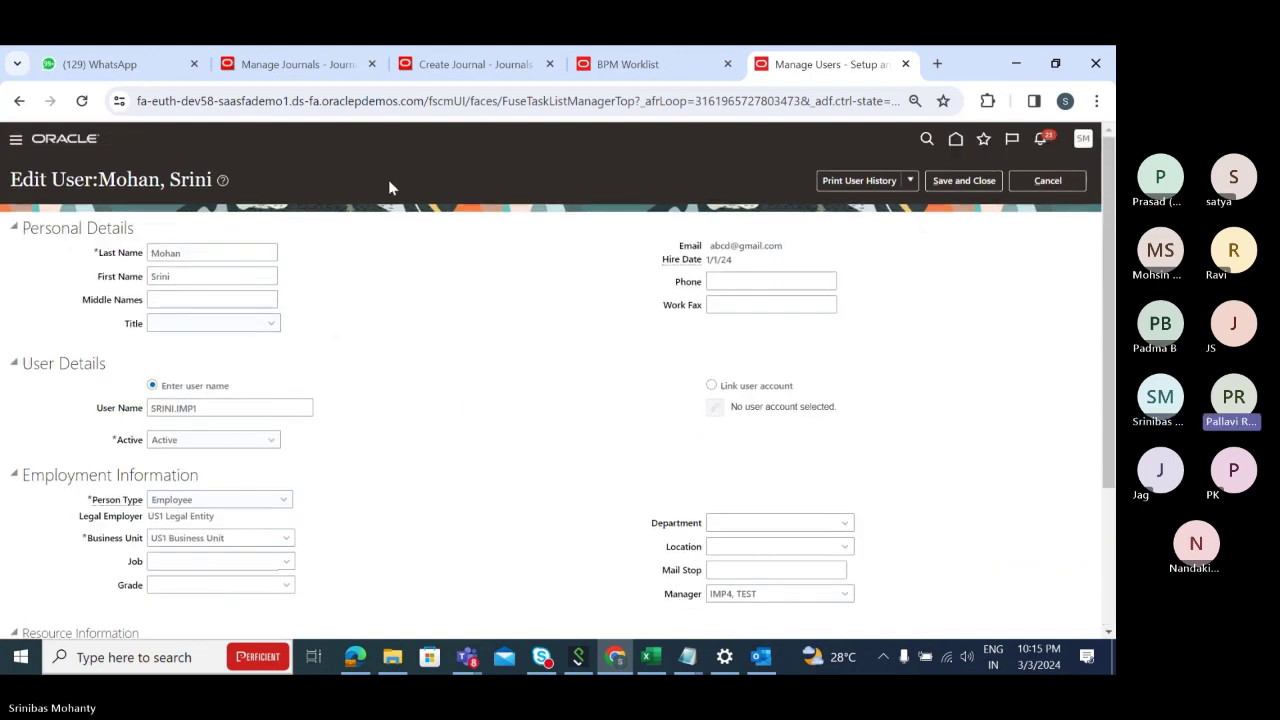
left_click_drag(203, 252, 43, 254)
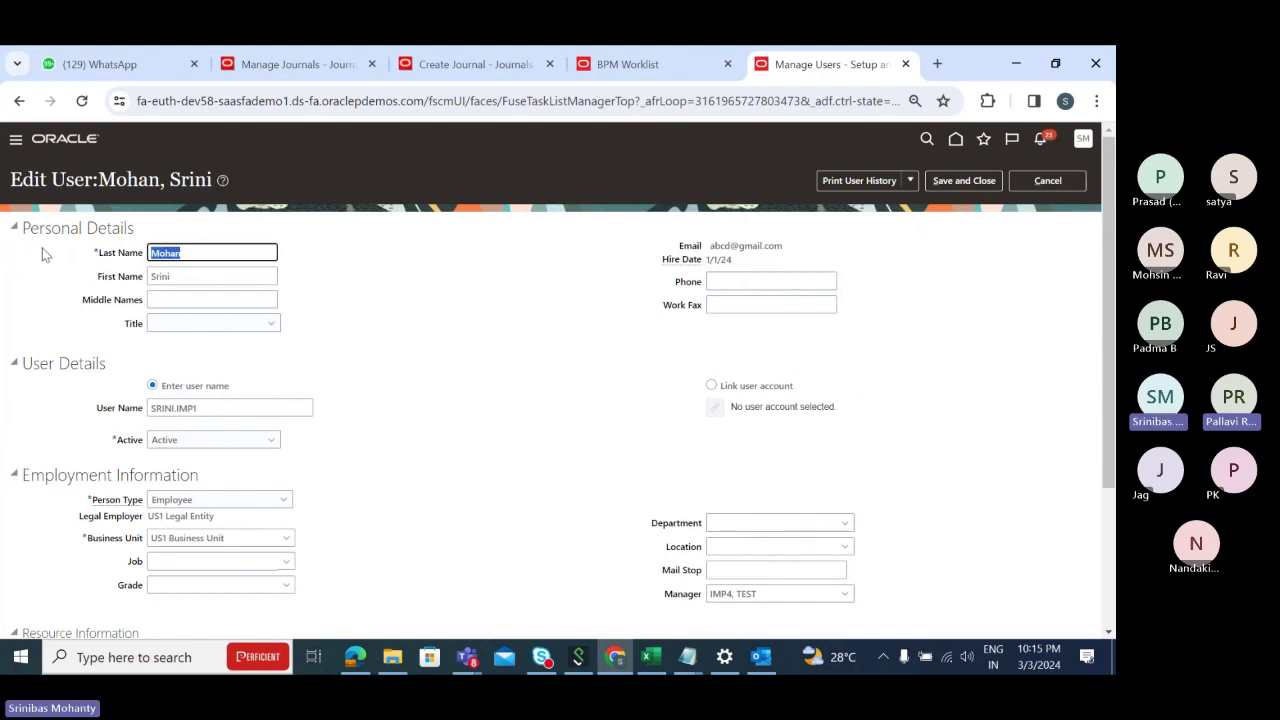
left_click(403, 235)
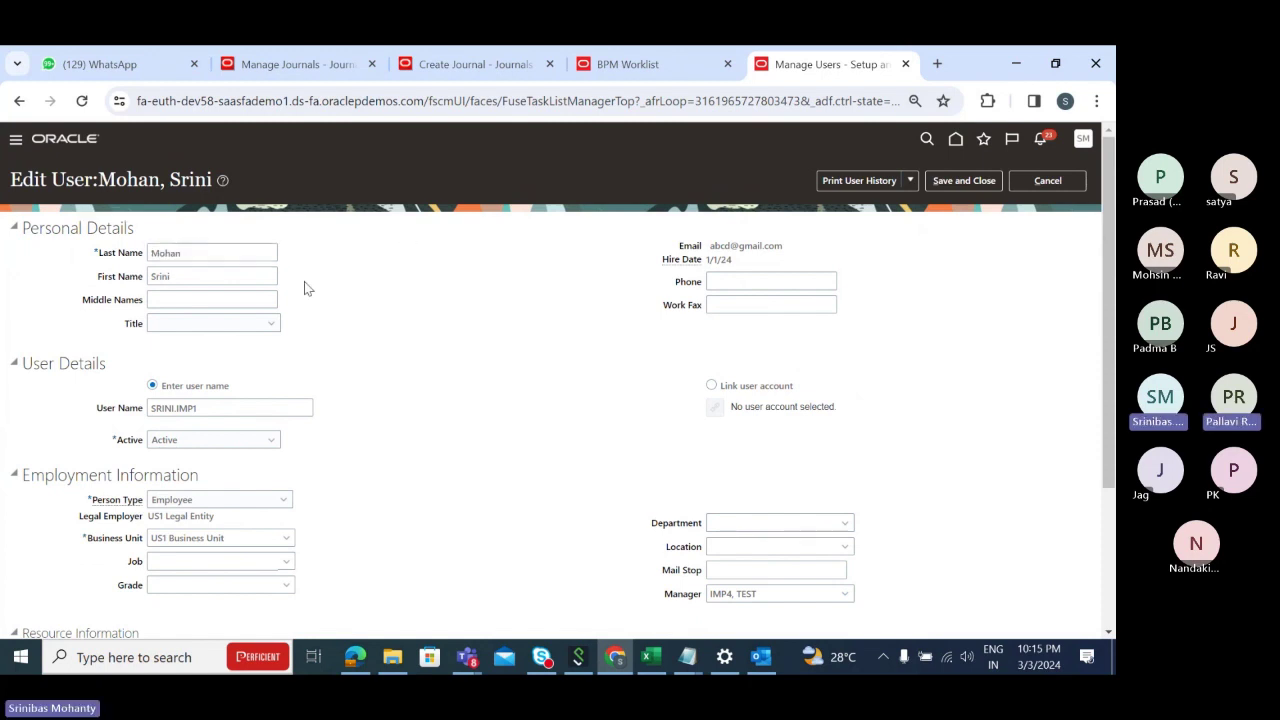
double_click(203, 253)
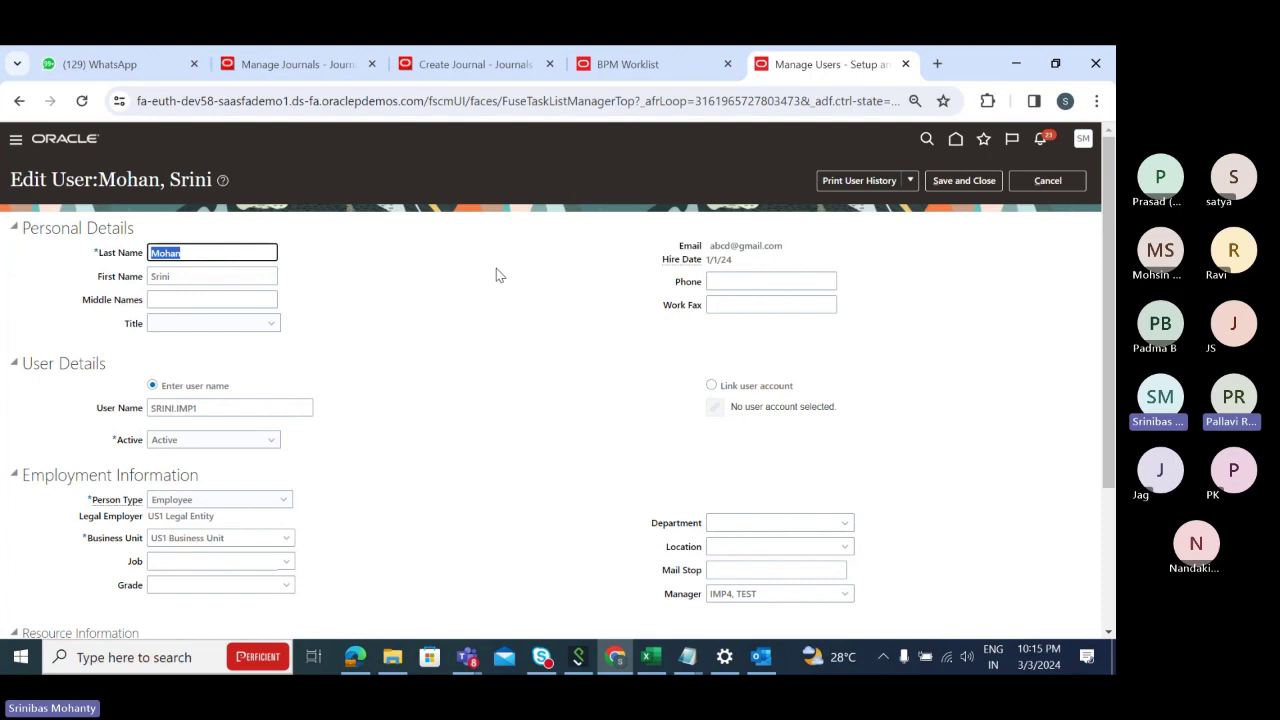
left_click(548, 292)
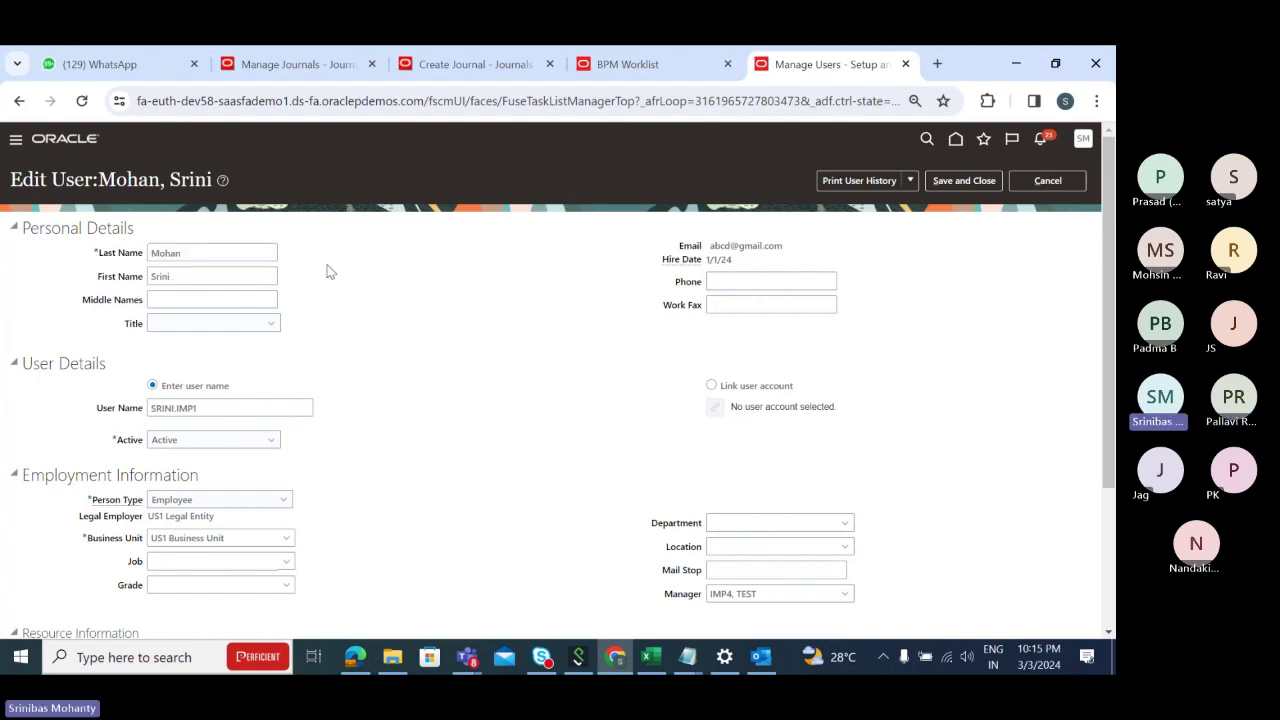
left_click(1047, 180)
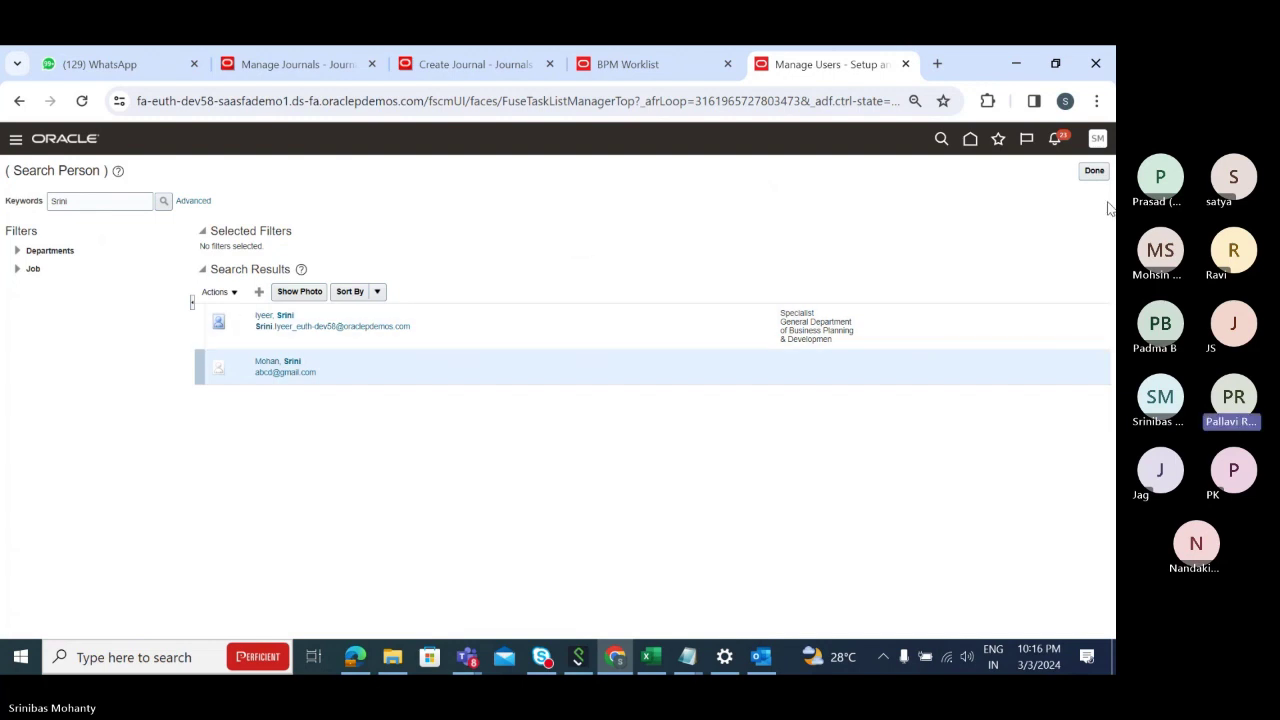
left_click(1094, 170)
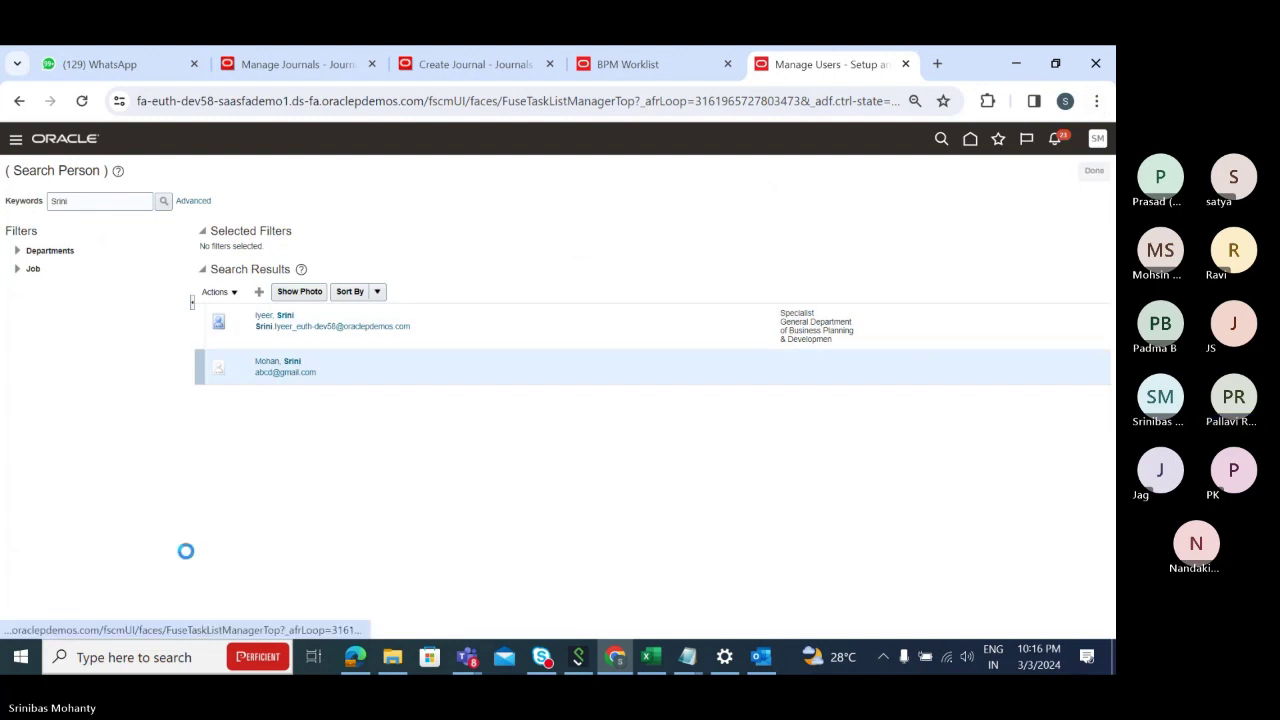
Reopen the Manage Users task and start creating a new user
left_click(45, 363)
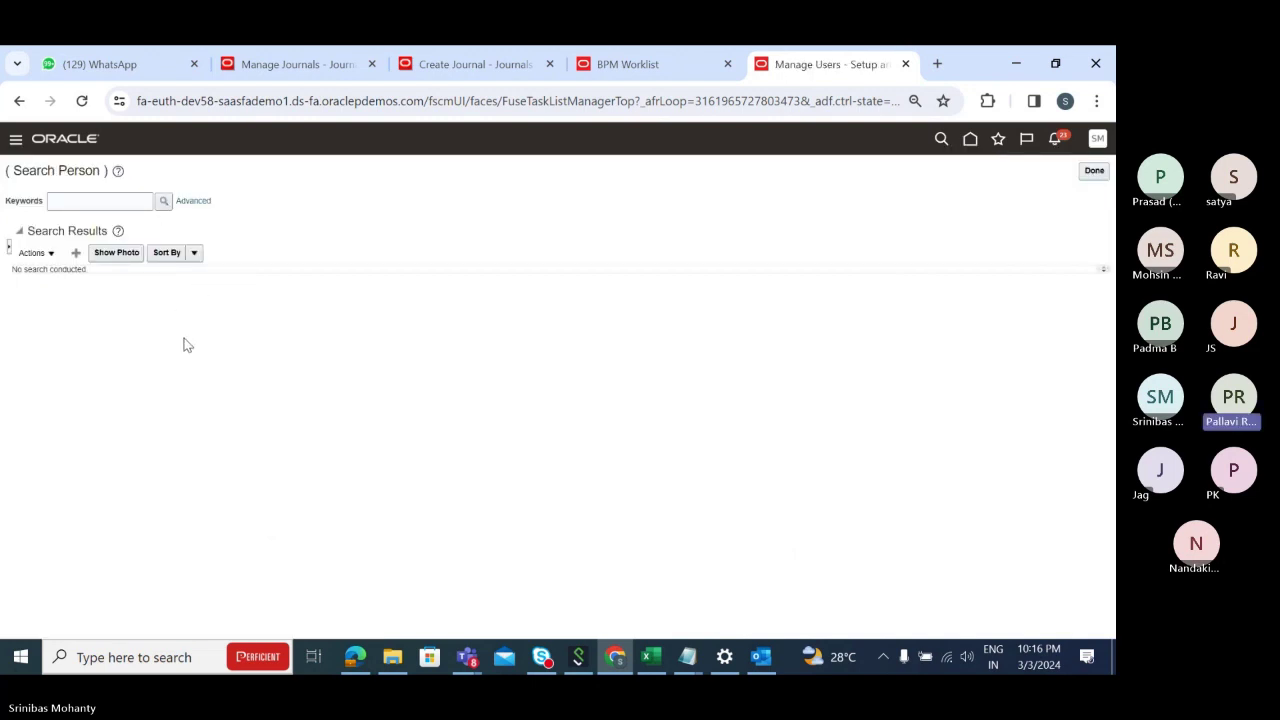
left_click(76, 253)
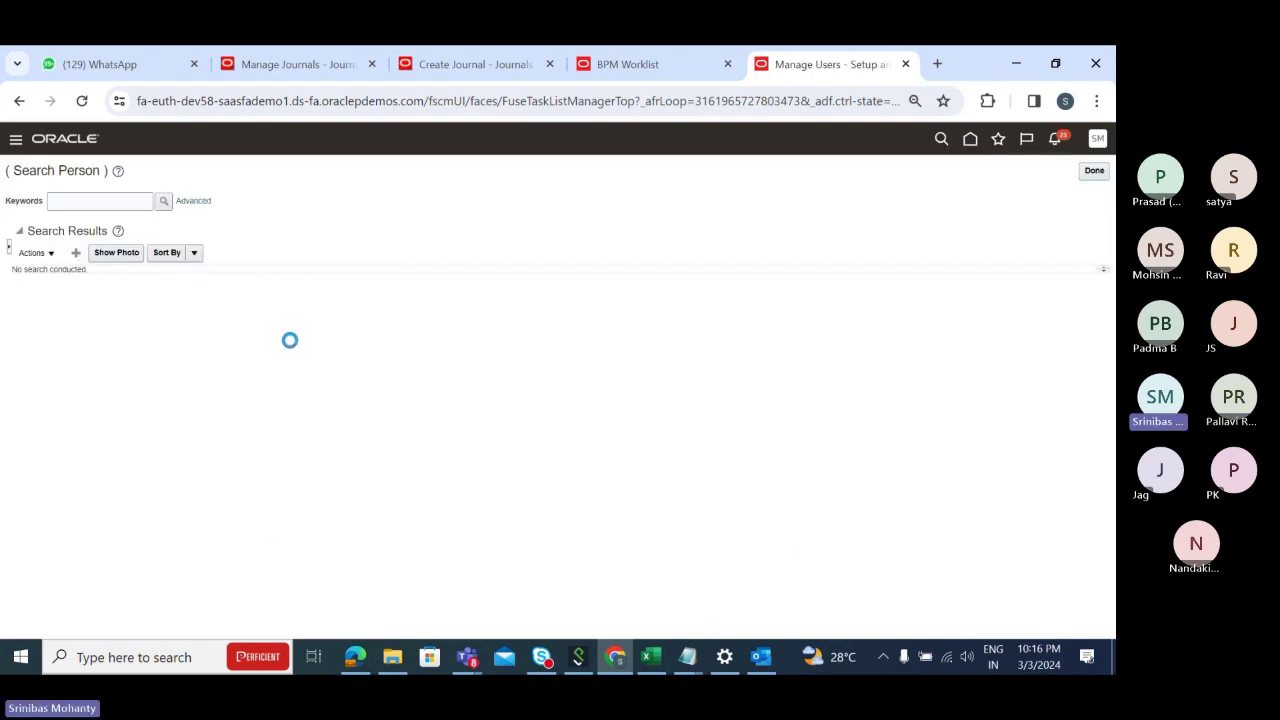
left_click(192, 252)
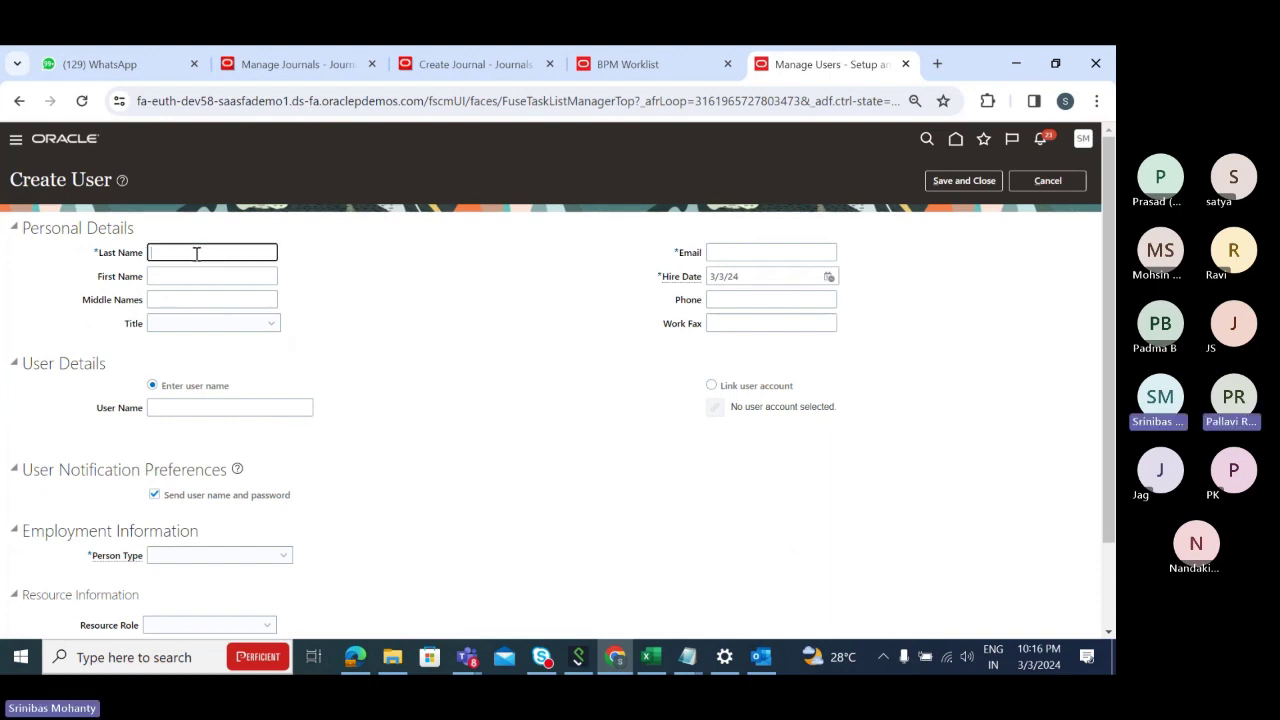
Enter "User" as the new user's last name and "Demo" as the first name, leaving the middle names blank
left_click(190, 253)
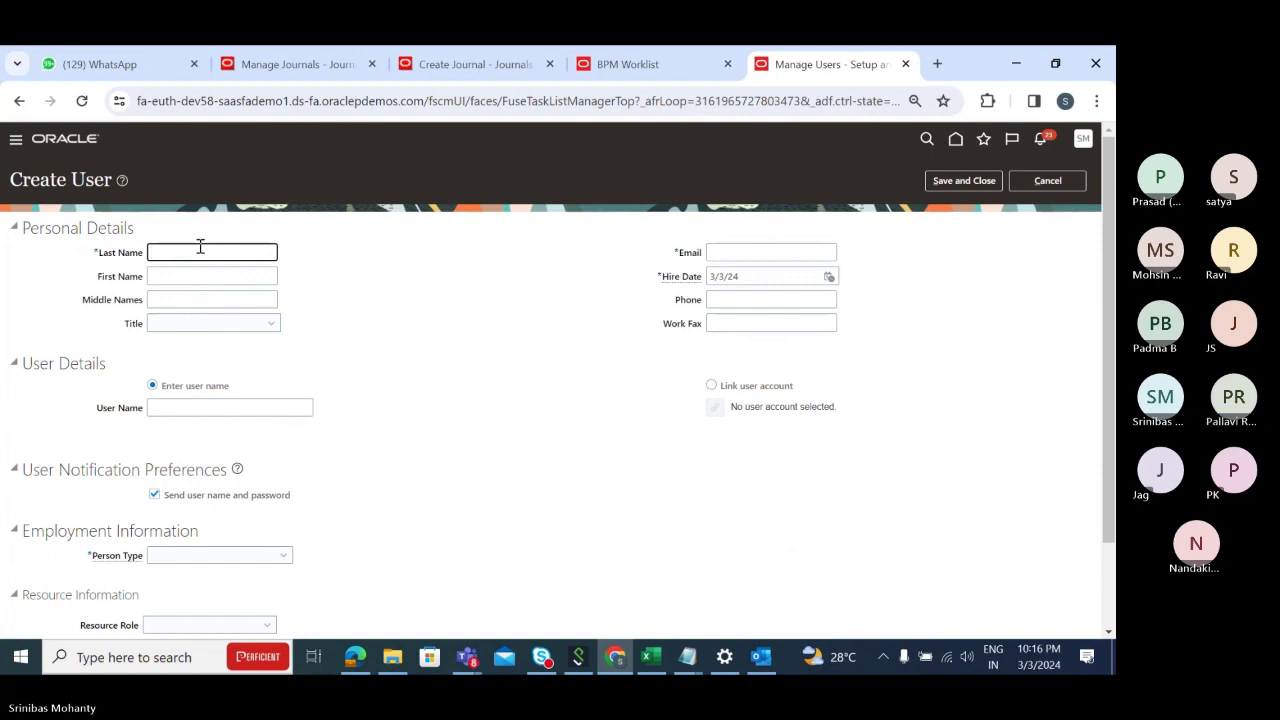
type("De")
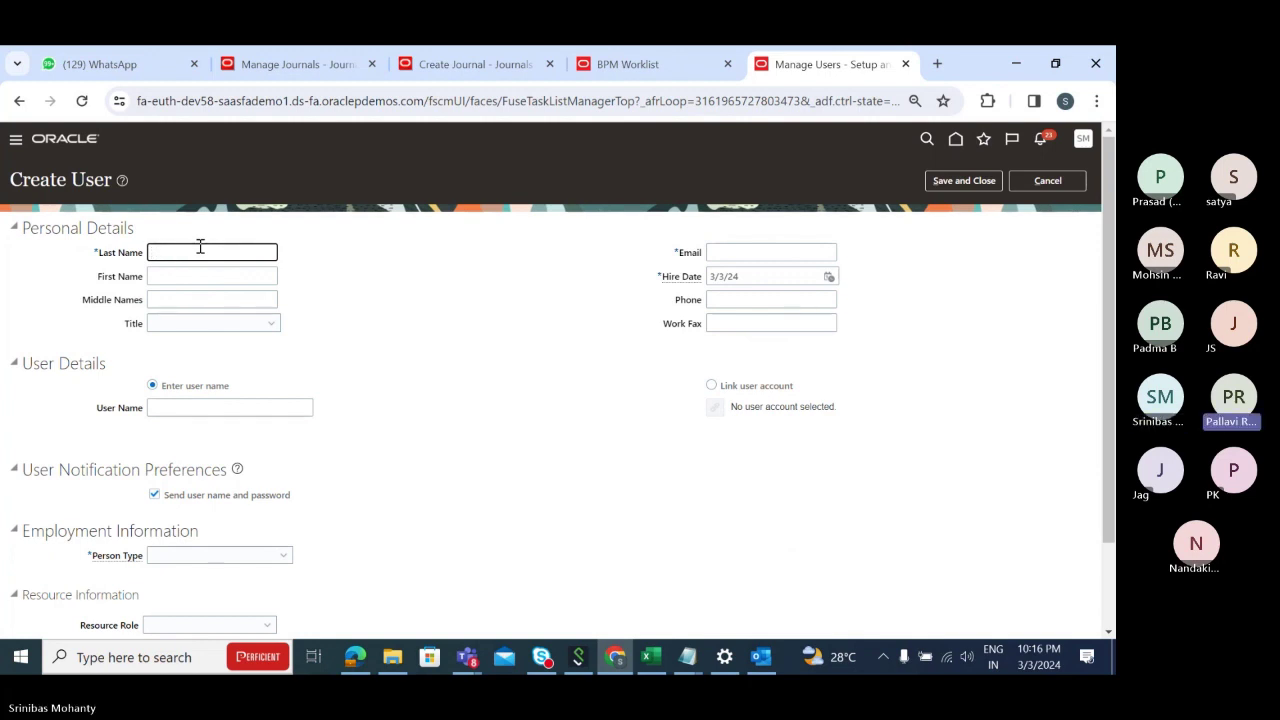
type("User")
key("Tab")
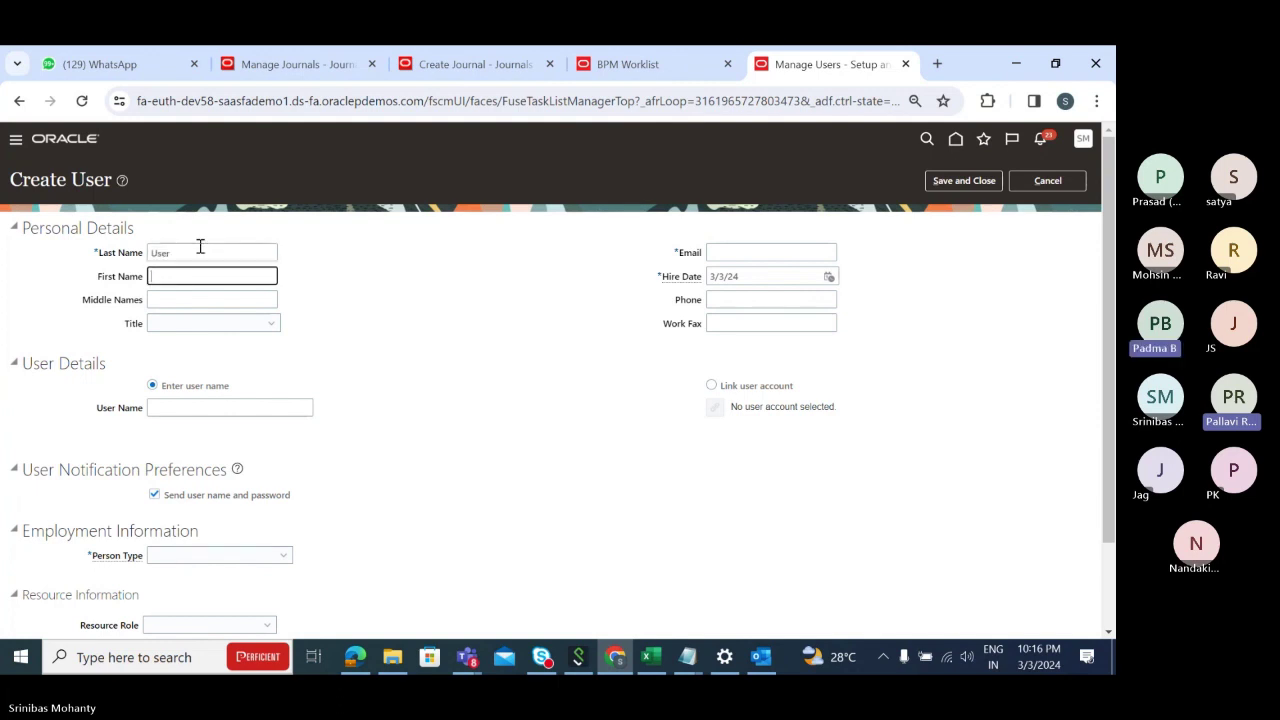
type("Demo")
left_click(449, 294)
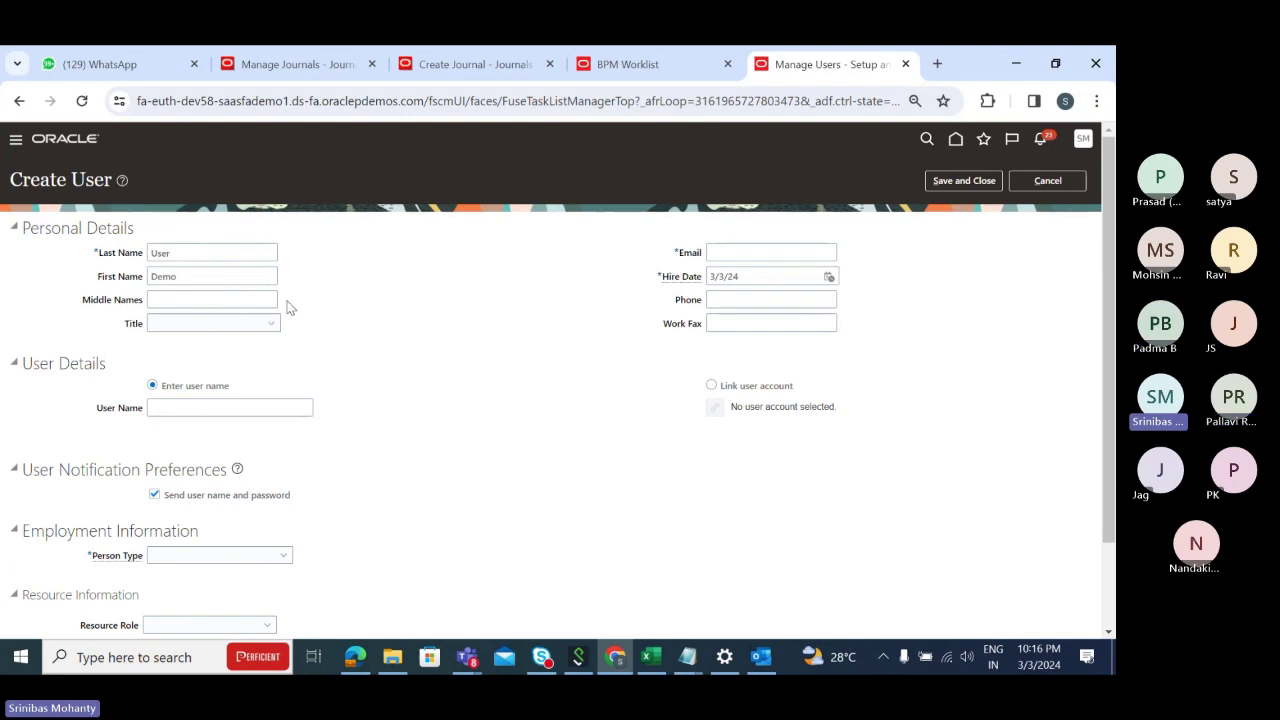
double_click(219, 276)
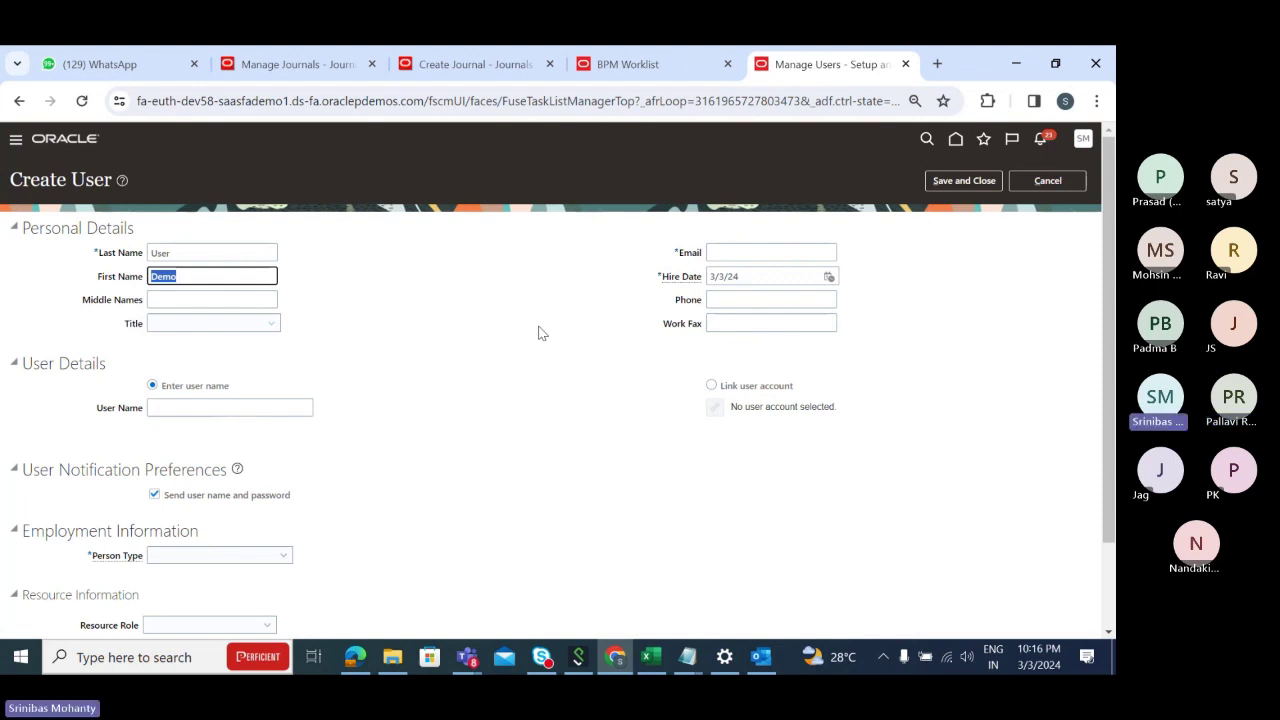
left_click(230, 300)
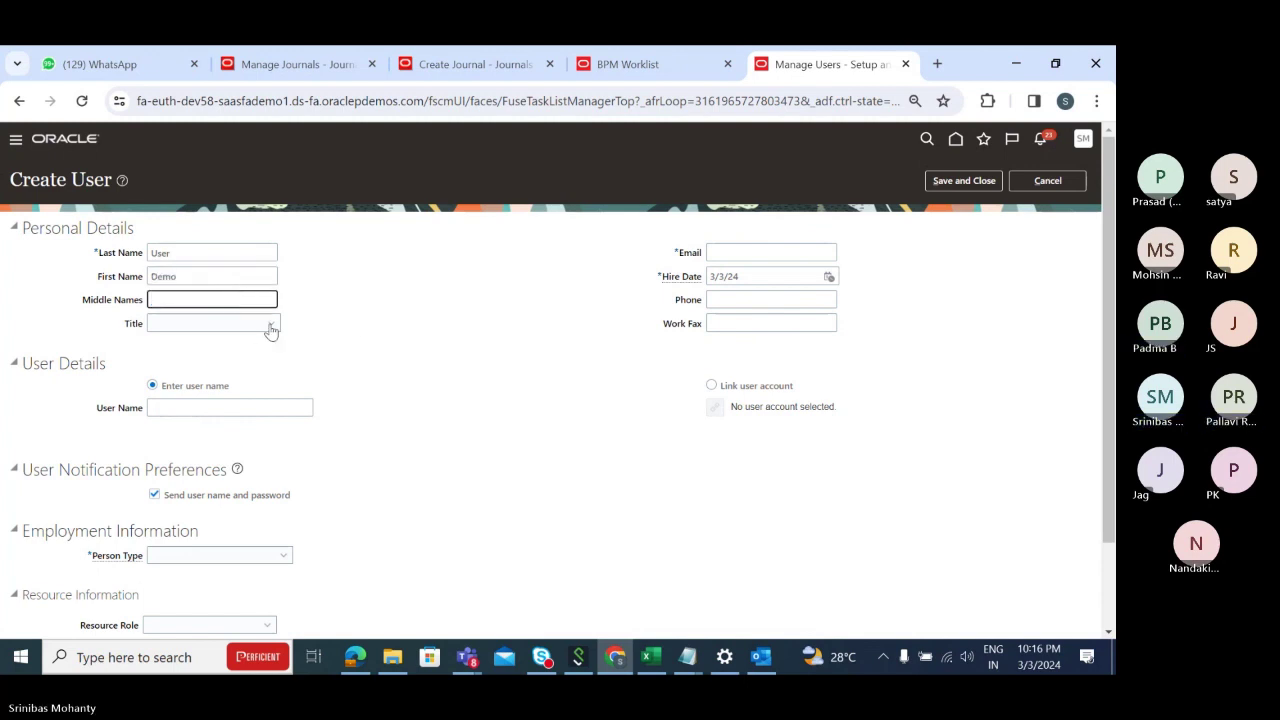
Set the new user's title to "Mr." and the person type to Employee, leaving the user name blank
left_click(270, 325)
left_click(166, 404)
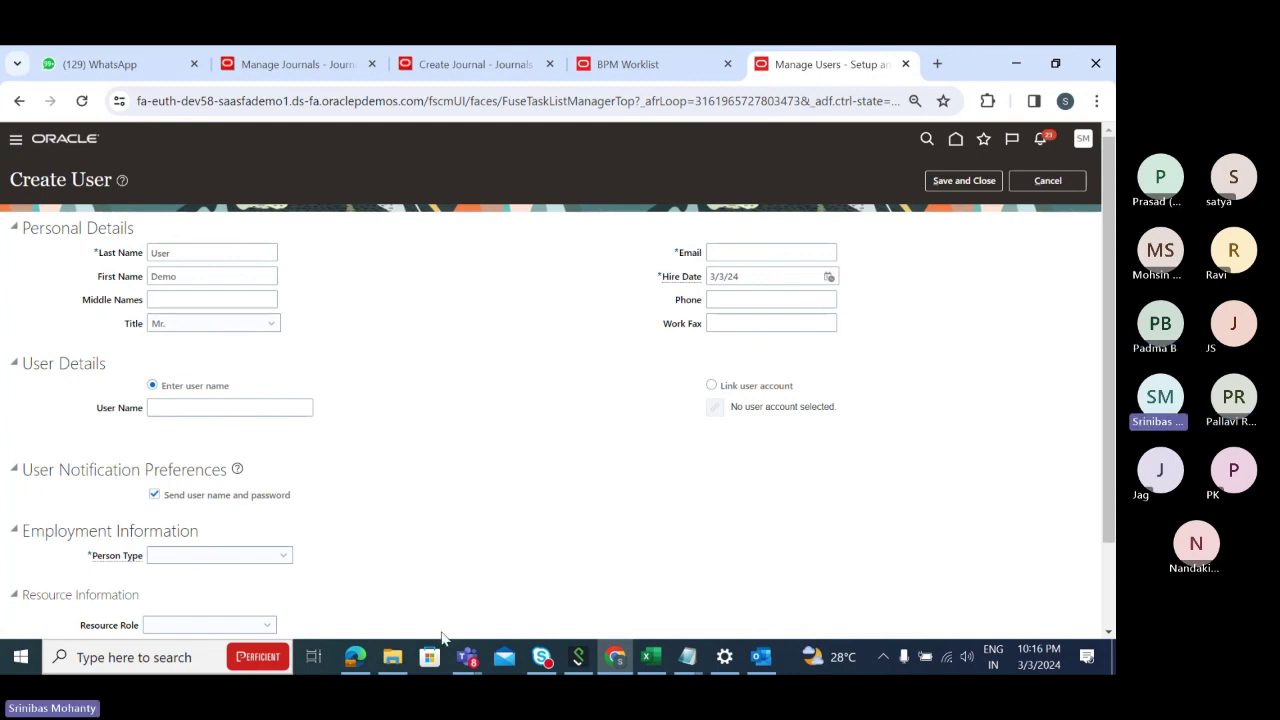
left_click(231, 409)
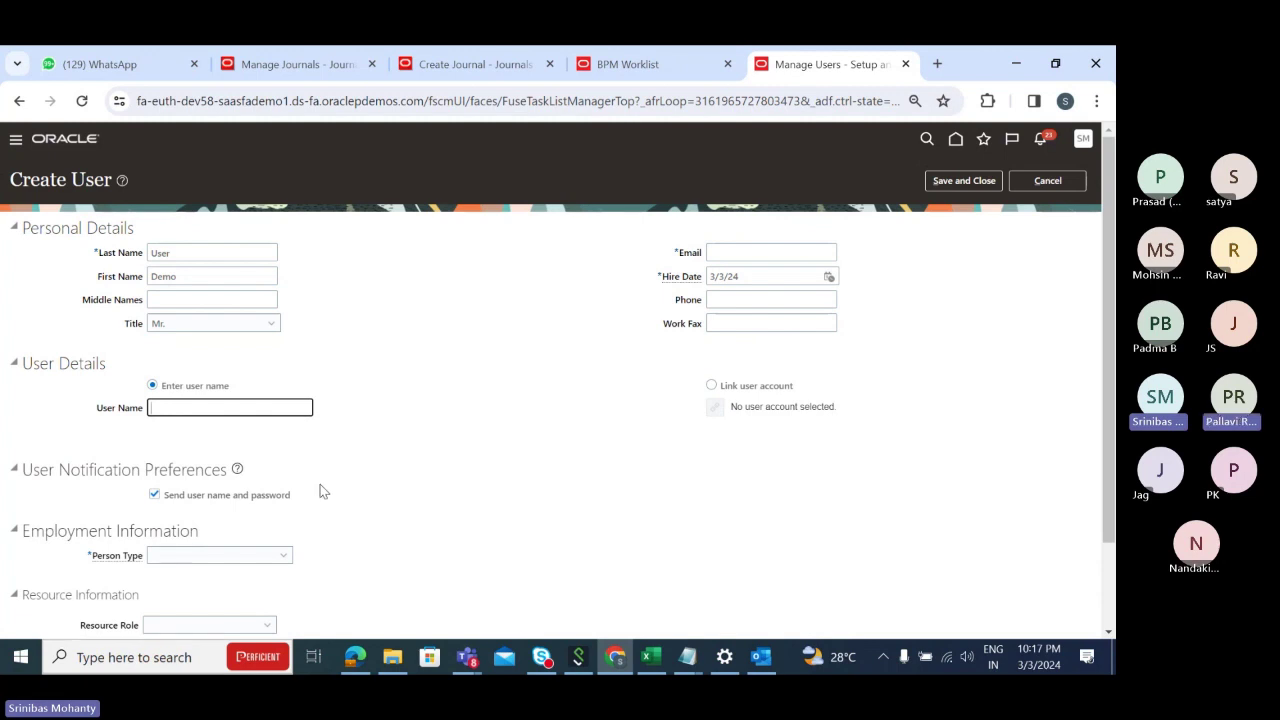
scroll(340, 504, "down", 2)
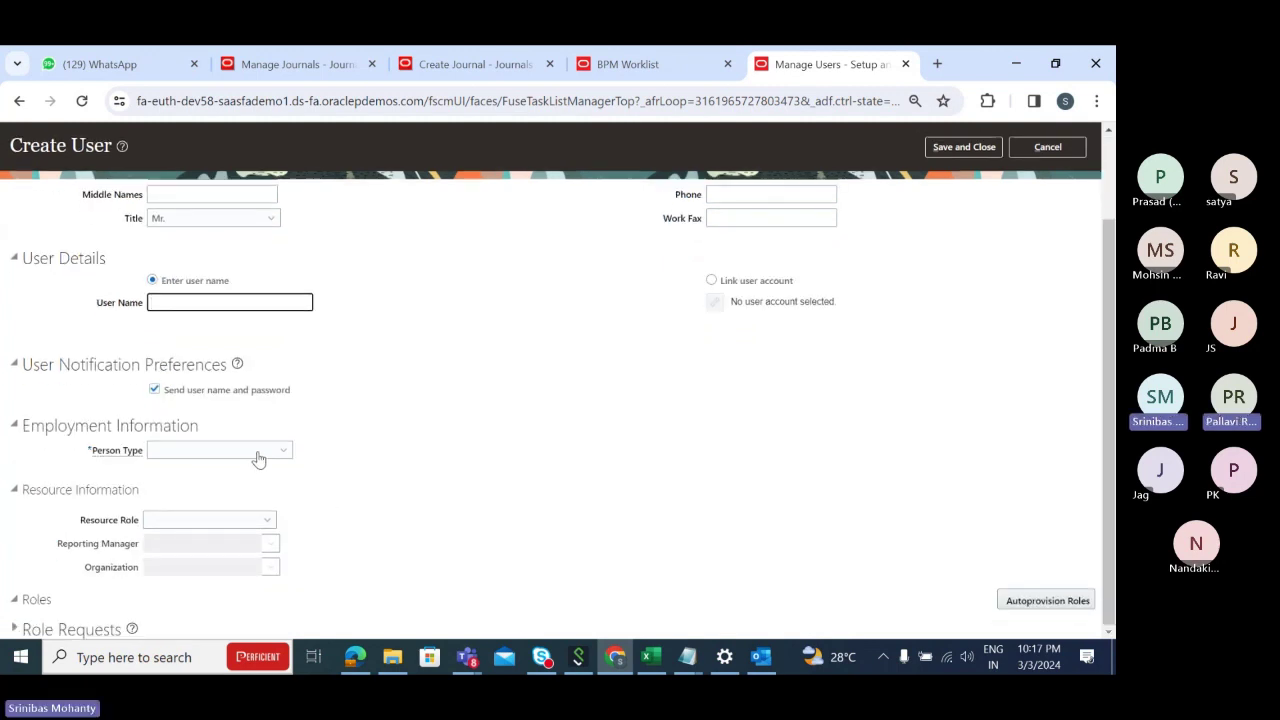
left_click(258, 457)
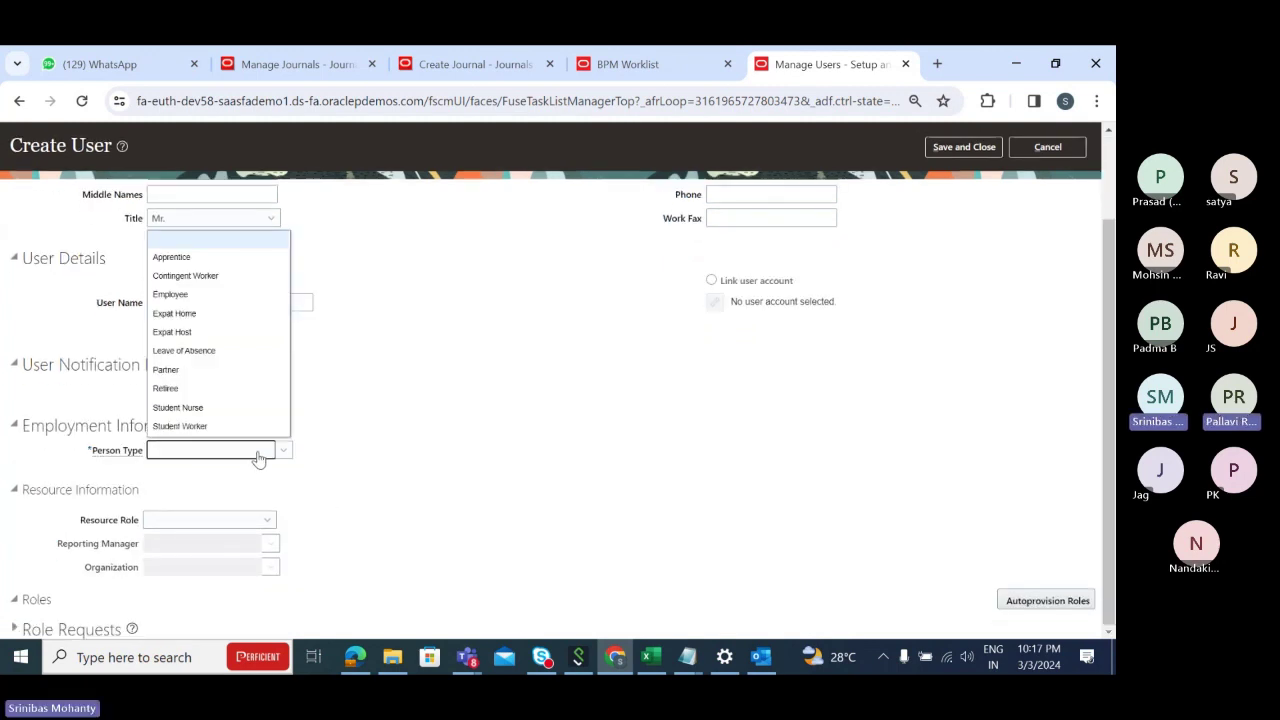
left_click(200, 294)
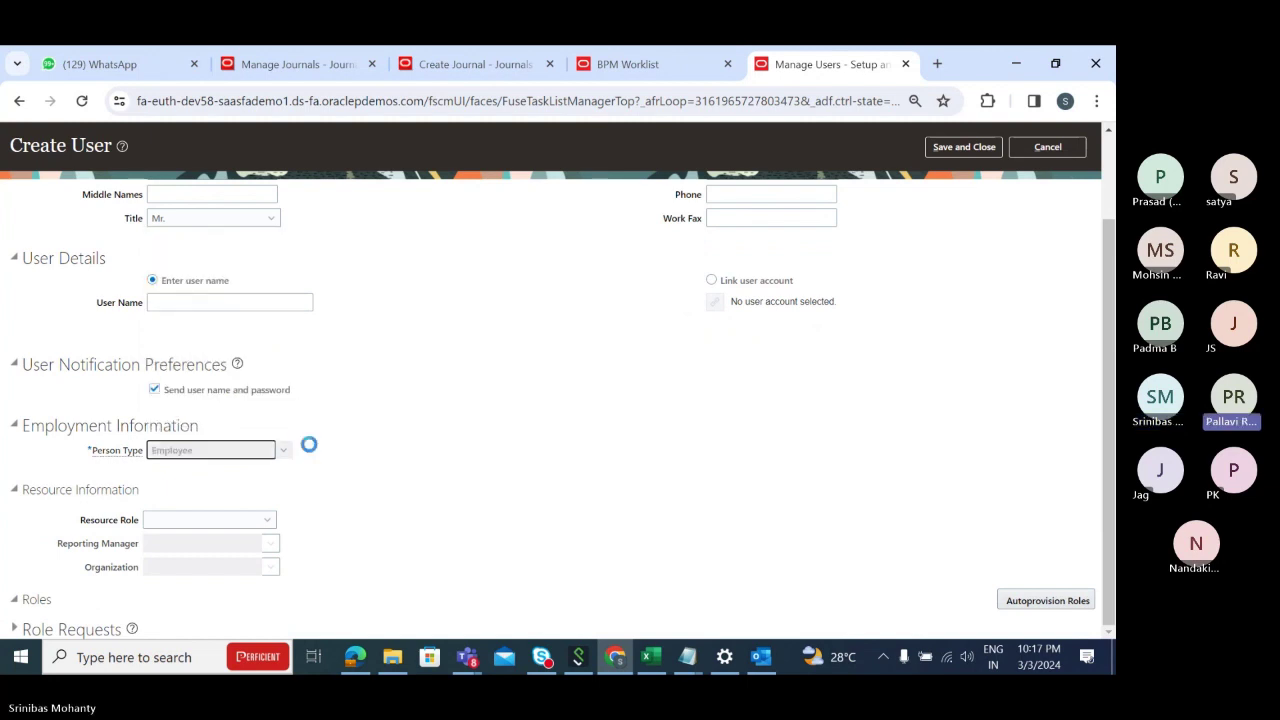
Set the new user's legal employer to US1 Legal Entity in the employment information
double_click(197, 276)
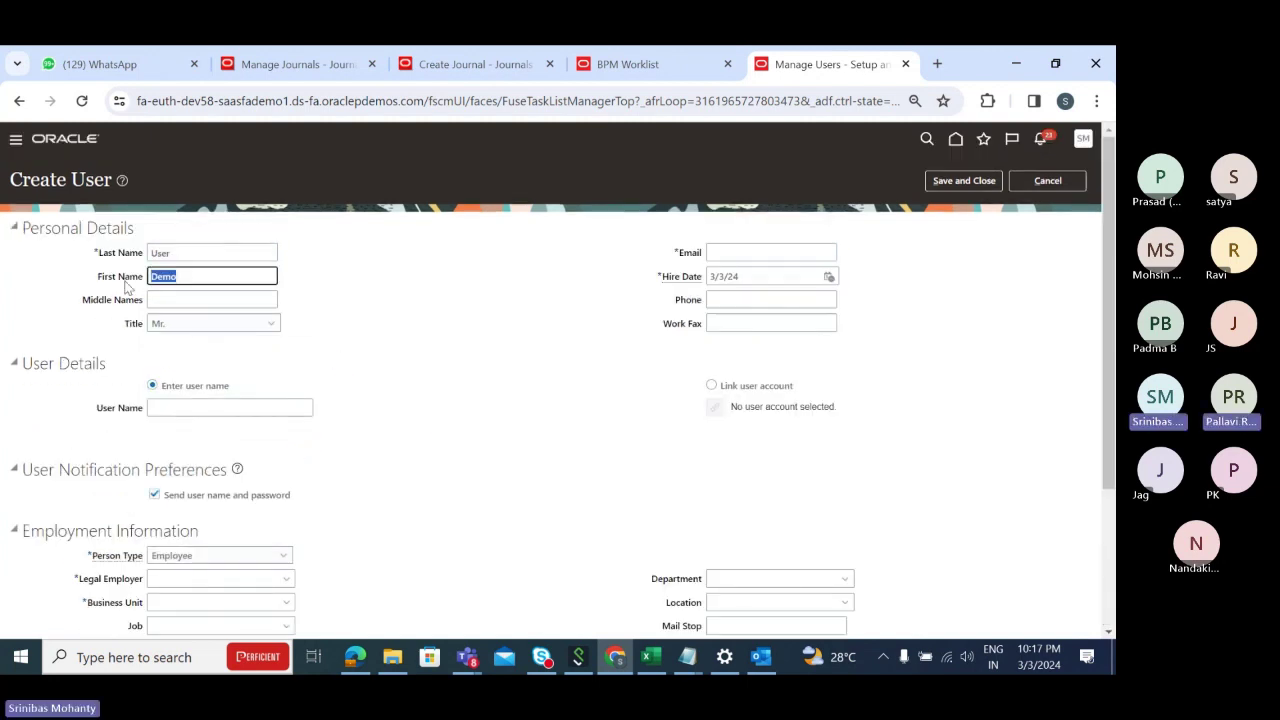
key("shift+Tab")
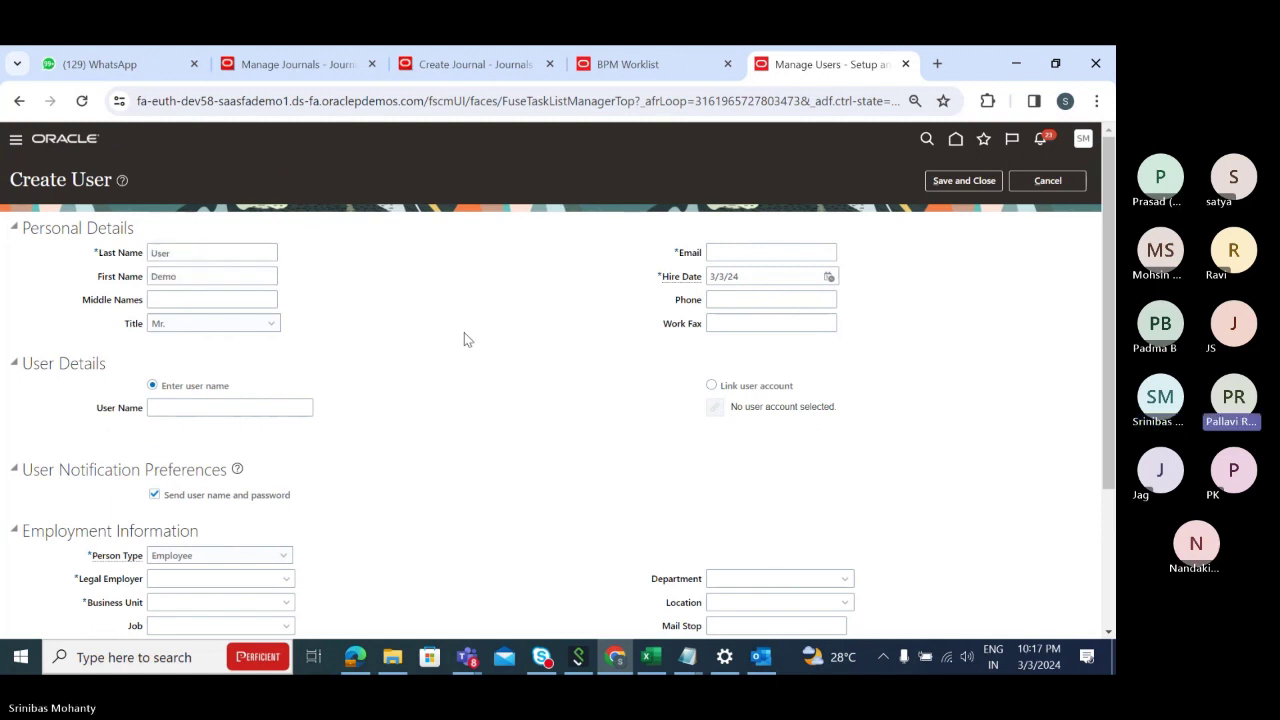
scroll(464, 334, "down", 2)
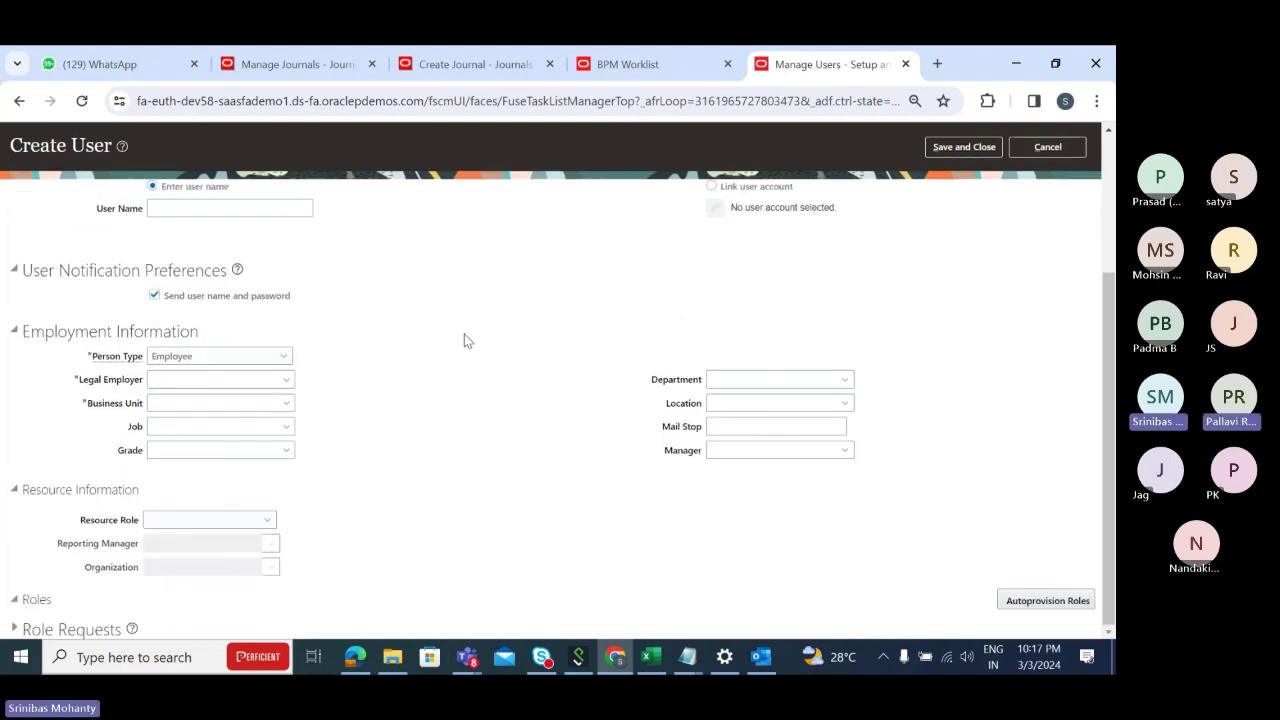
left_click(288, 381)
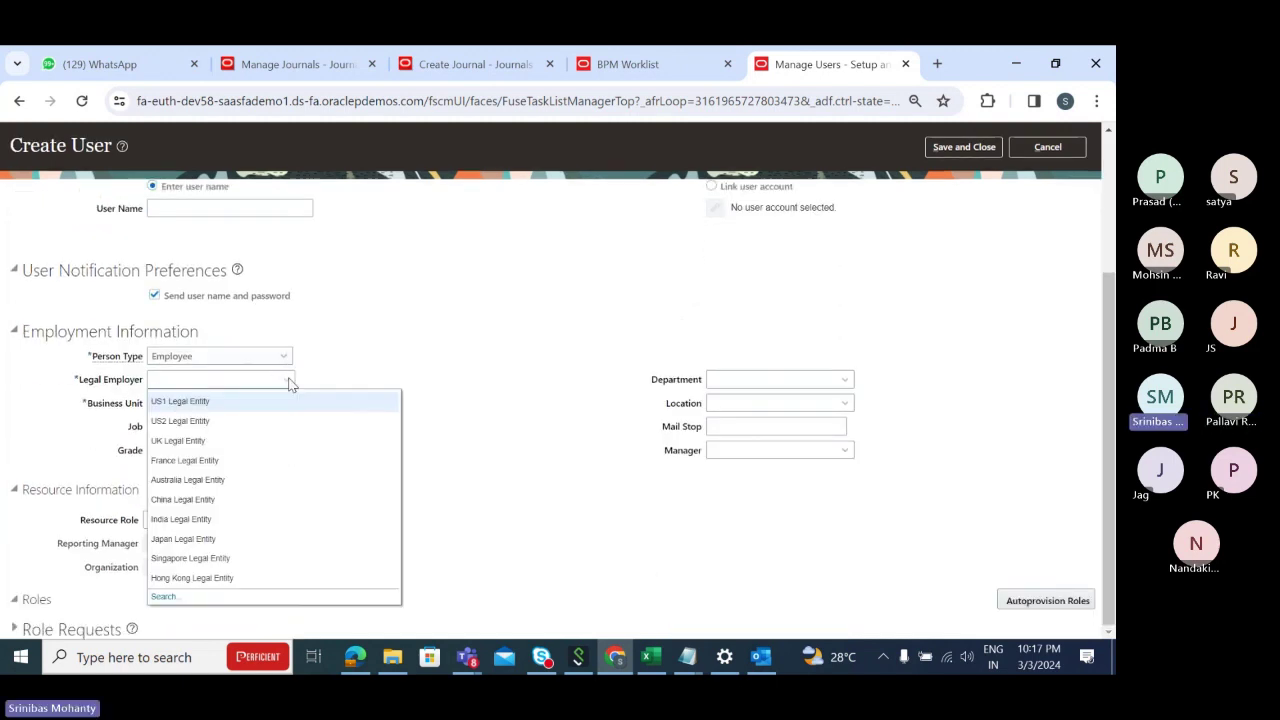
left_click(188, 401)
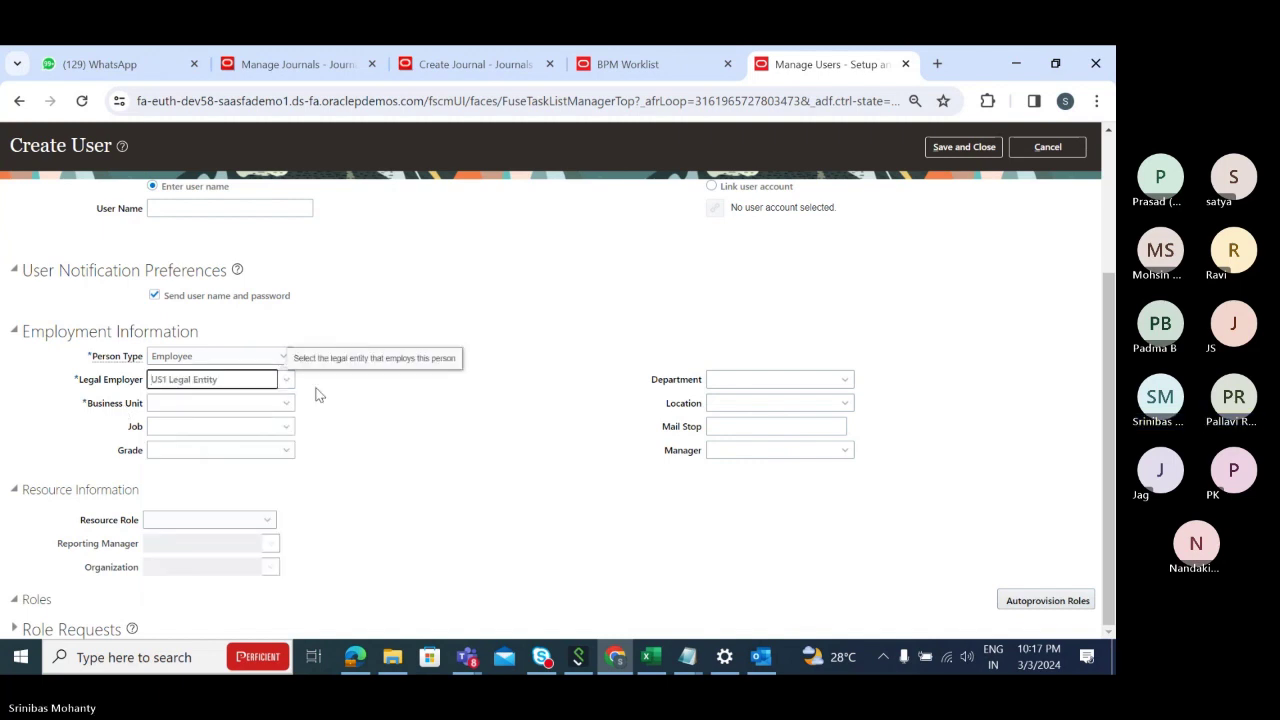
Open the search-and-select dialog for the new user's business unit, ready for a search term
left_click(287, 403)
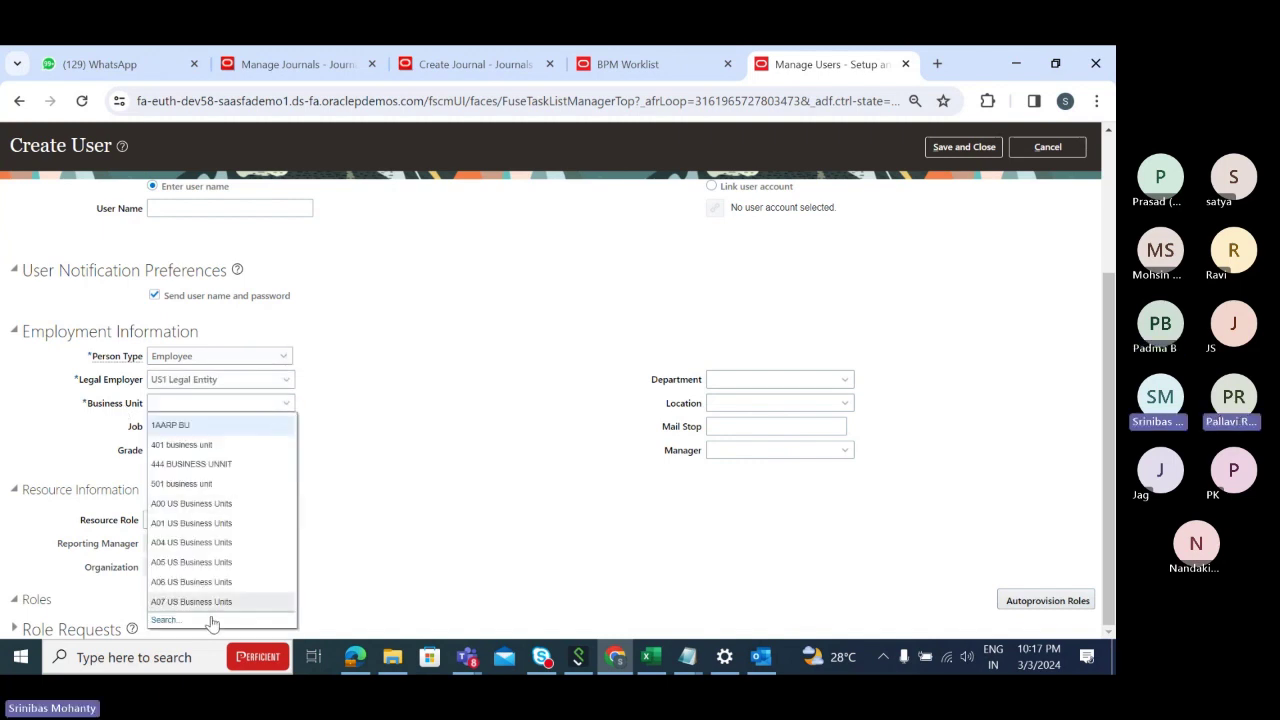
left_click(165, 619)
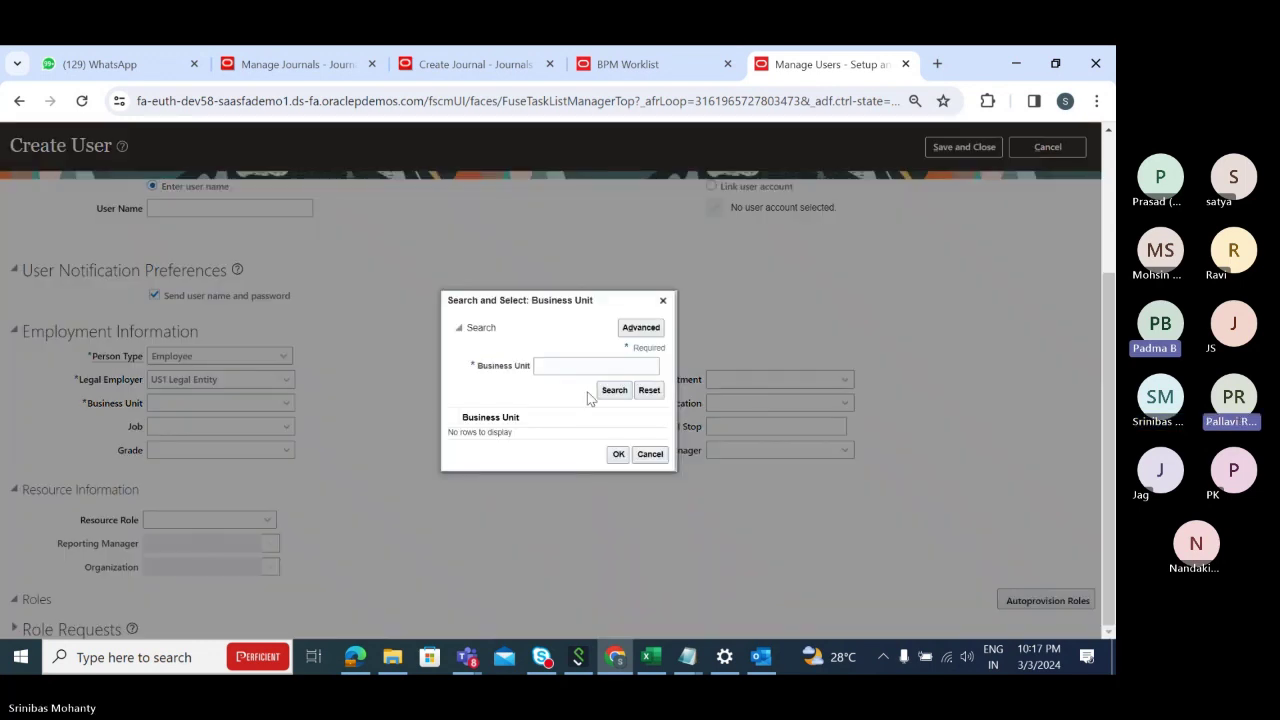
left_click(590, 365)
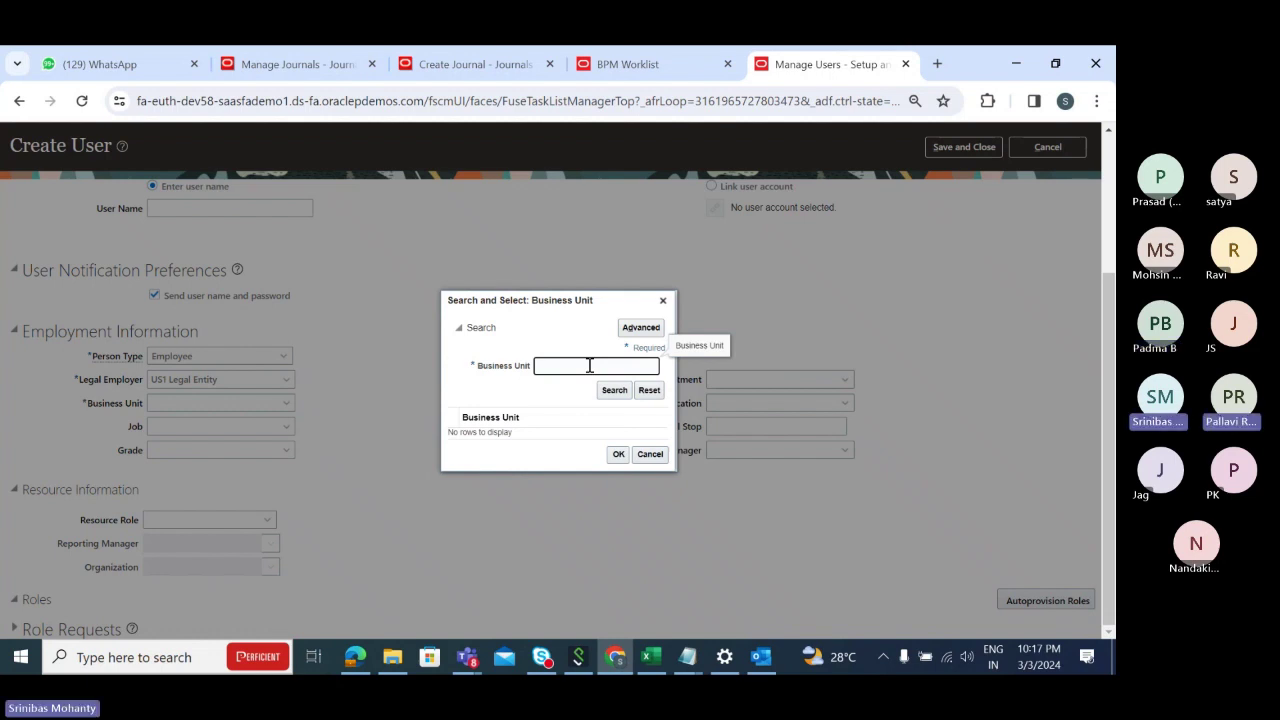
Switch to the Finance training workbook in Excel and enter "Implementation user" in cell D86 of Sheet2
left_click(649, 657)
scroll(628, 510, "down", 3)
left_click(329, 463)
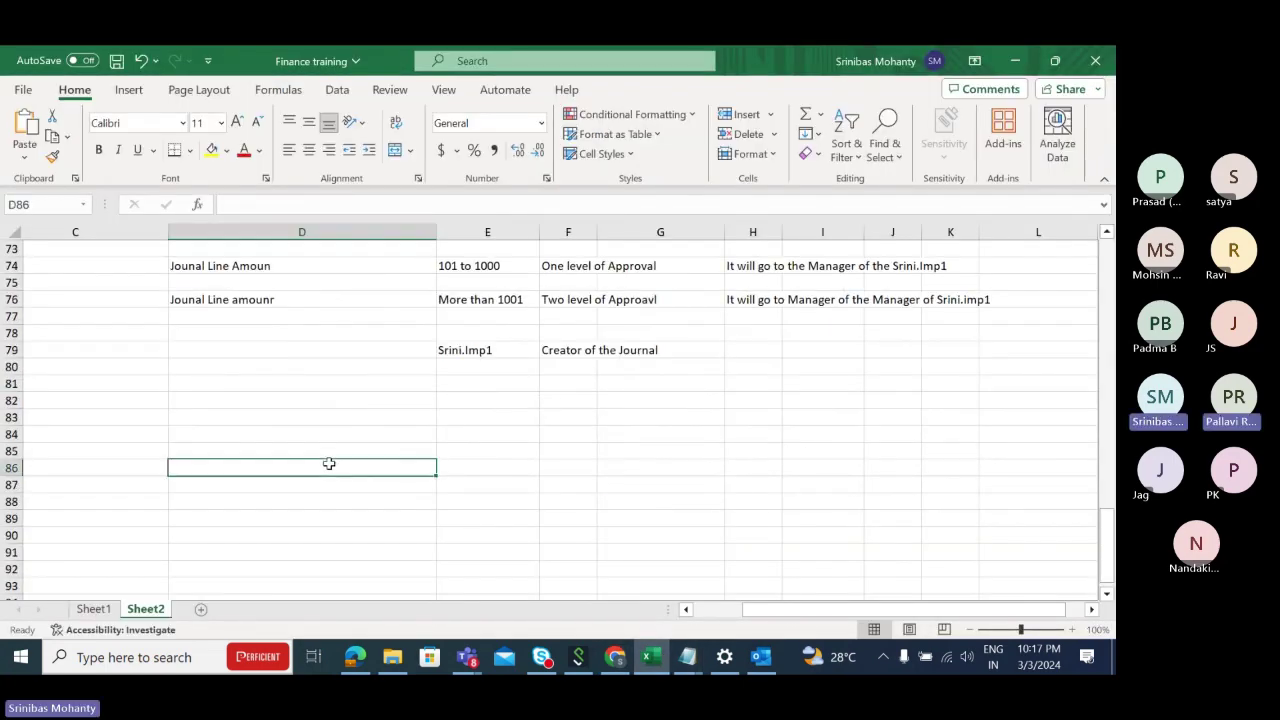
type("IM")
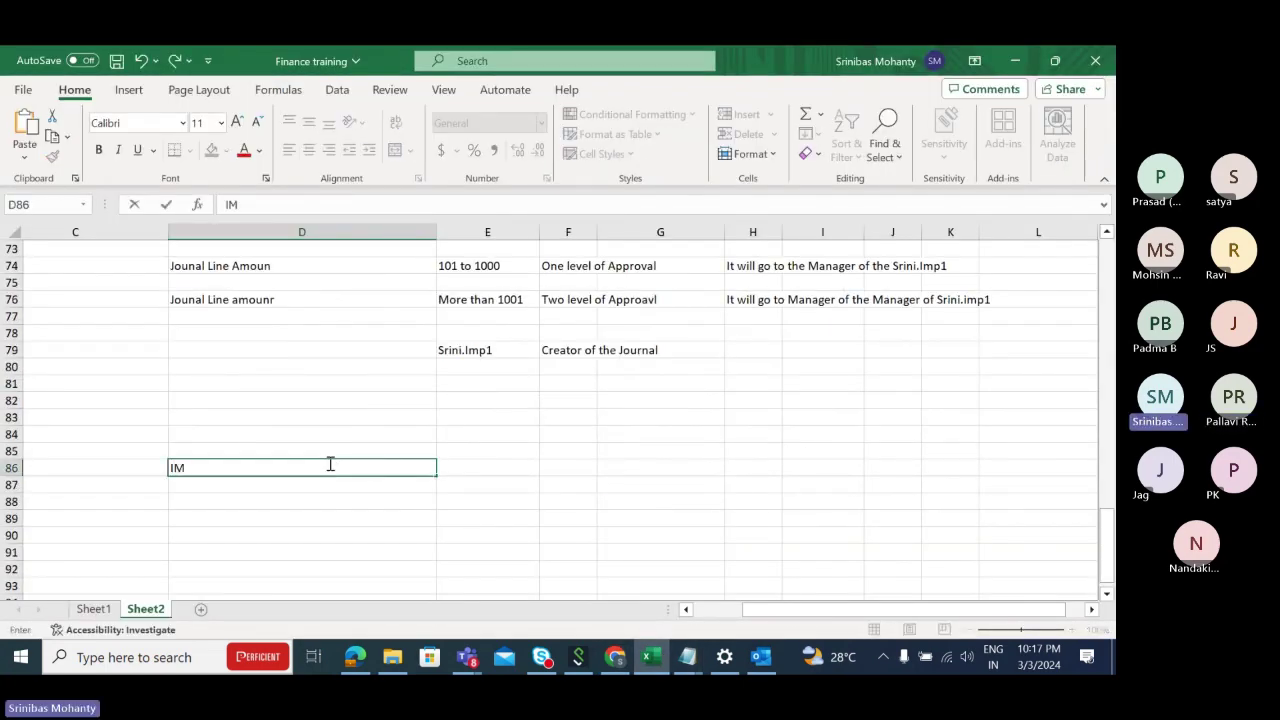
key("BackSpace")
key("BackSpace")
type("Impleme")
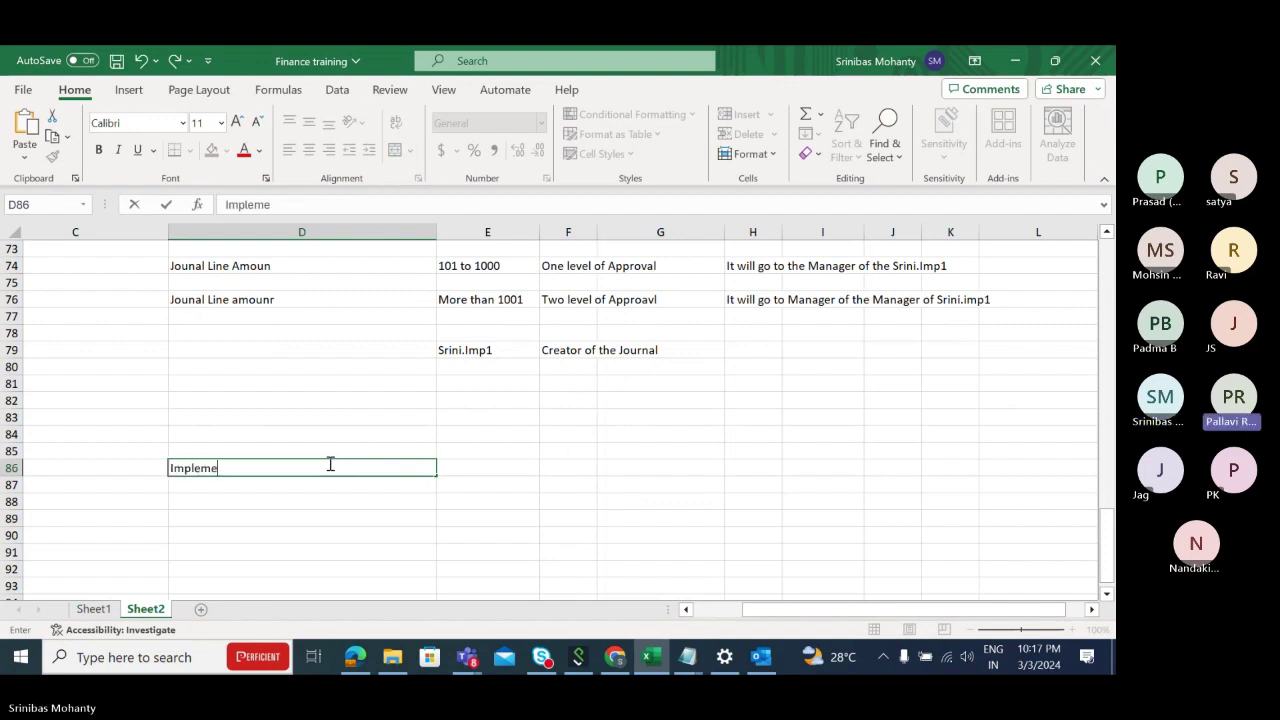
type("n")
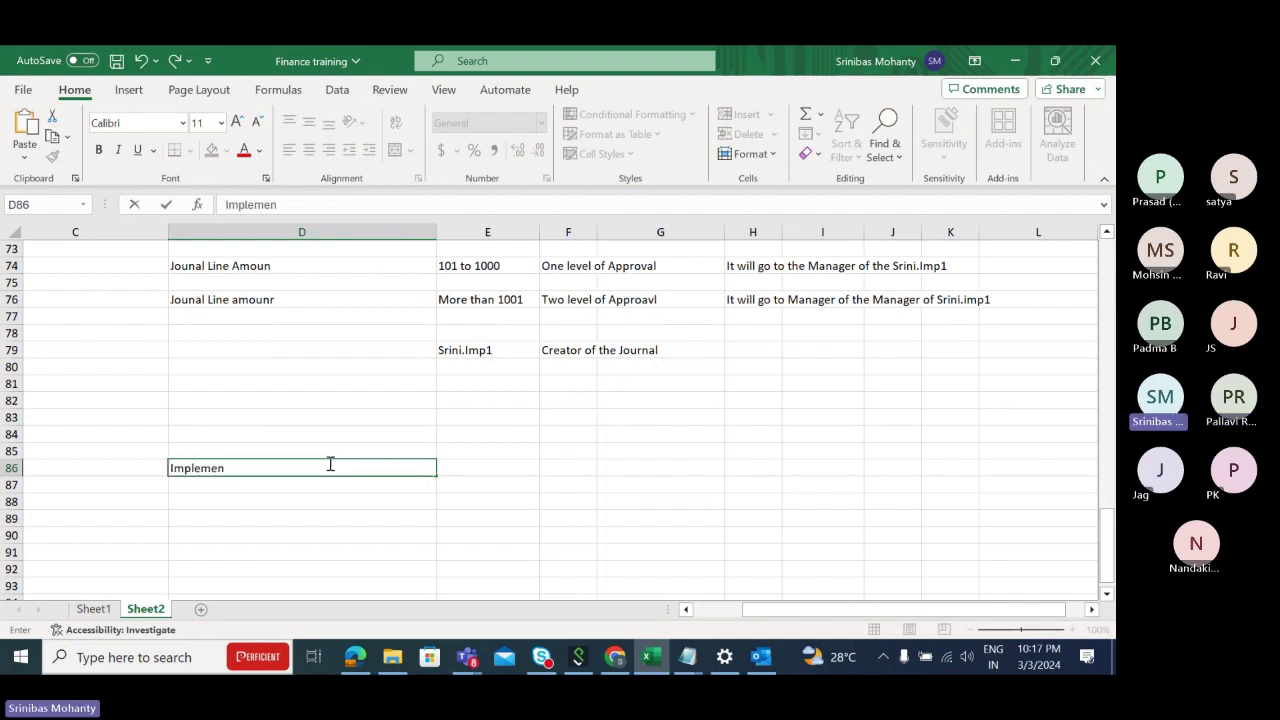
type("tation ")
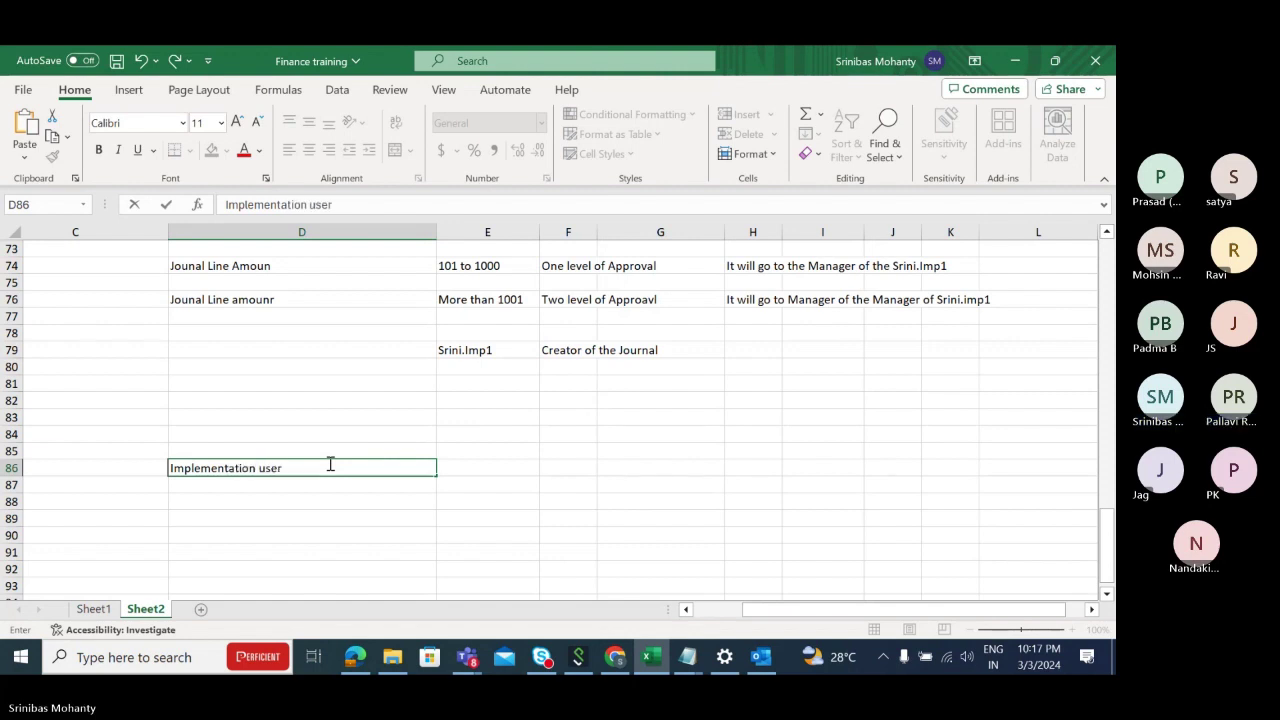
type("user")
key("Tab")
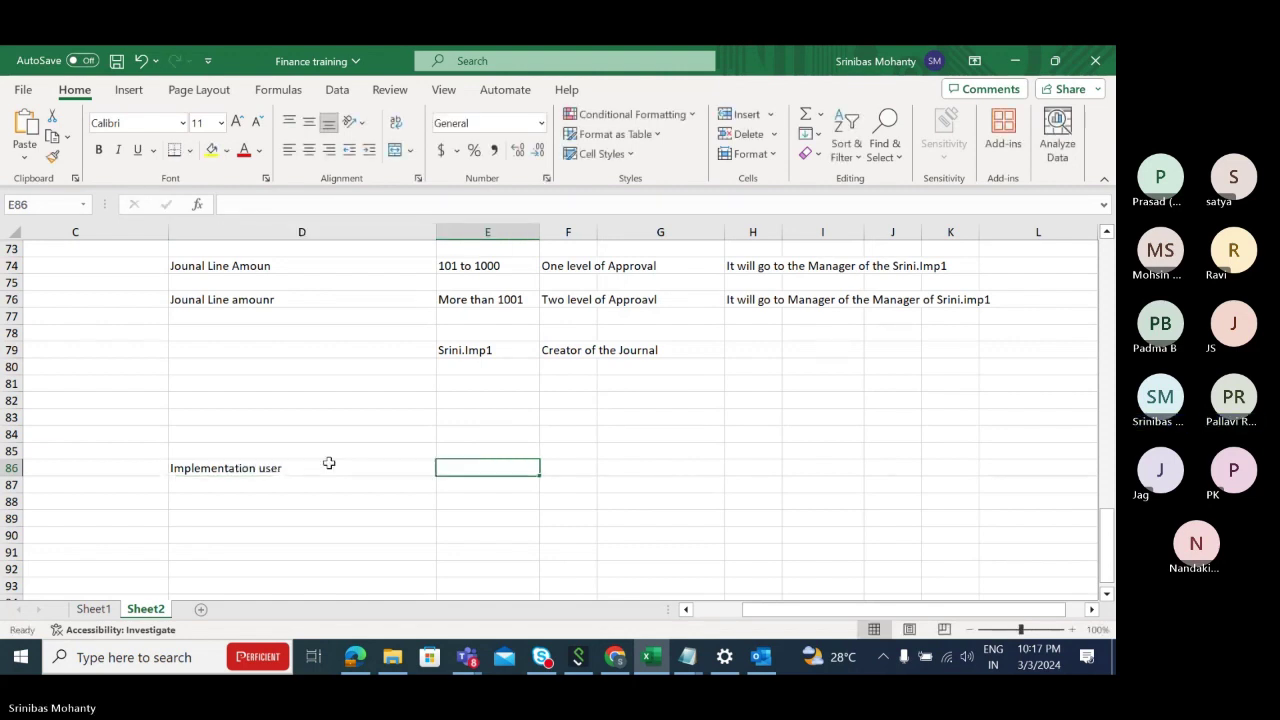
left_click(282, 470)
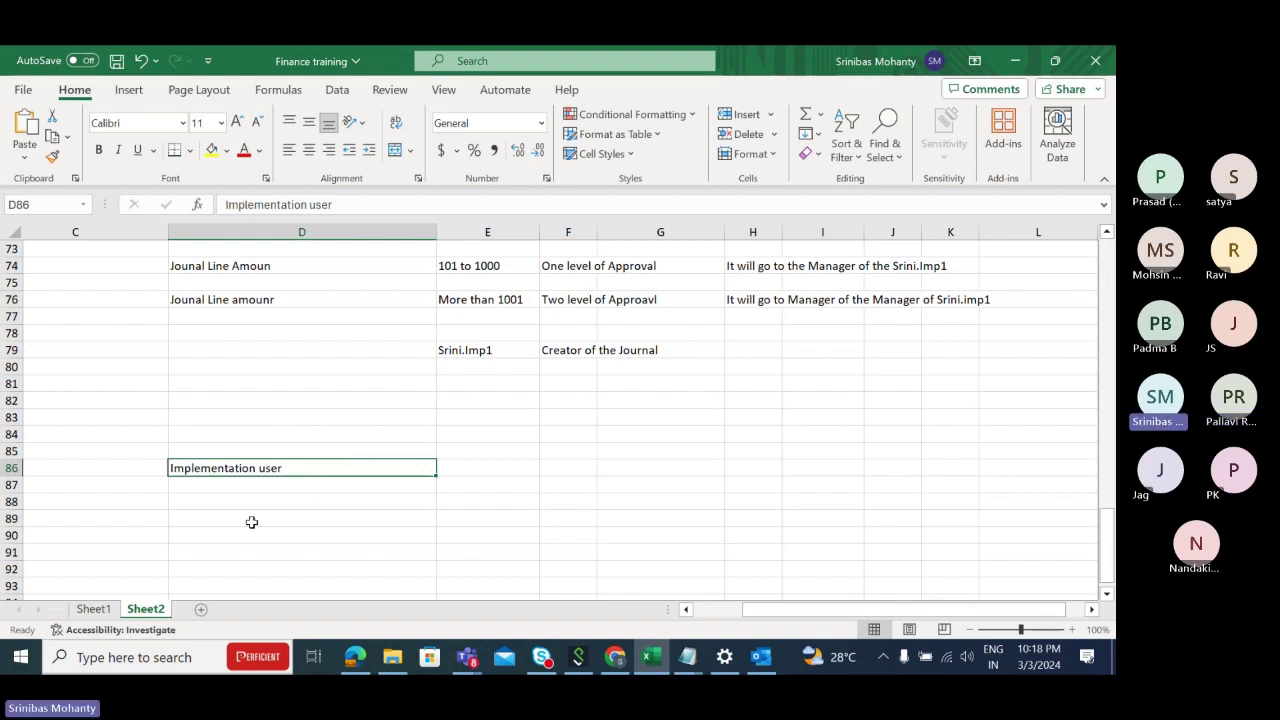
Enter "Employee" in cell D88, two rows below the "Implementation user" entry
left_click(221, 486)
left_click(234, 497)
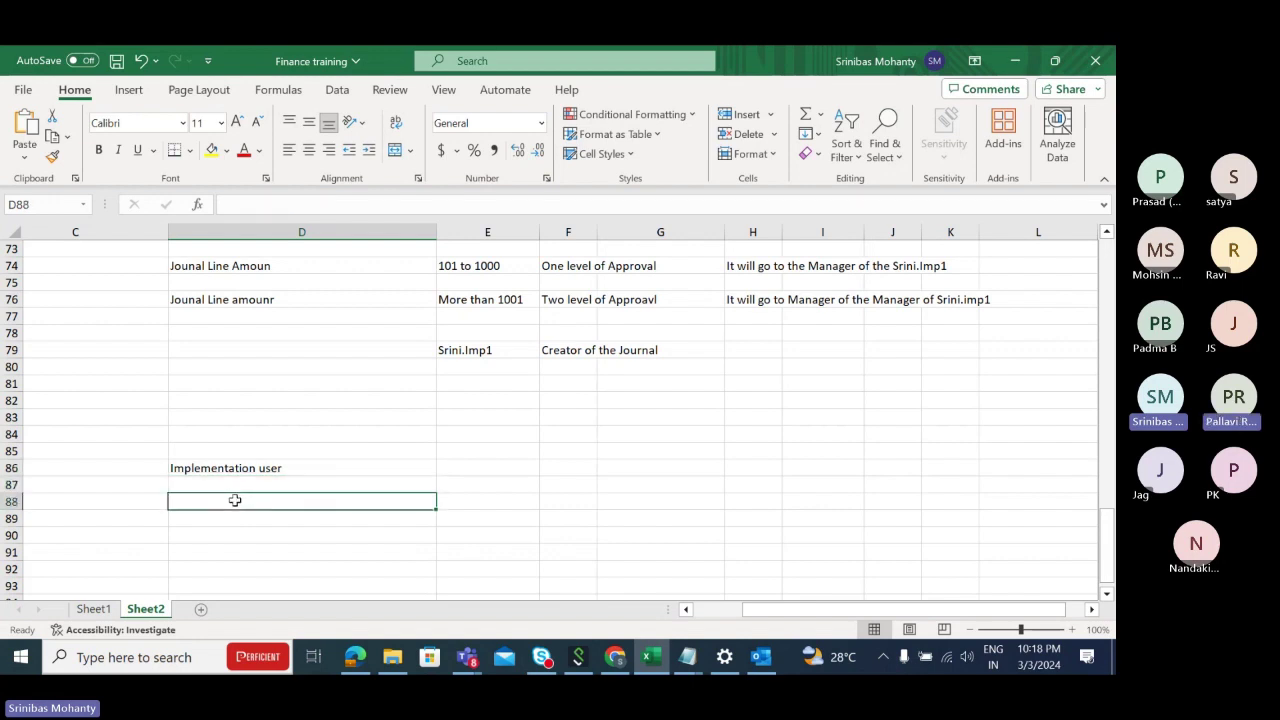
type("Employe")
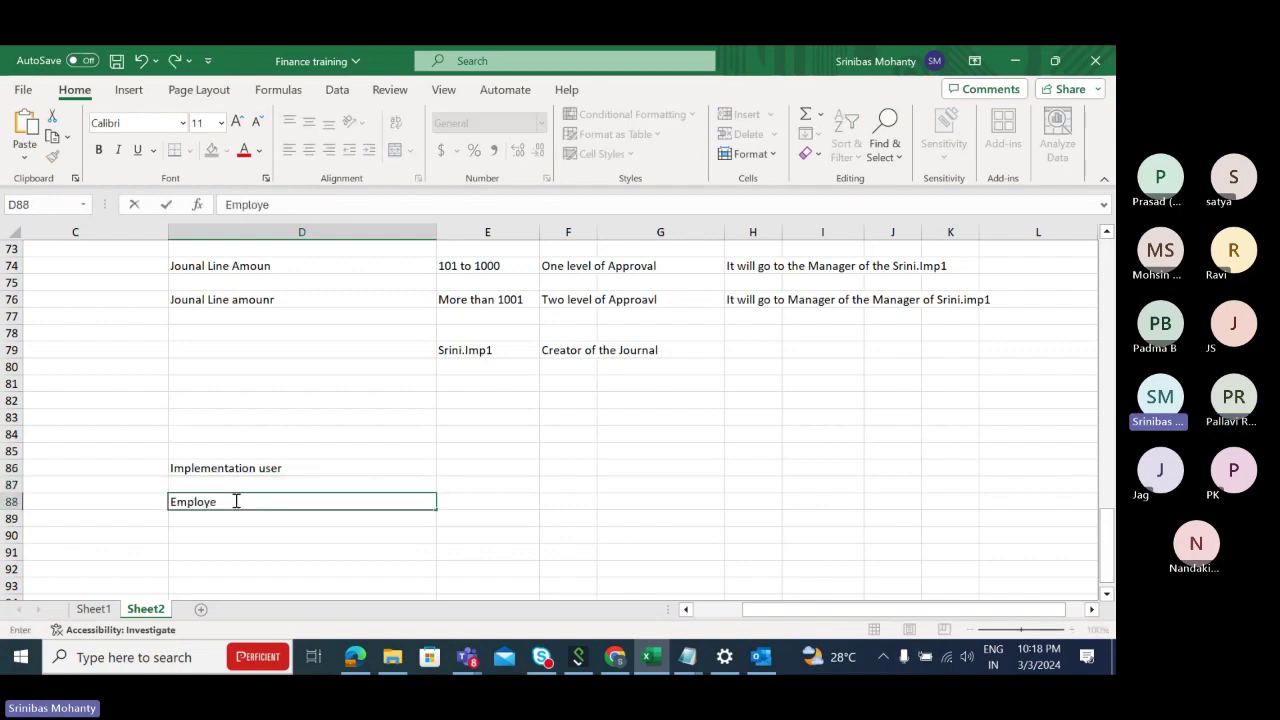
type("e")
key("Tab")
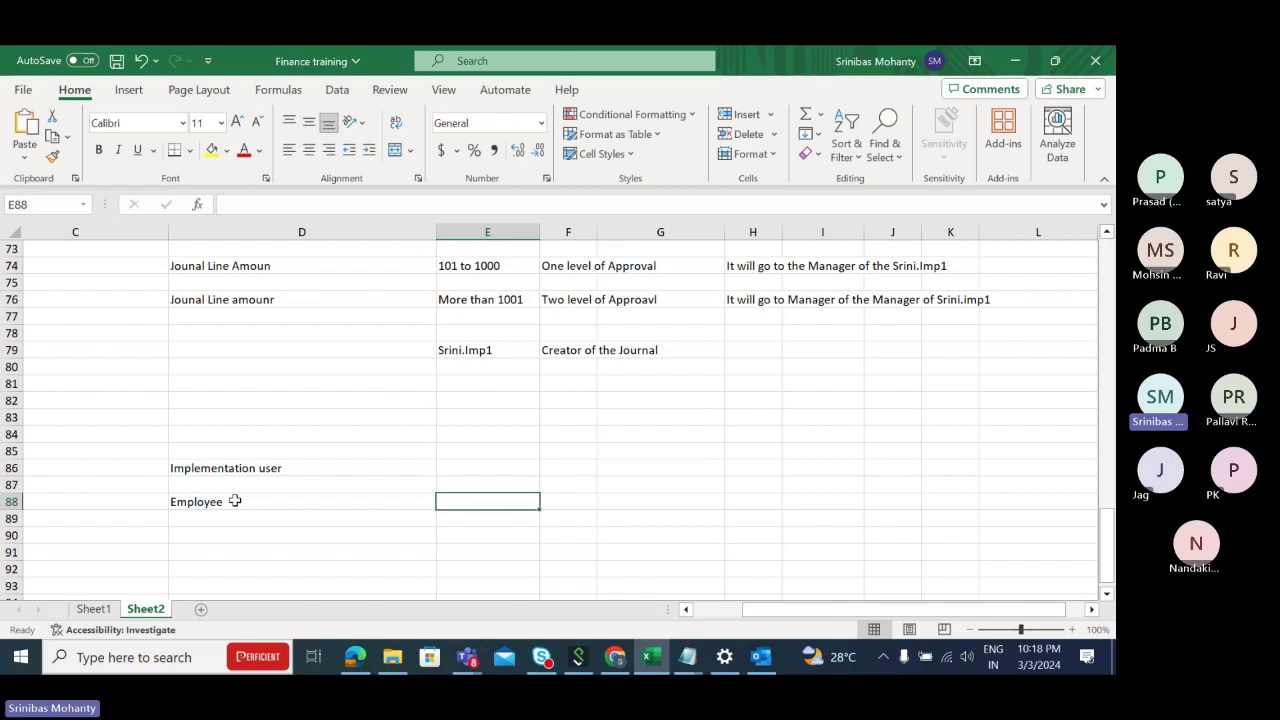
left_click(260, 510)
left_click(254, 500)
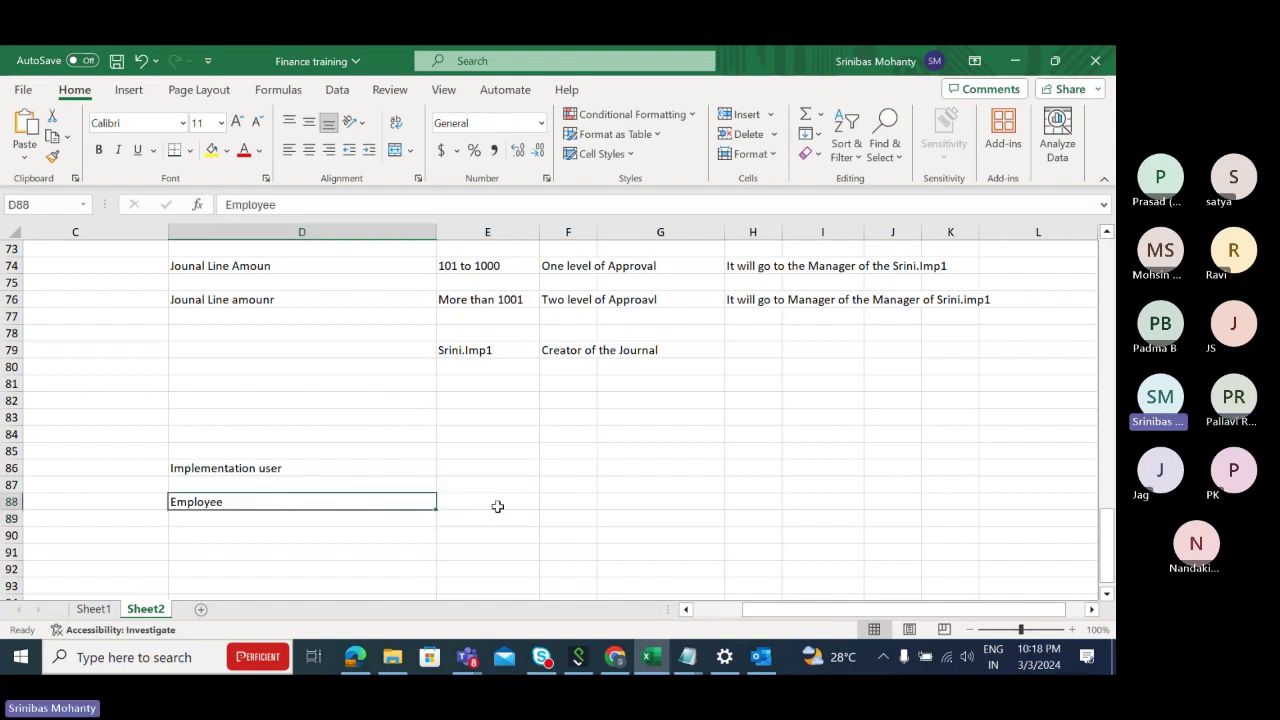
left_click(497, 506)
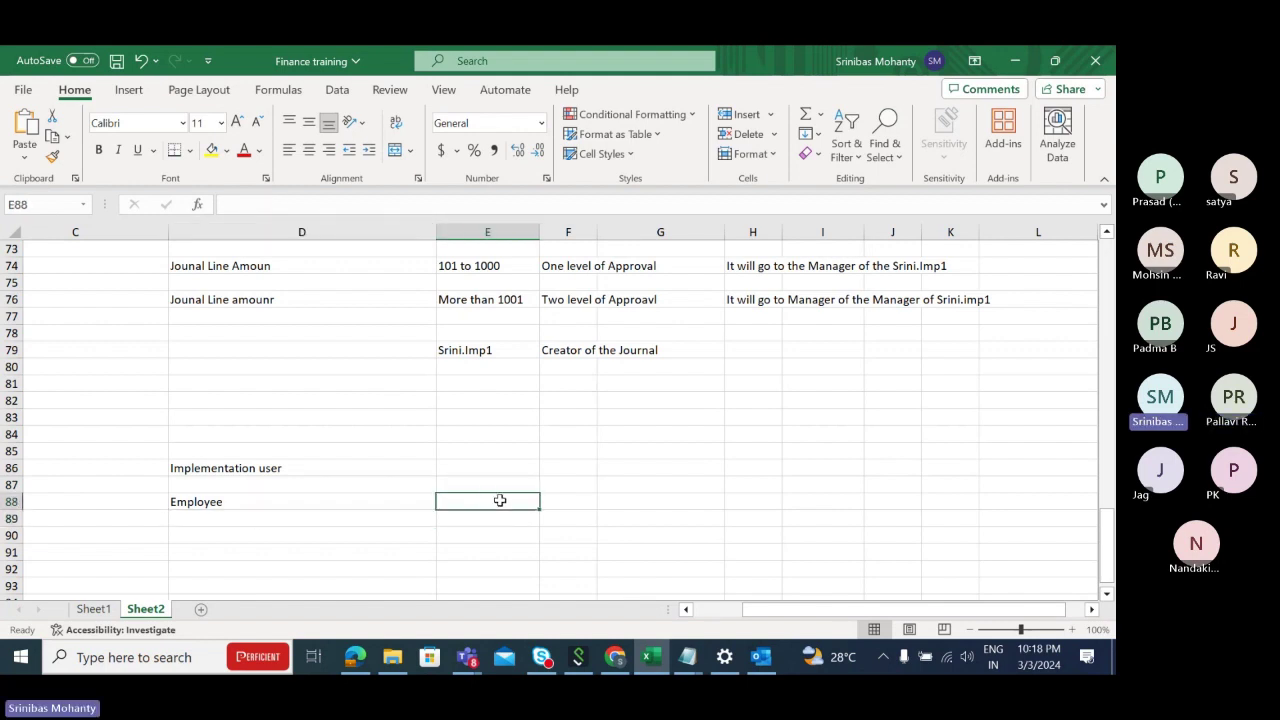
left_click(224, 502)
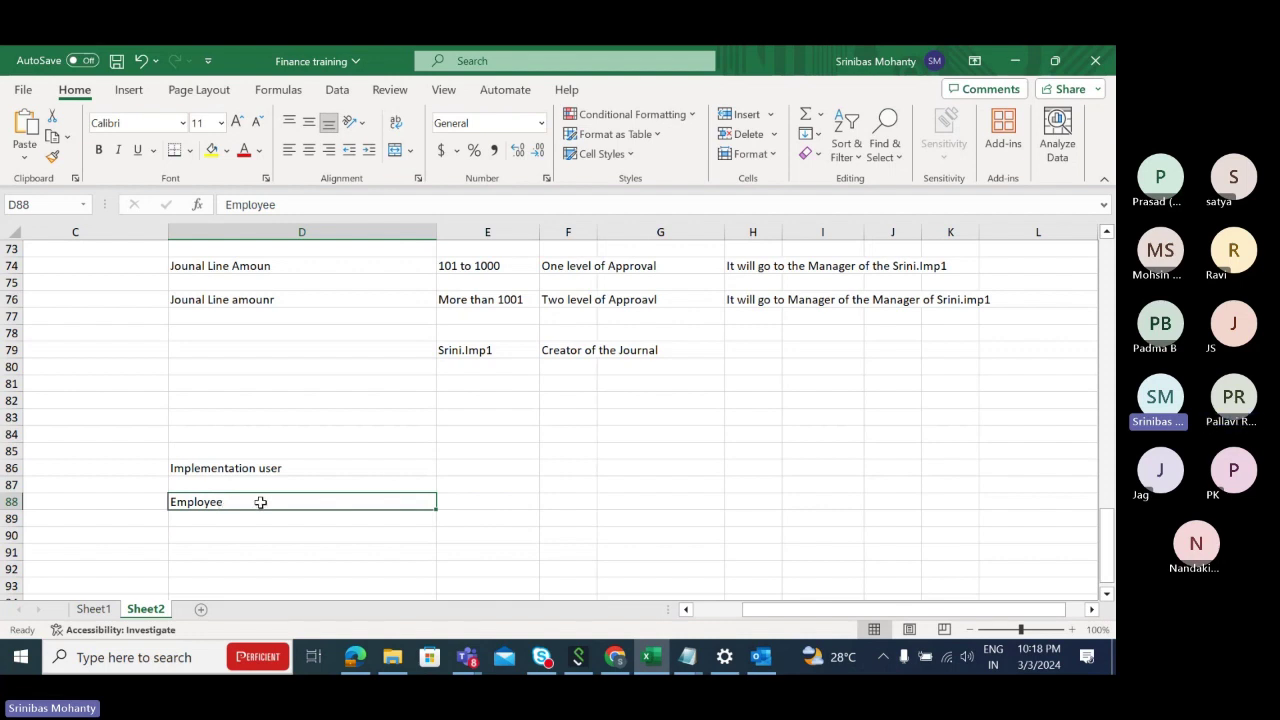
left_click(476, 495)
left_click(227, 505)
left_click(315, 467)
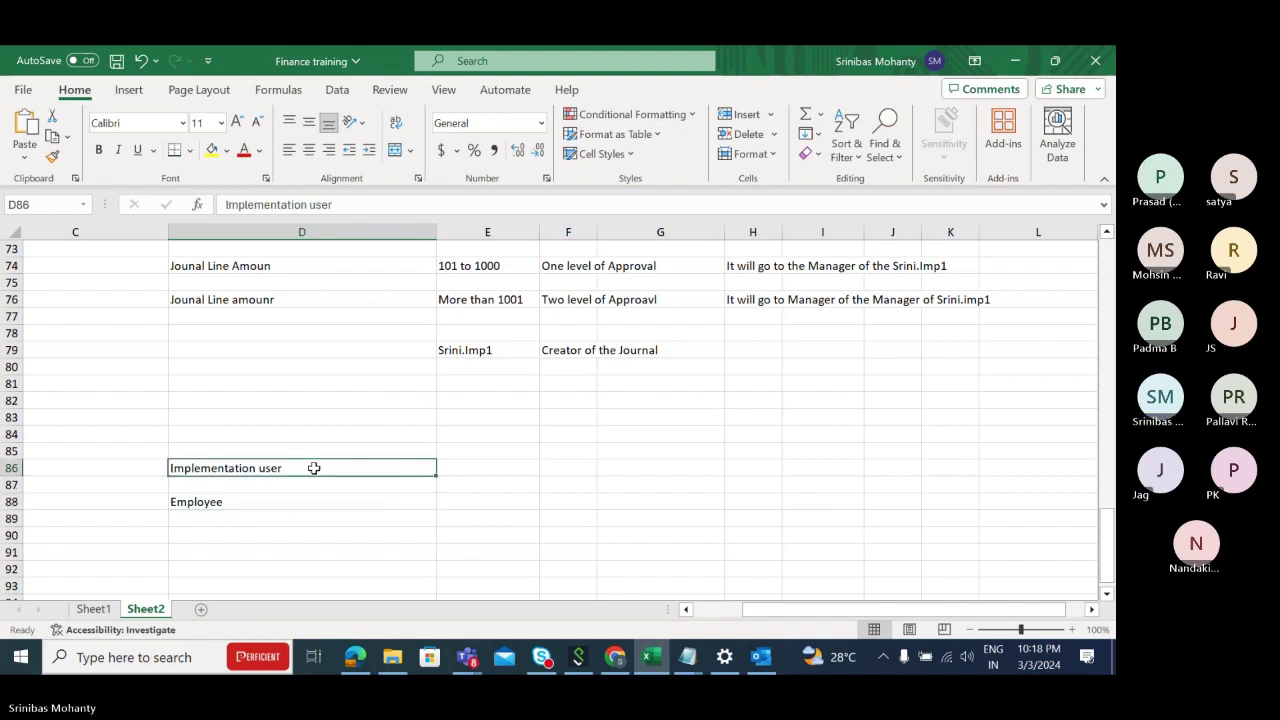
left_click(476, 465)
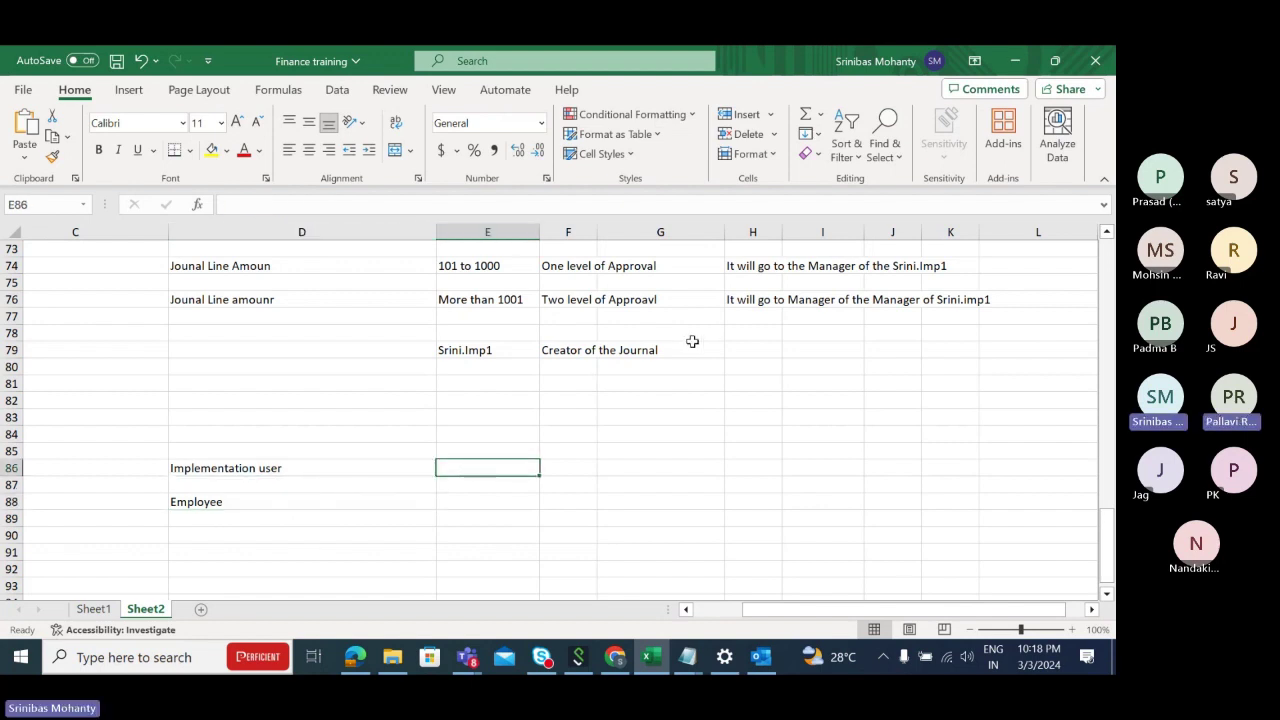